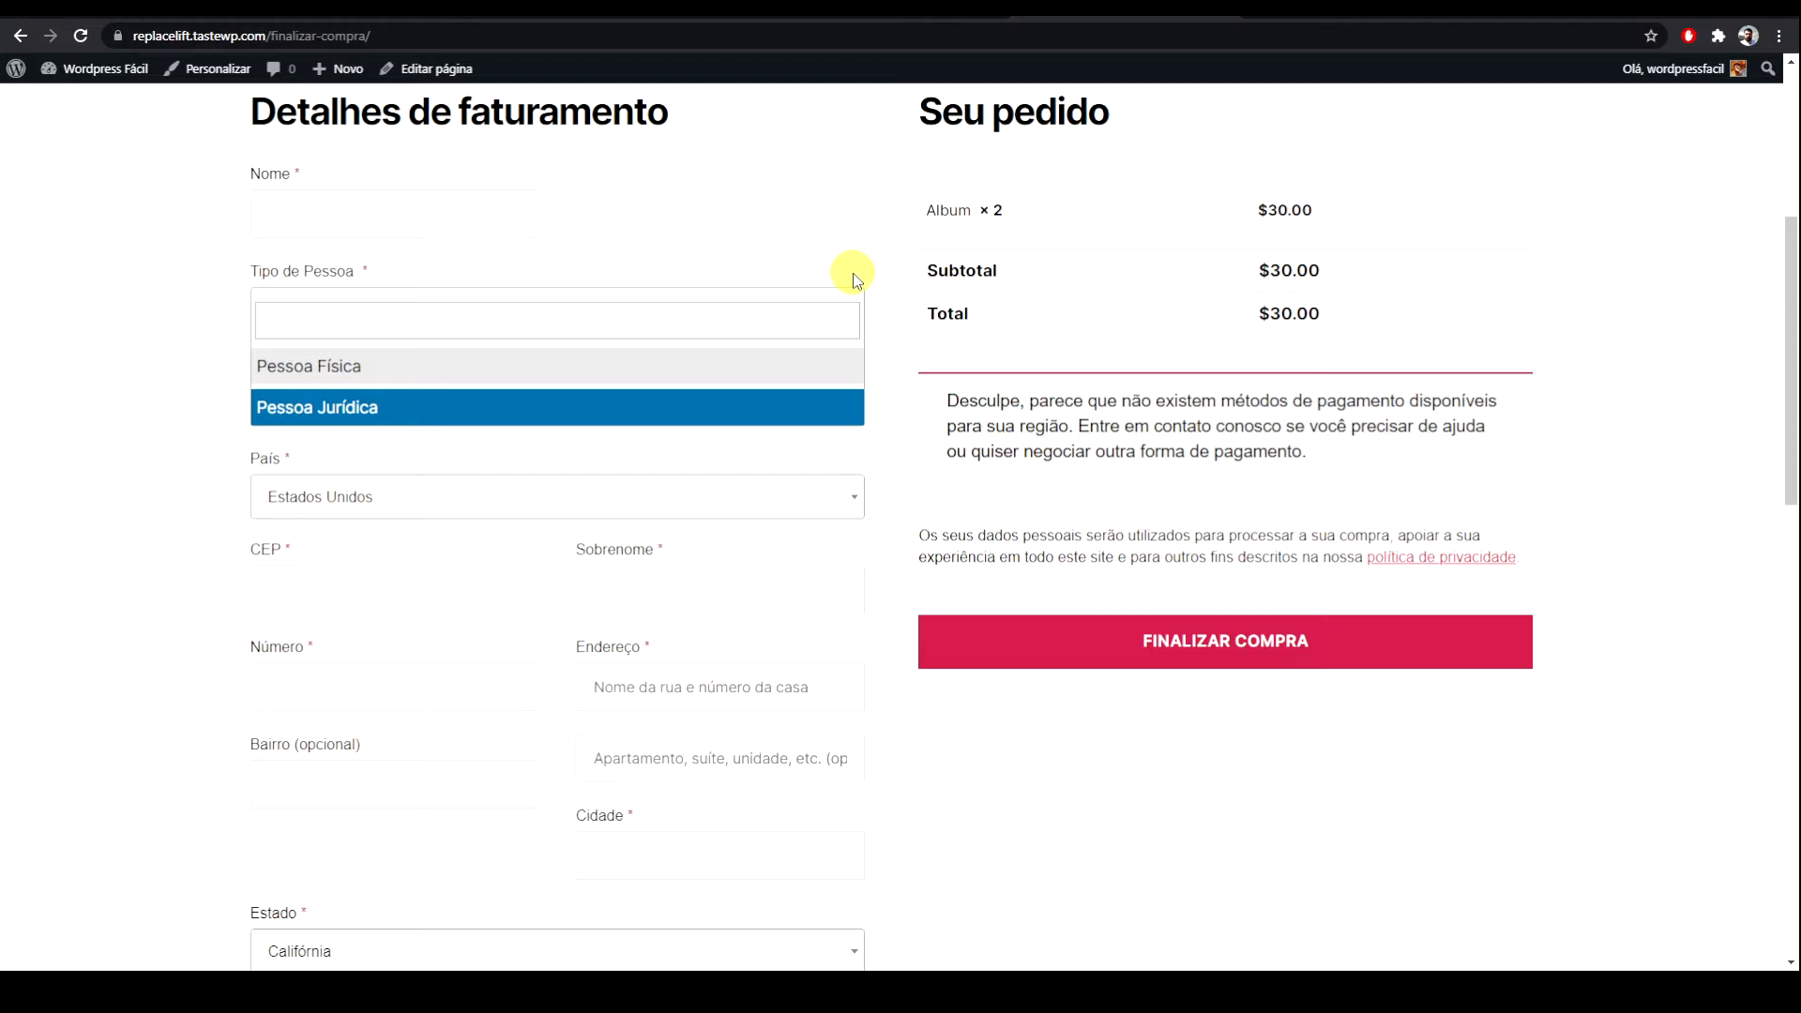
# Step: Set the billing person type to Pessoa Jurídica and look over the resulting checkout fields
pyautogui.click(844, 249)
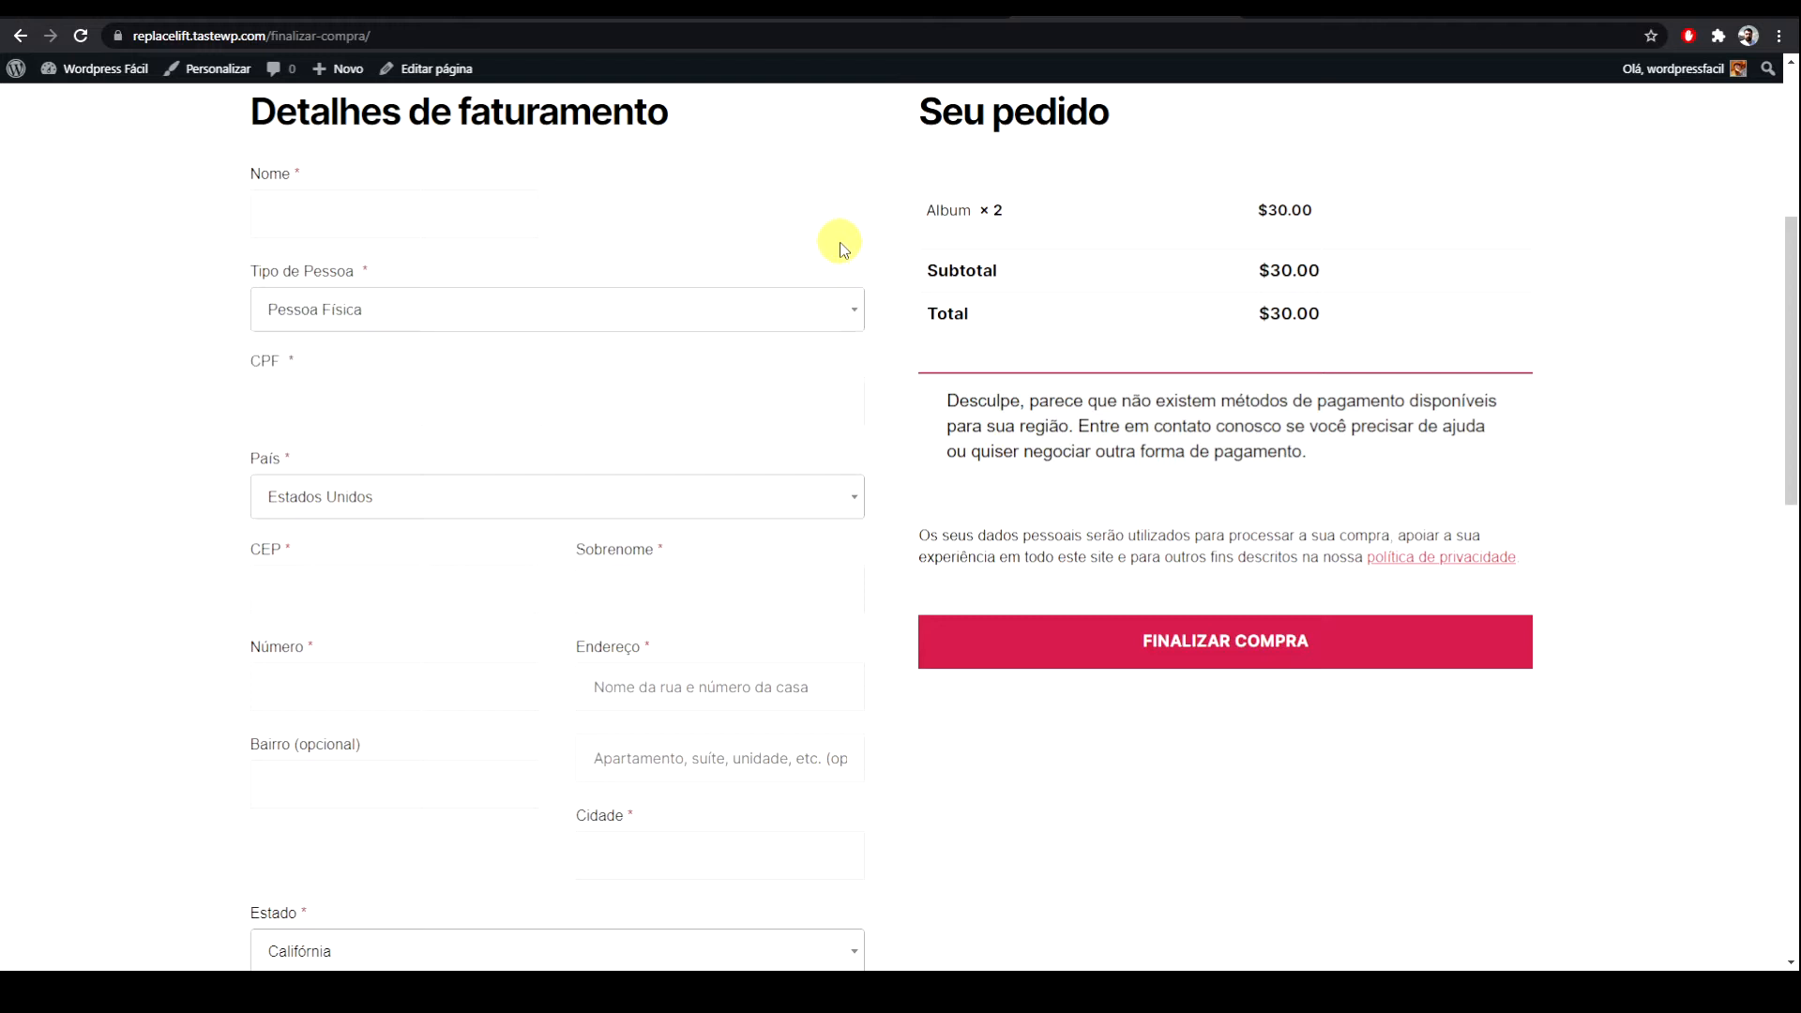
pyautogui.click(619, 308)
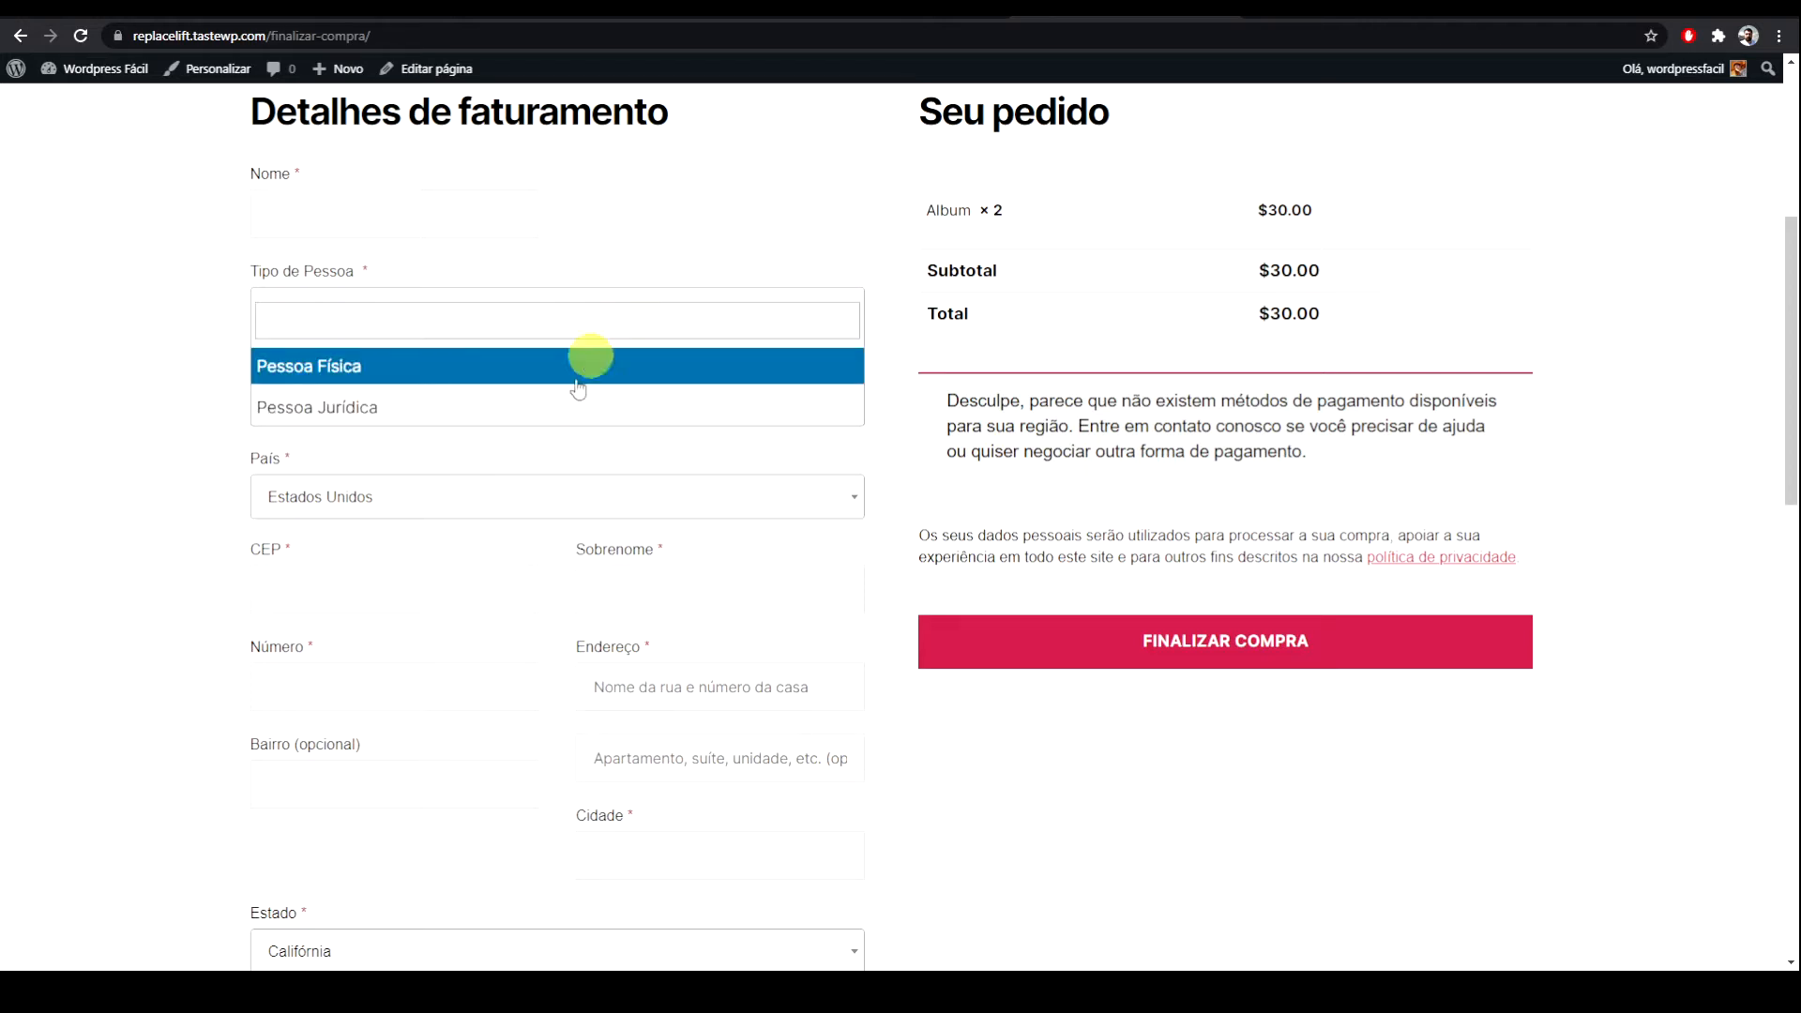
pyautogui.click(394, 407)
pyautogui.scroll(-6, 418, 442)
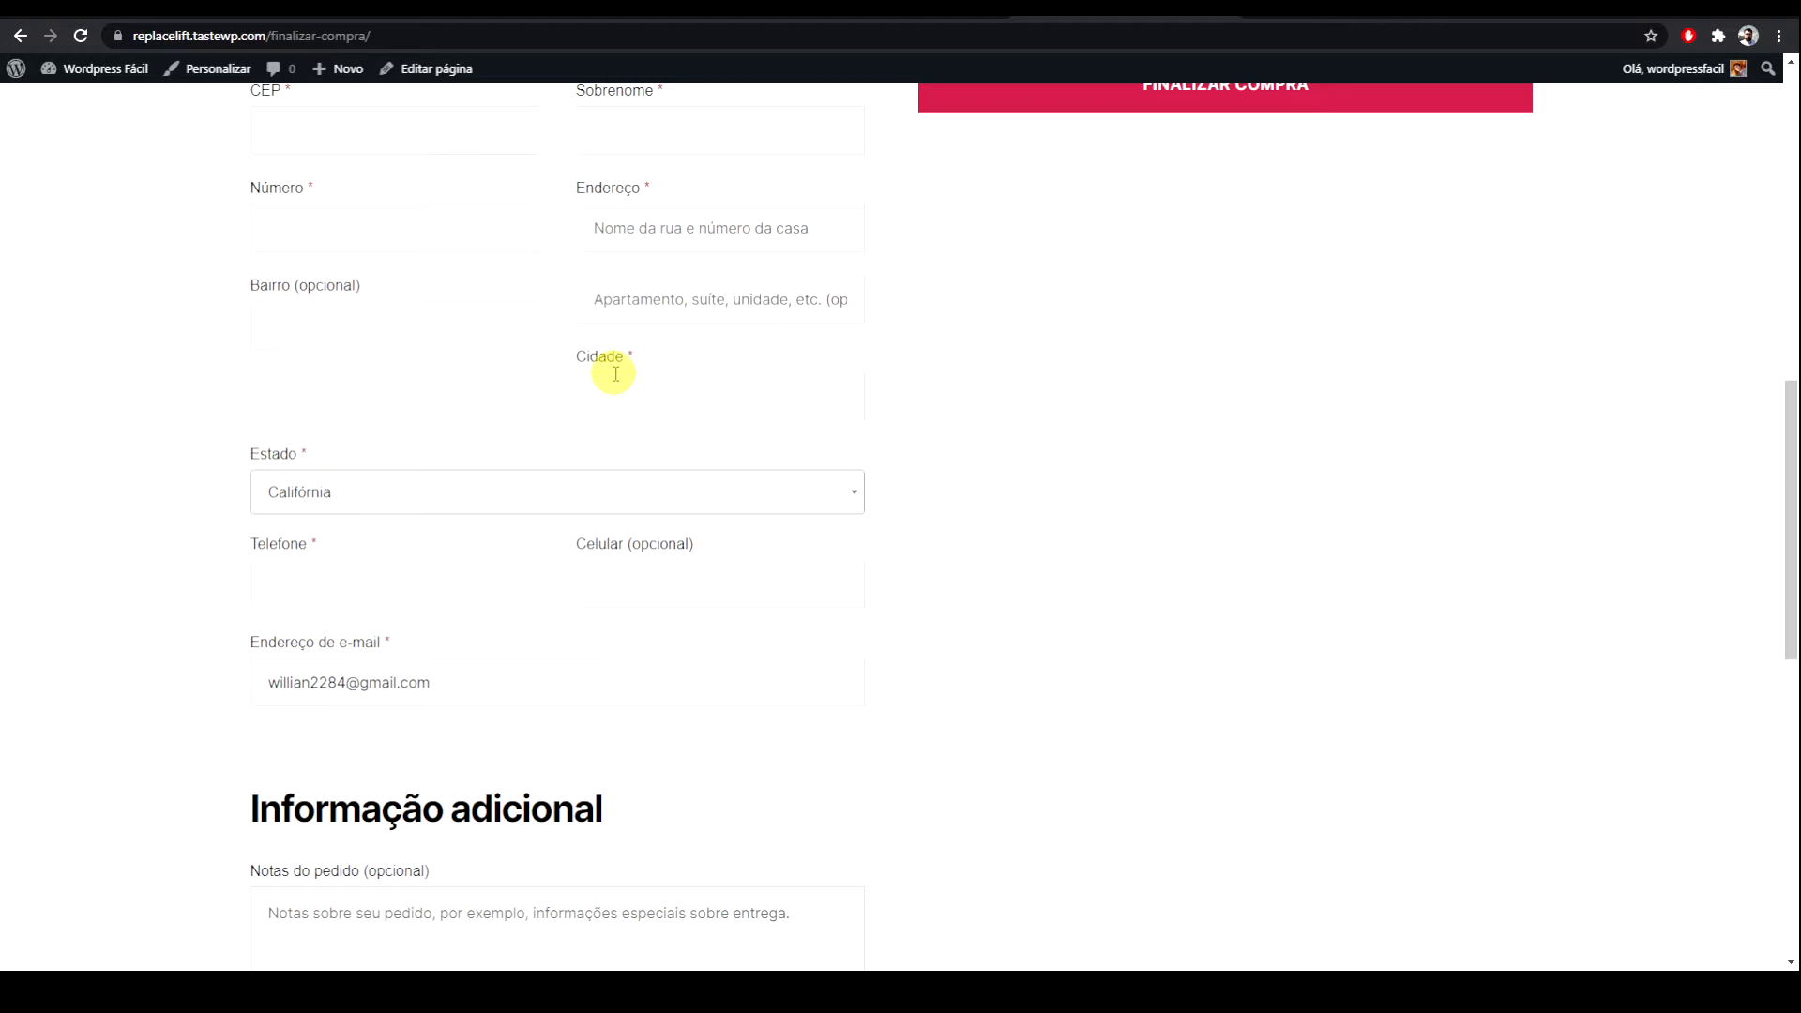
pyautogui.scroll(7, 615, 374)
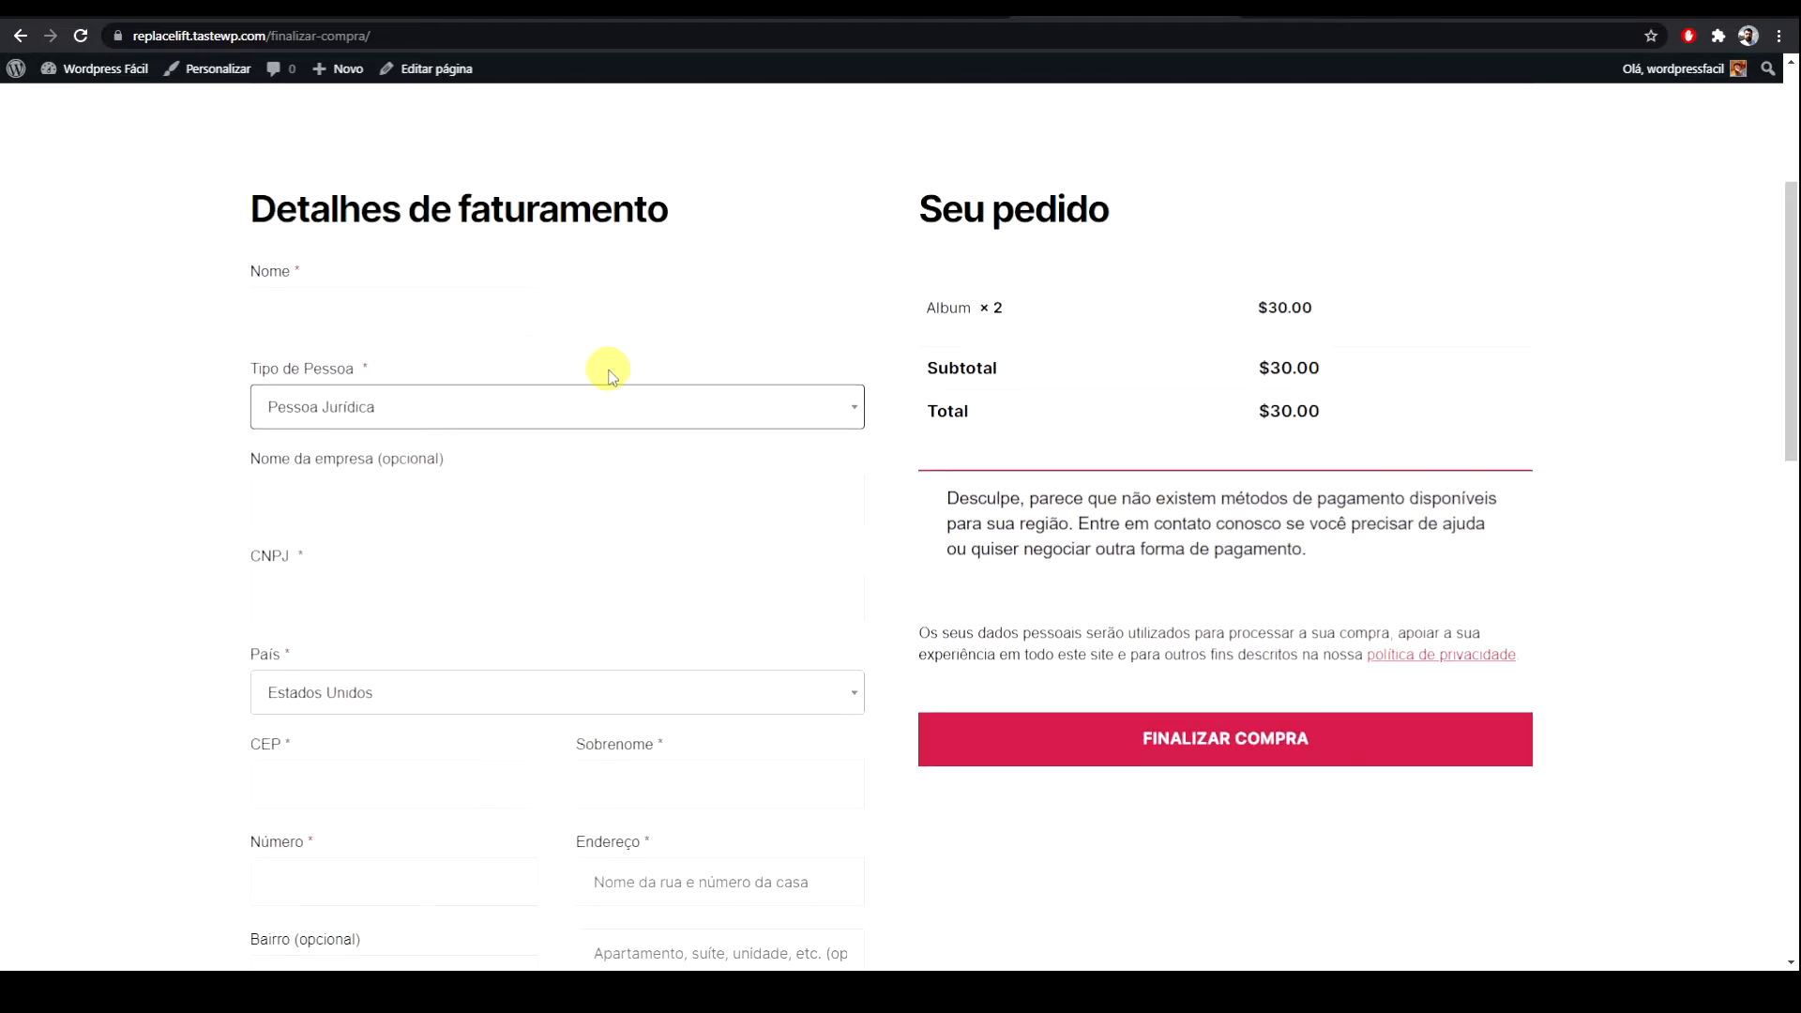
pyautogui.scroll(4, 611, 373)
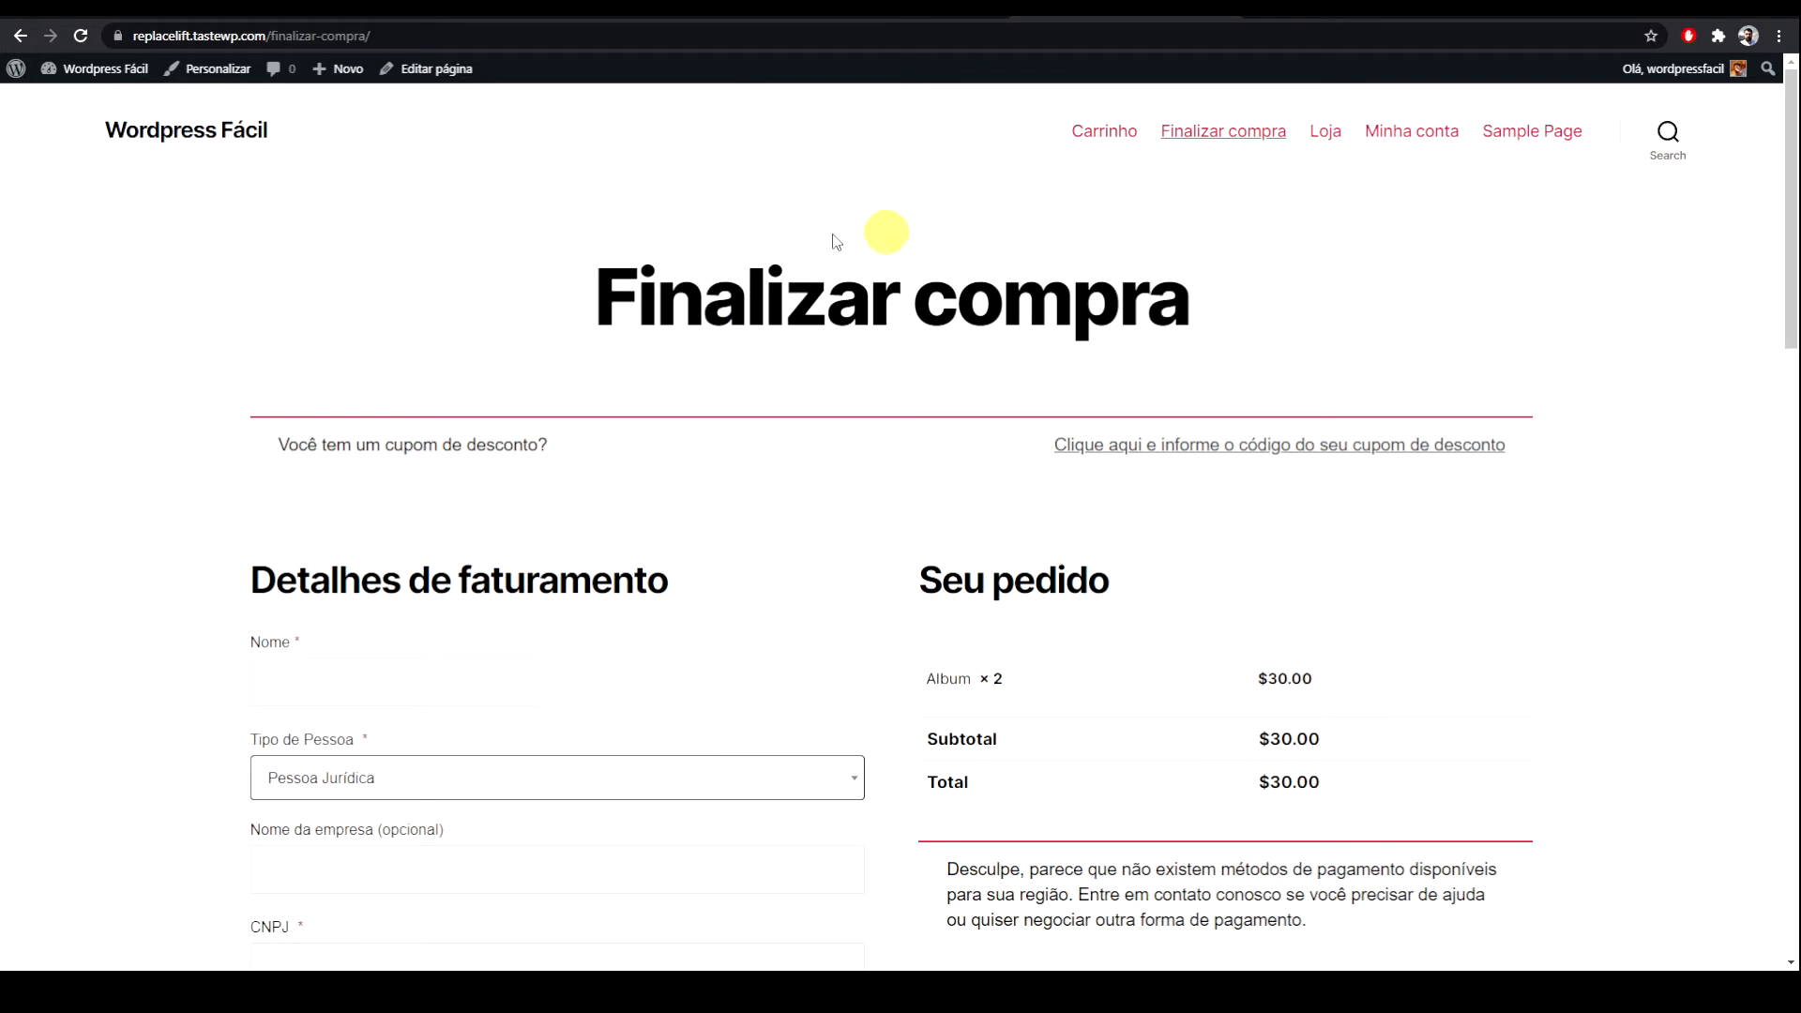
# Step: Leave the checkout for the store's Loja page and look over its product listing
pyautogui.click(214, 138)
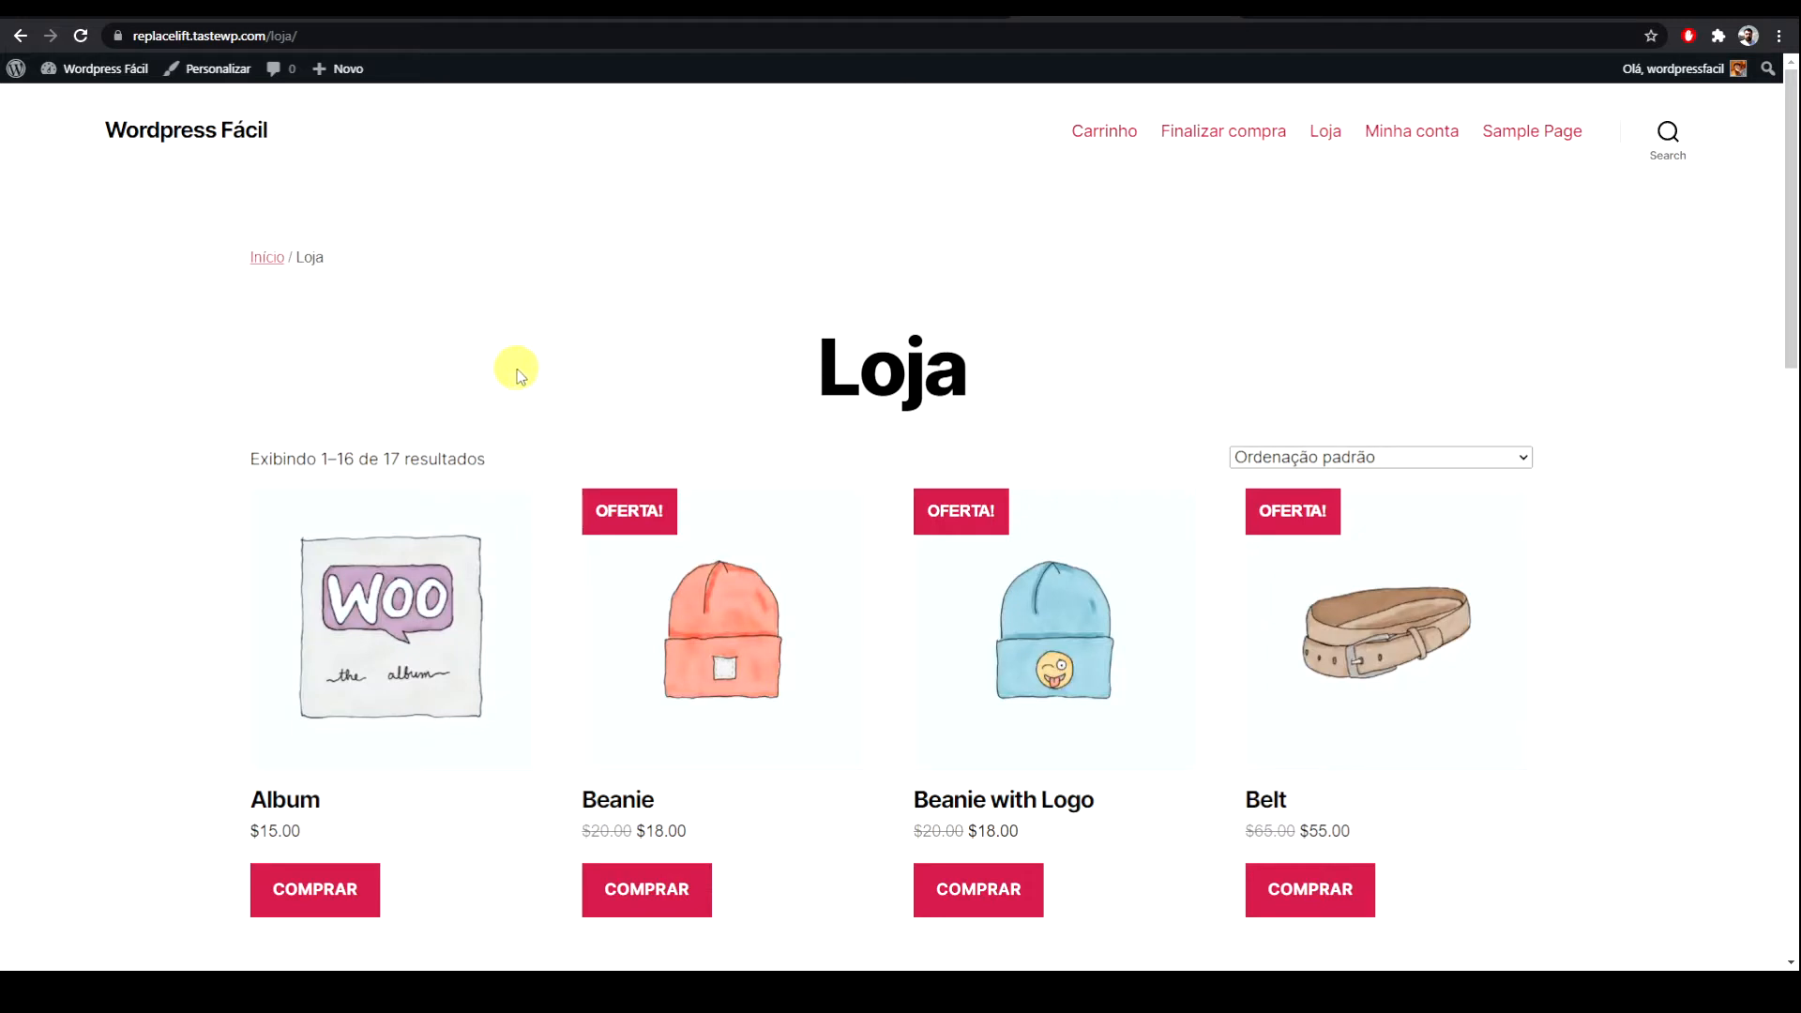
pyautogui.scroll(-5, 245, 437)
pyautogui.scroll(4, 201, 422)
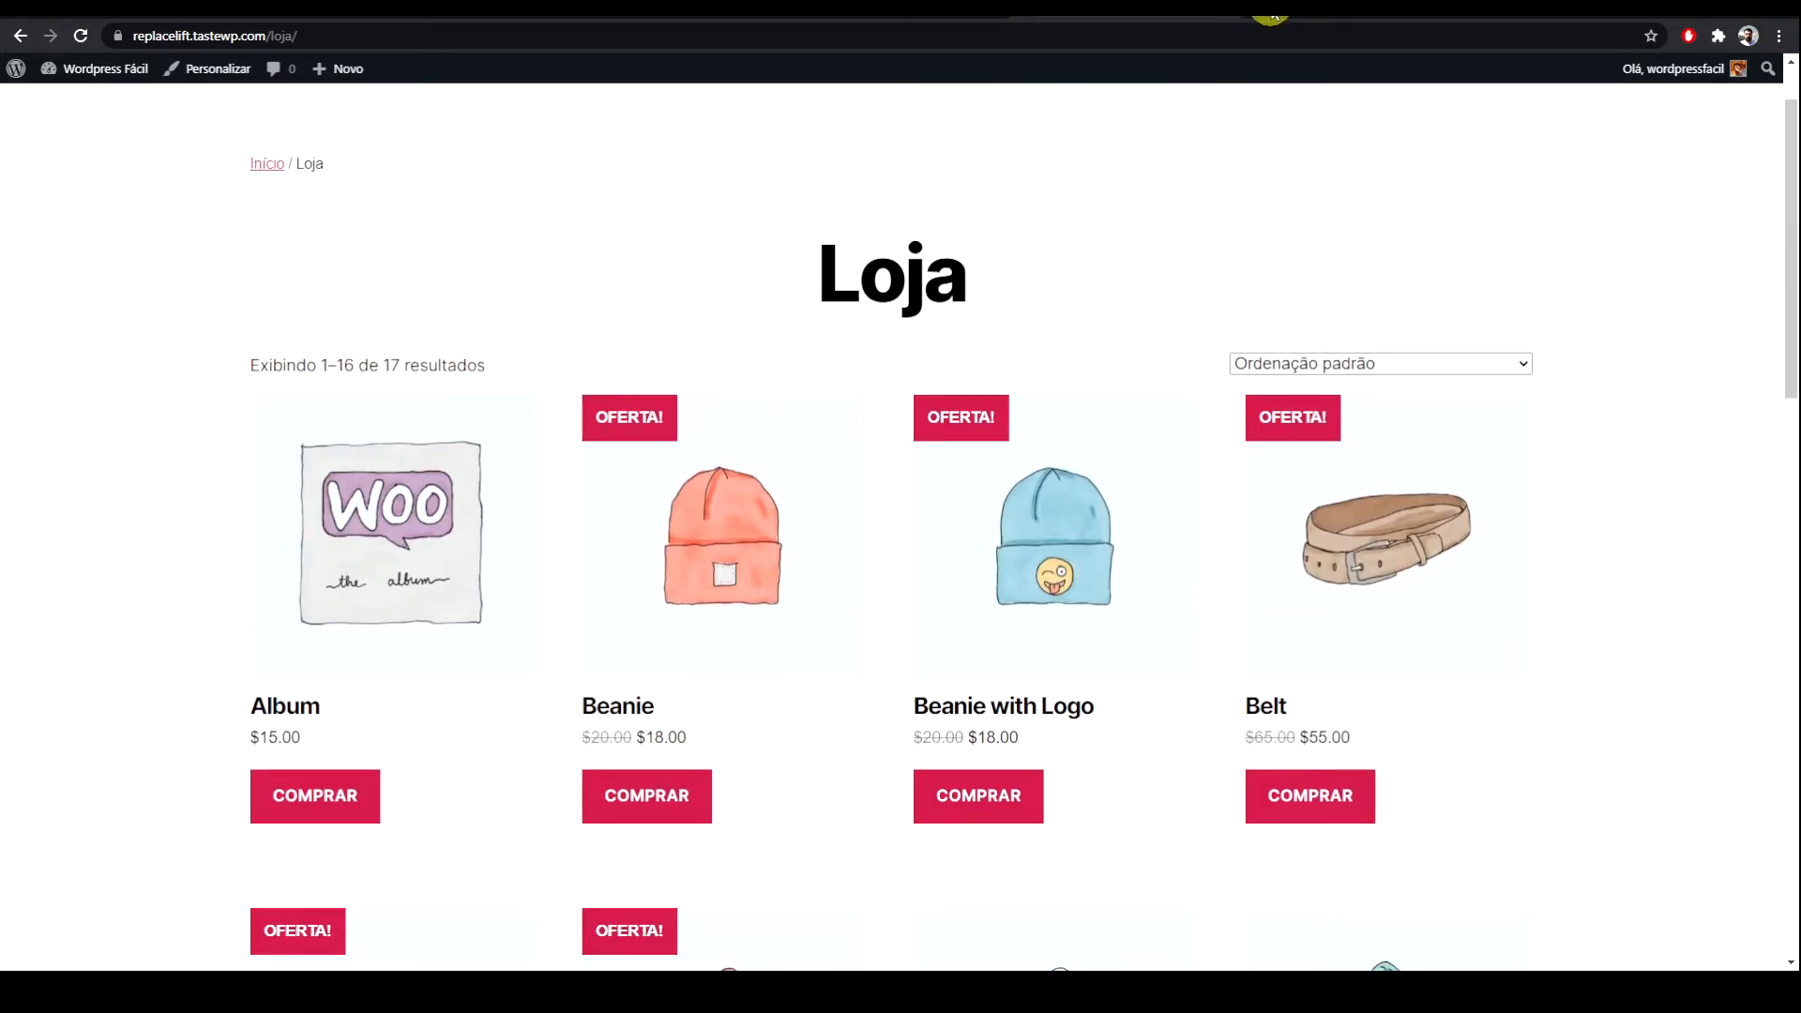
# Step: Open the plugin directory on wordpress.org and search it for woocommerce
pyautogui.click(1272, 13)
pyautogui.write('w')
pyautogui.press('Return')
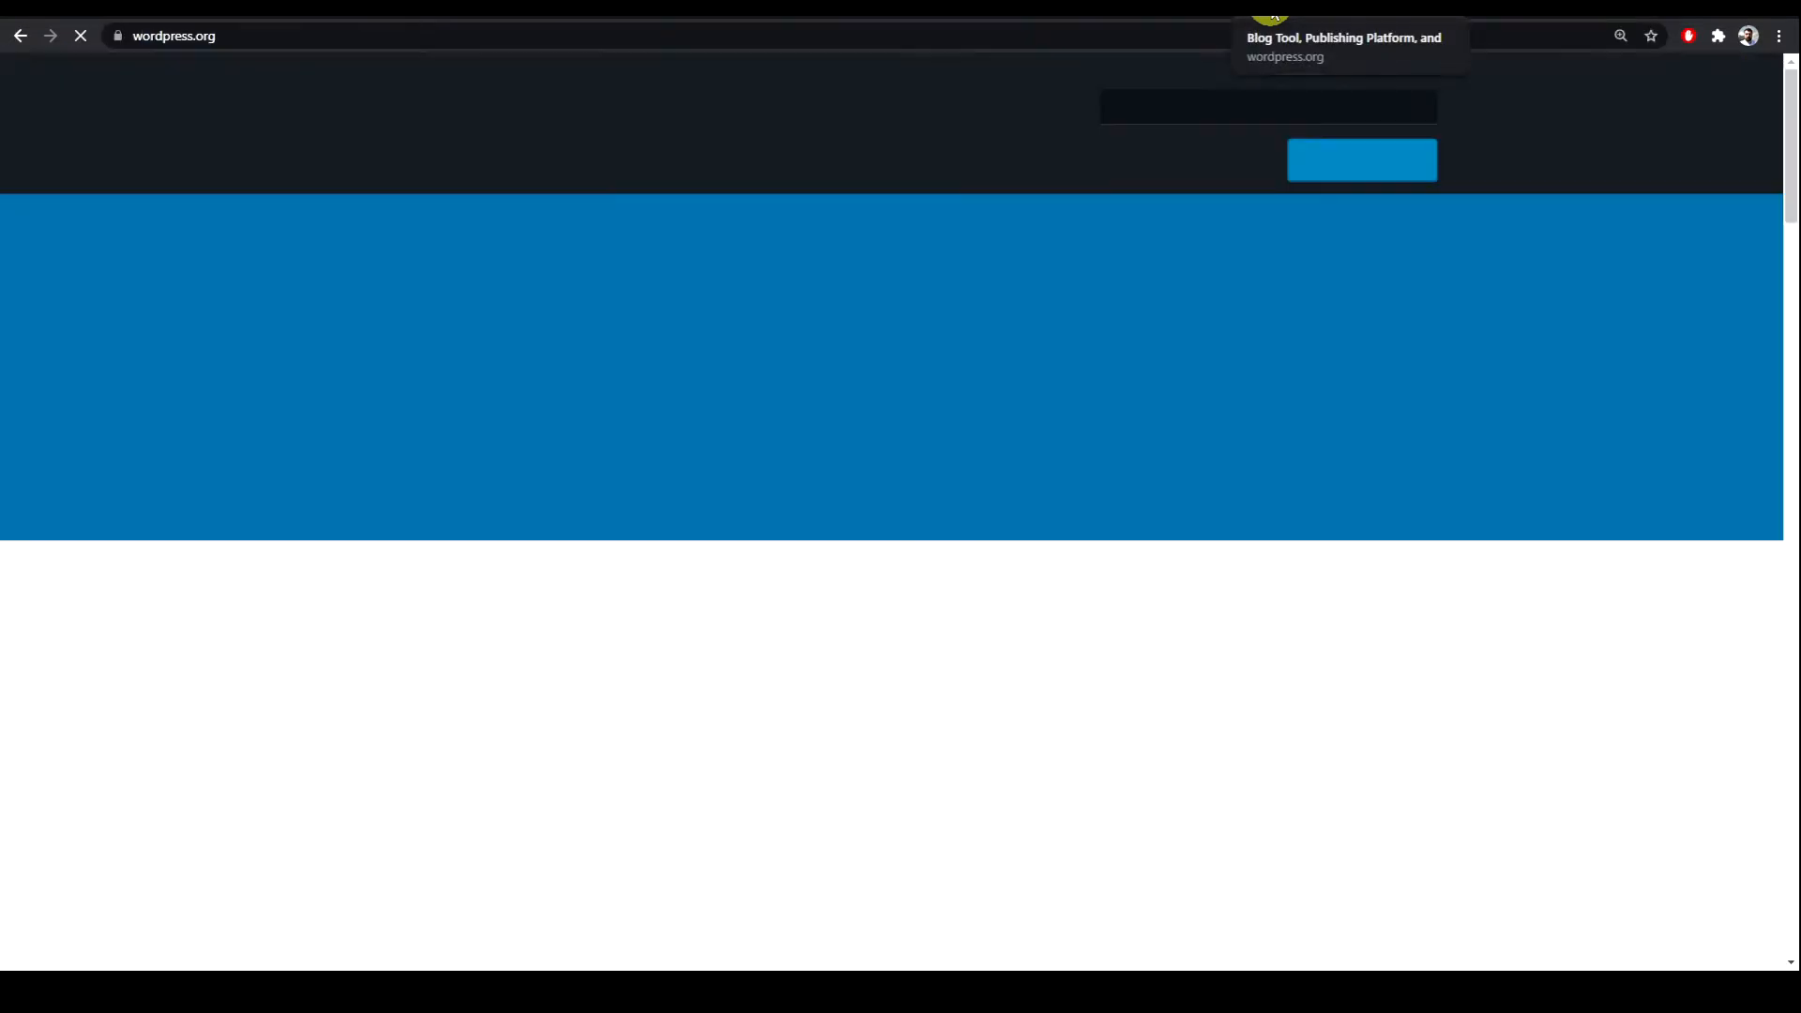
pyautogui.click(607, 161)
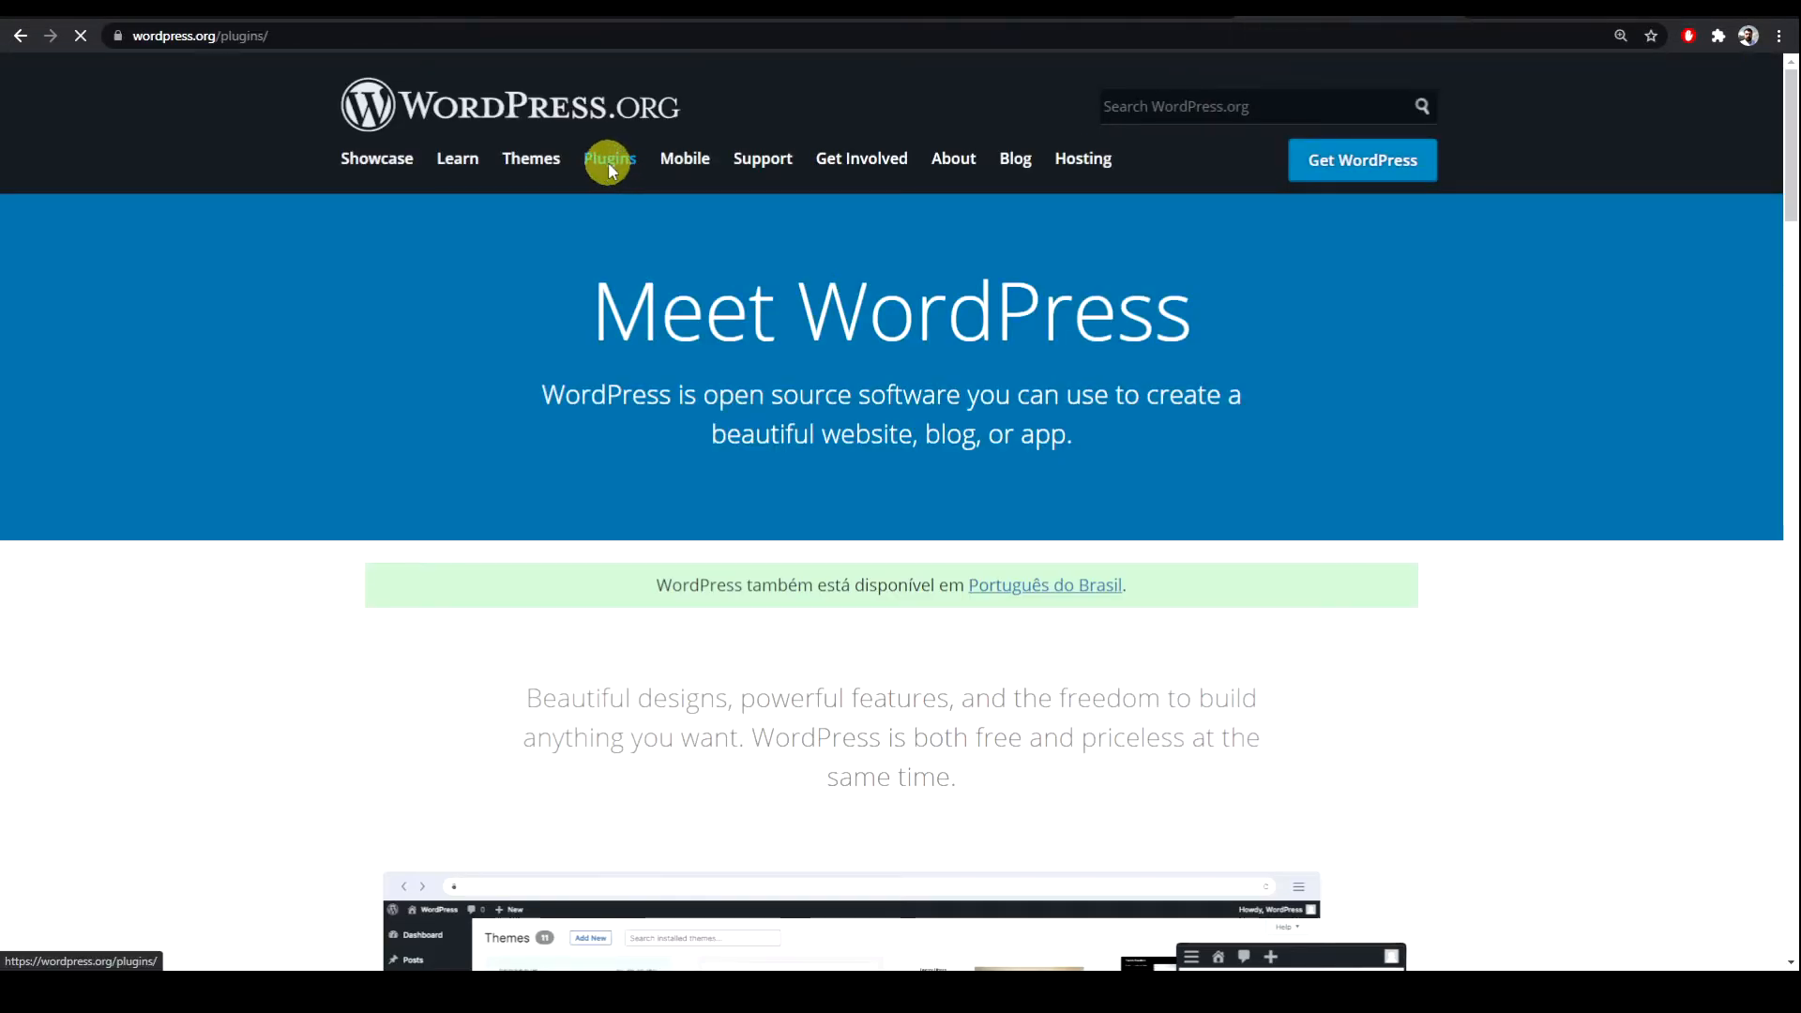
pyautogui.click(814, 484)
pyautogui.write('word')
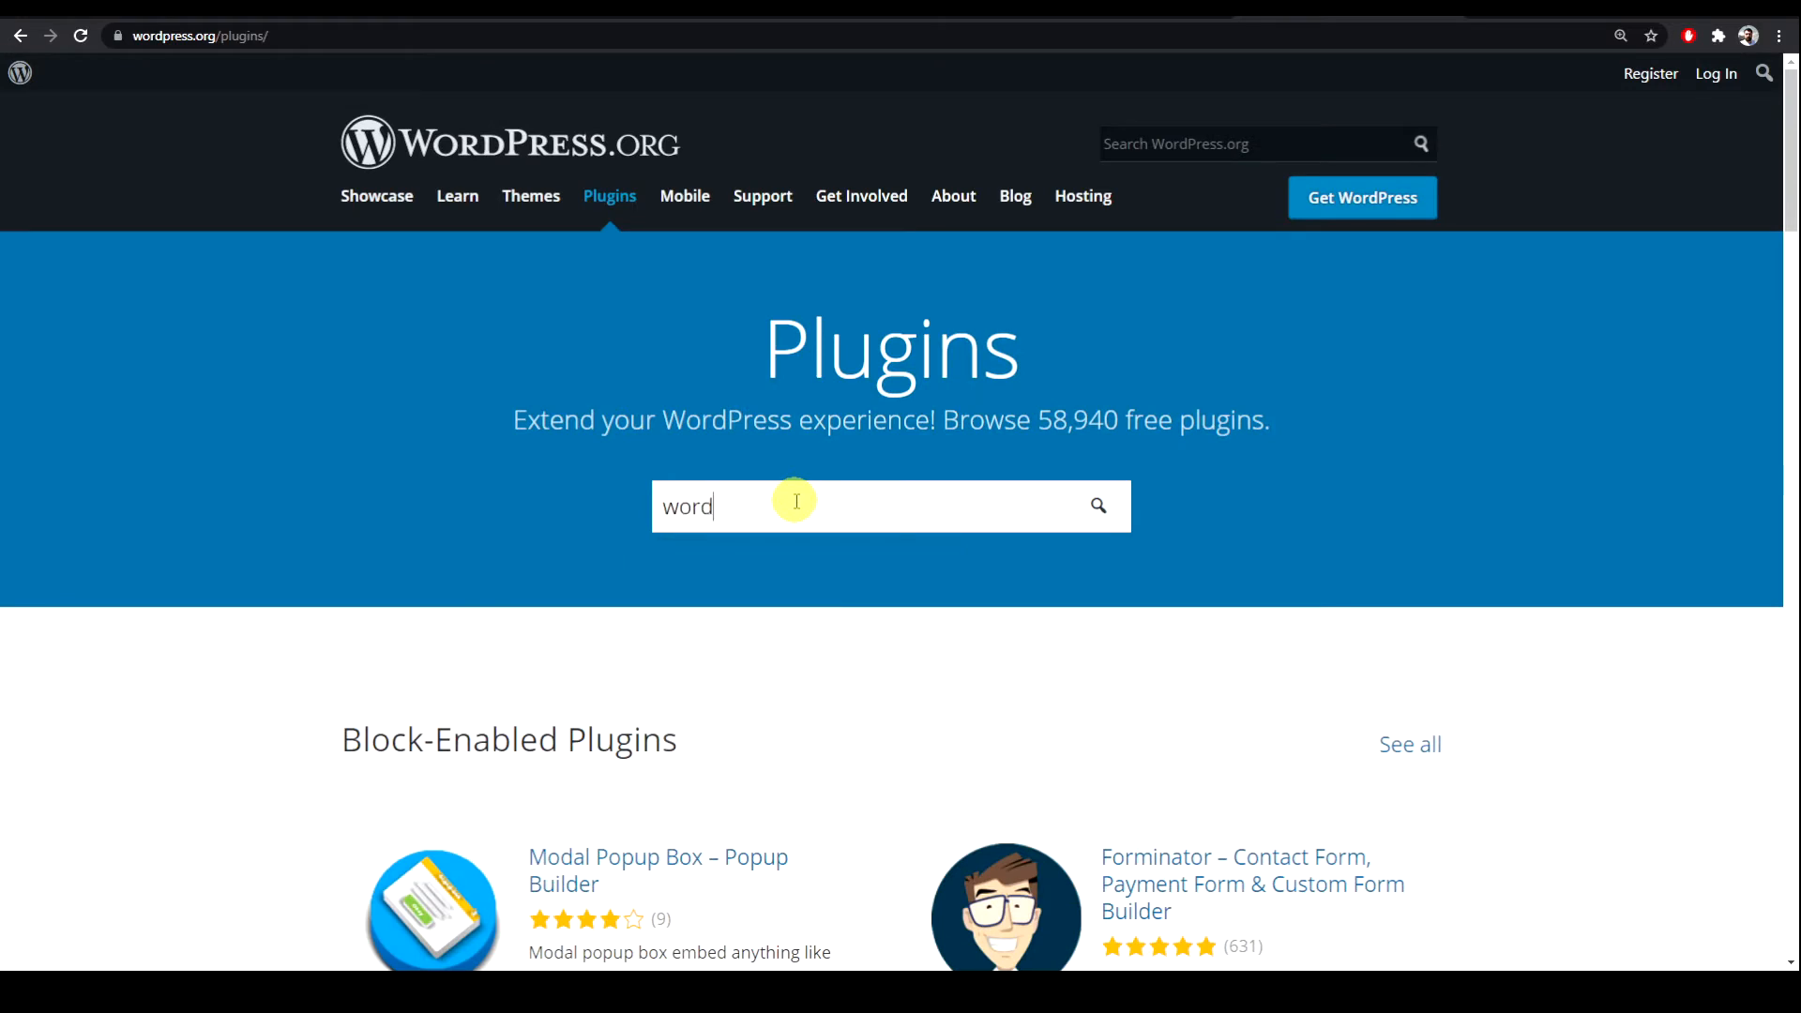
pyautogui.write('ocommerce')
pyautogui.press('Return')
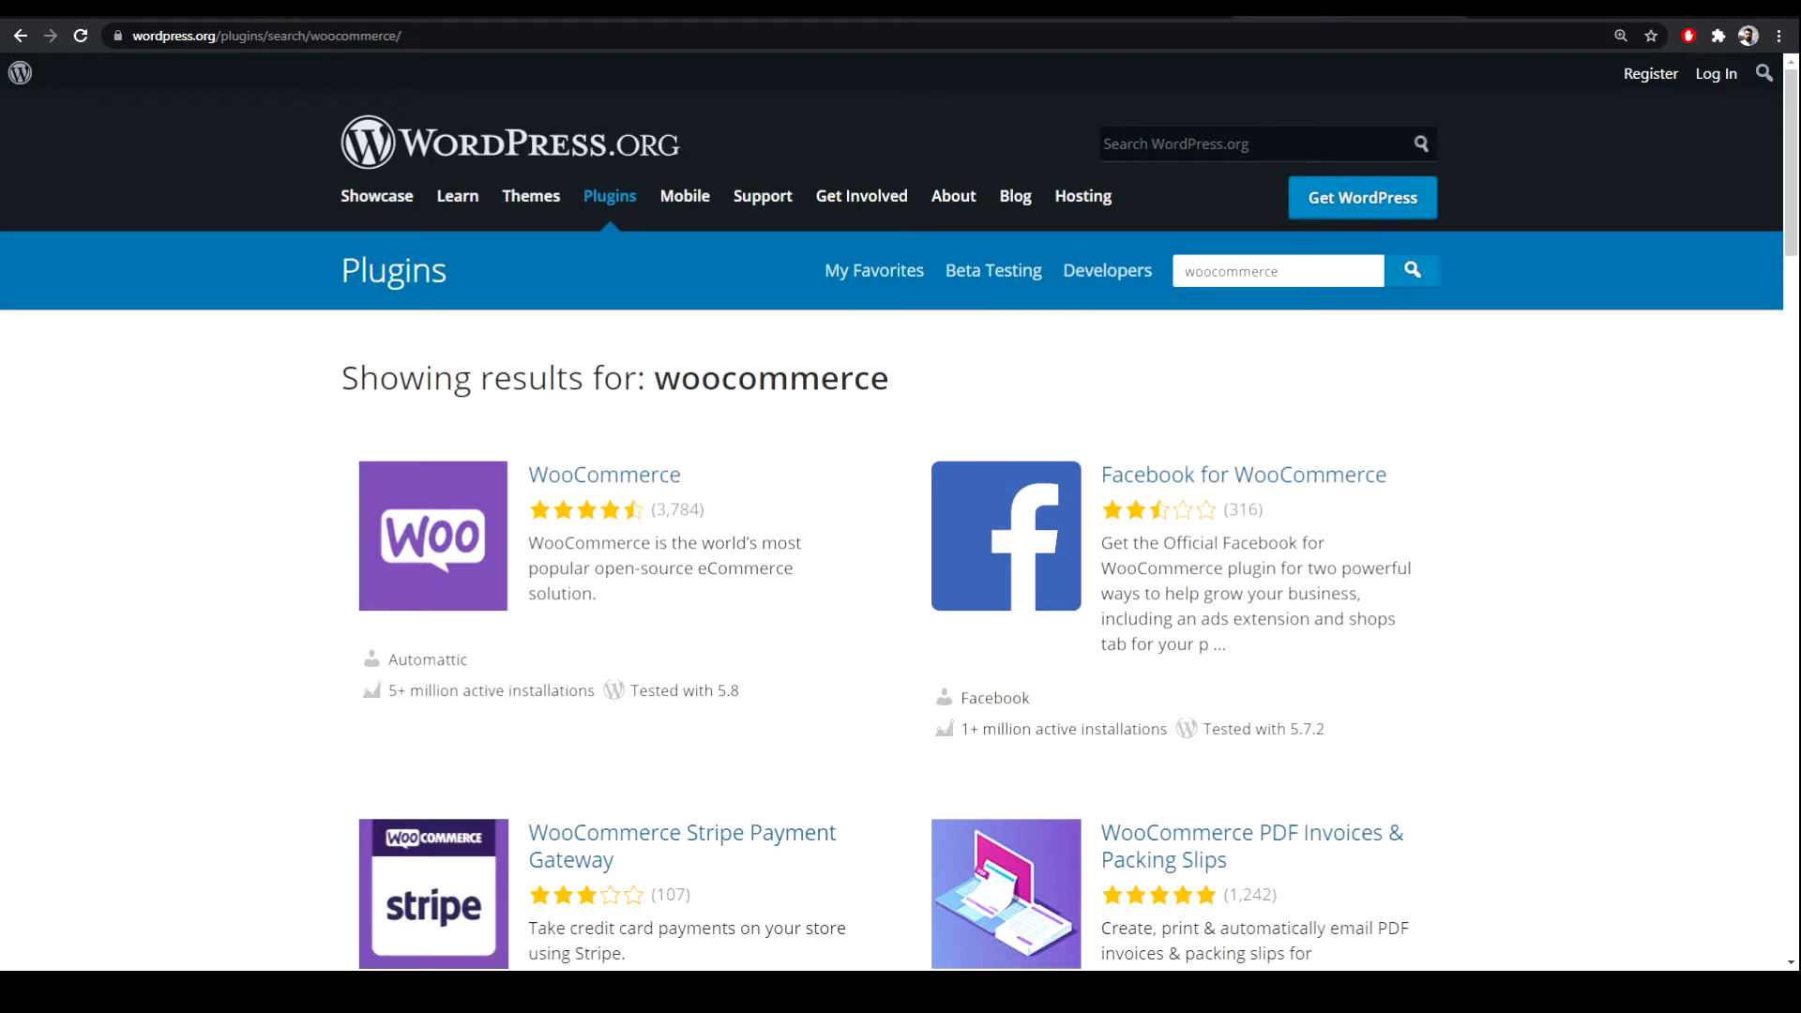
# Step: Download the WooCommerce plugin and view the sample-data folder inside the woocommerce.5.6.0.zip archive
pyautogui.click(595, 479)
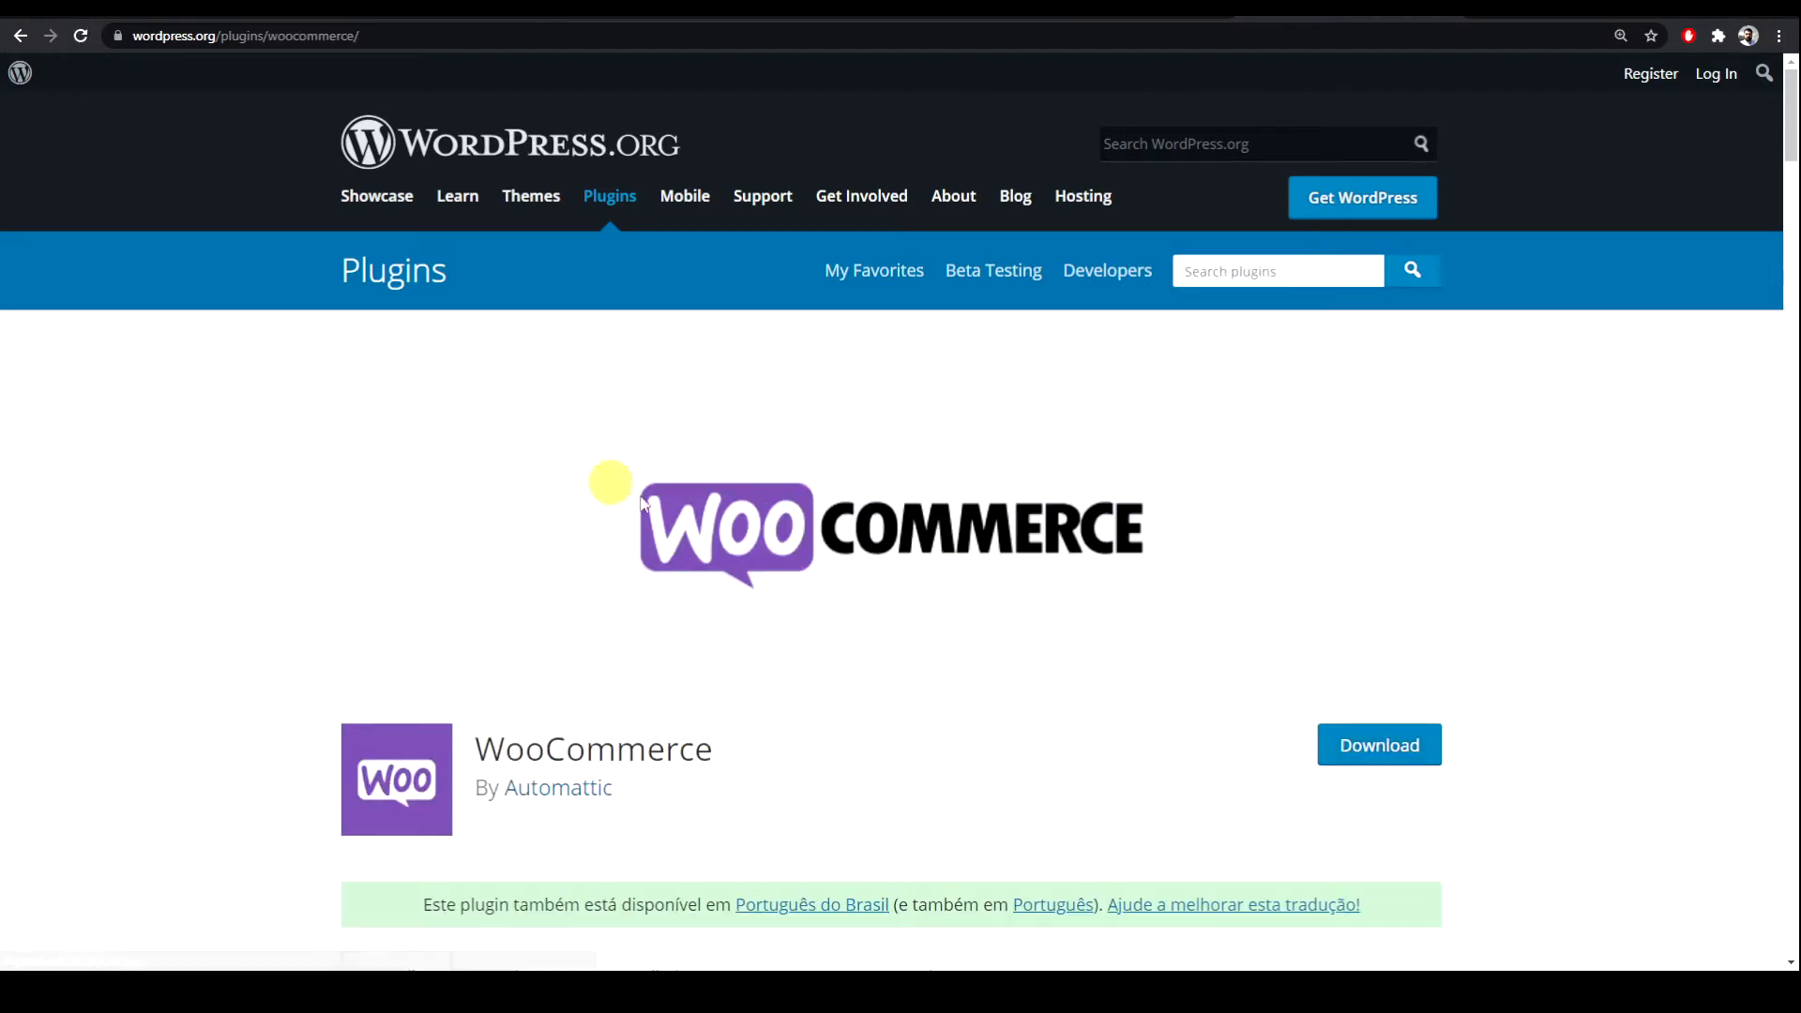
pyautogui.click(1379, 750)
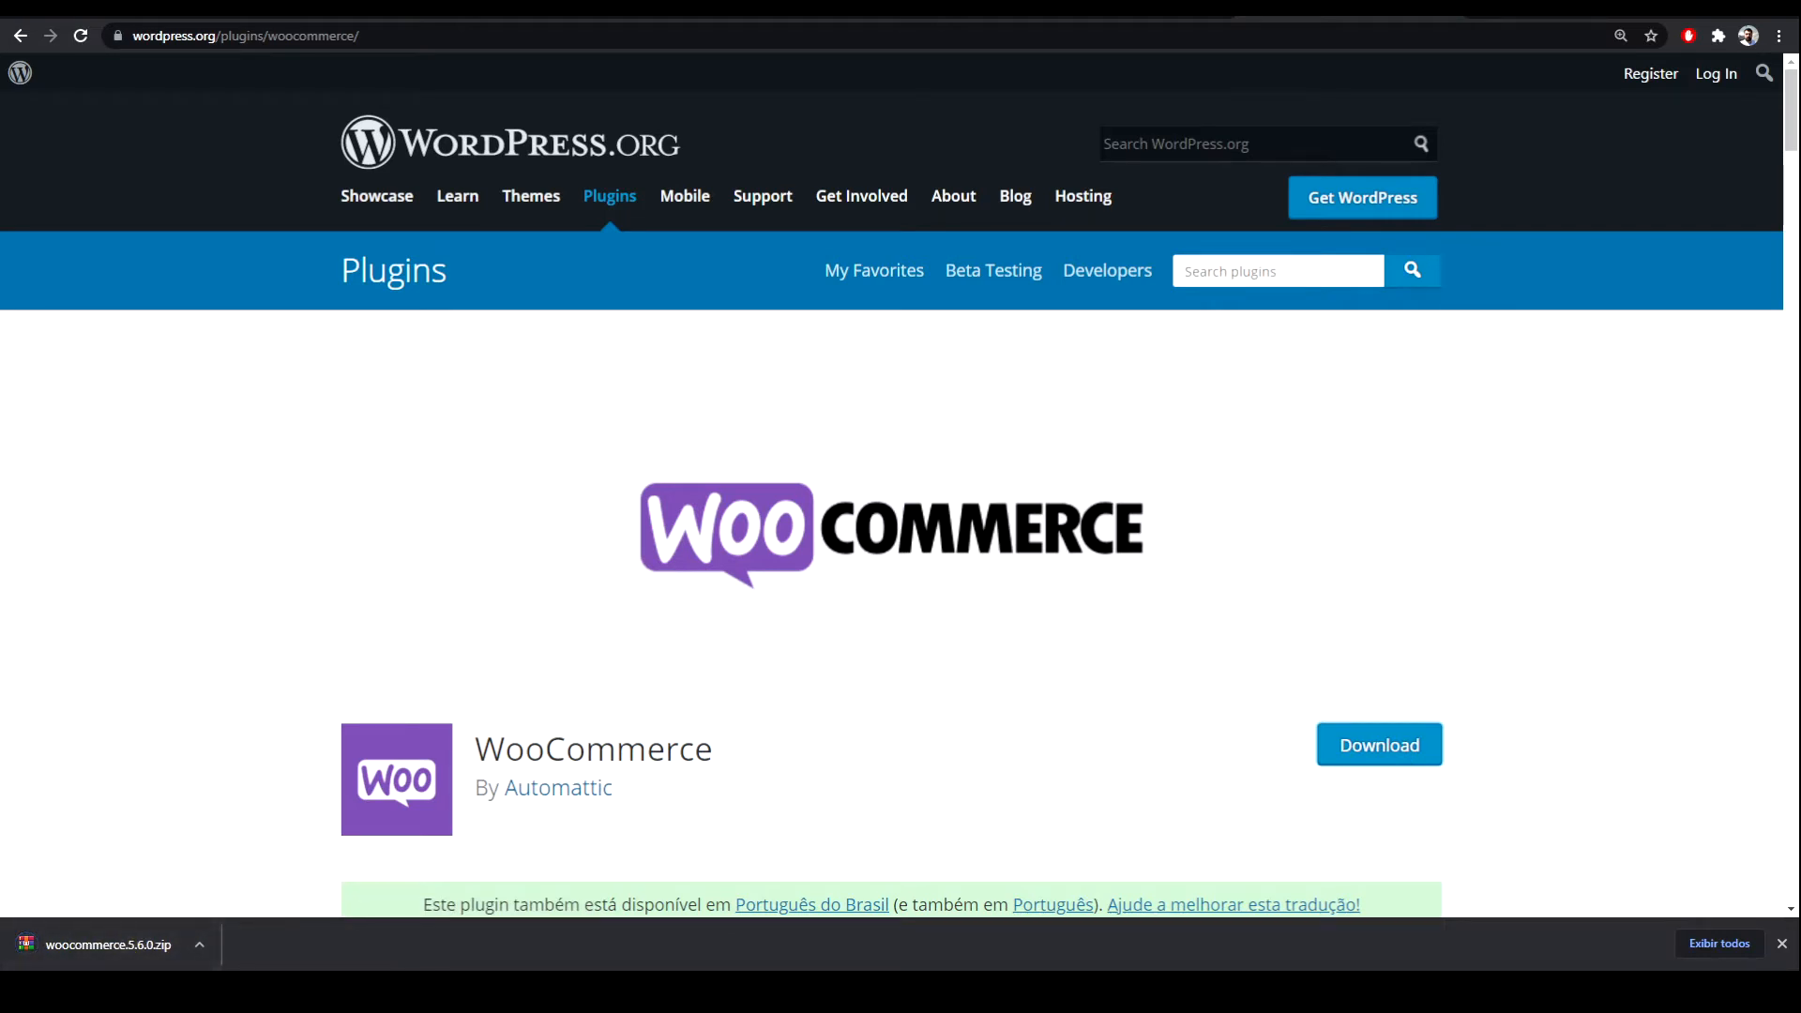
pyautogui.doubleClick(223, 330)
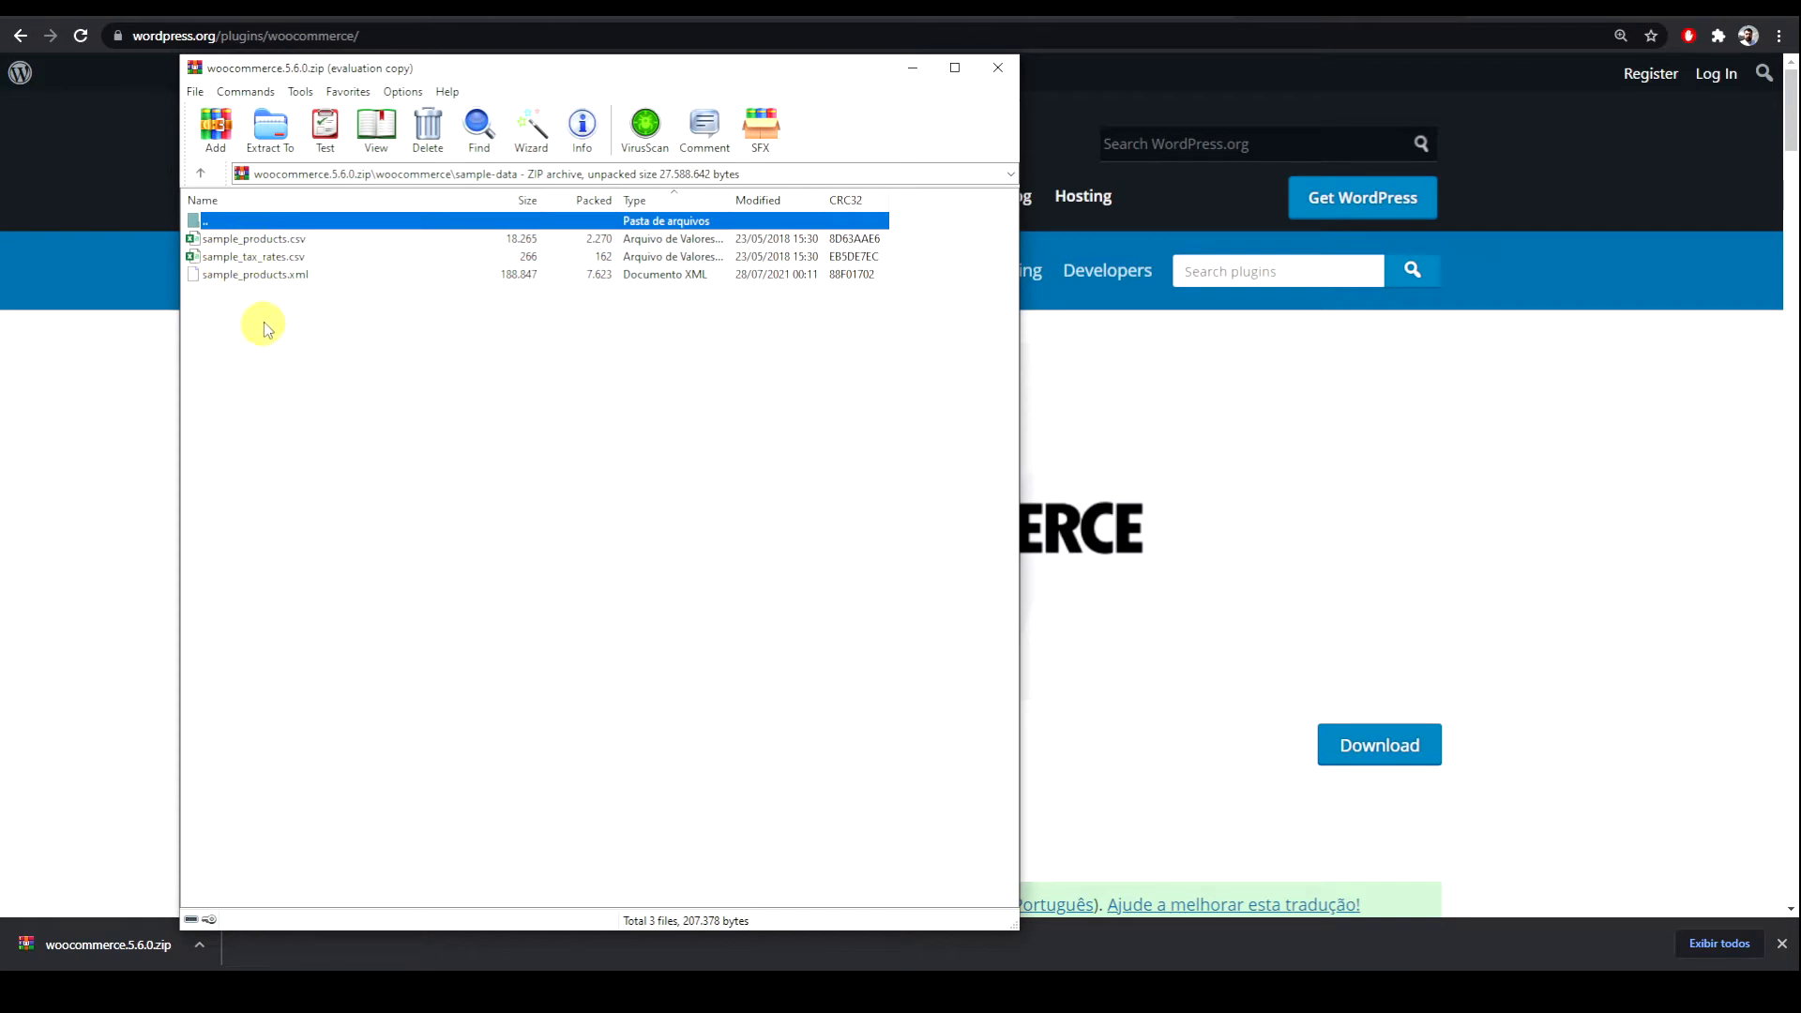
pyautogui.click(998, 67)
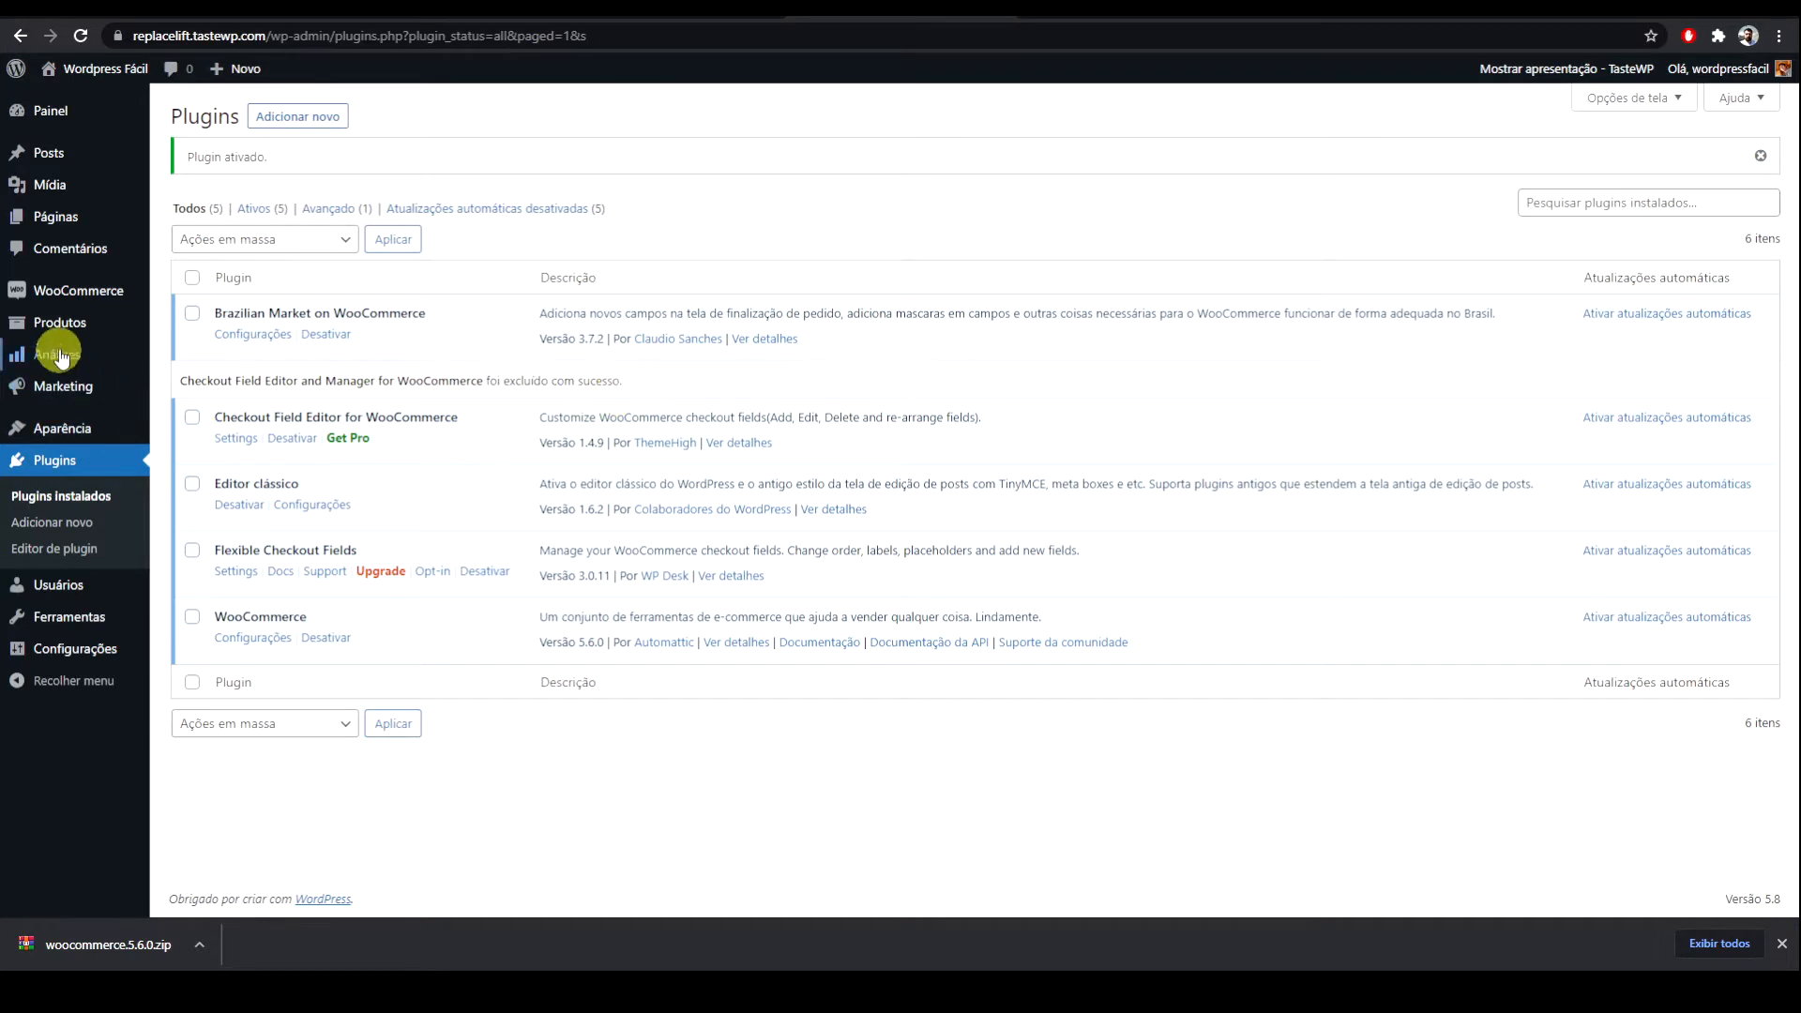
# Step: Open the CSV product importer from the products list in the site's admin and bring up its file selection
pyautogui.moveTo(42, 328)
pyautogui.click(197, 326)
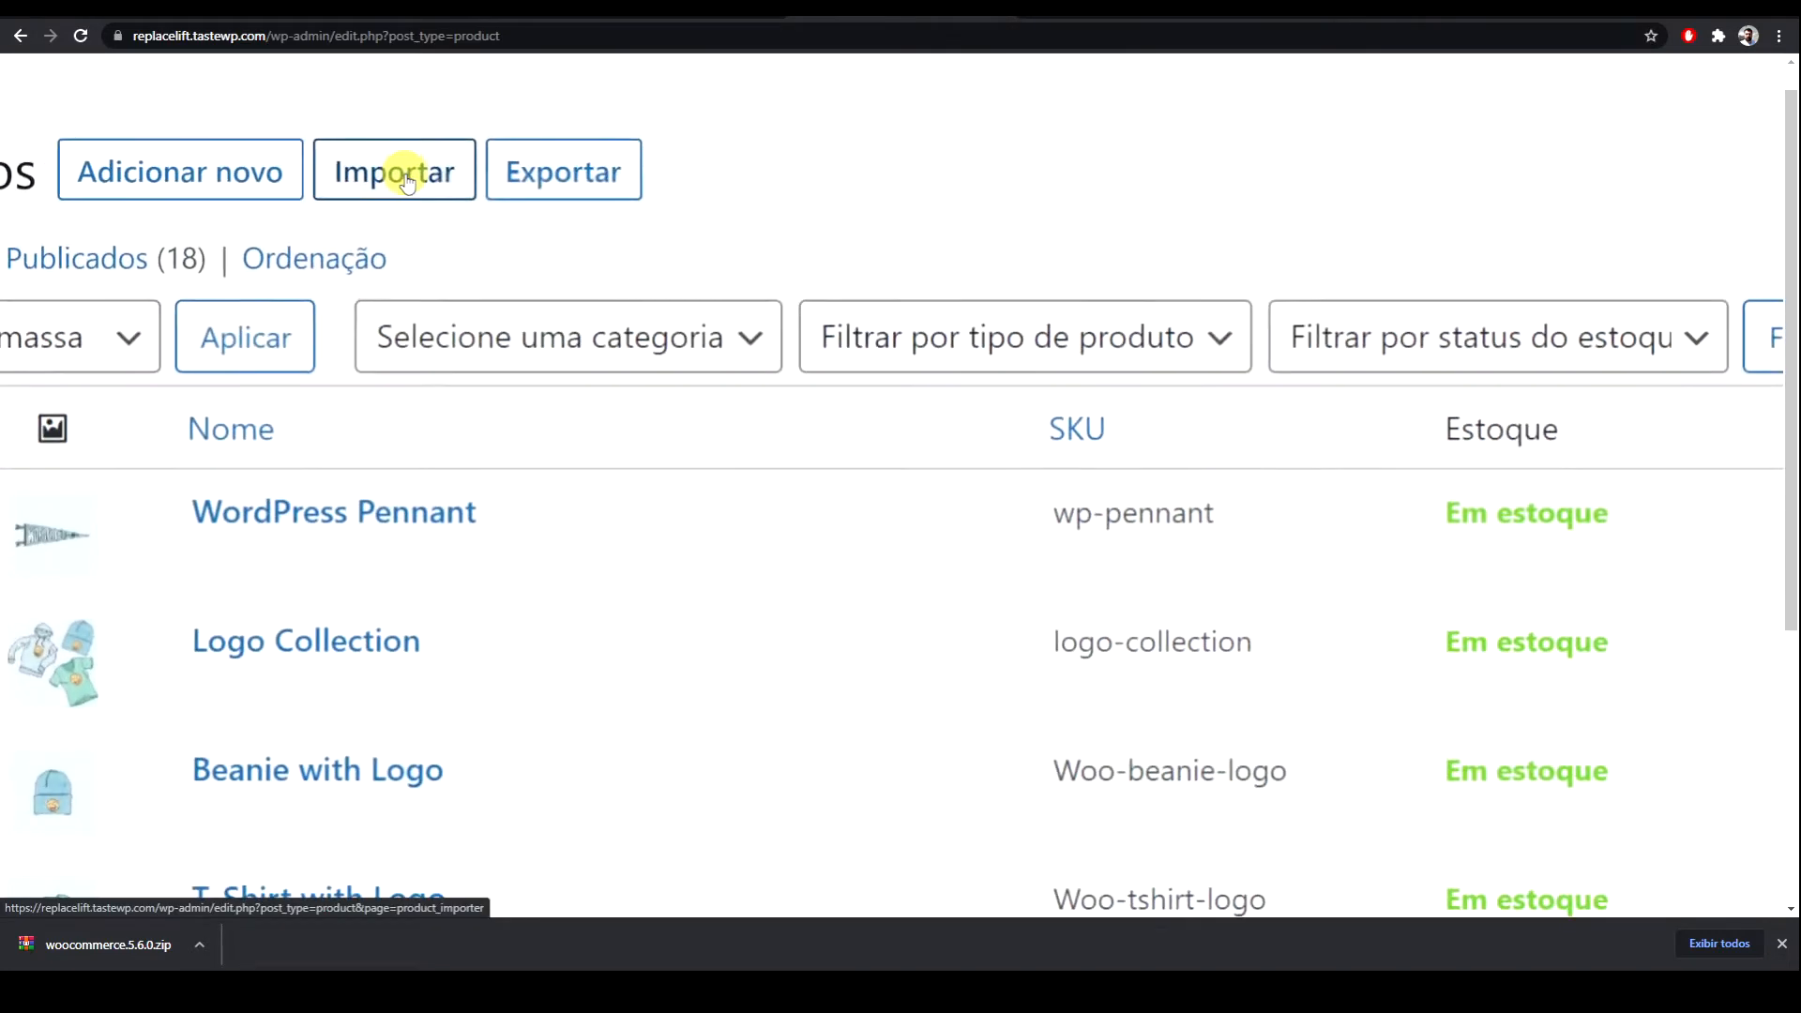
pyautogui.click(400, 185)
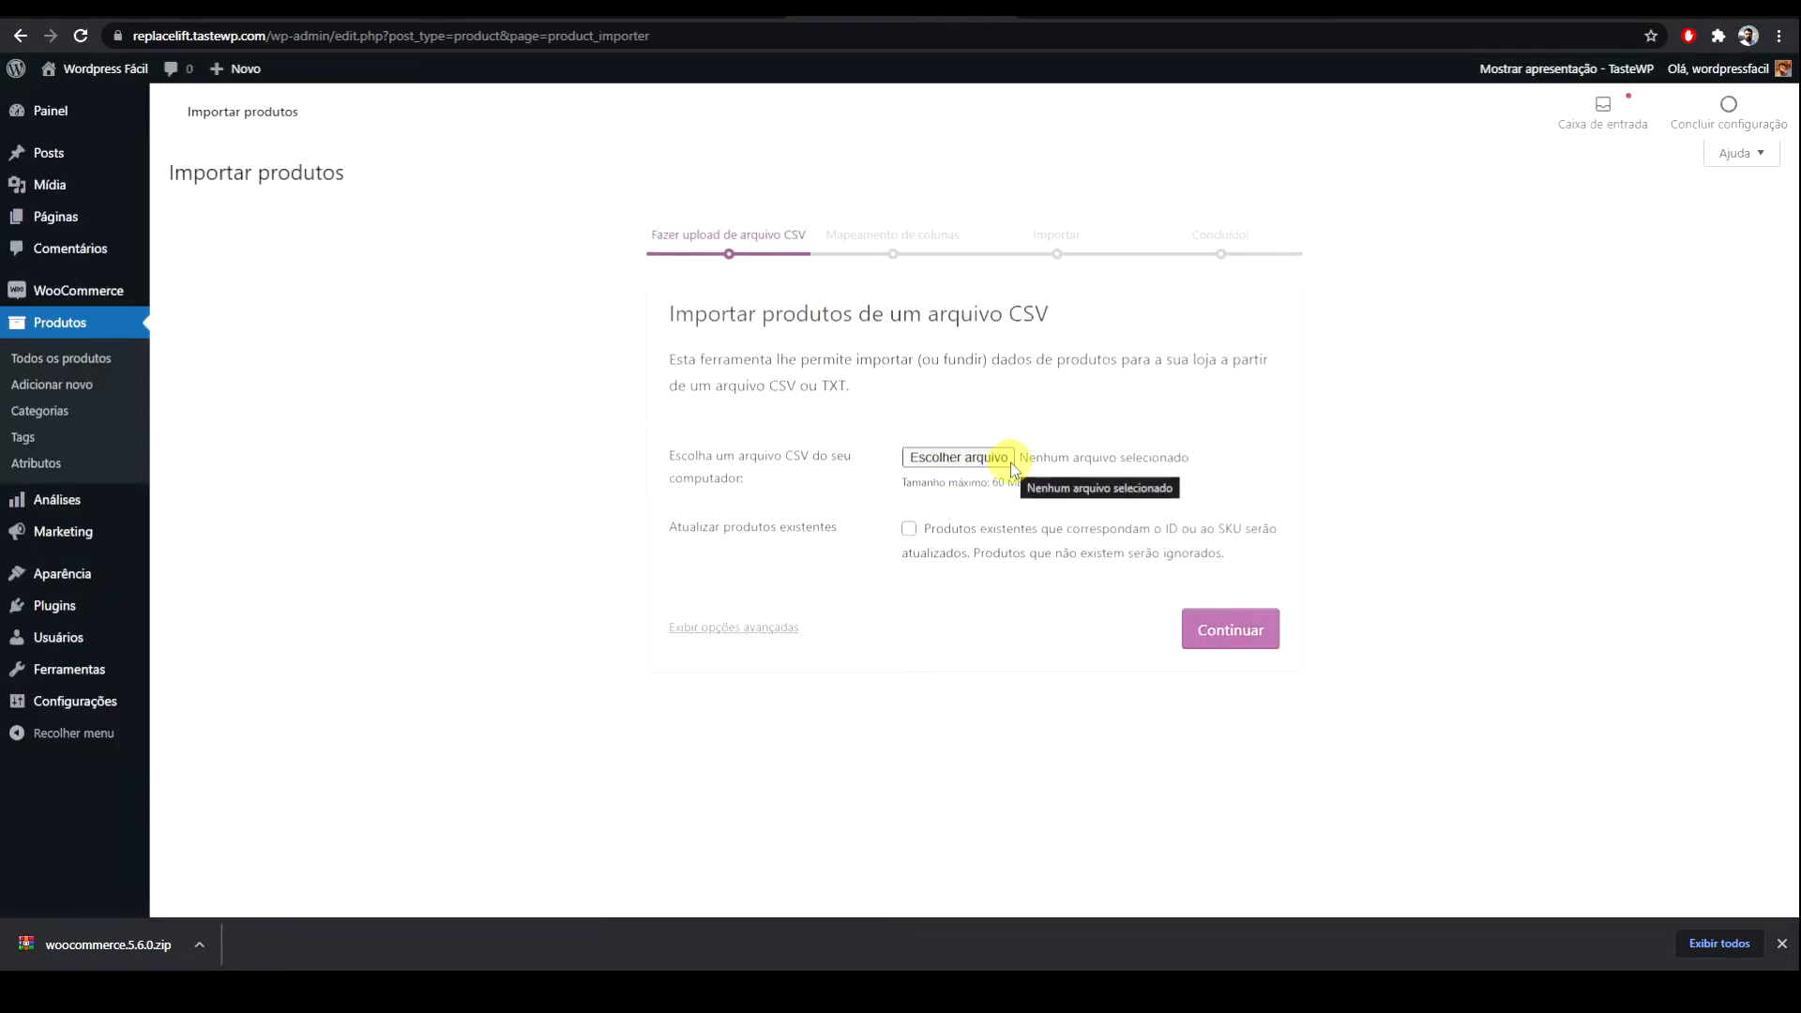
pyautogui.click(1010, 463)
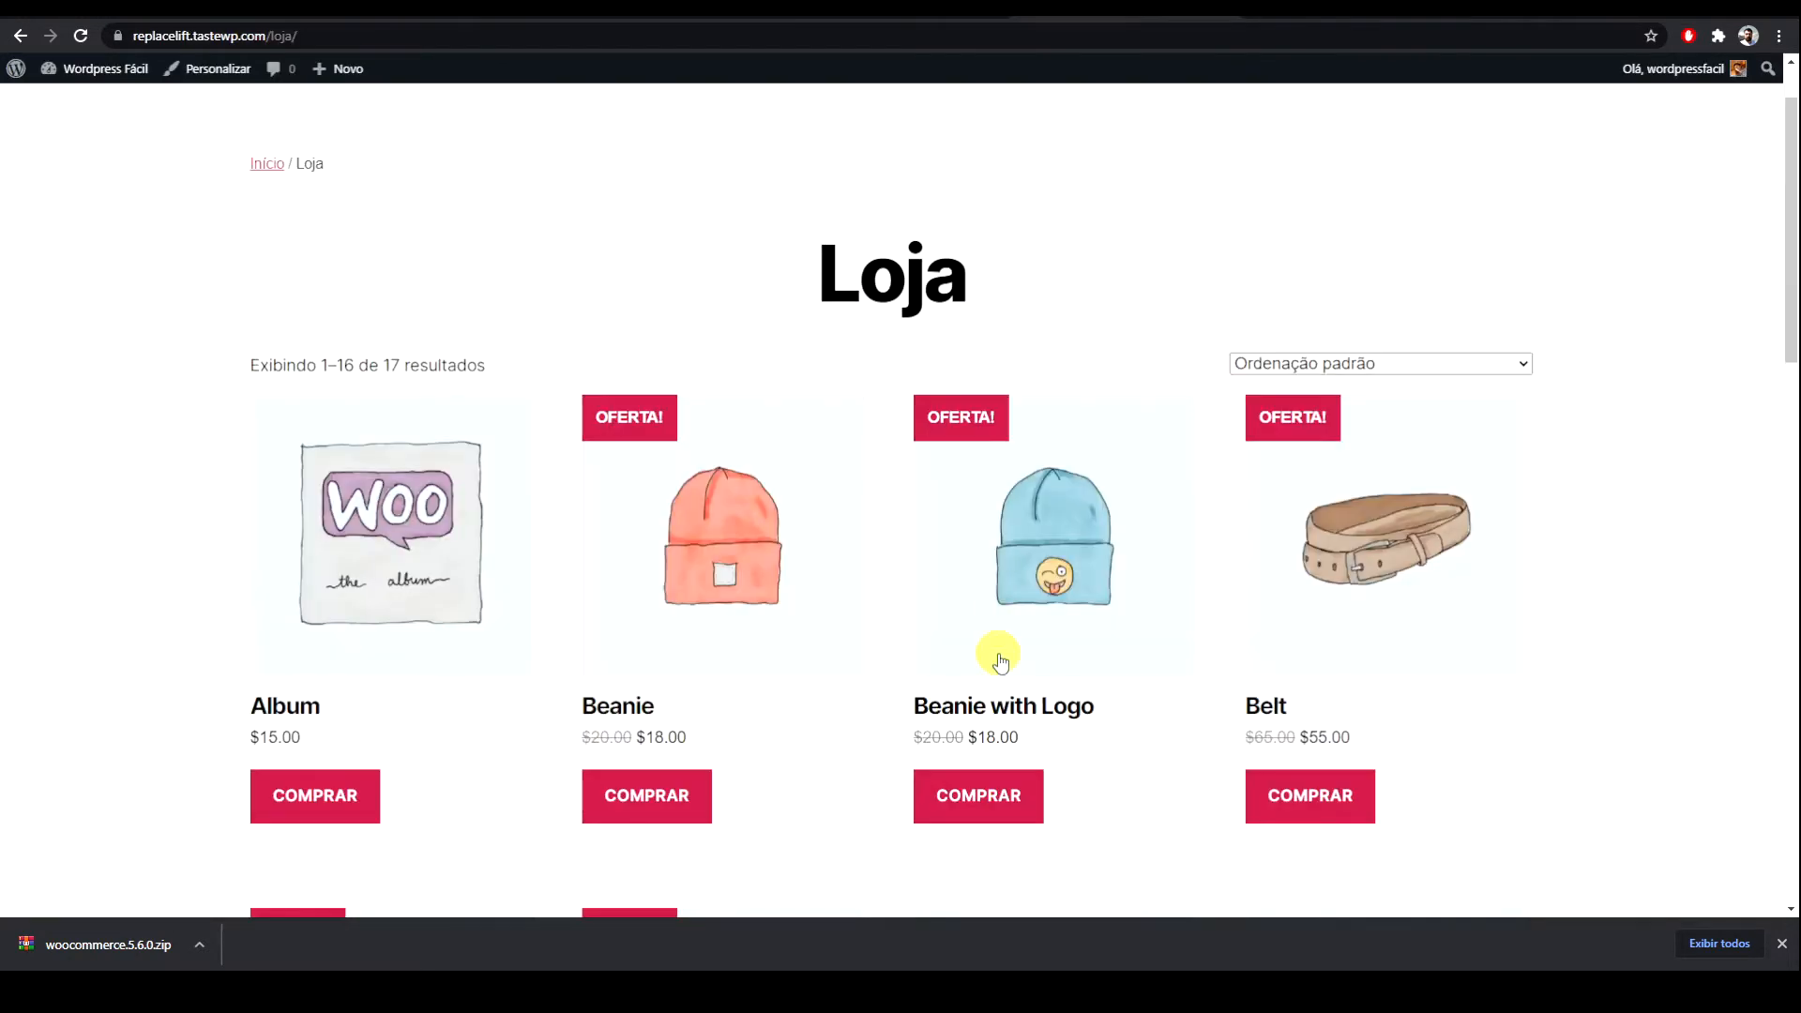
# Step: Examine the sample products, such as hats and hoodies, on the store page
pyautogui.scroll(-4, 984, 582)
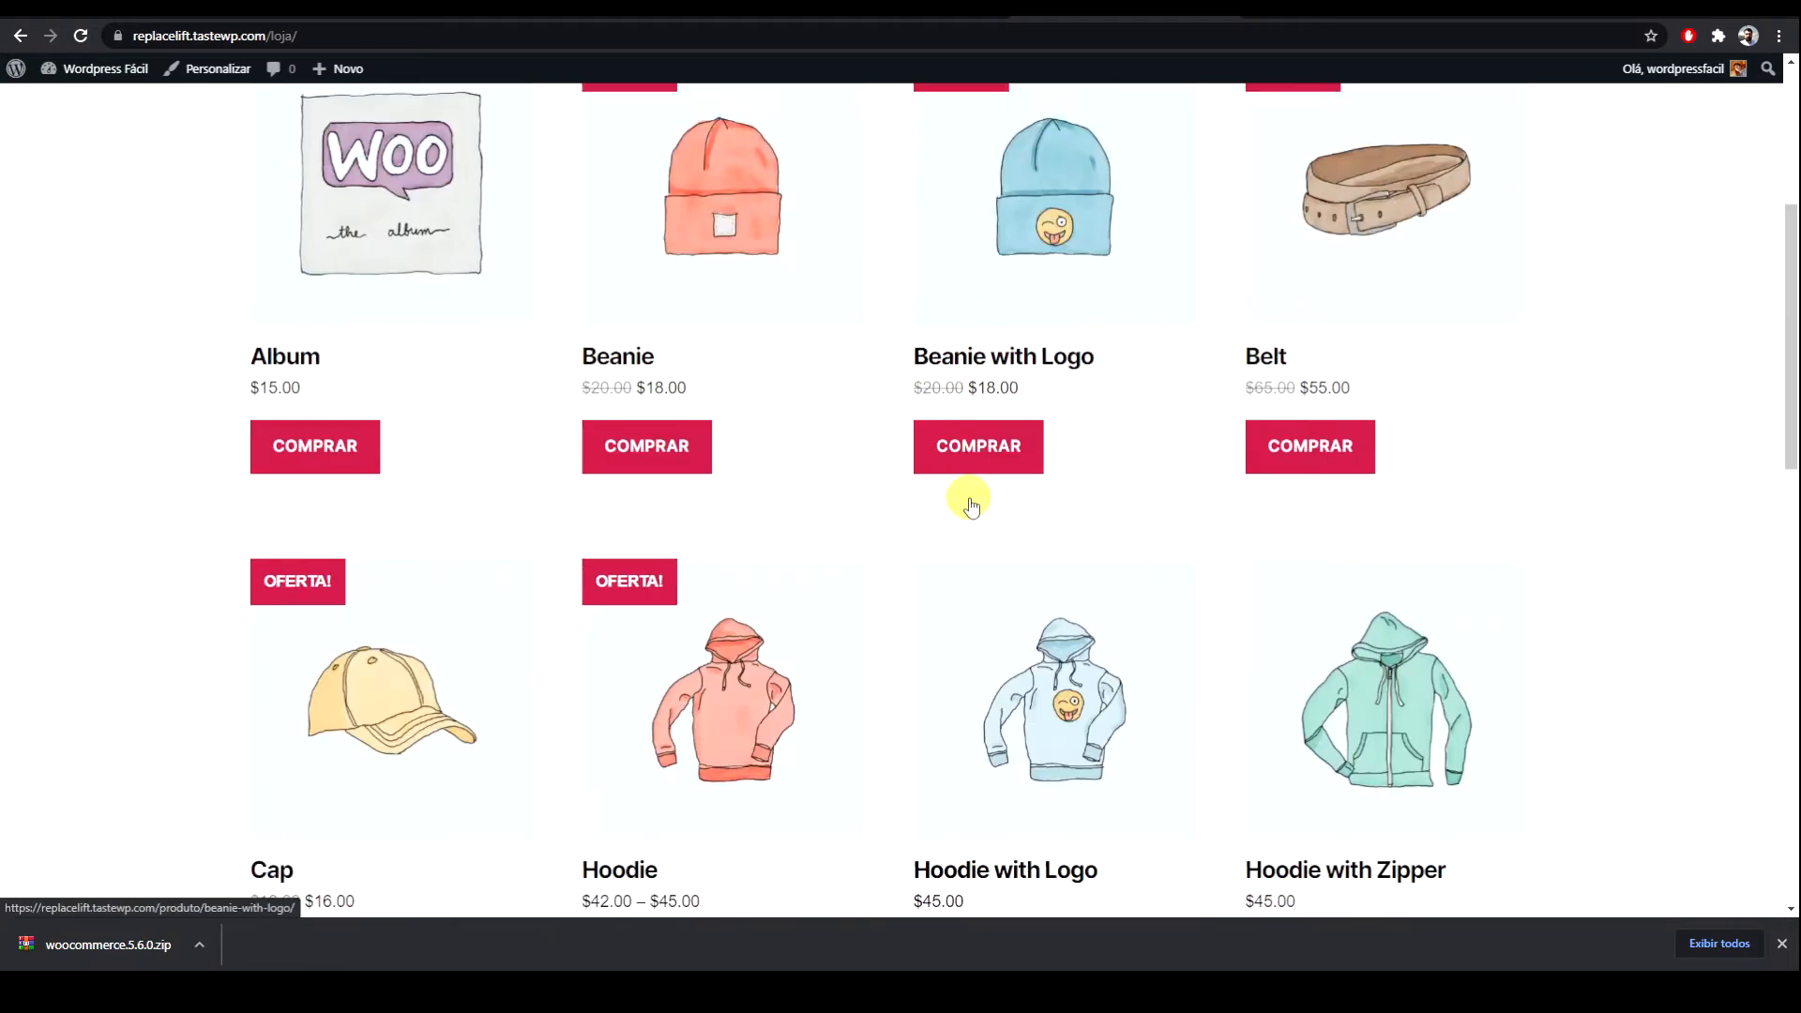
pyautogui.scroll(-6, 971, 507)
pyautogui.scroll(5, 971, 507)
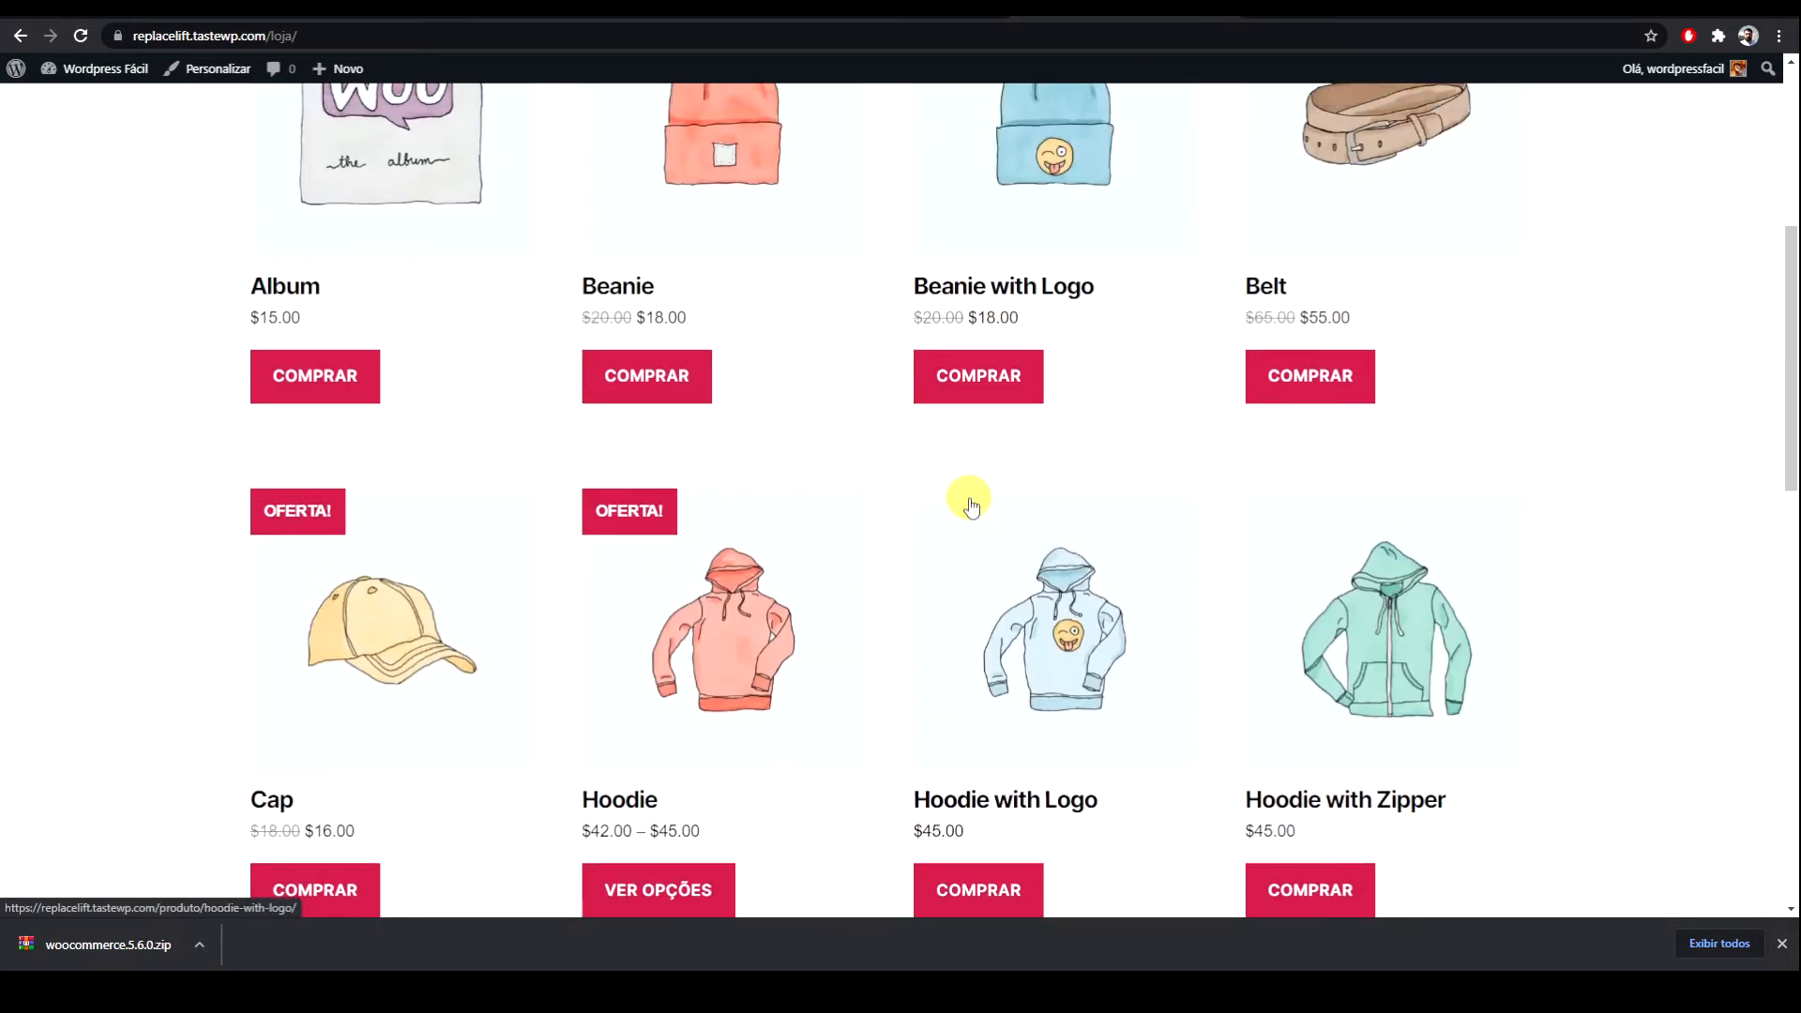
pyautogui.scroll(-3, 971, 507)
pyautogui.scroll(4, 970, 507)
pyautogui.scroll(4, 971, 508)
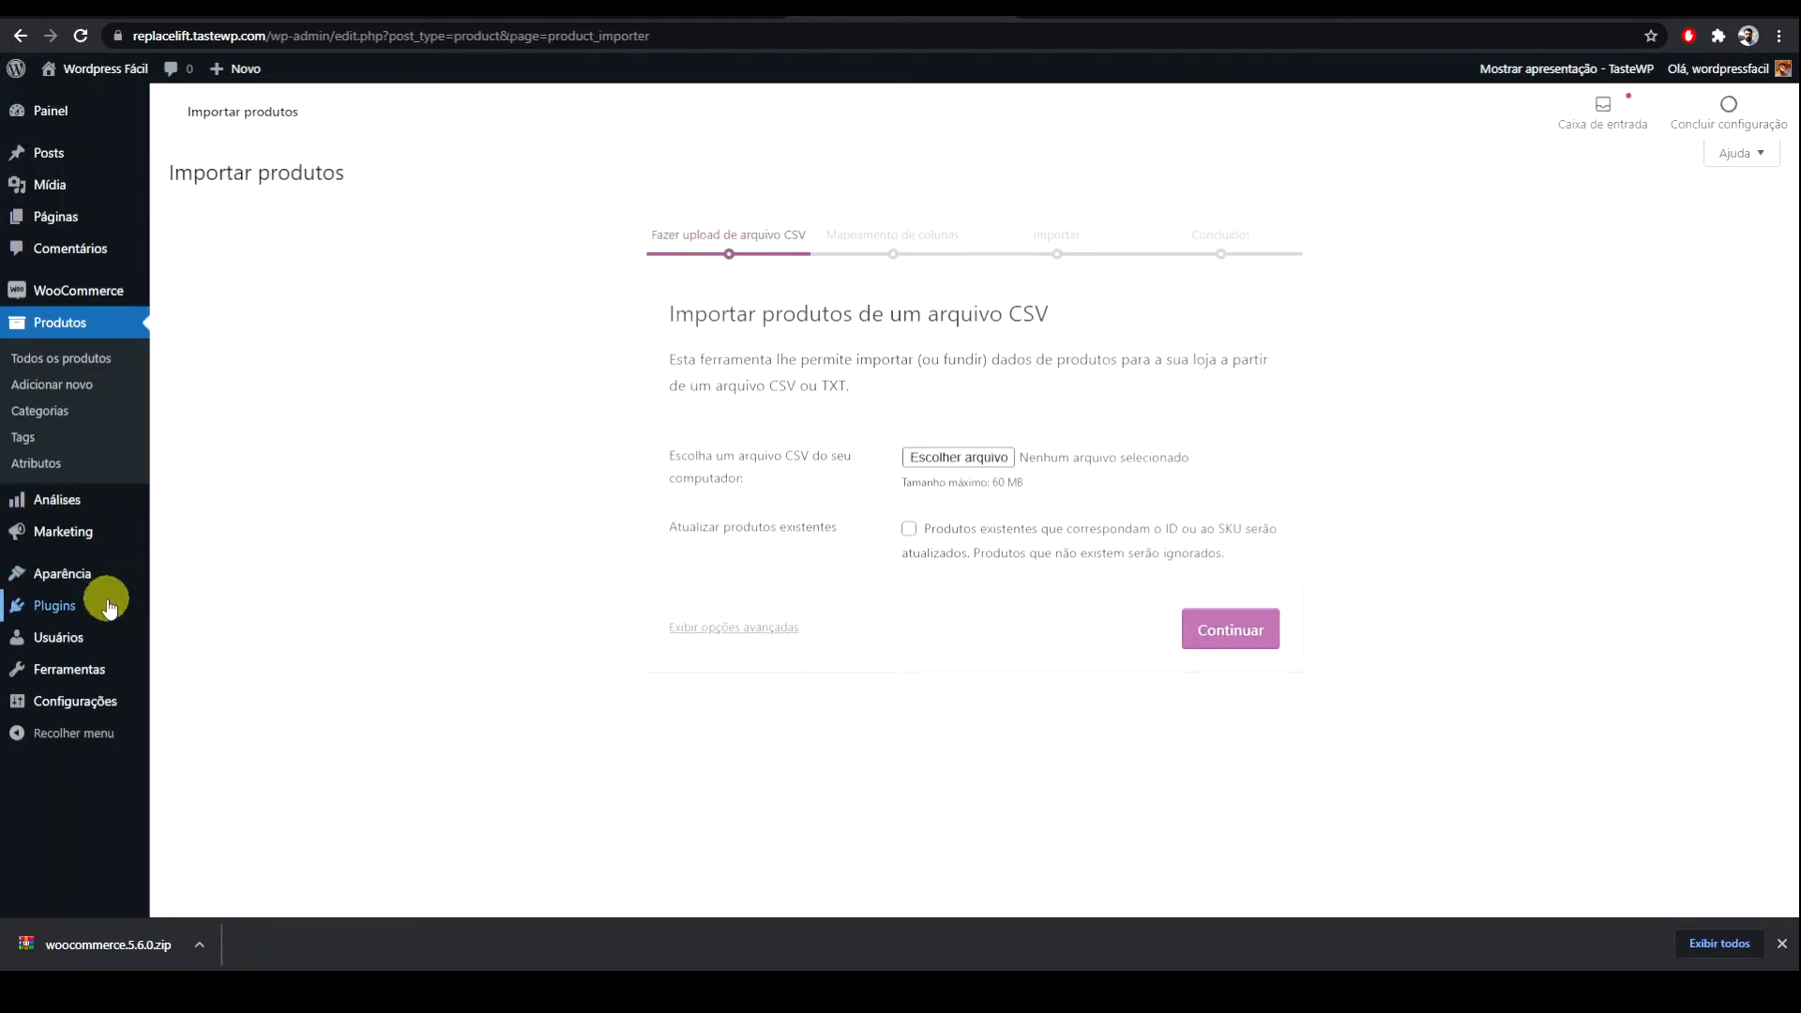
# Step: Open the list of installed plugins in the WordPress admin
pyautogui.moveTo(104, 605)
pyautogui.click(206, 611)
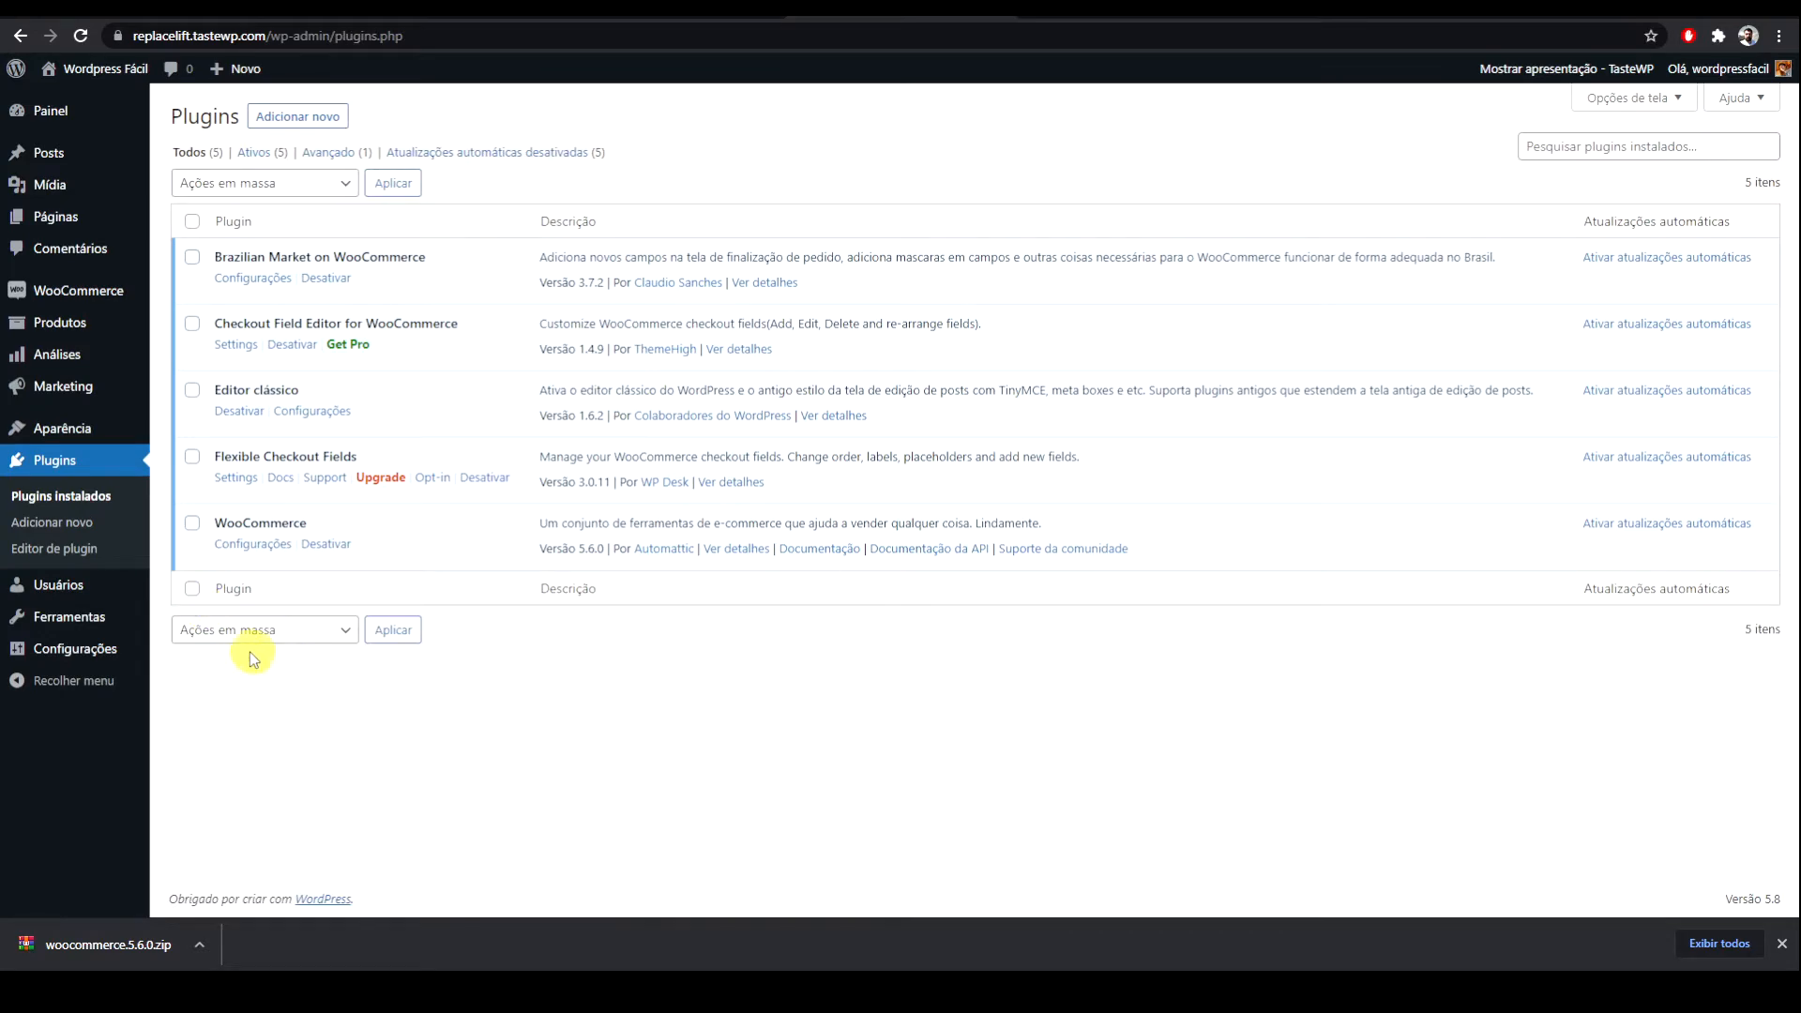
pyautogui.click(139, 433)
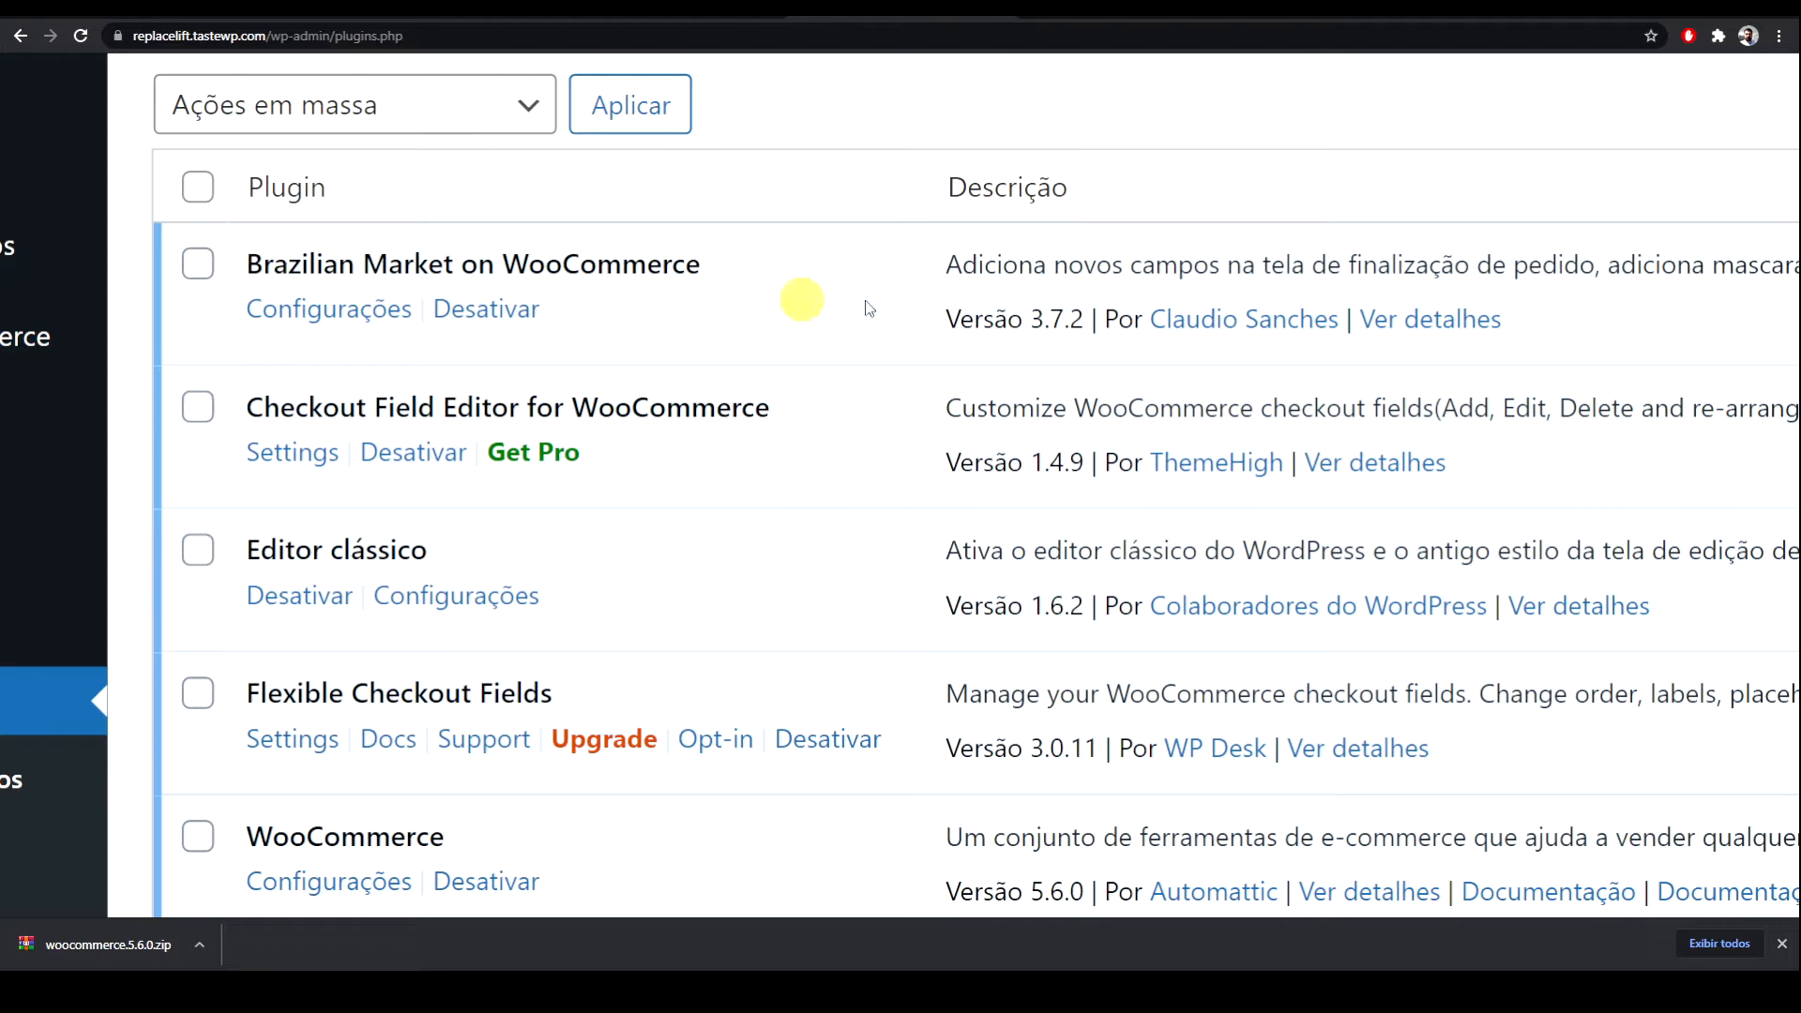
pyautogui.hotkey('ctrl', '-')
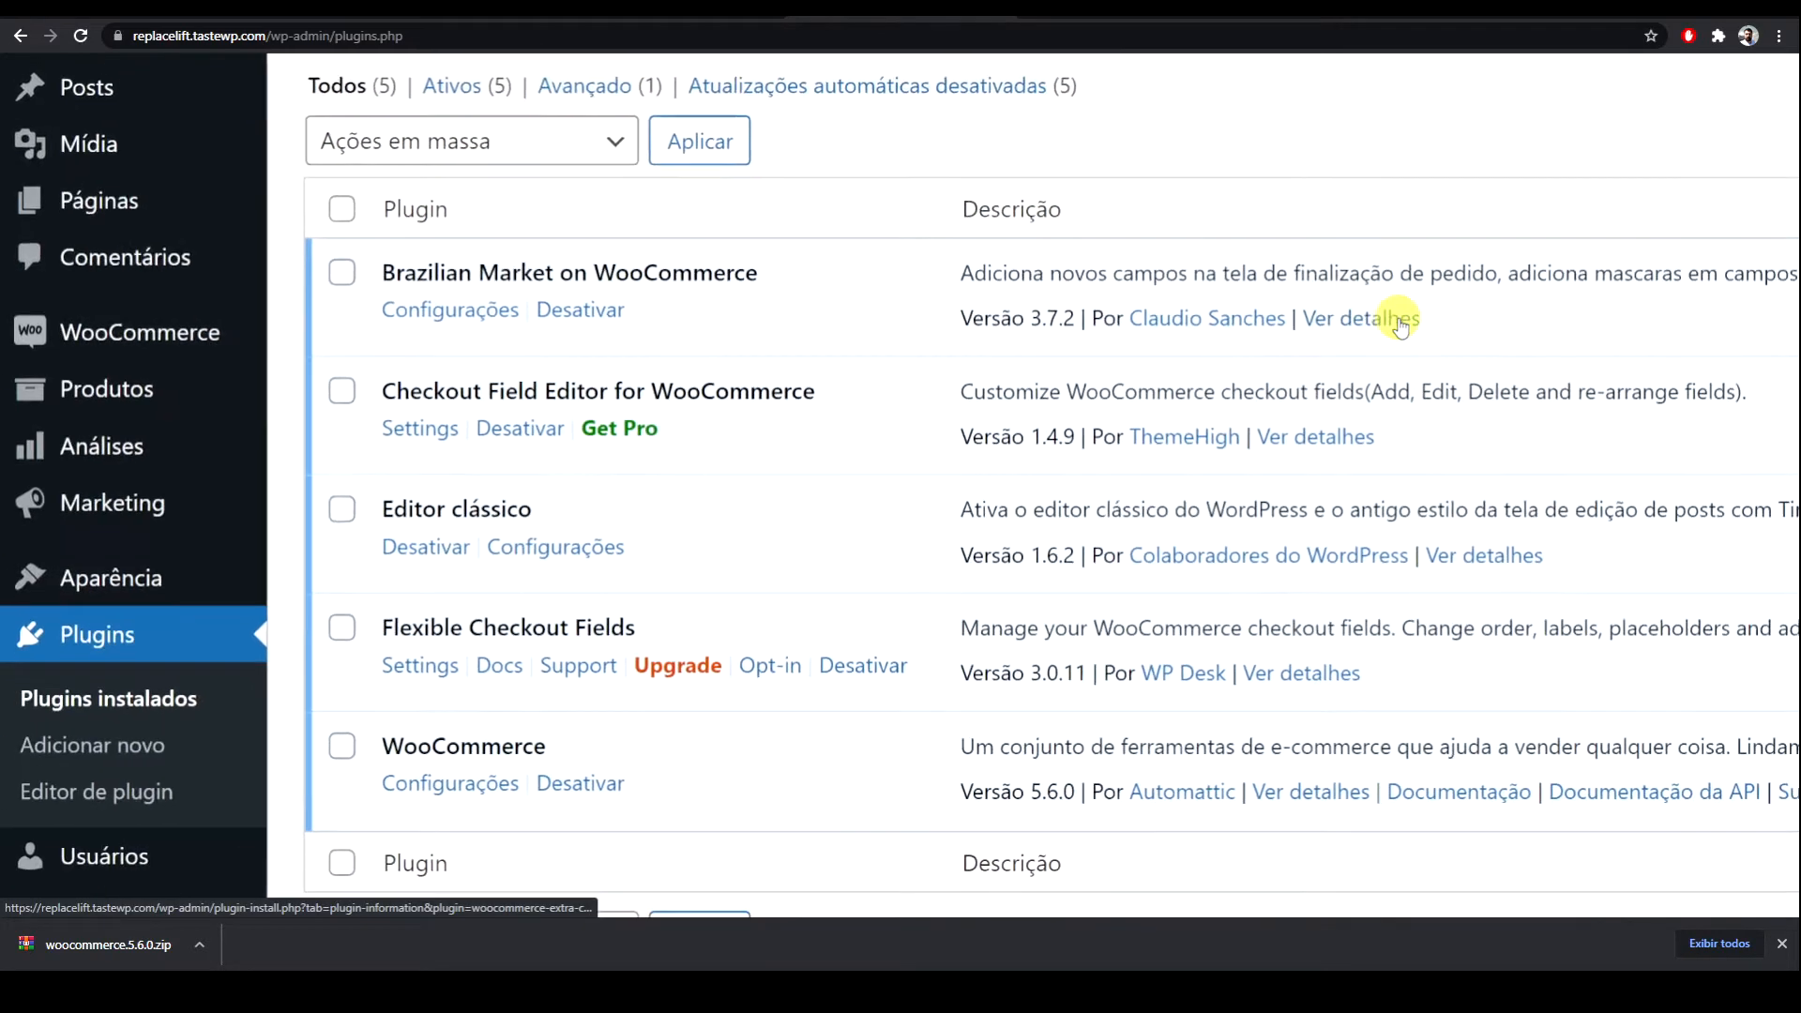
# Step: View the details of the Brazilian Market on WooCommerce plugin, including its description and compatibility, and close them
pyautogui.click(1397, 321)
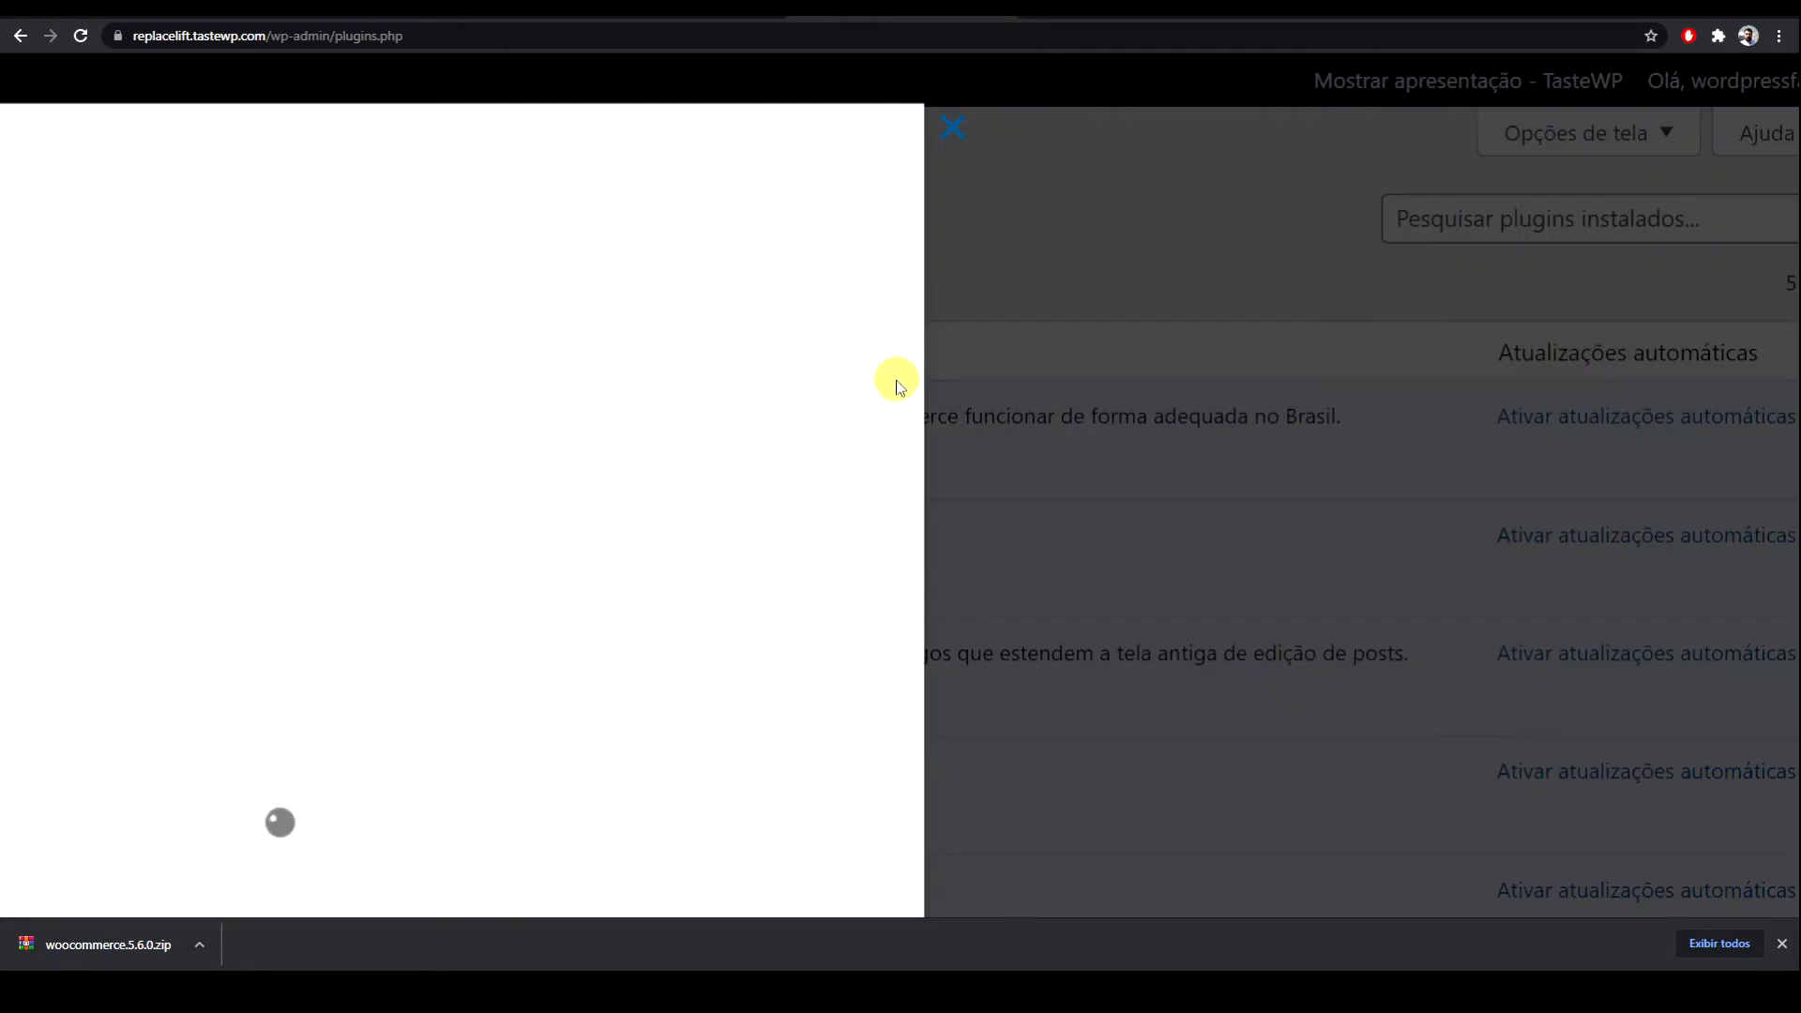
pyautogui.scroll(-3, 699, 400)
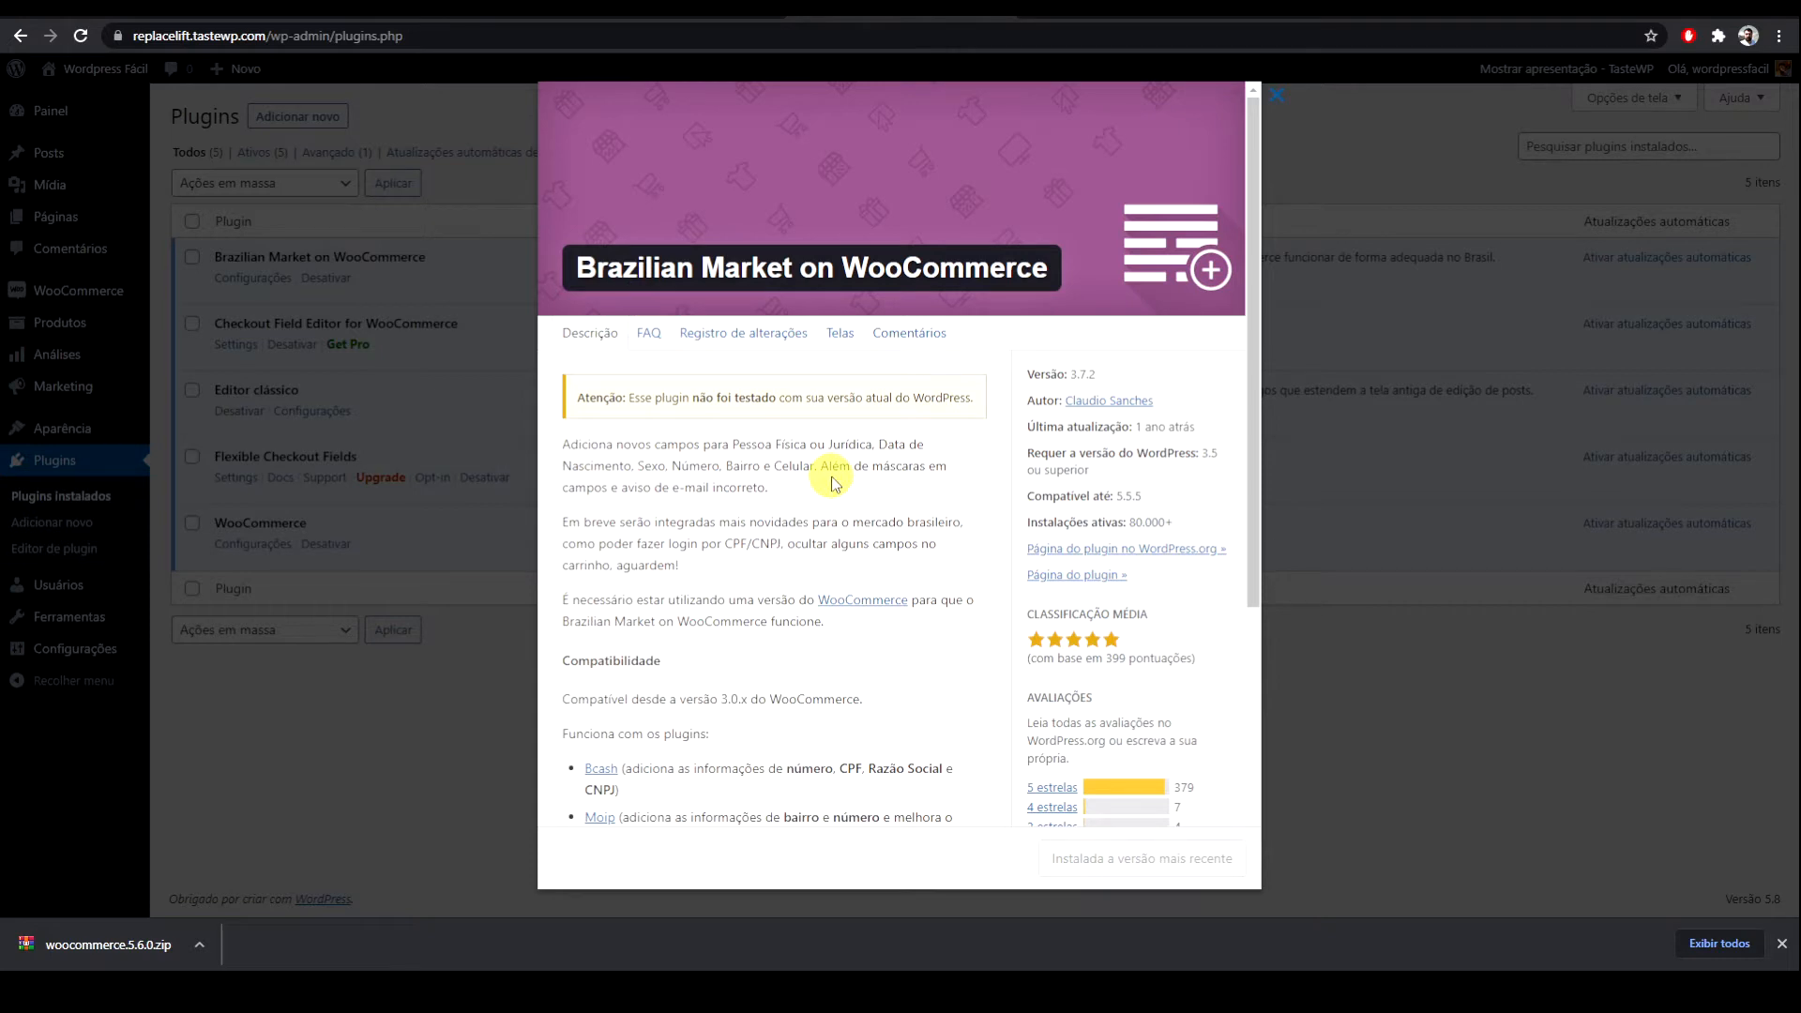
pyautogui.scroll(-1, 830, 544)
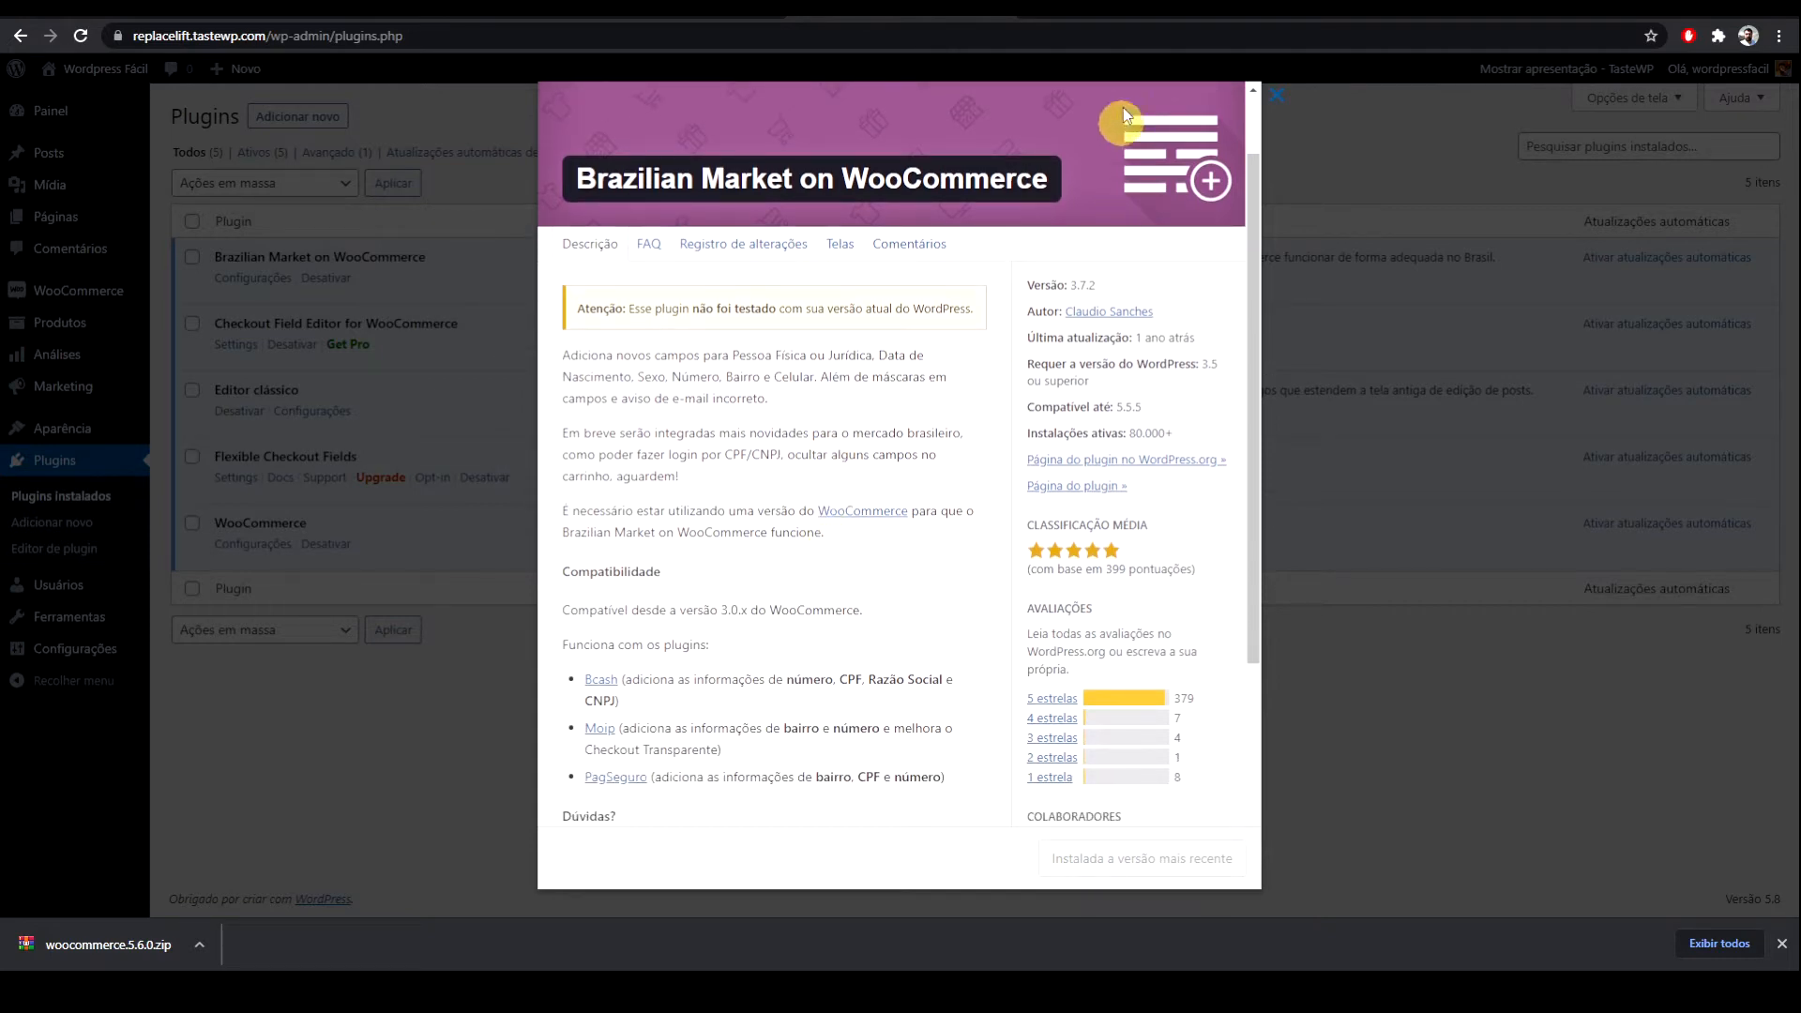
pyautogui.click(1247, 10)
pyautogui.click(1048, 17)
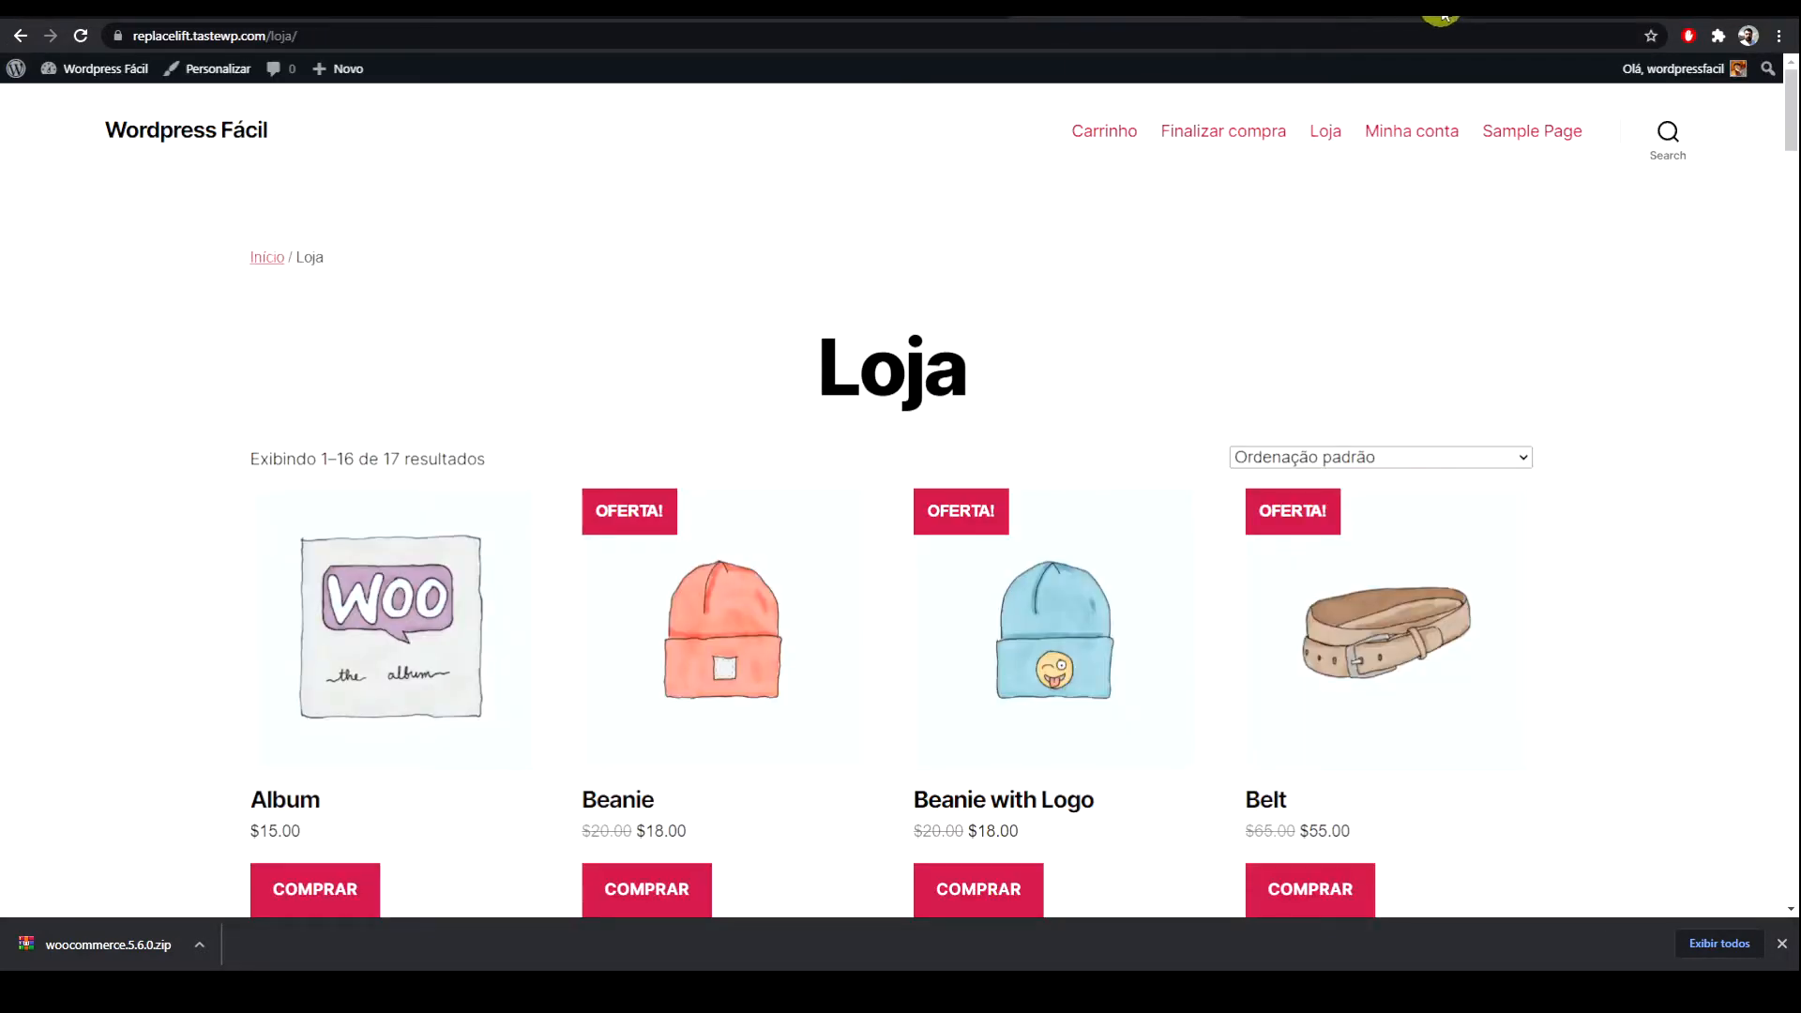
pyautogui.click(900, 15)
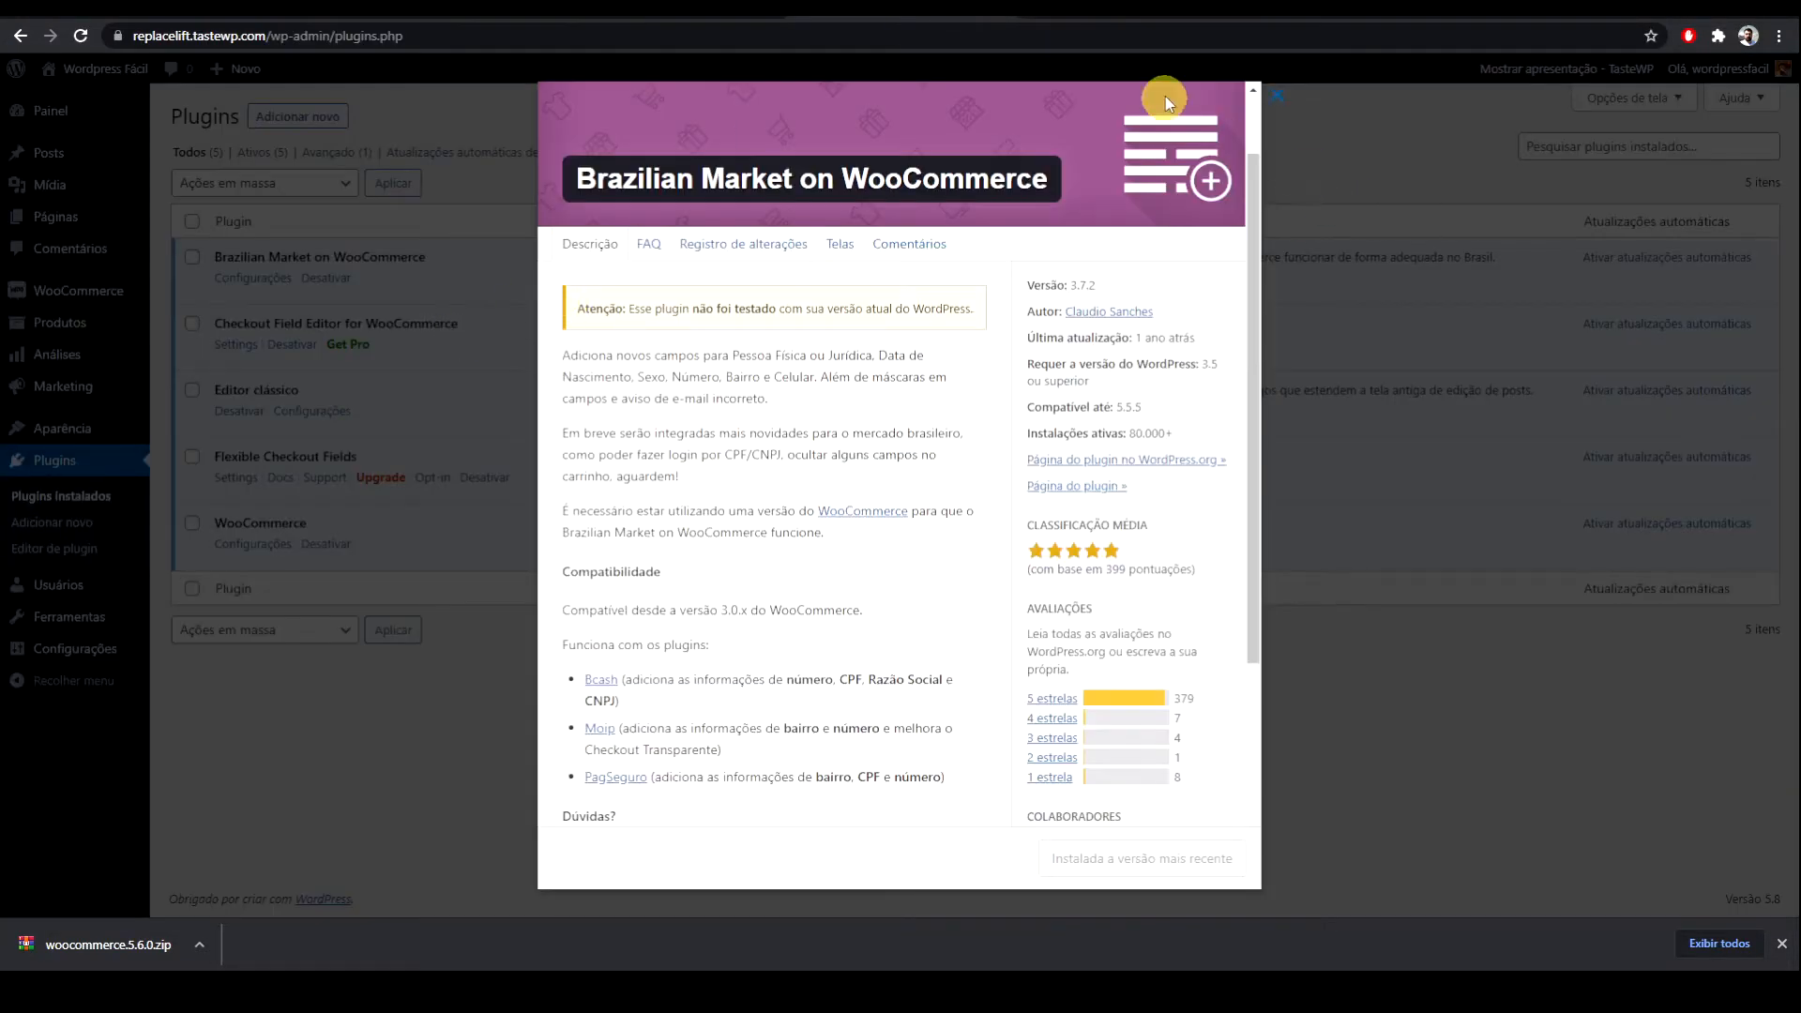
pyautogui.click(1346, 182)
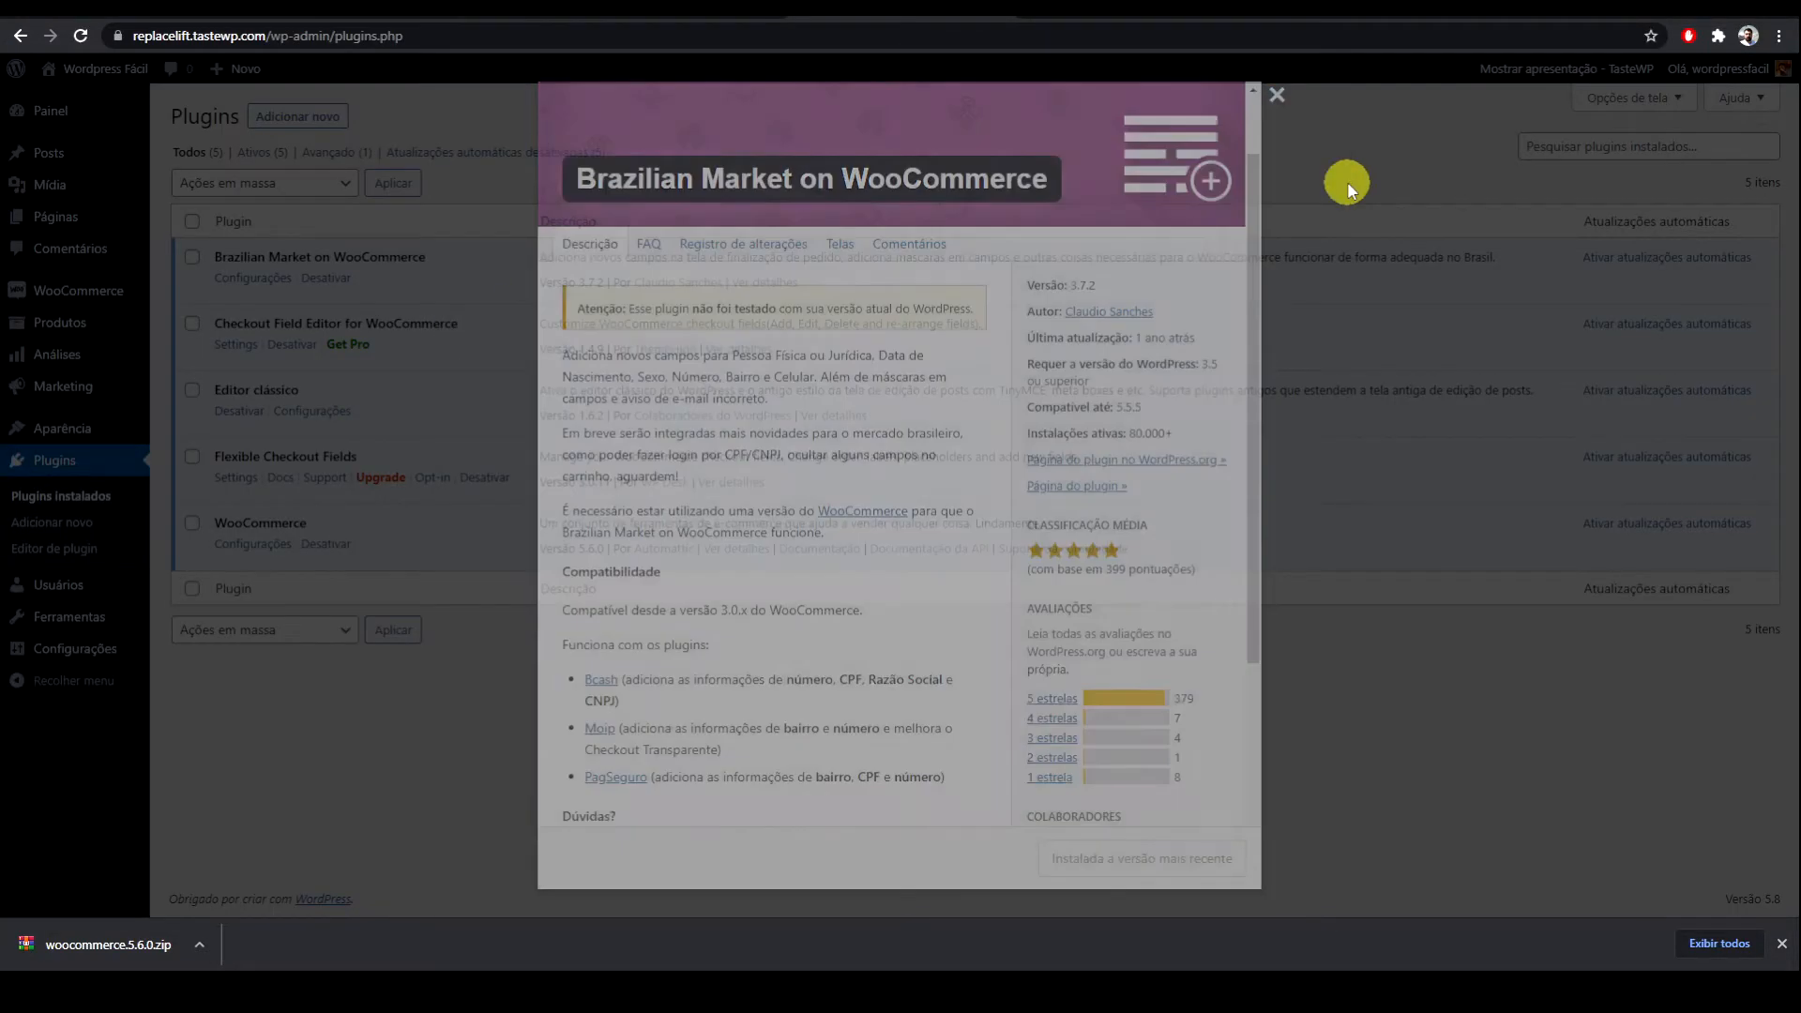
# Step: Add another Album from the store page to the cart and proceed to checkout
pyautogui.click(1050, 17)
pyautogui.scroll(-3, 650, 636)
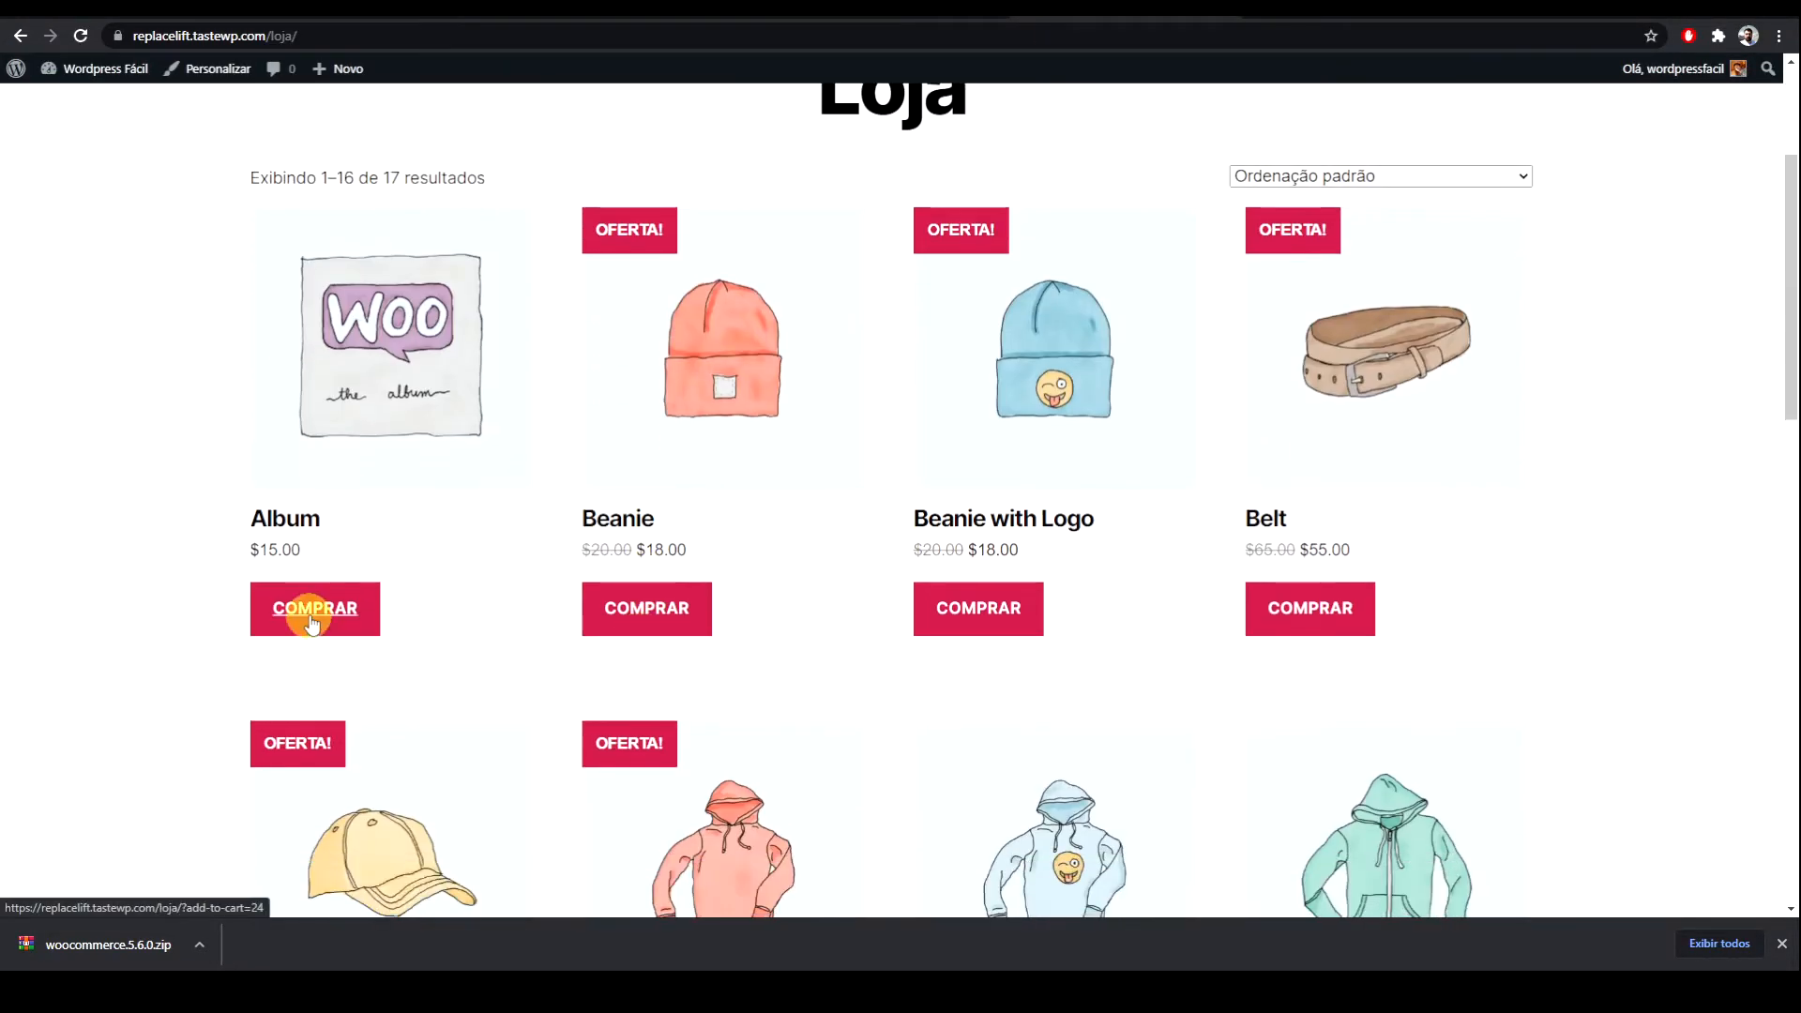
pyautogui.click(306, 620)
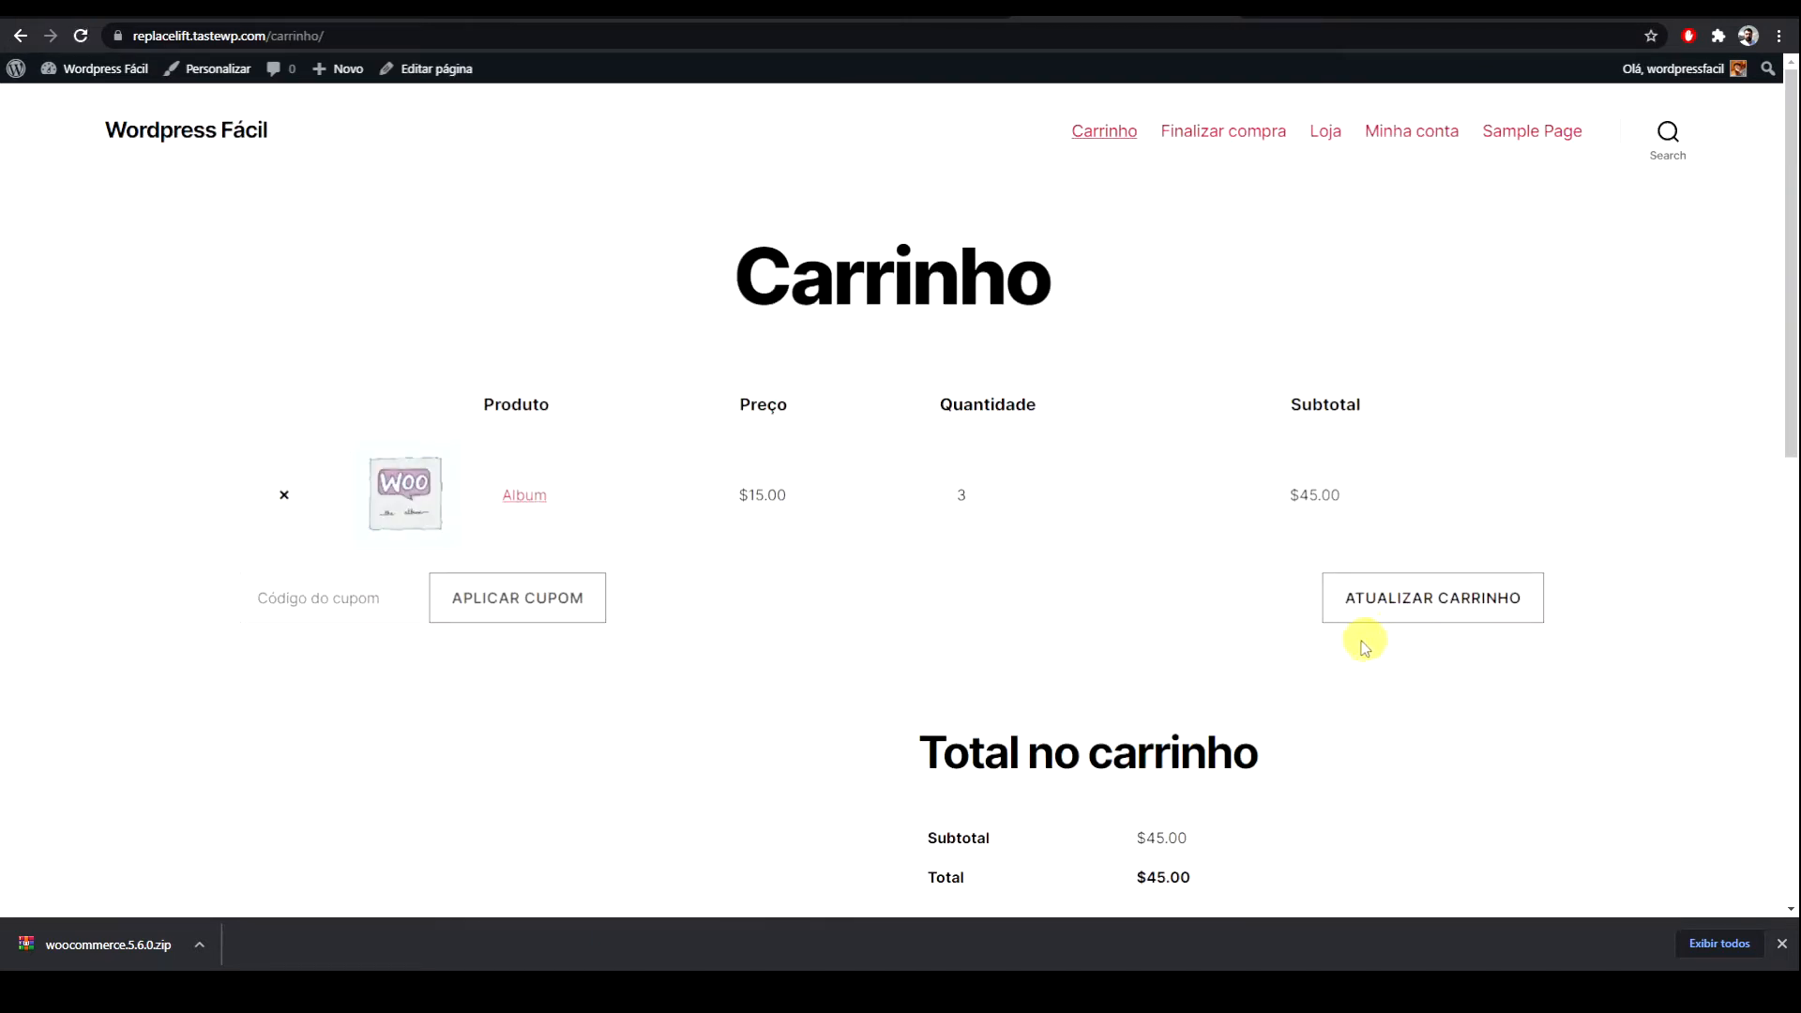
pyautogui.scroll(-5, 1341, 643)
pyautogui.click(1228, 514)
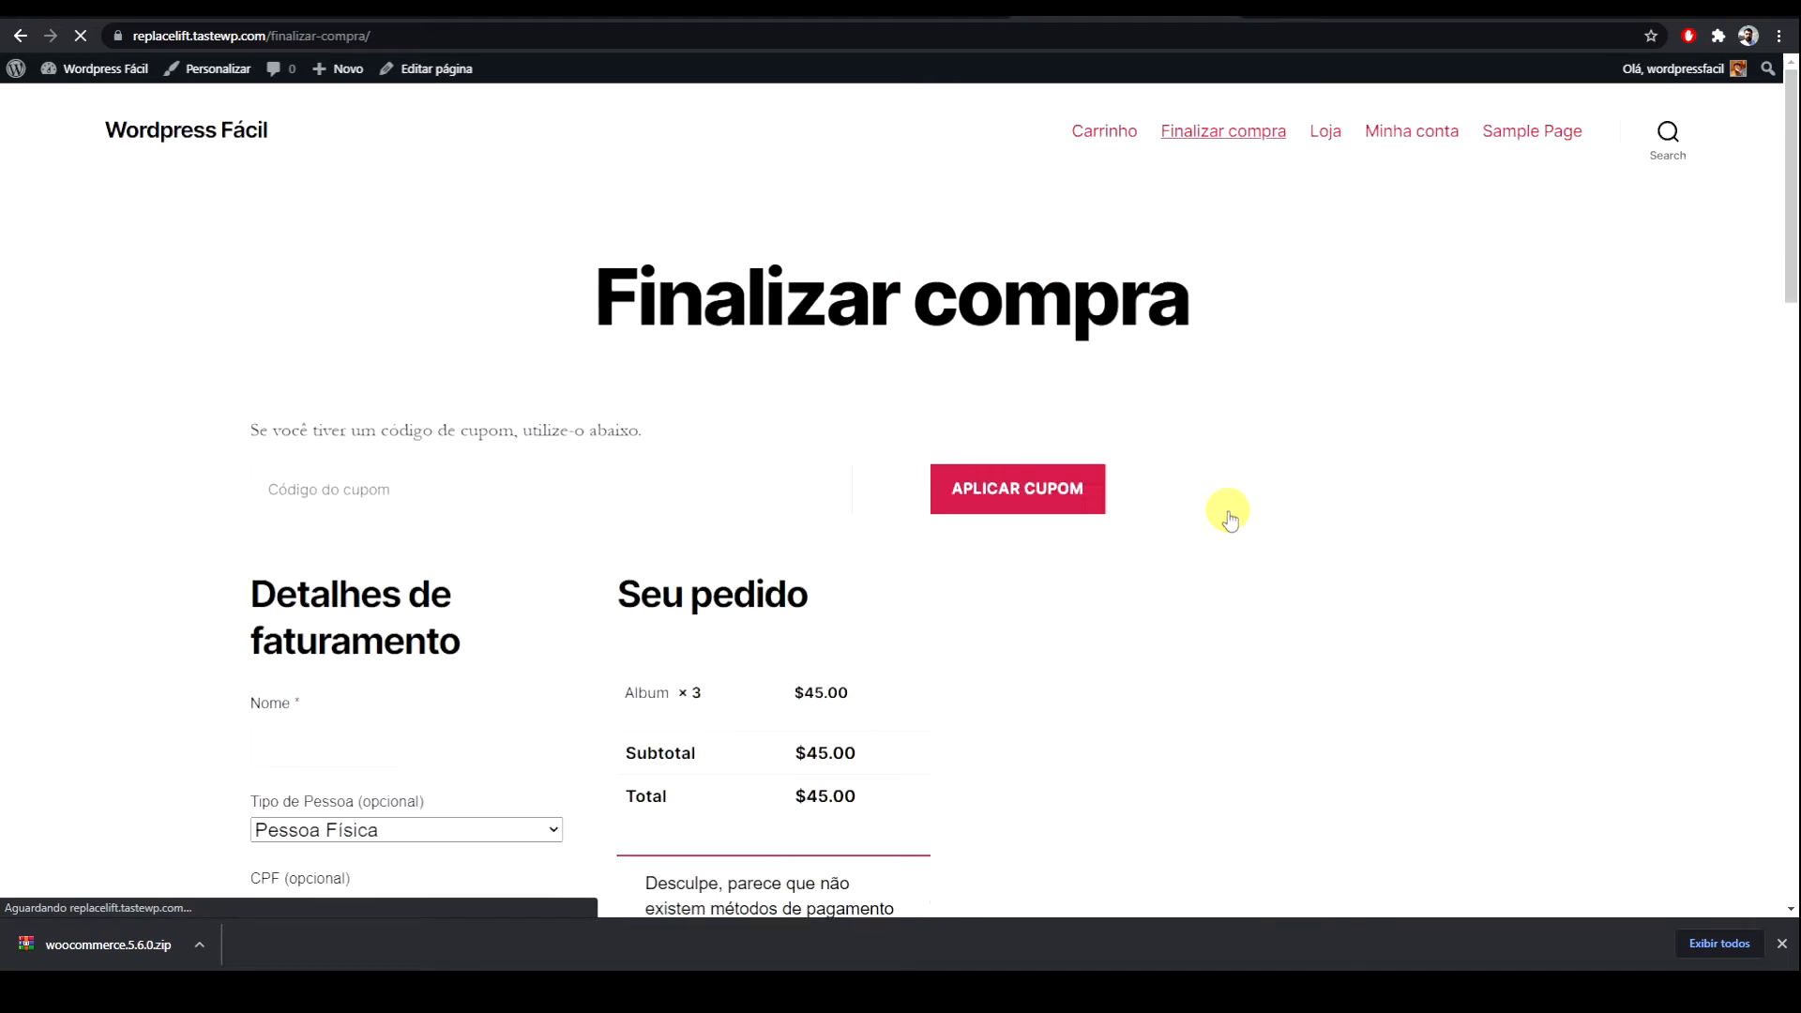
# Step: Switch the billing person type to Pessoa Jurídica and back to Pessoa Física to compare their fields
pyautogui.scroll(-5, 499, 375)
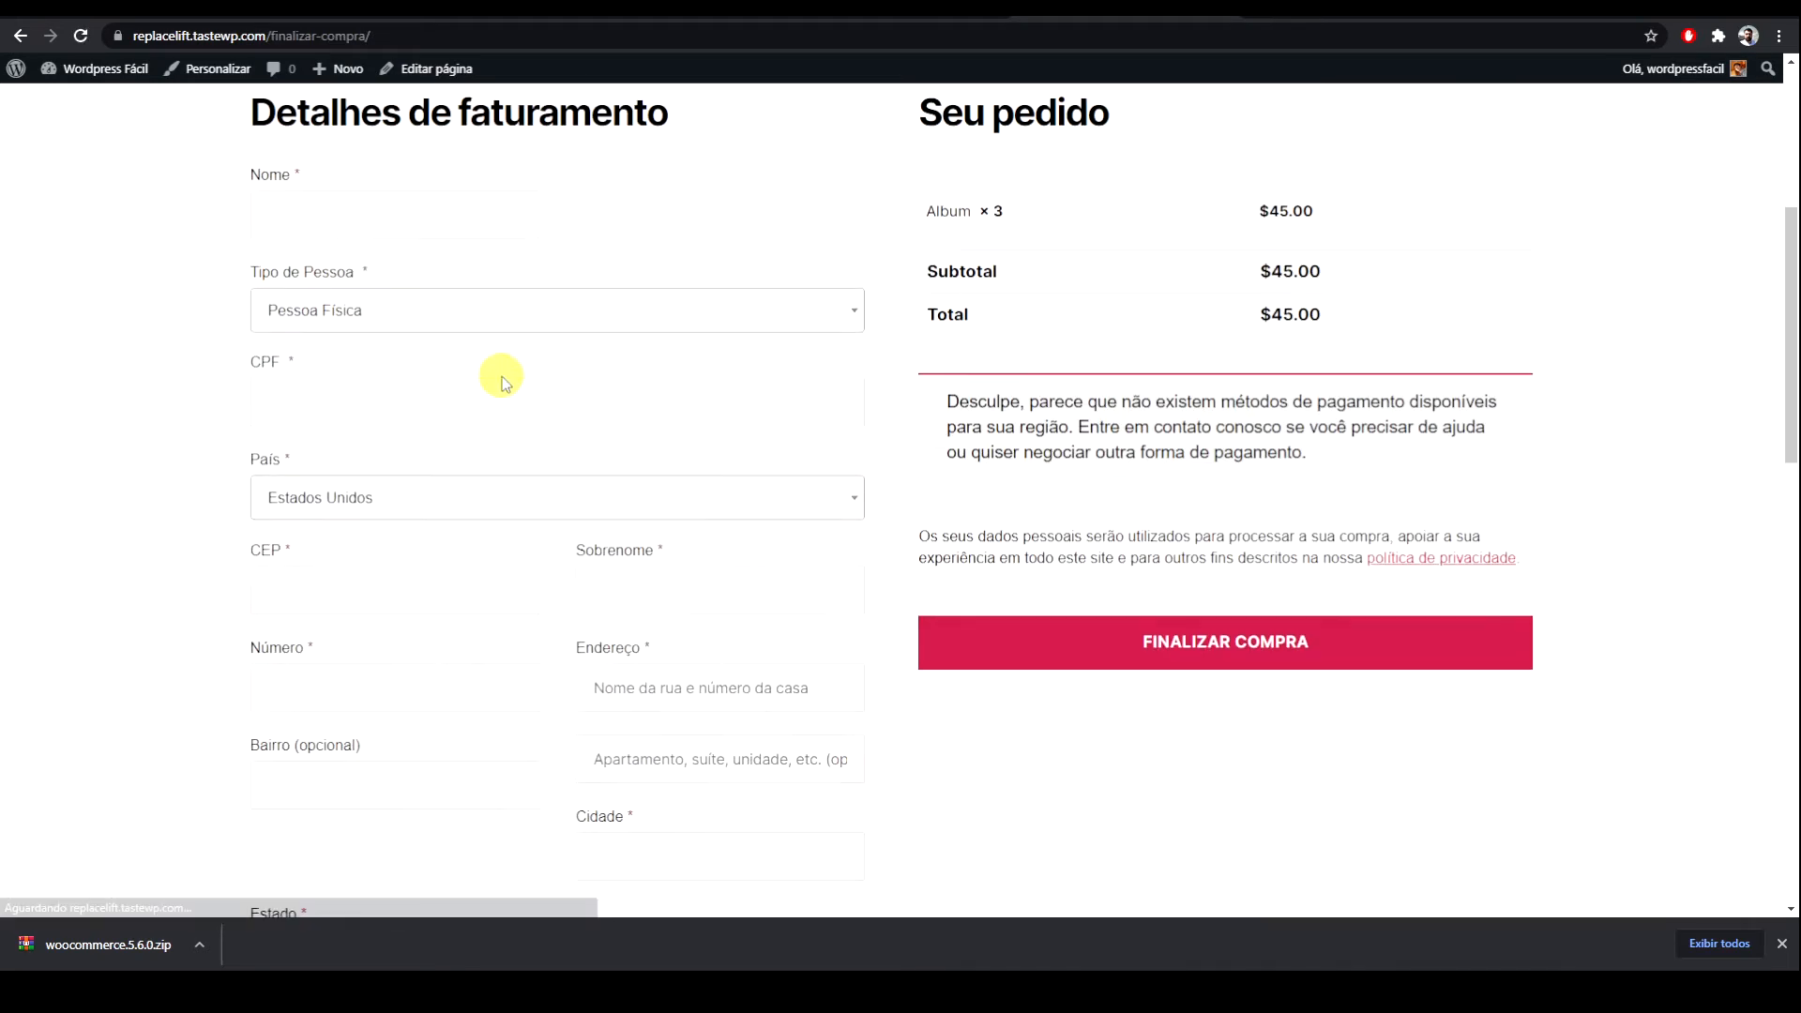
pyautogui.click(394, 319)
pyautogui.click(353, 401)
pyautogui.click(357, 317)
pyautogui.click(358, 358)
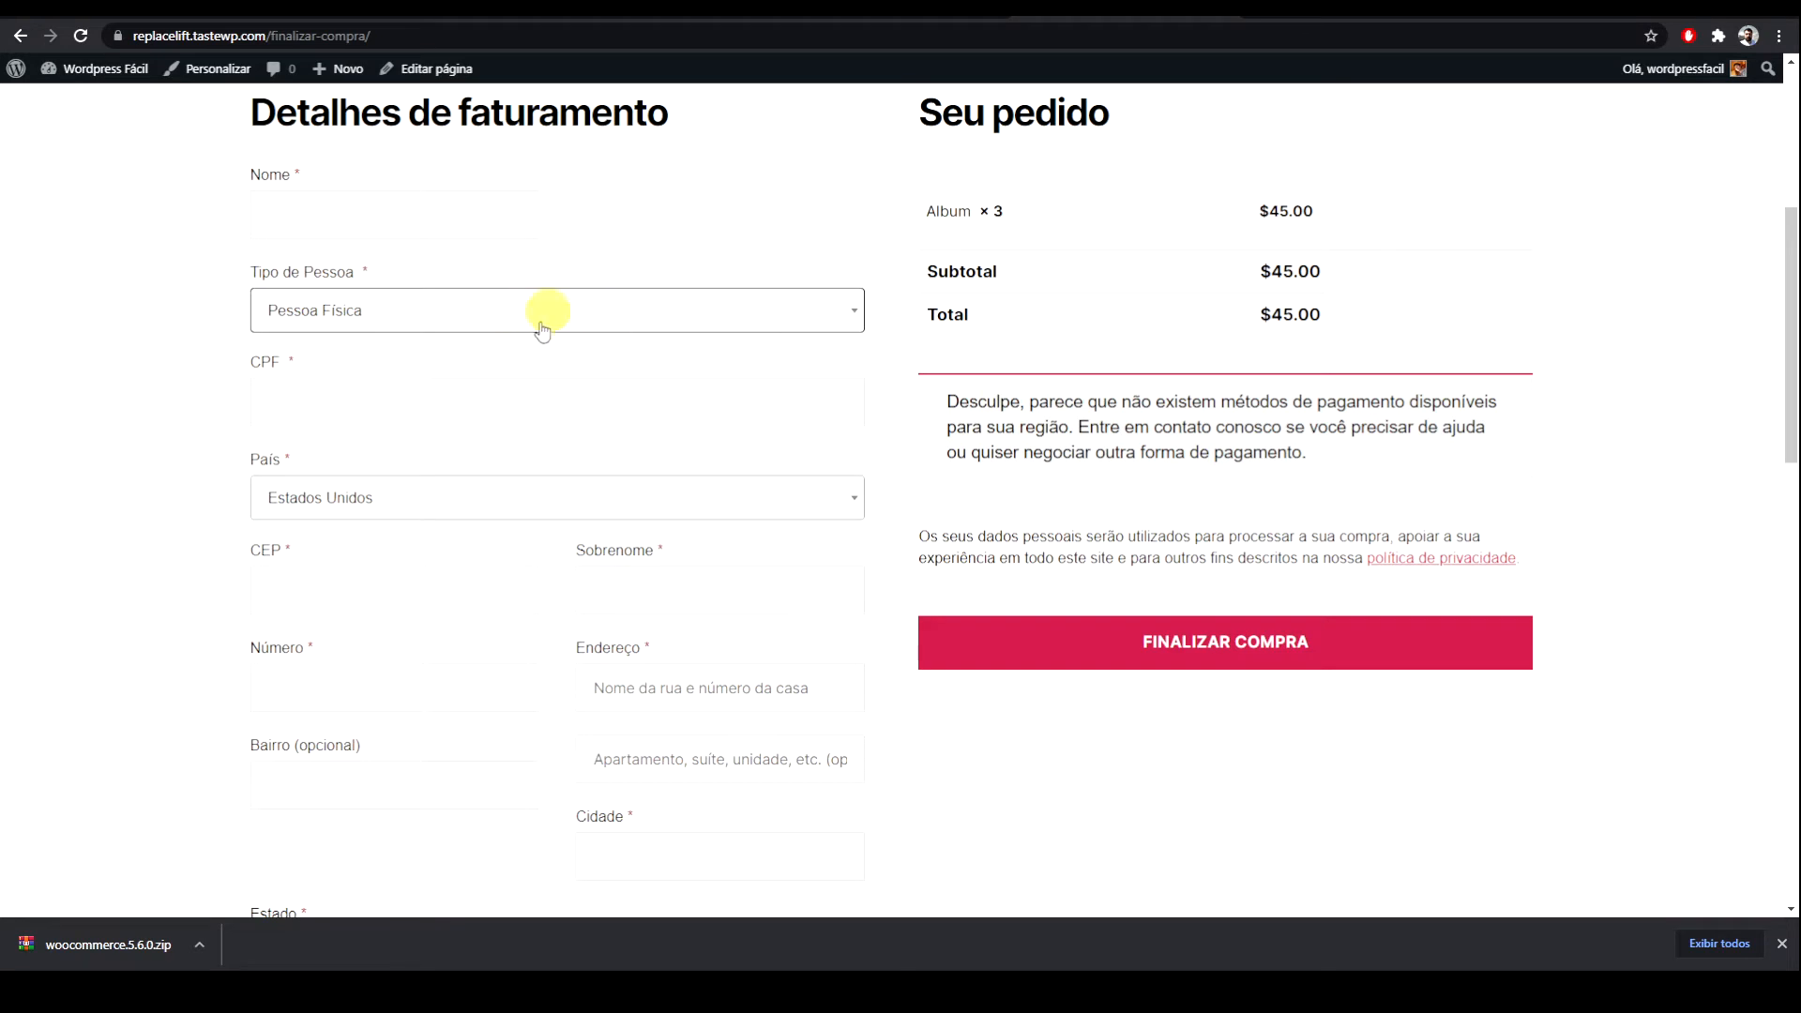
# Step: Open the Brazilian Market on WooCommerce settings and view the available choices for the displayed person type
pyautogui.click(875, 17)
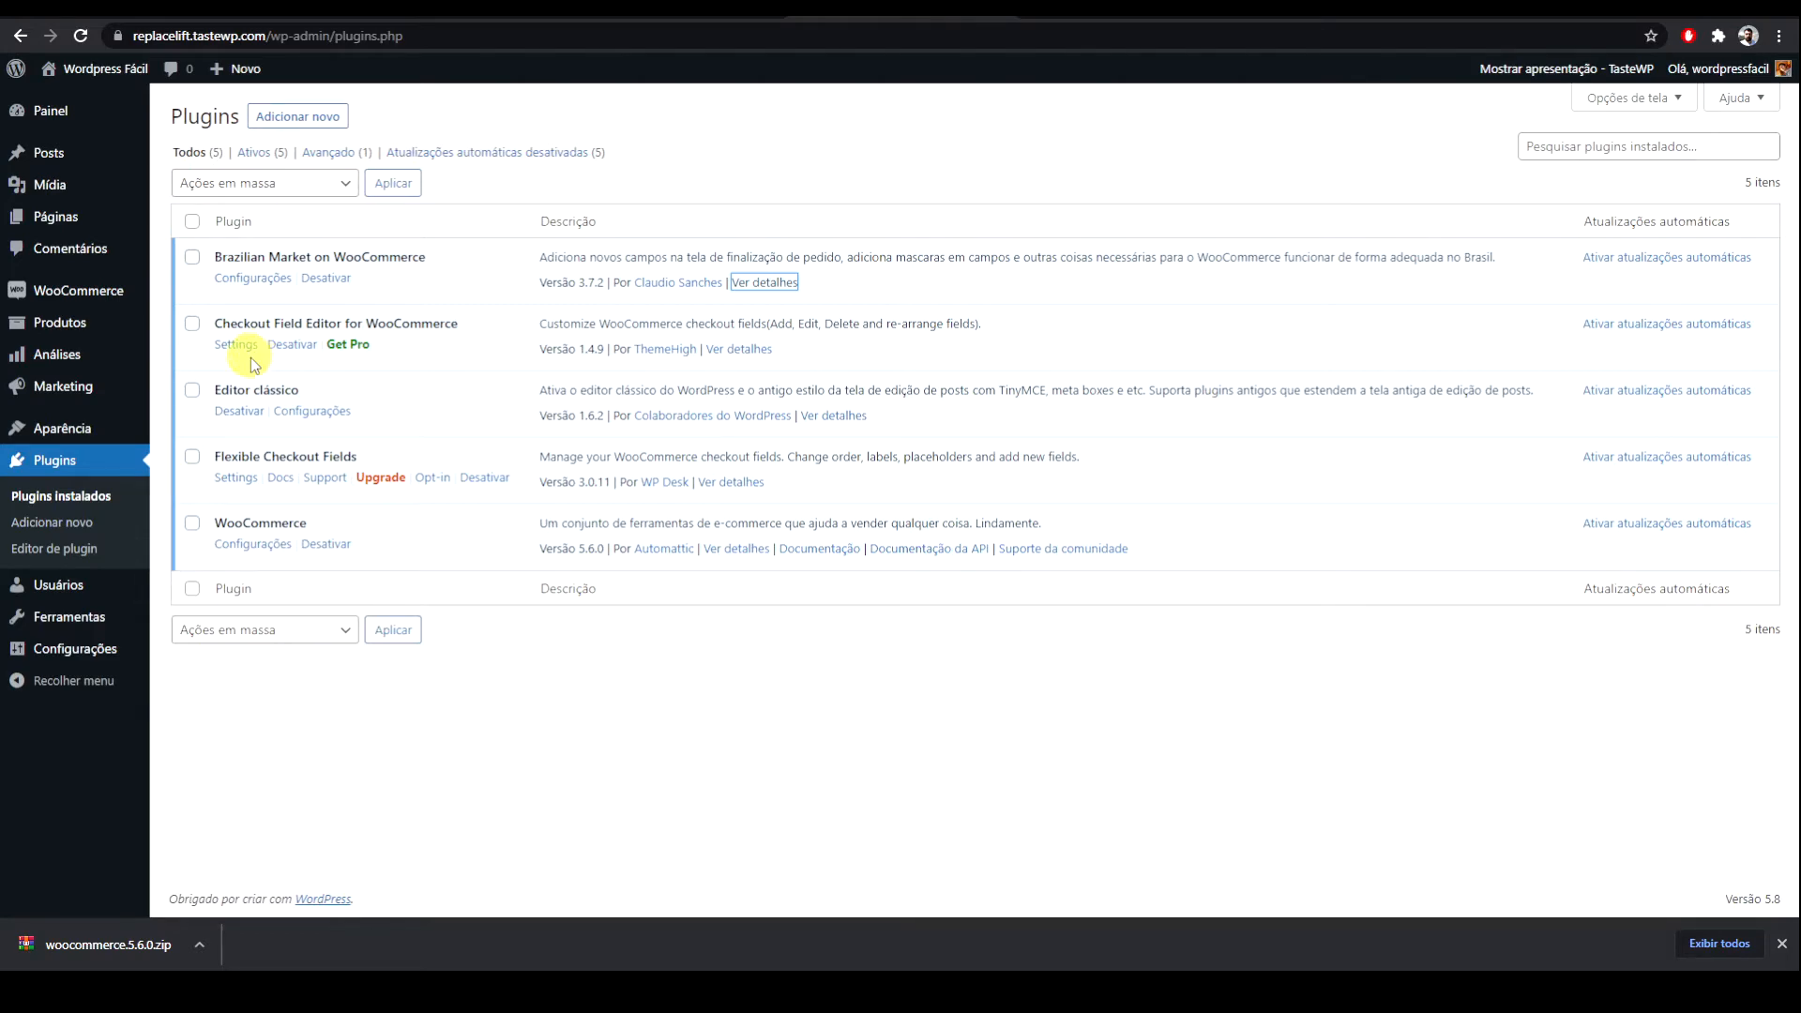
pyautogui.click(256, 277)
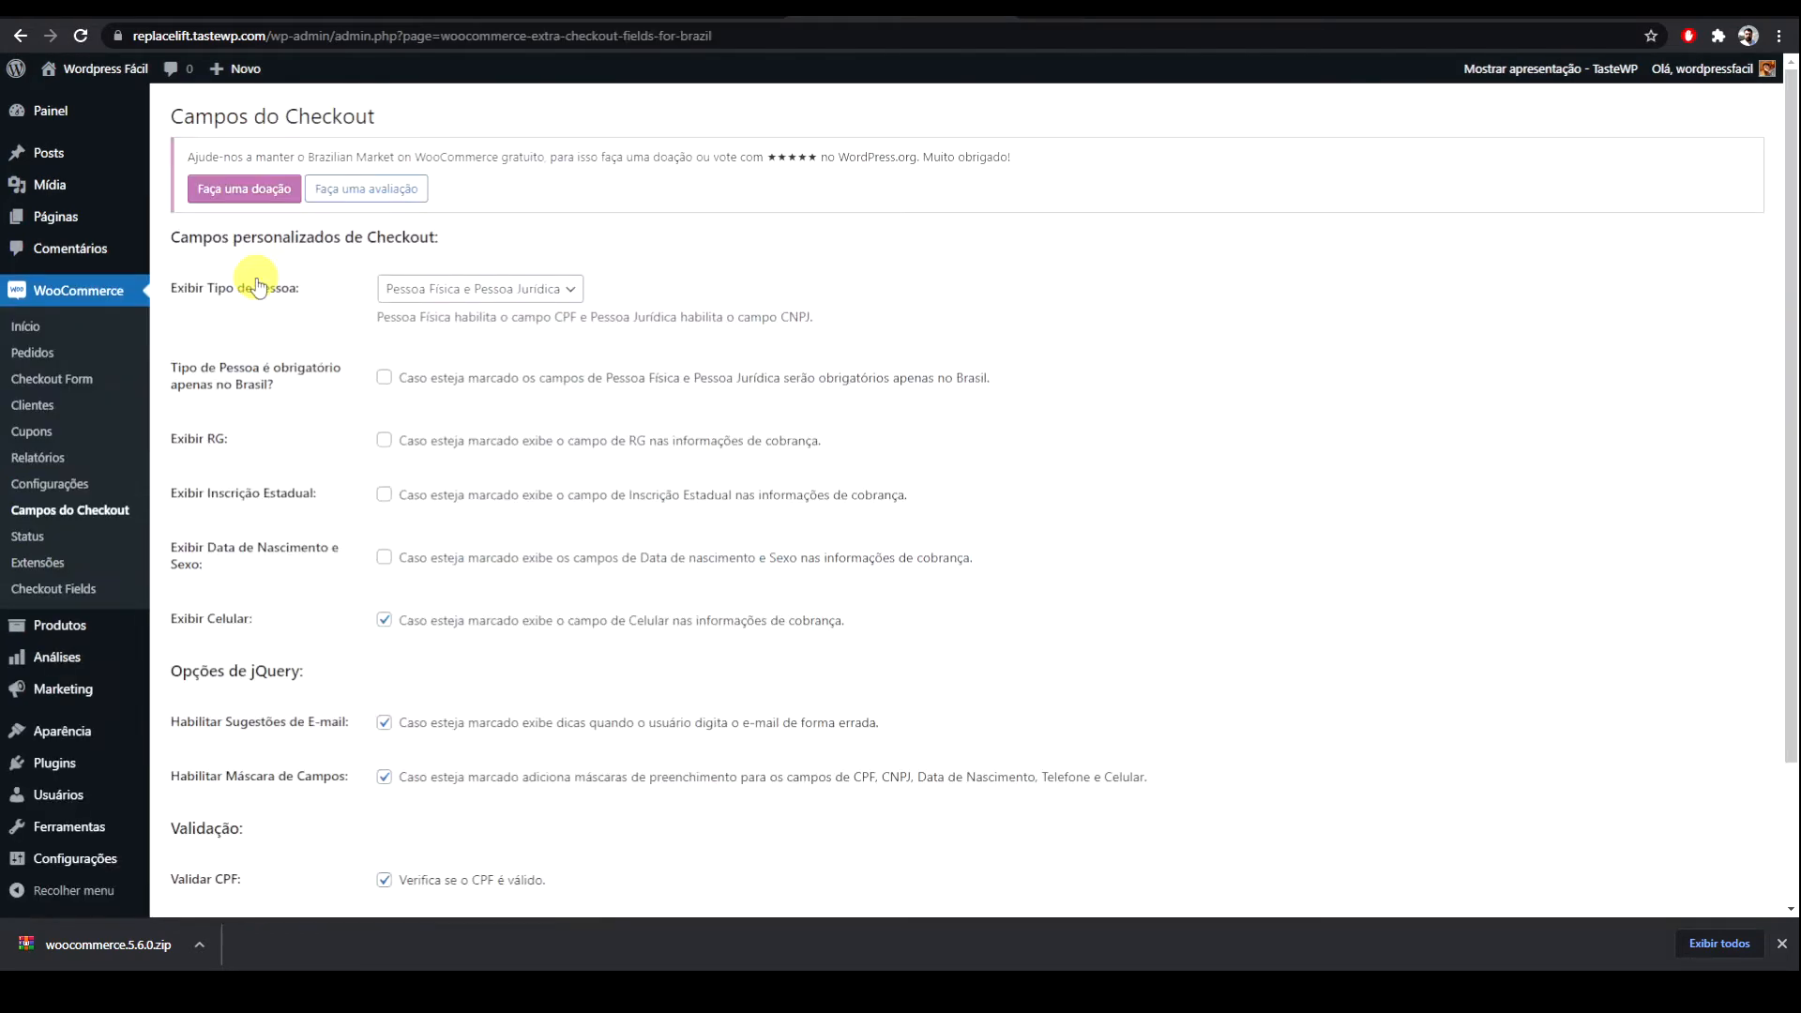
pyautogui.scroll(3, 324, 361)
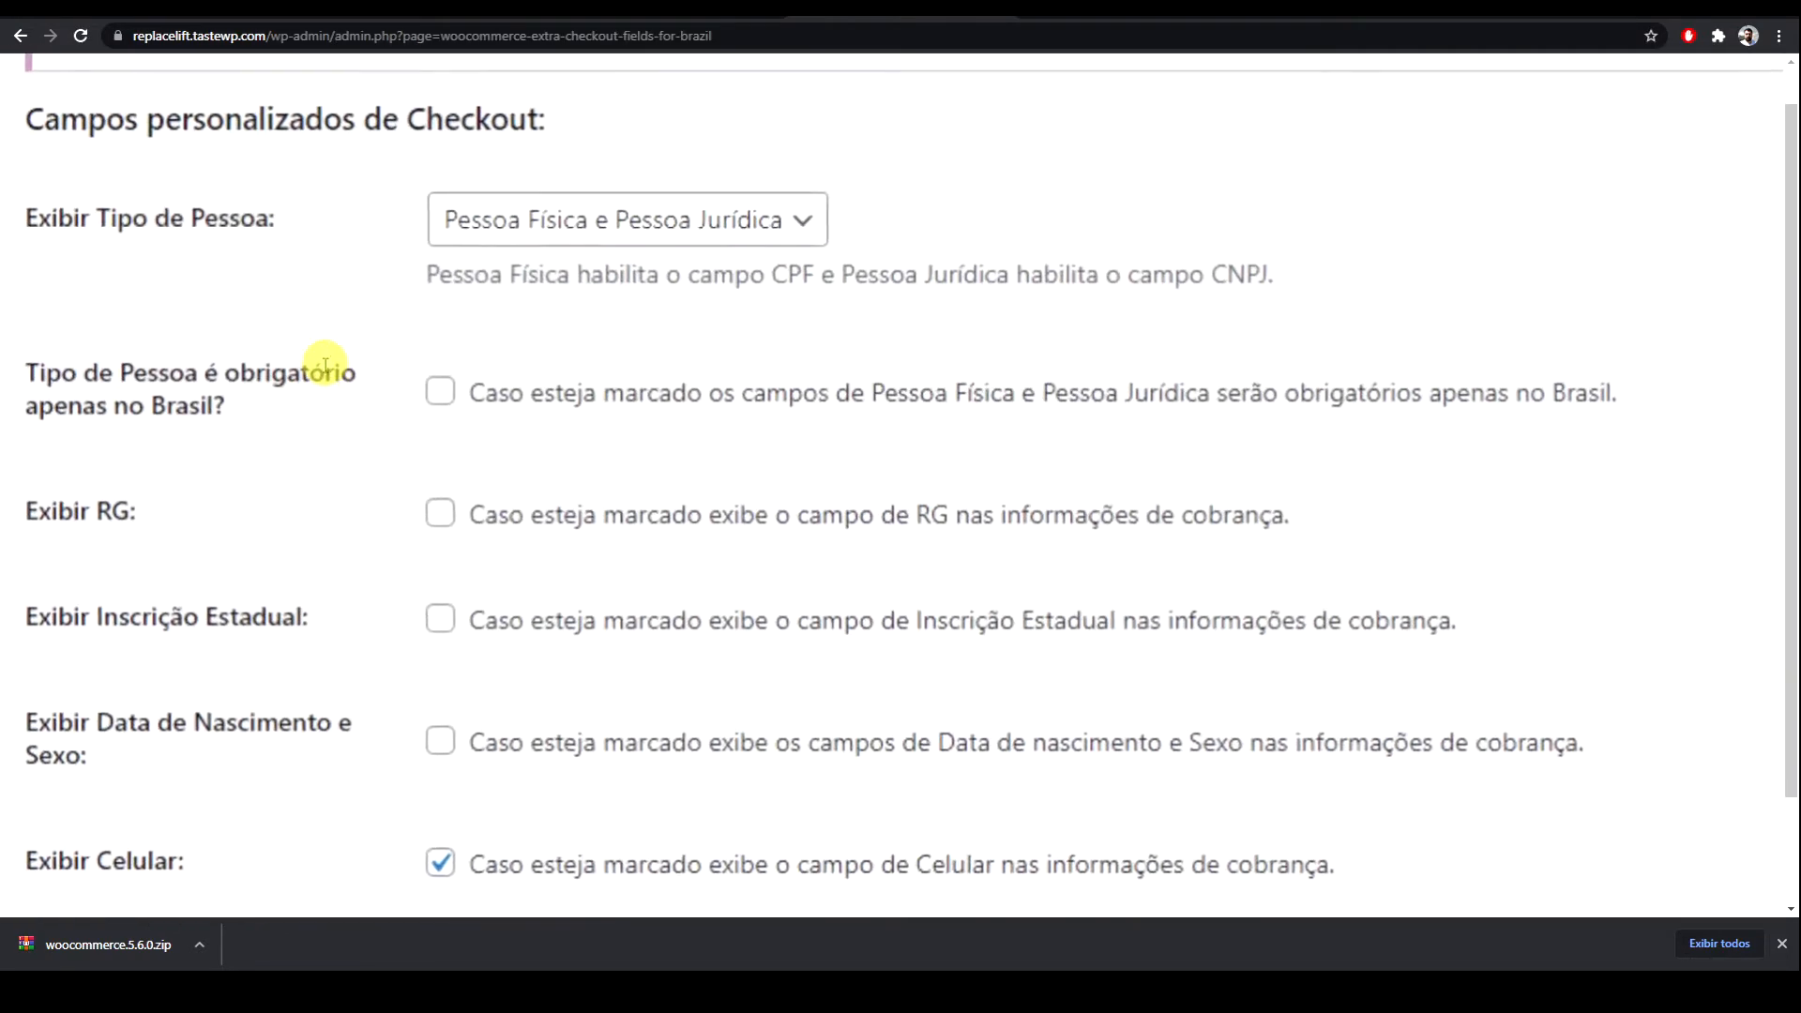
pyautogui.click(622, 228)
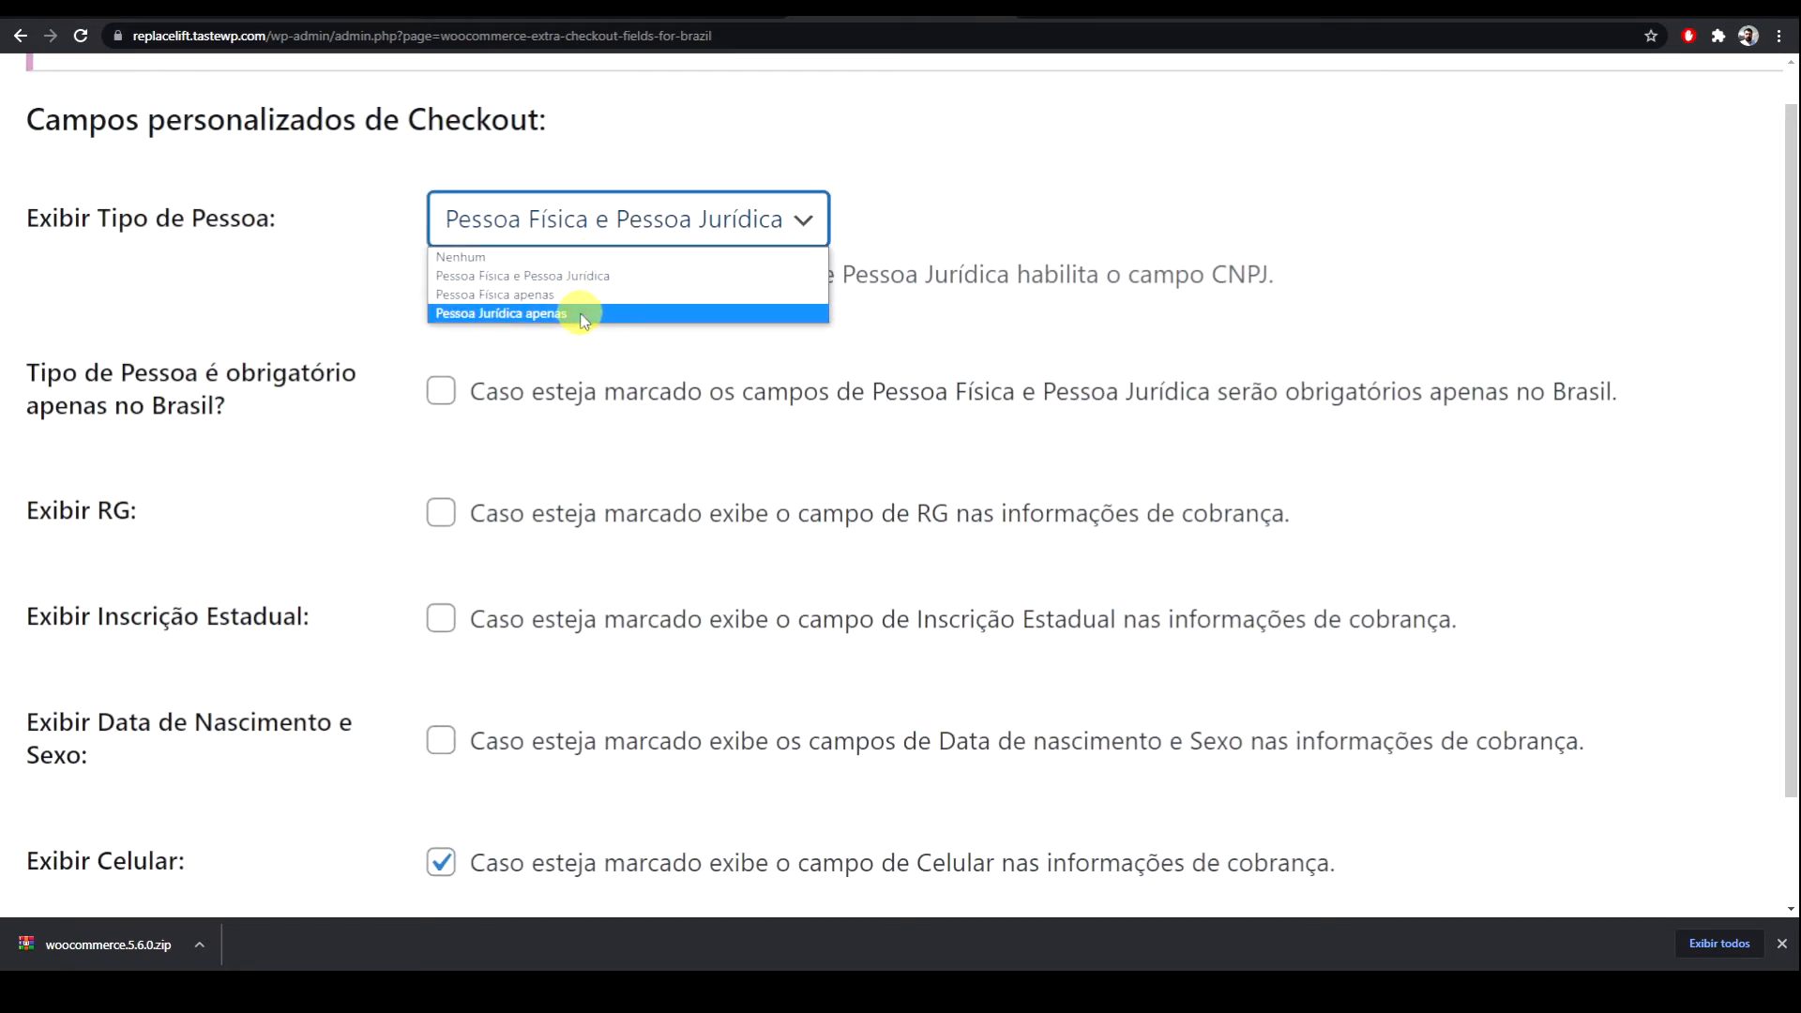
pyautogui.click(332, 333)
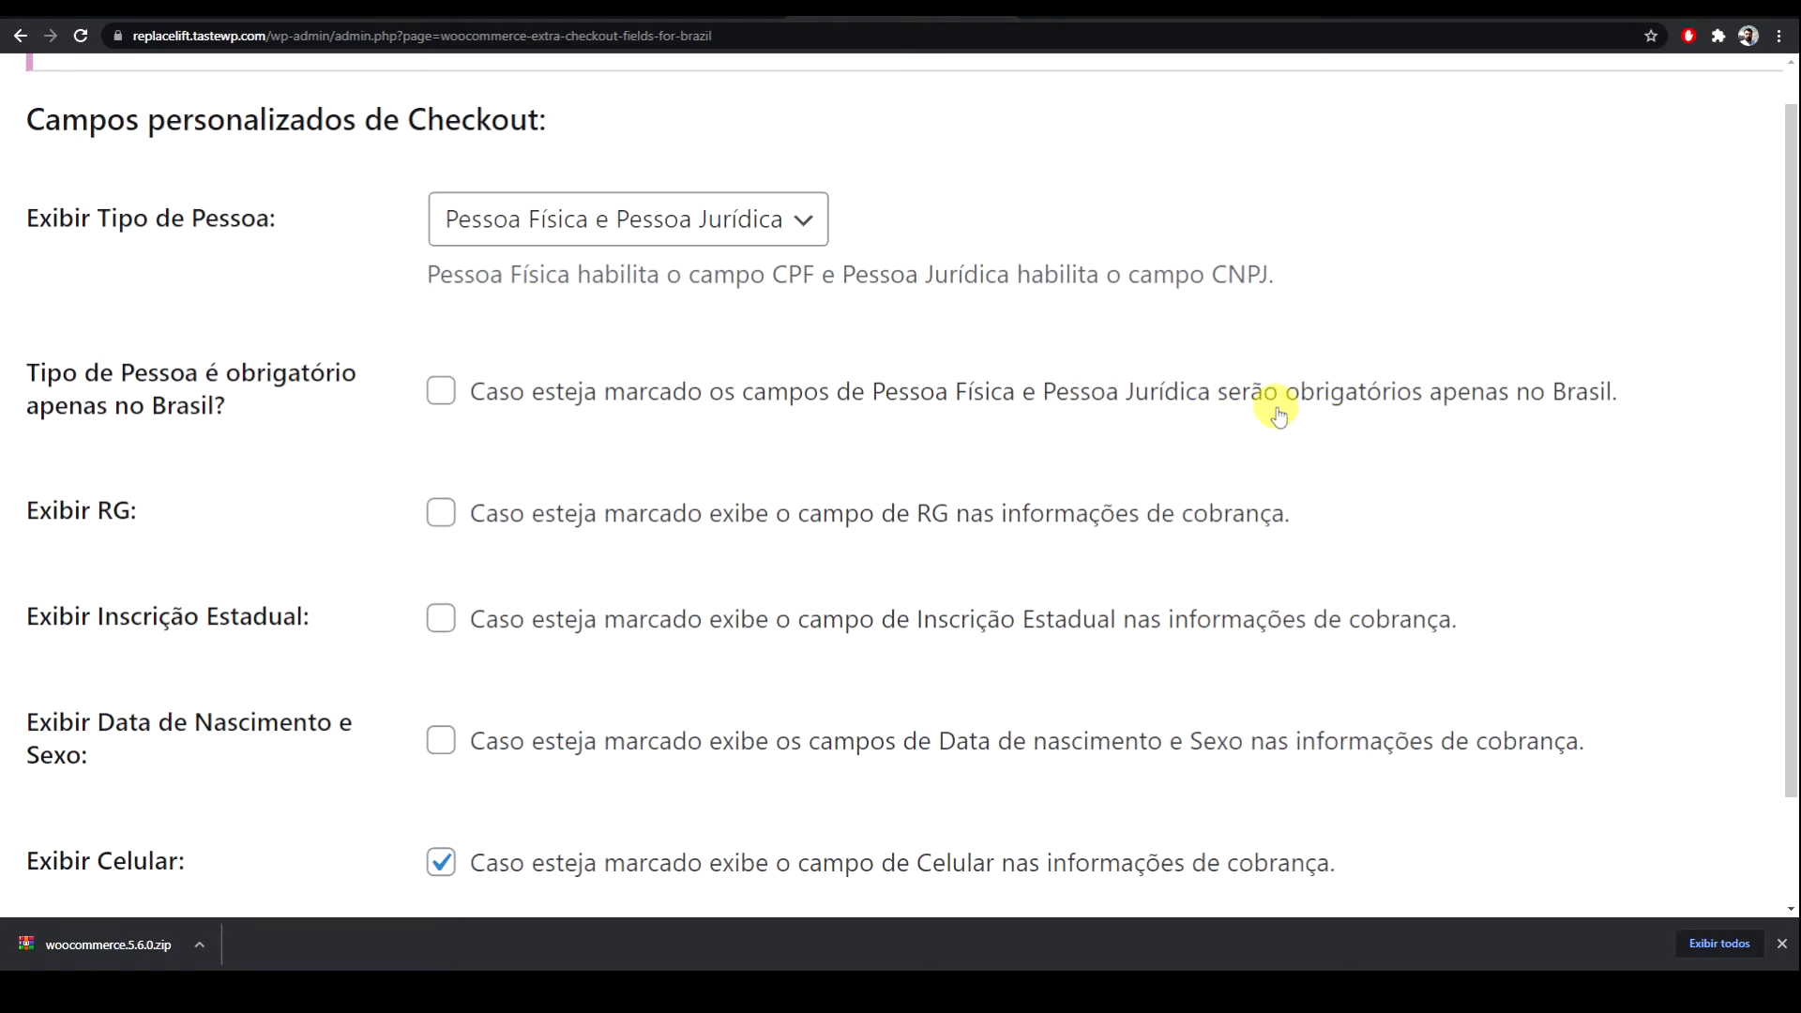
# Step: Require the person type only in Brazil, enable the RG, Inscrição Estadual, and Data de Nascimento e Sexo fields, and save the settings
pyautogui.click(440, 390)
pyautogui.scroll(-2, 429, 469)
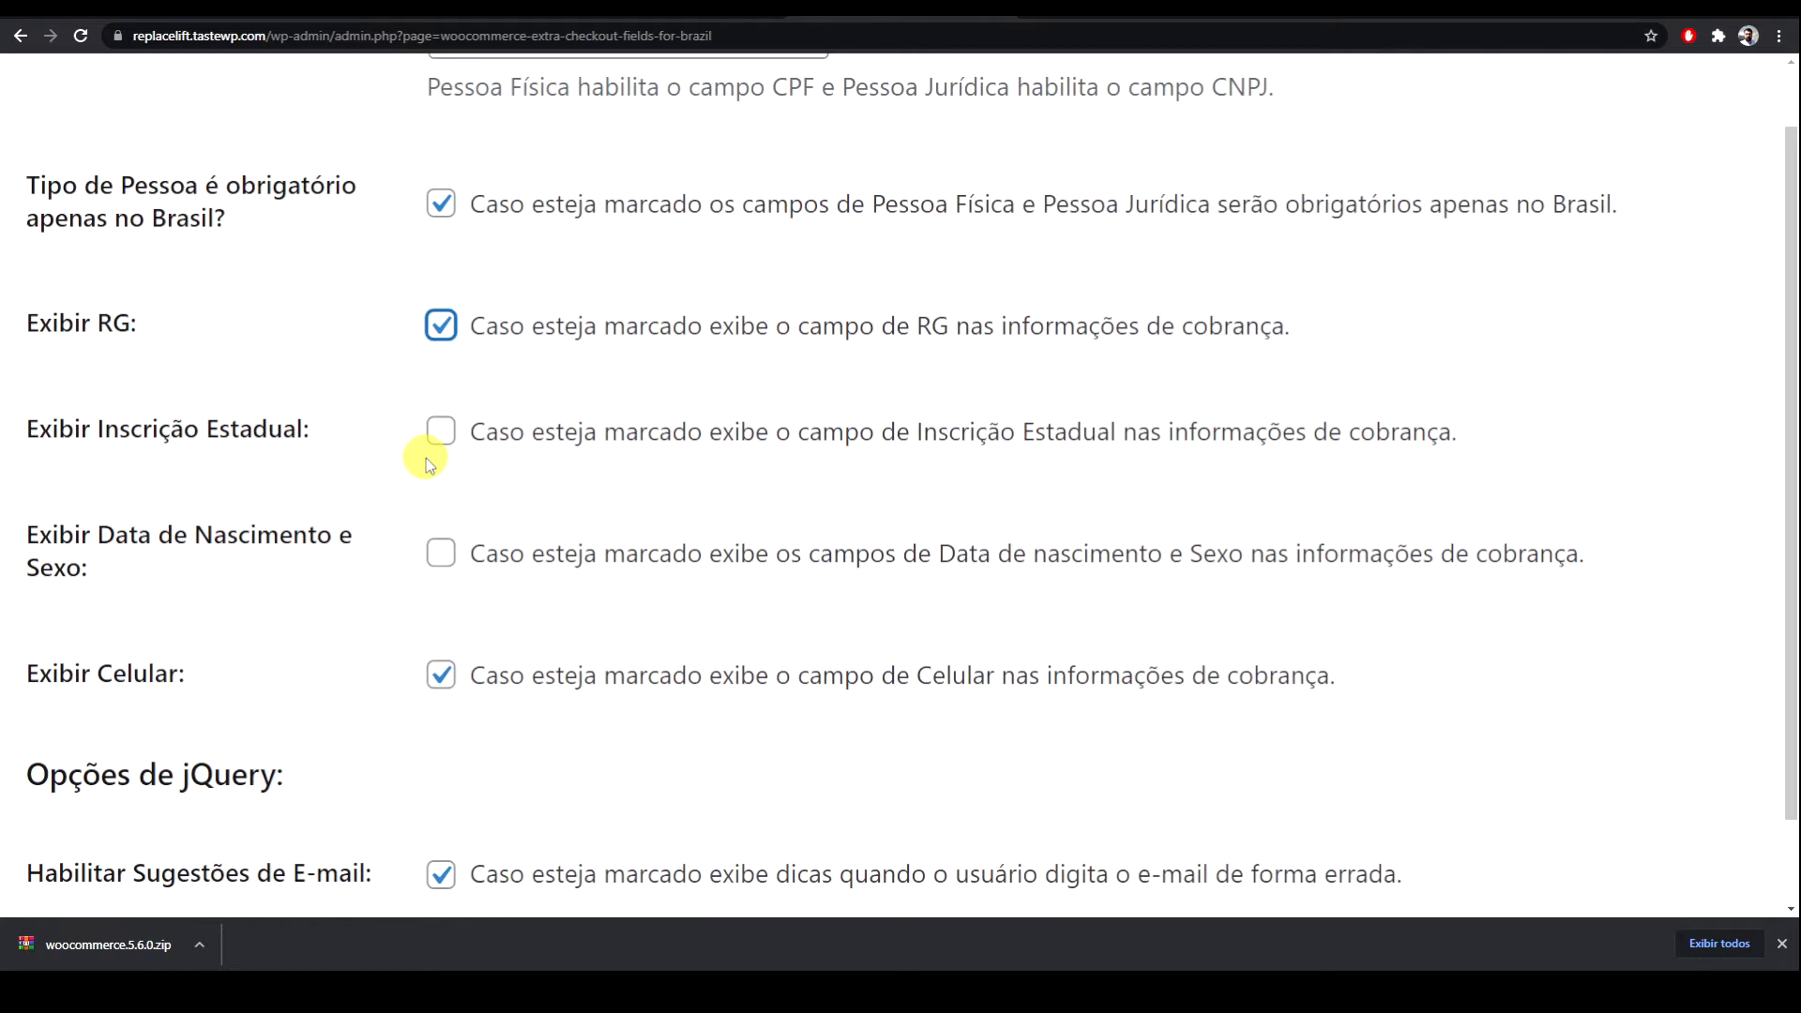
pyautogui.click(440, 433)
pyautogui.scroll(-2, 437, 431)
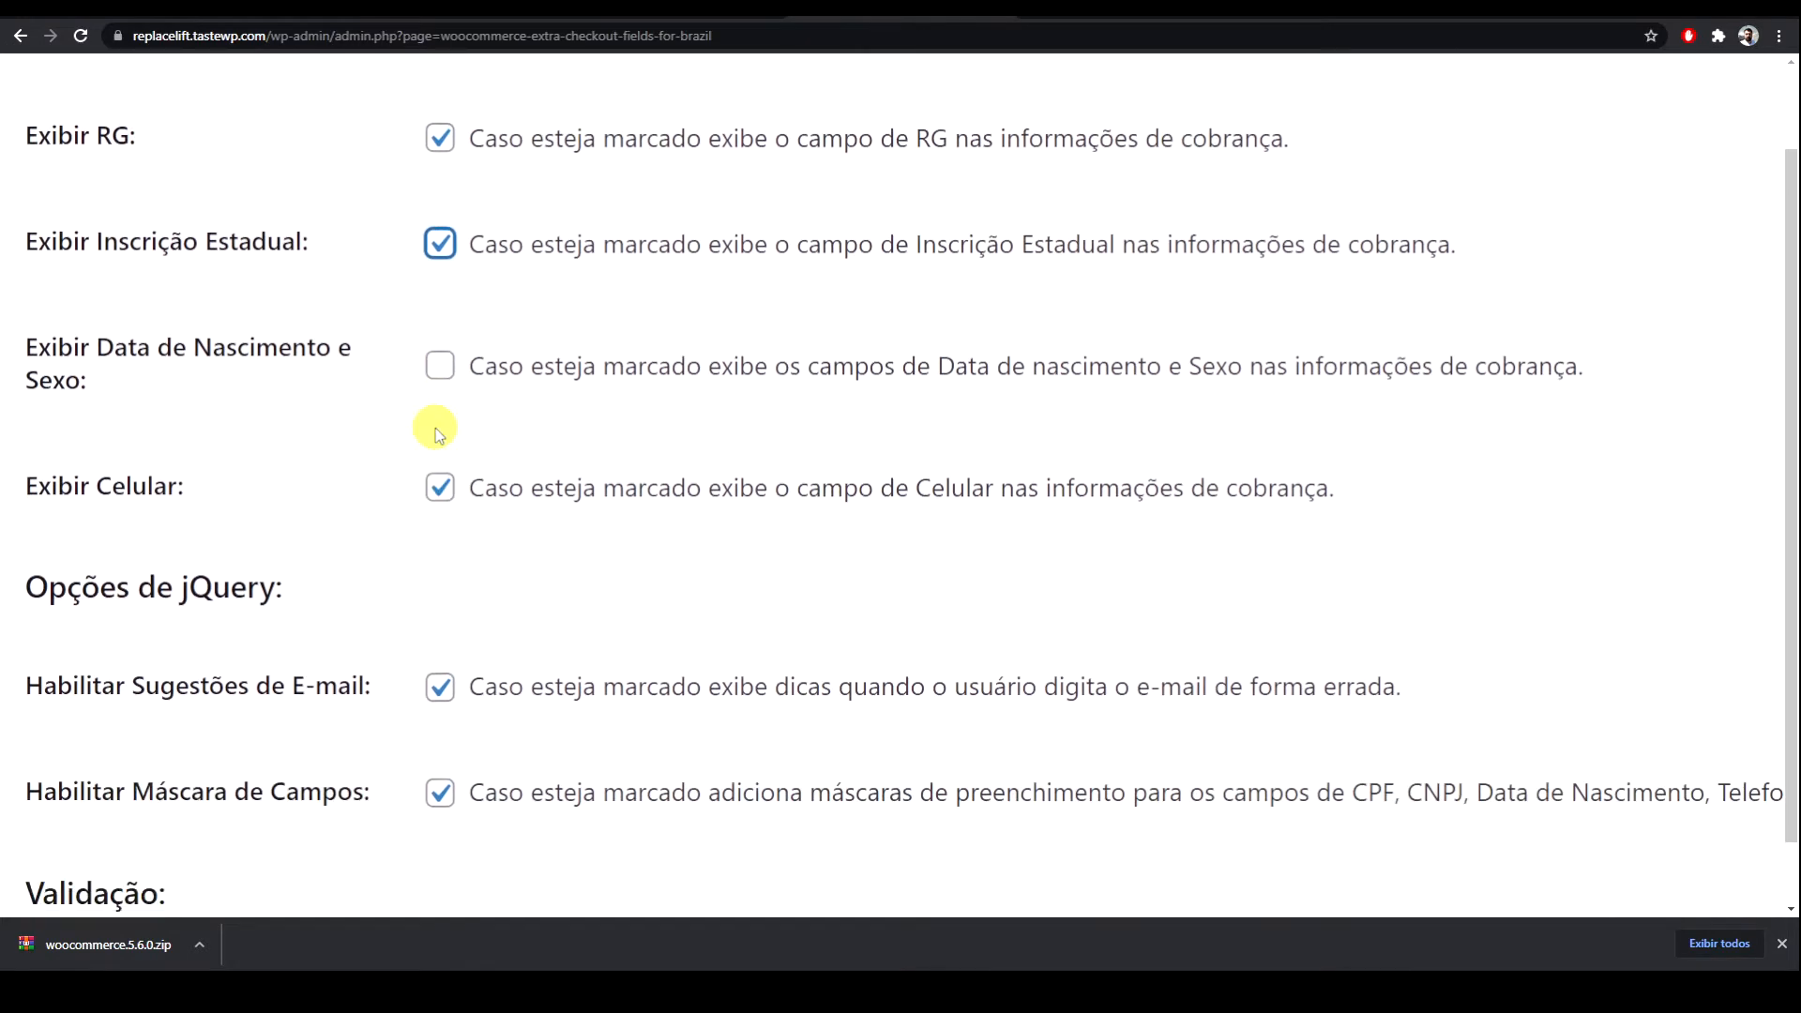
pyautogui.click(438, 366)
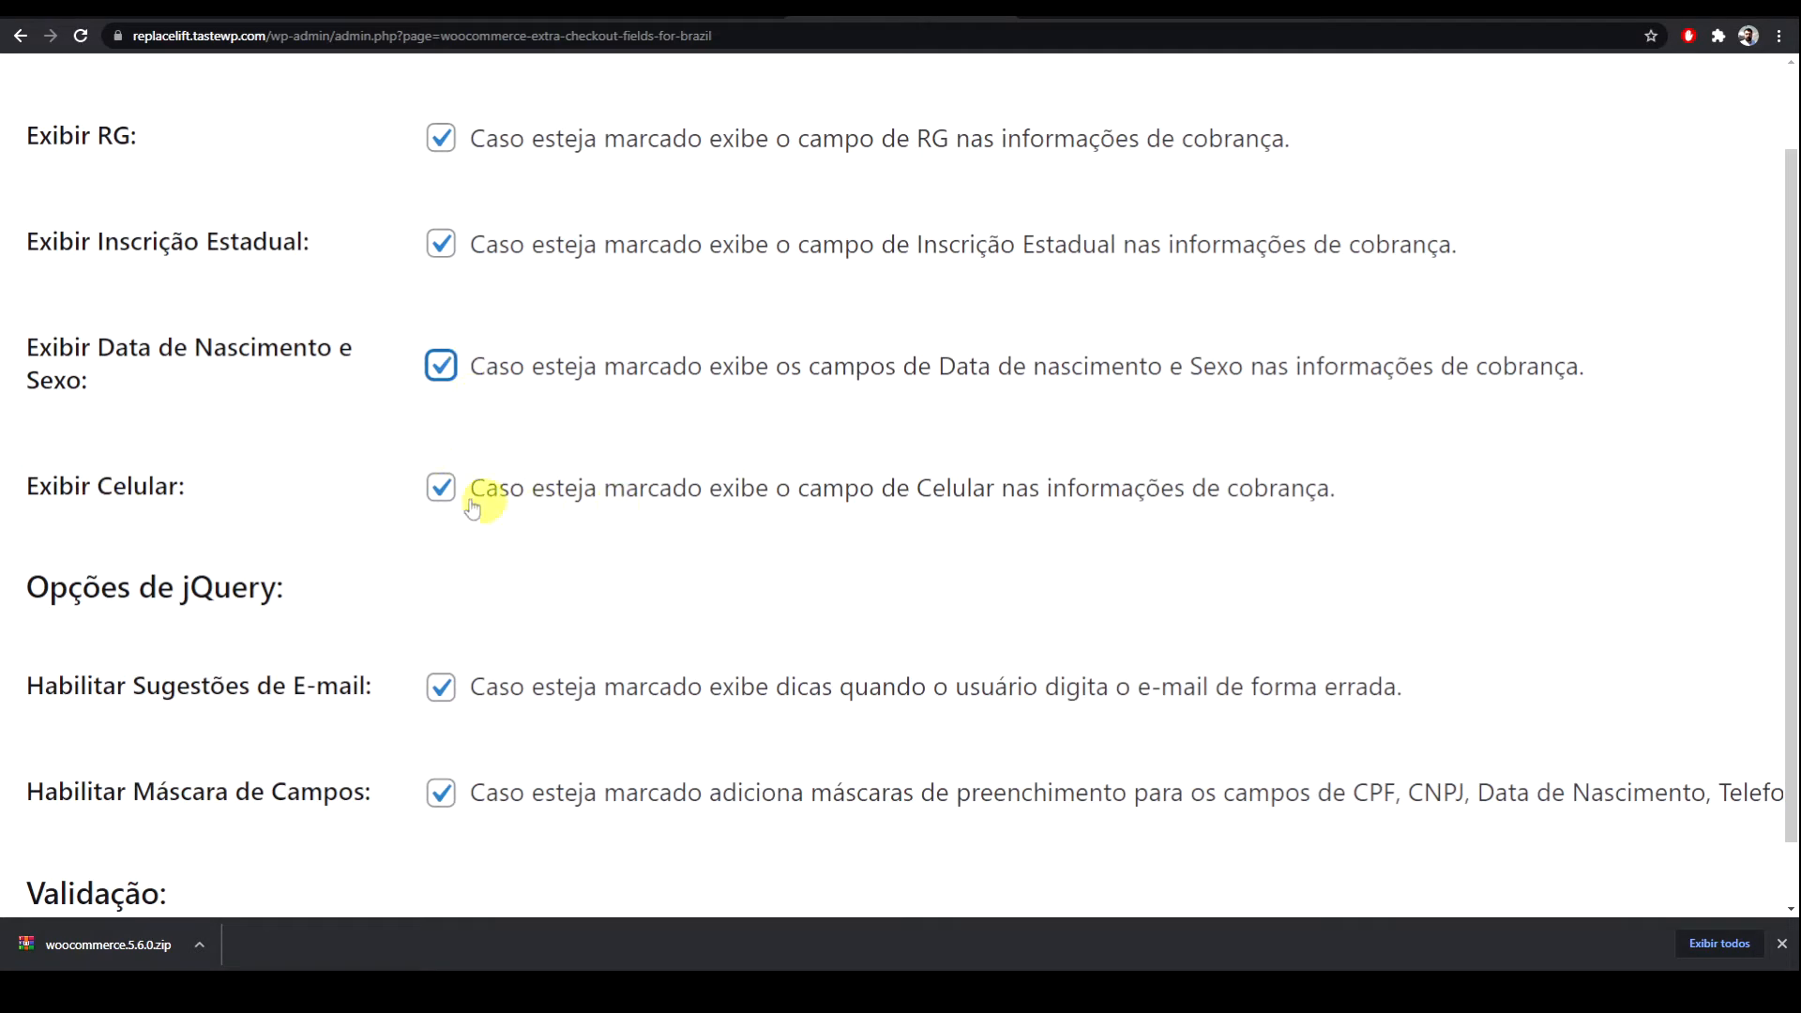
pyautogui.scroll(-4, 549, 515)
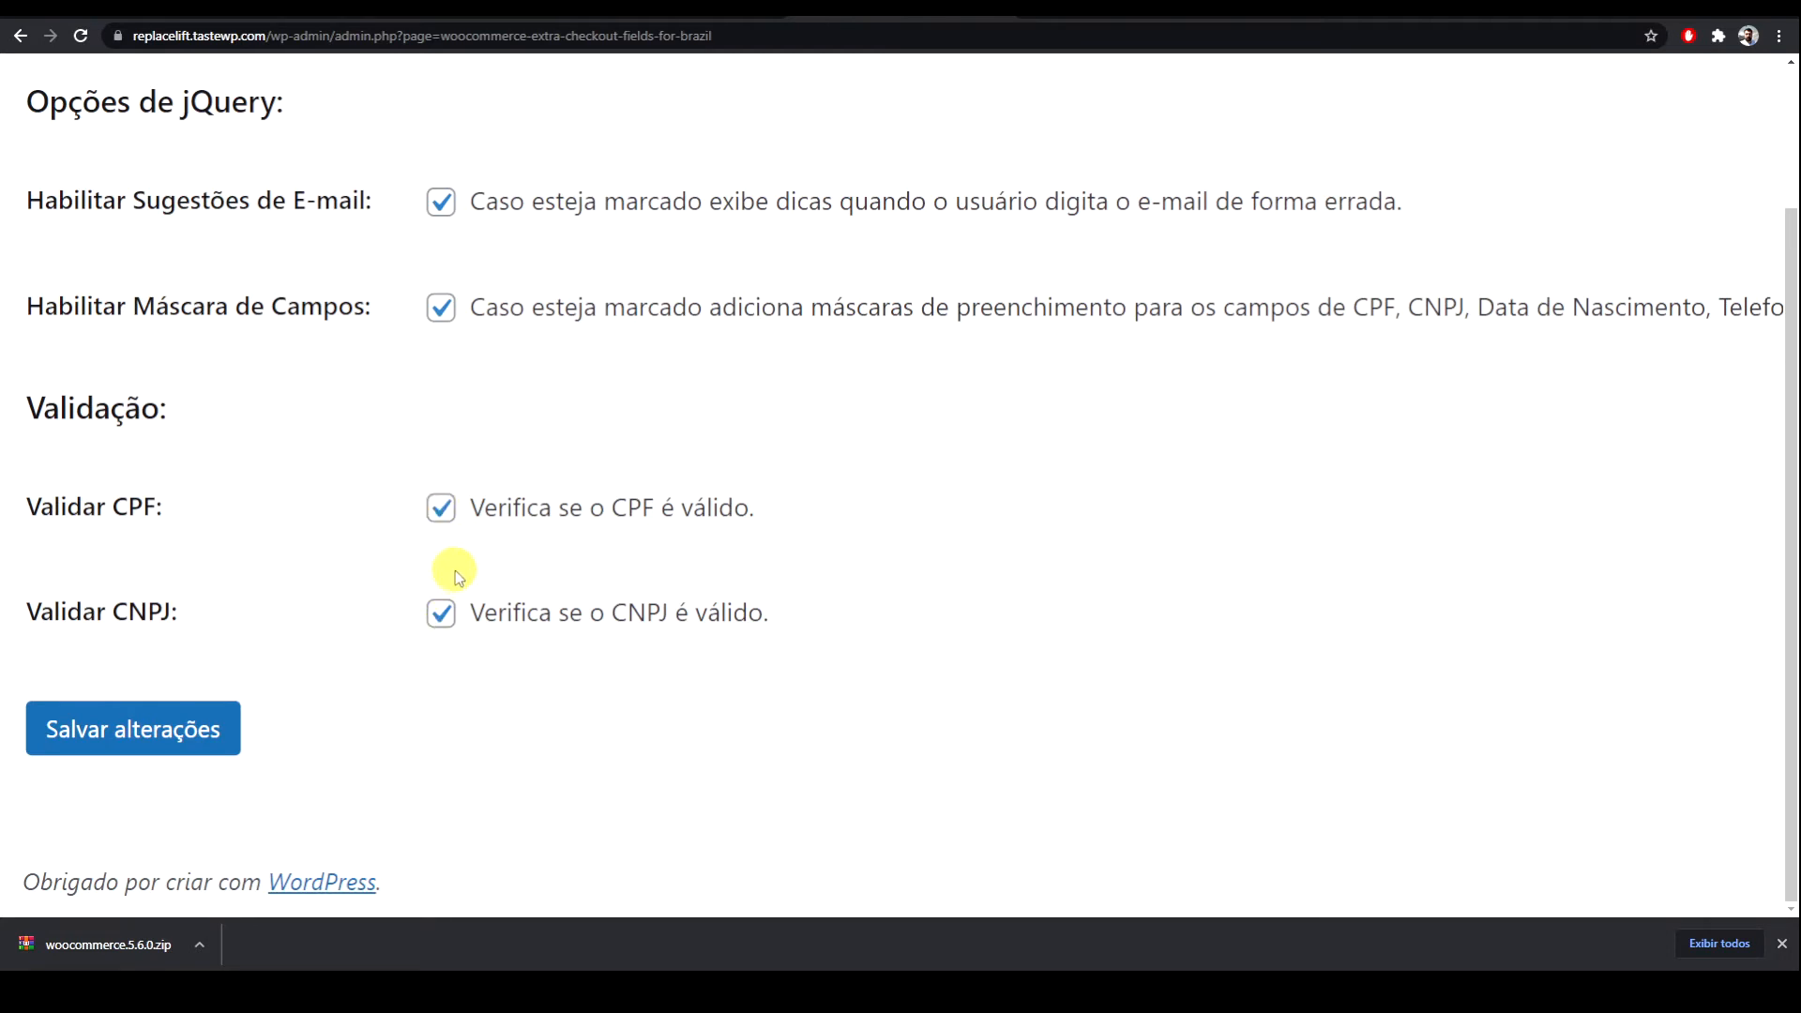
pyautogui.click(150, 750)
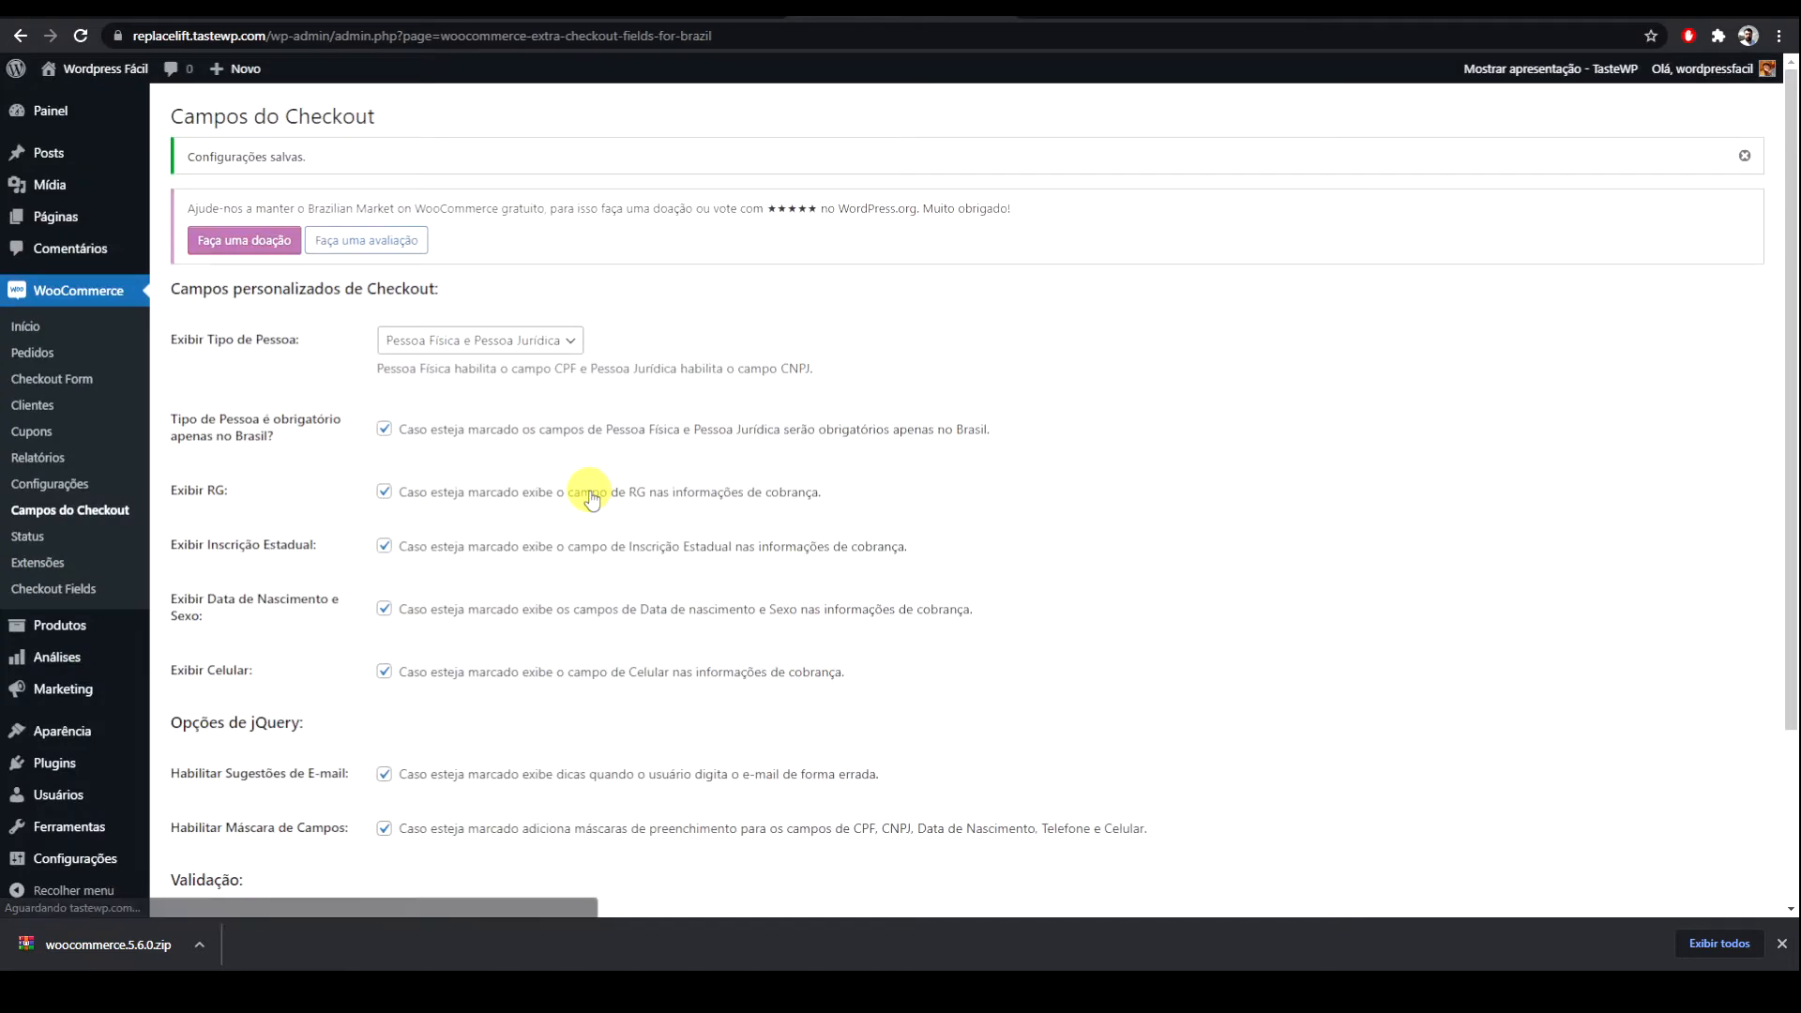
# Step: Reload the checkout page and enter a test CPF number in the billing details
pyautogui.scroll(-3, 539, 741)
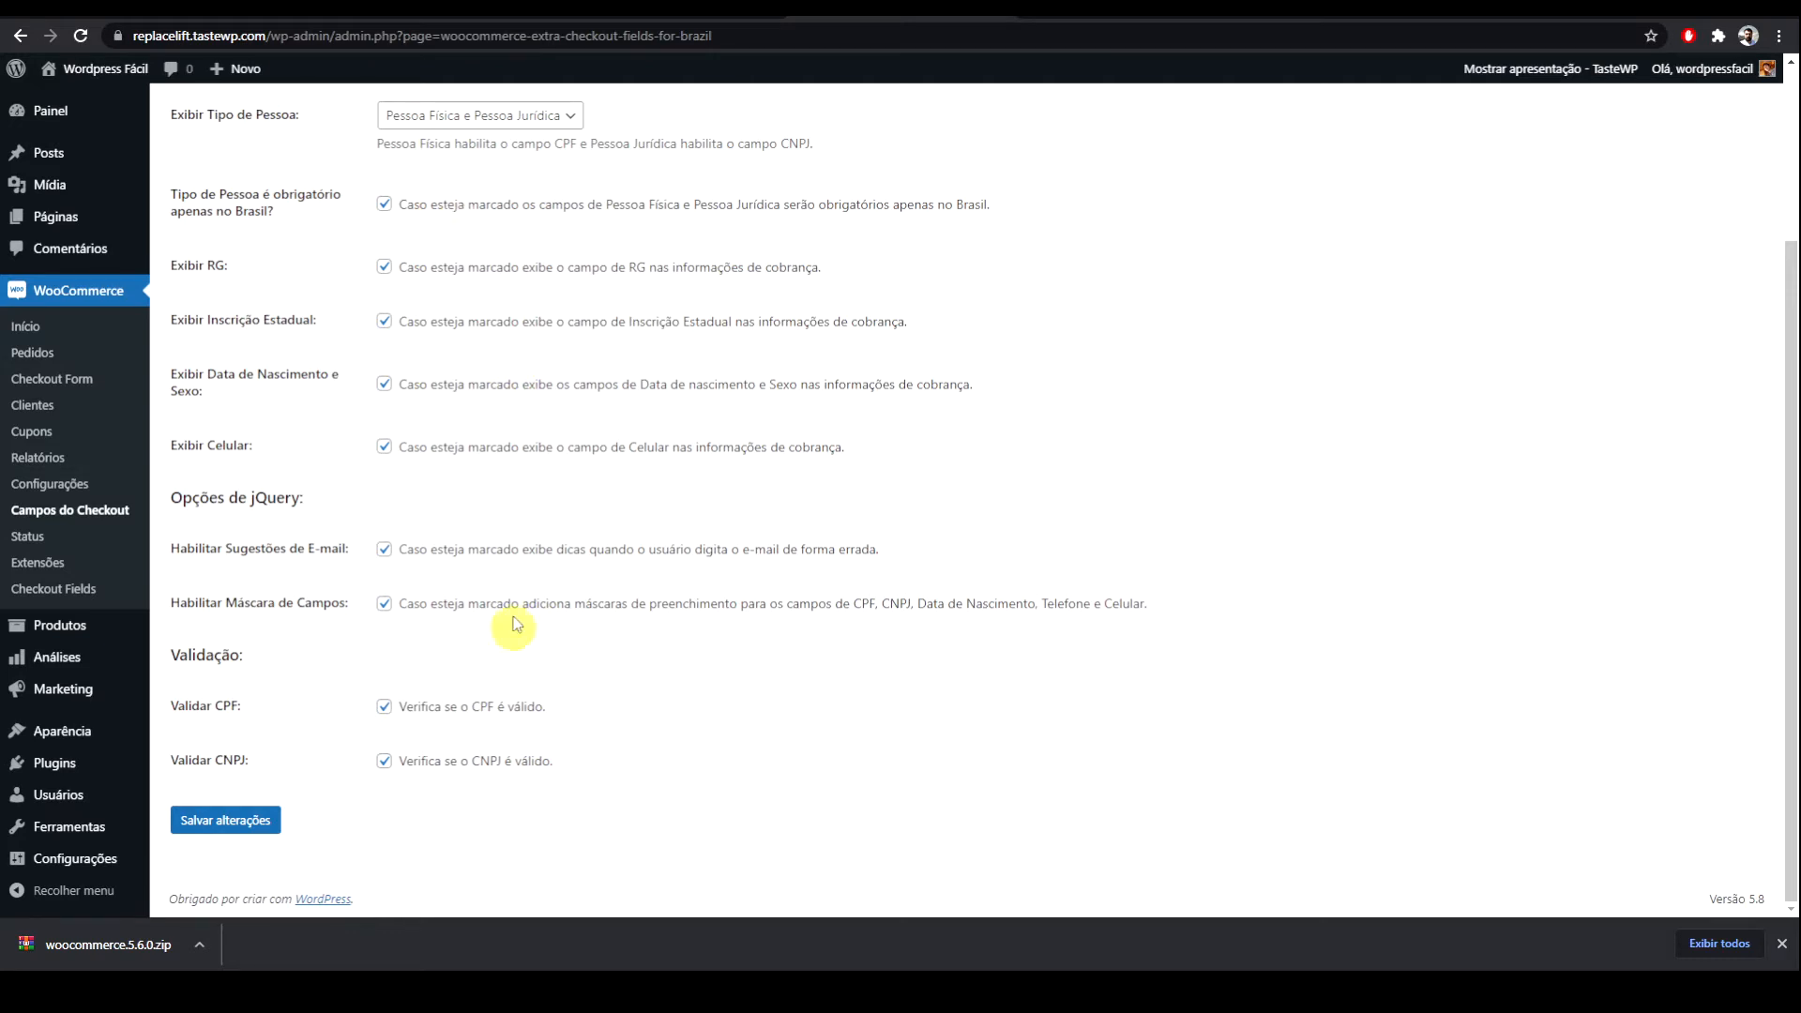
pyautogui.click(1078, 9)
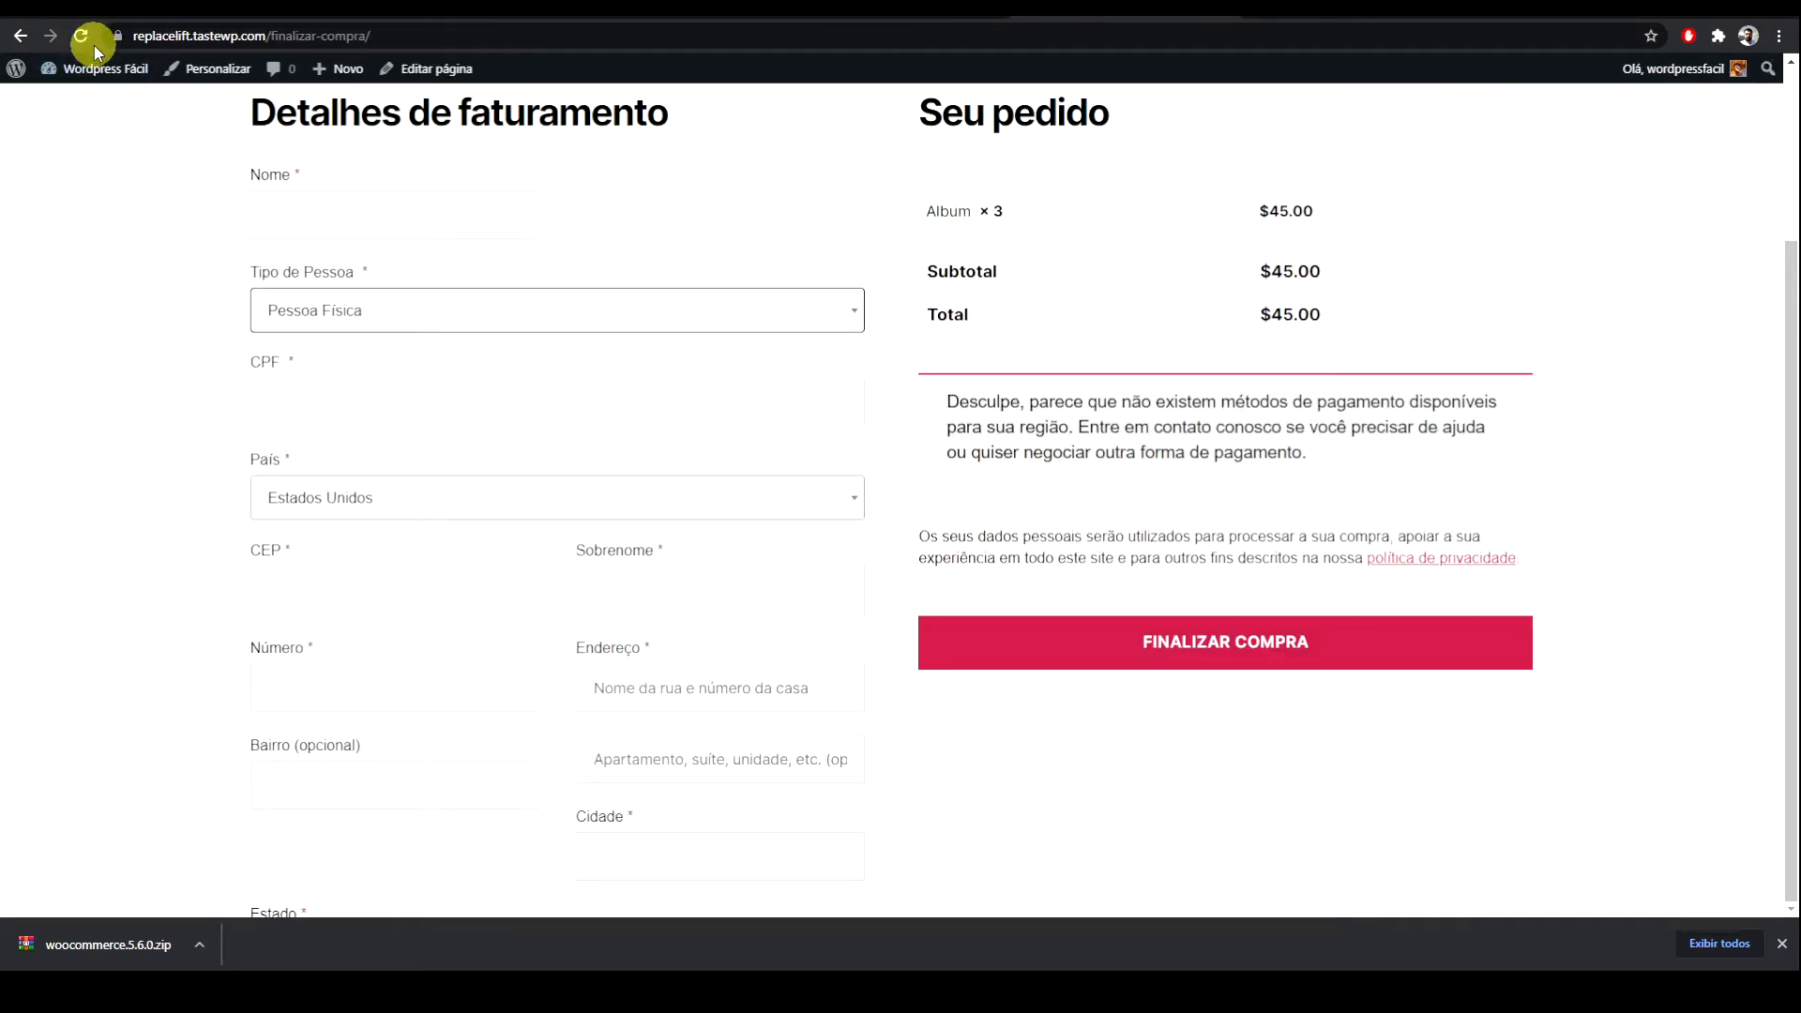
pyautogui.click(77, 37)
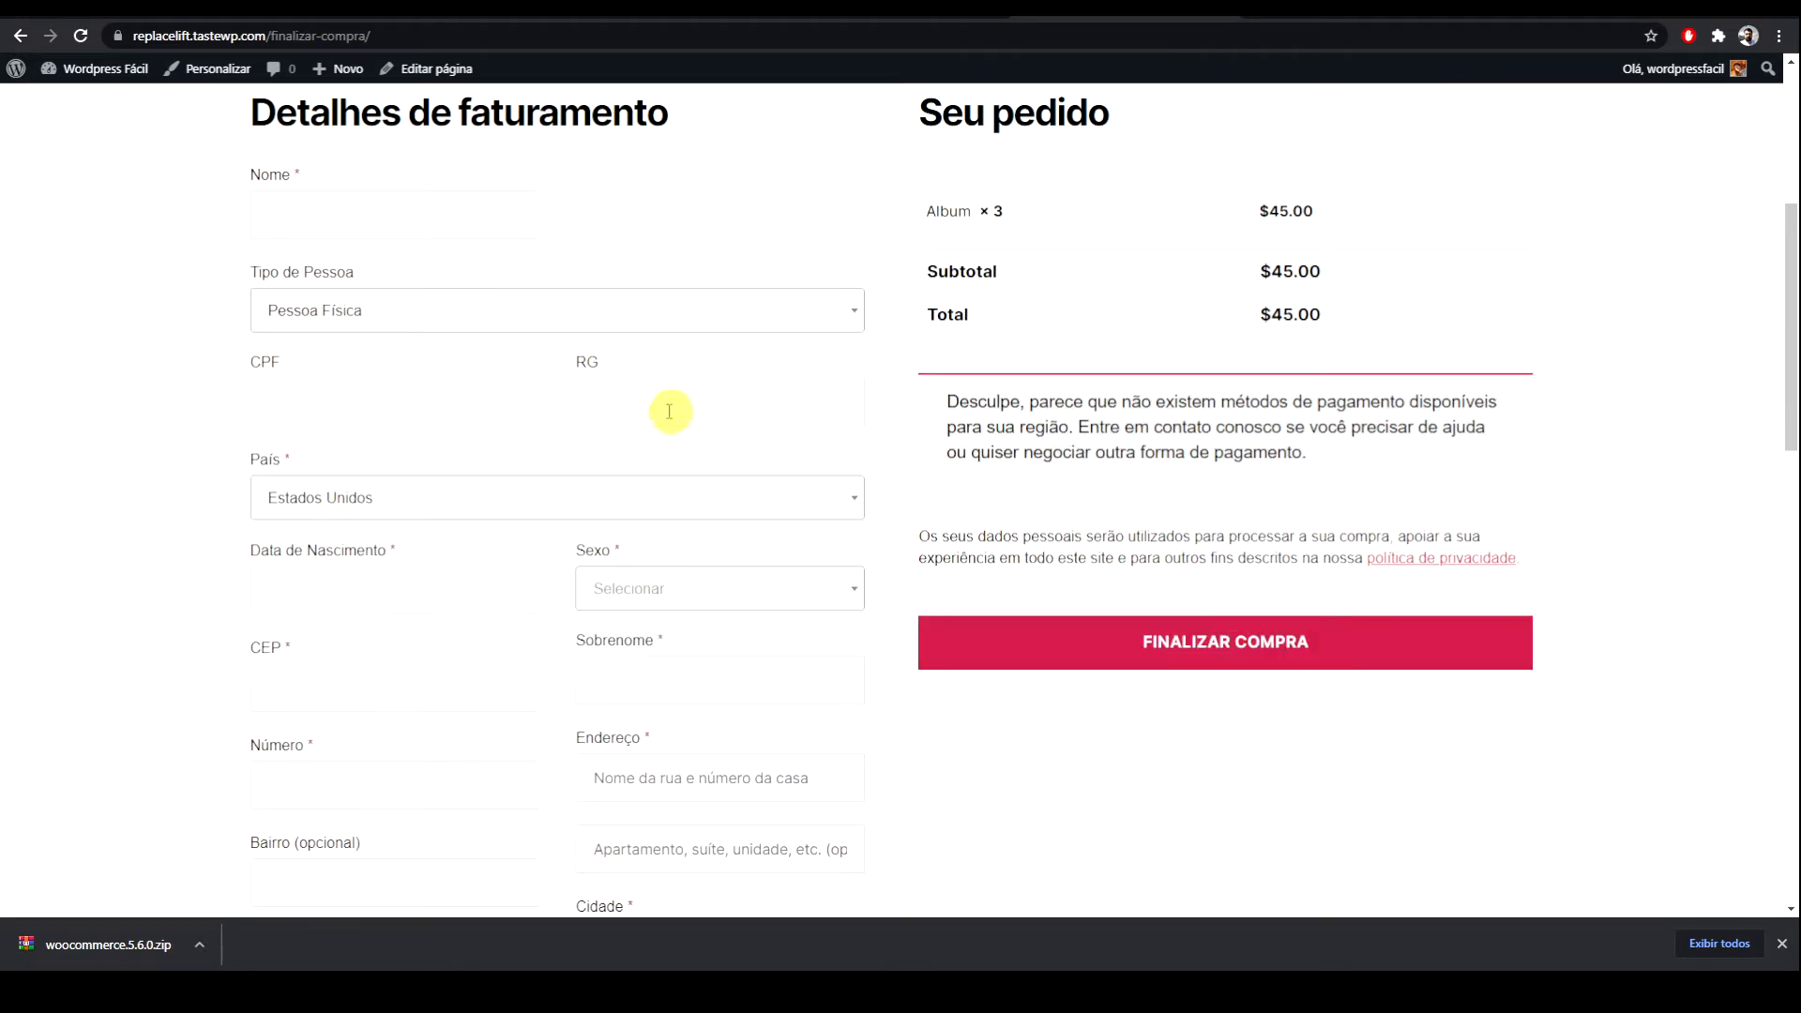
pyautogui.click(424, 394)
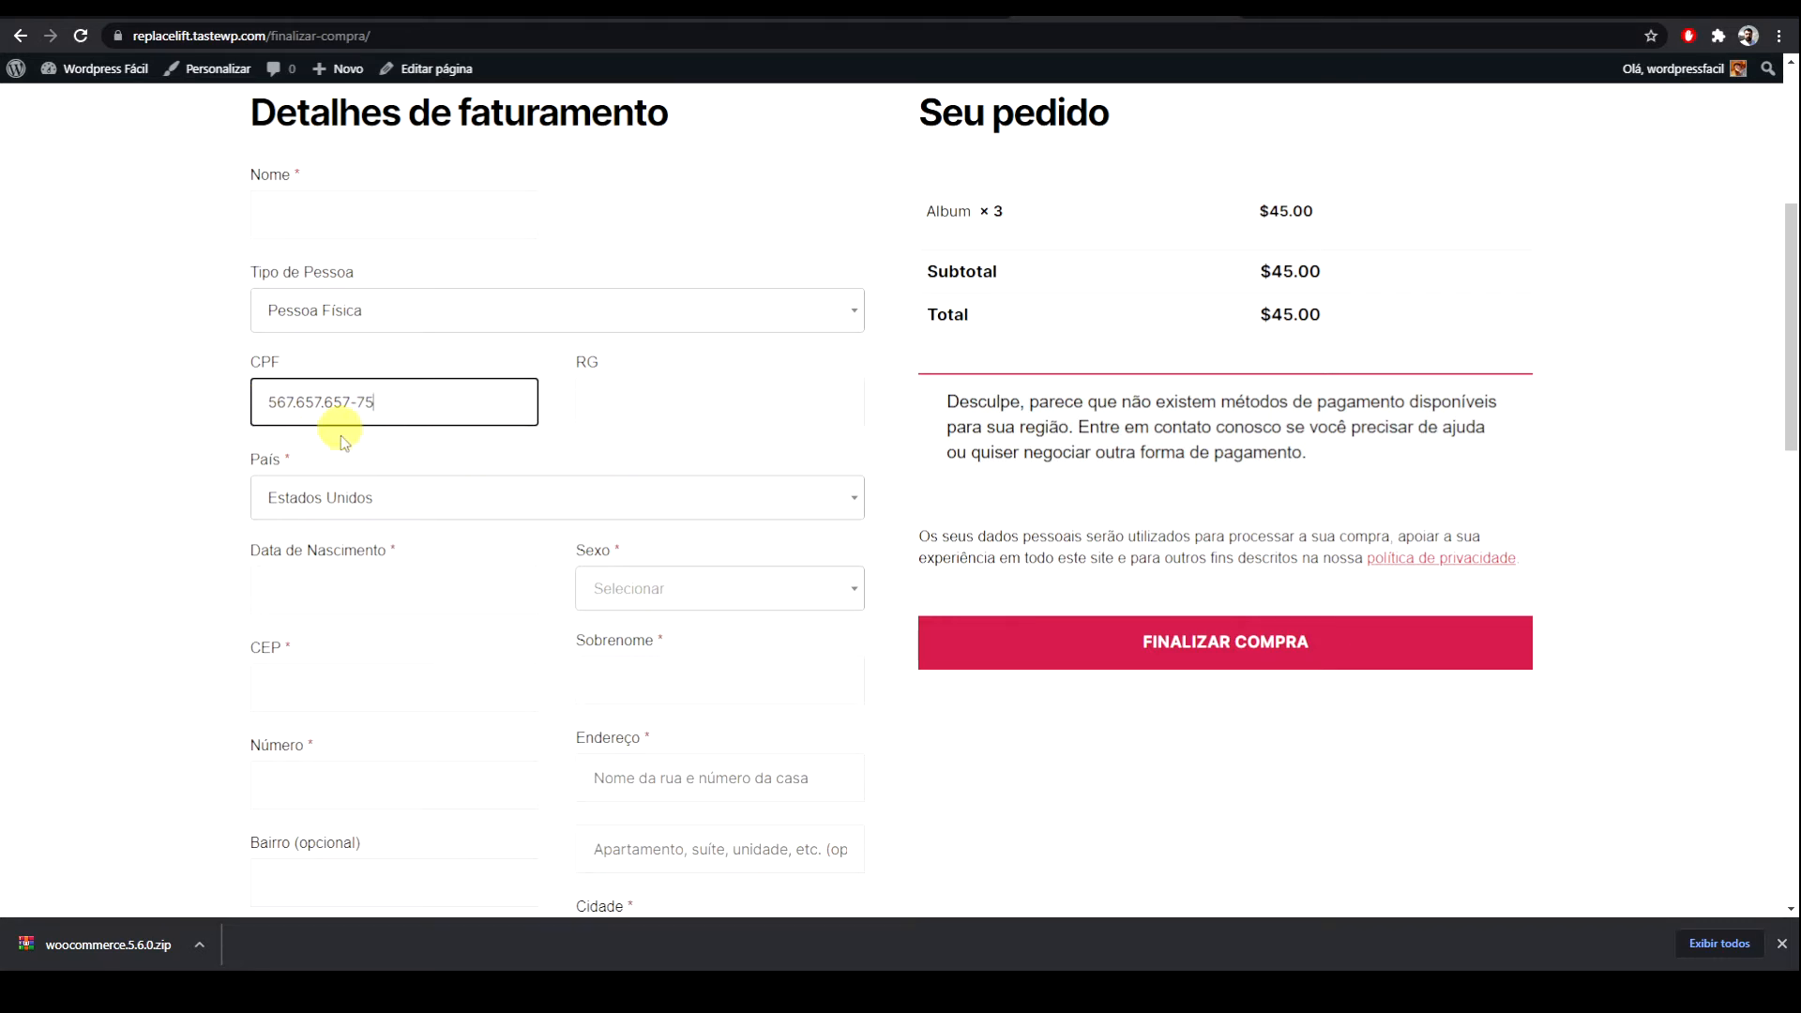
pyautogui.click(383, 457)
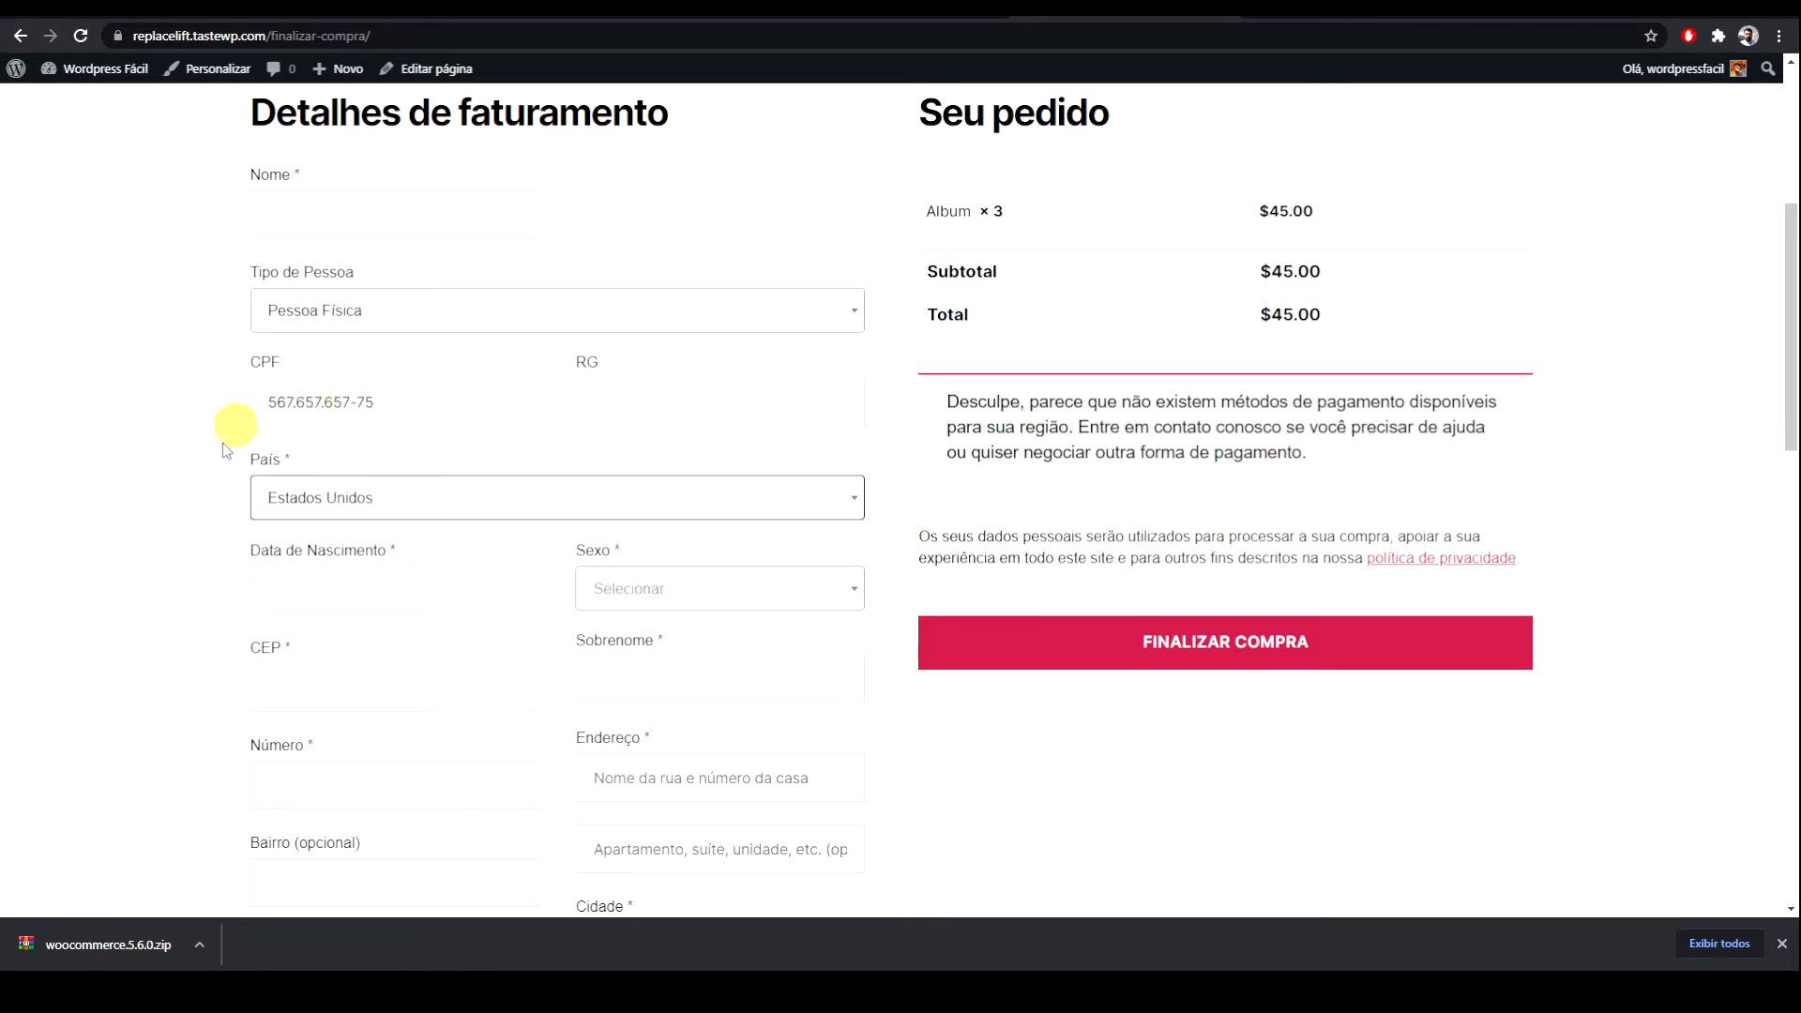
# Step: Try to place the order with the required billing fields left empty
pyautogui.scroll(-3, 189, 465)
pyautogui.scroll(-8, 190, 466)
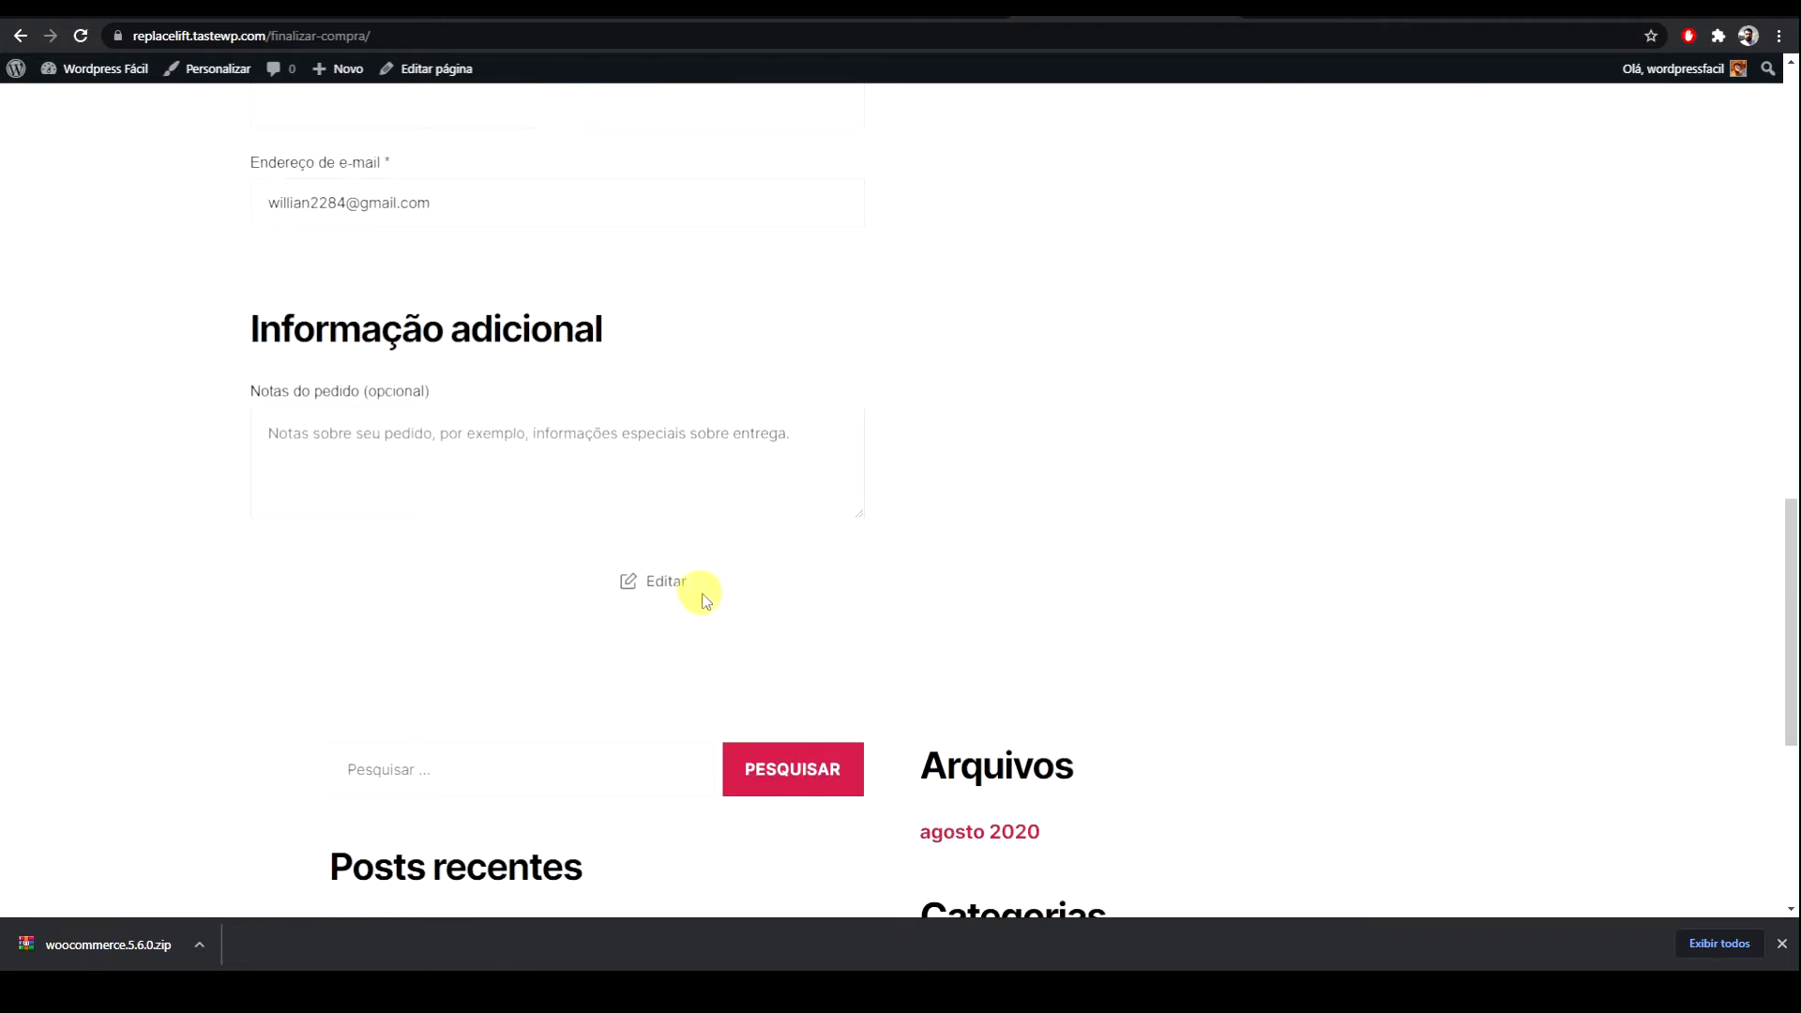
pyautogui.scroll(5, 698, 593)
pyautogui.scroll(4, 703, 591)
pyautogui.click(1088, 460)
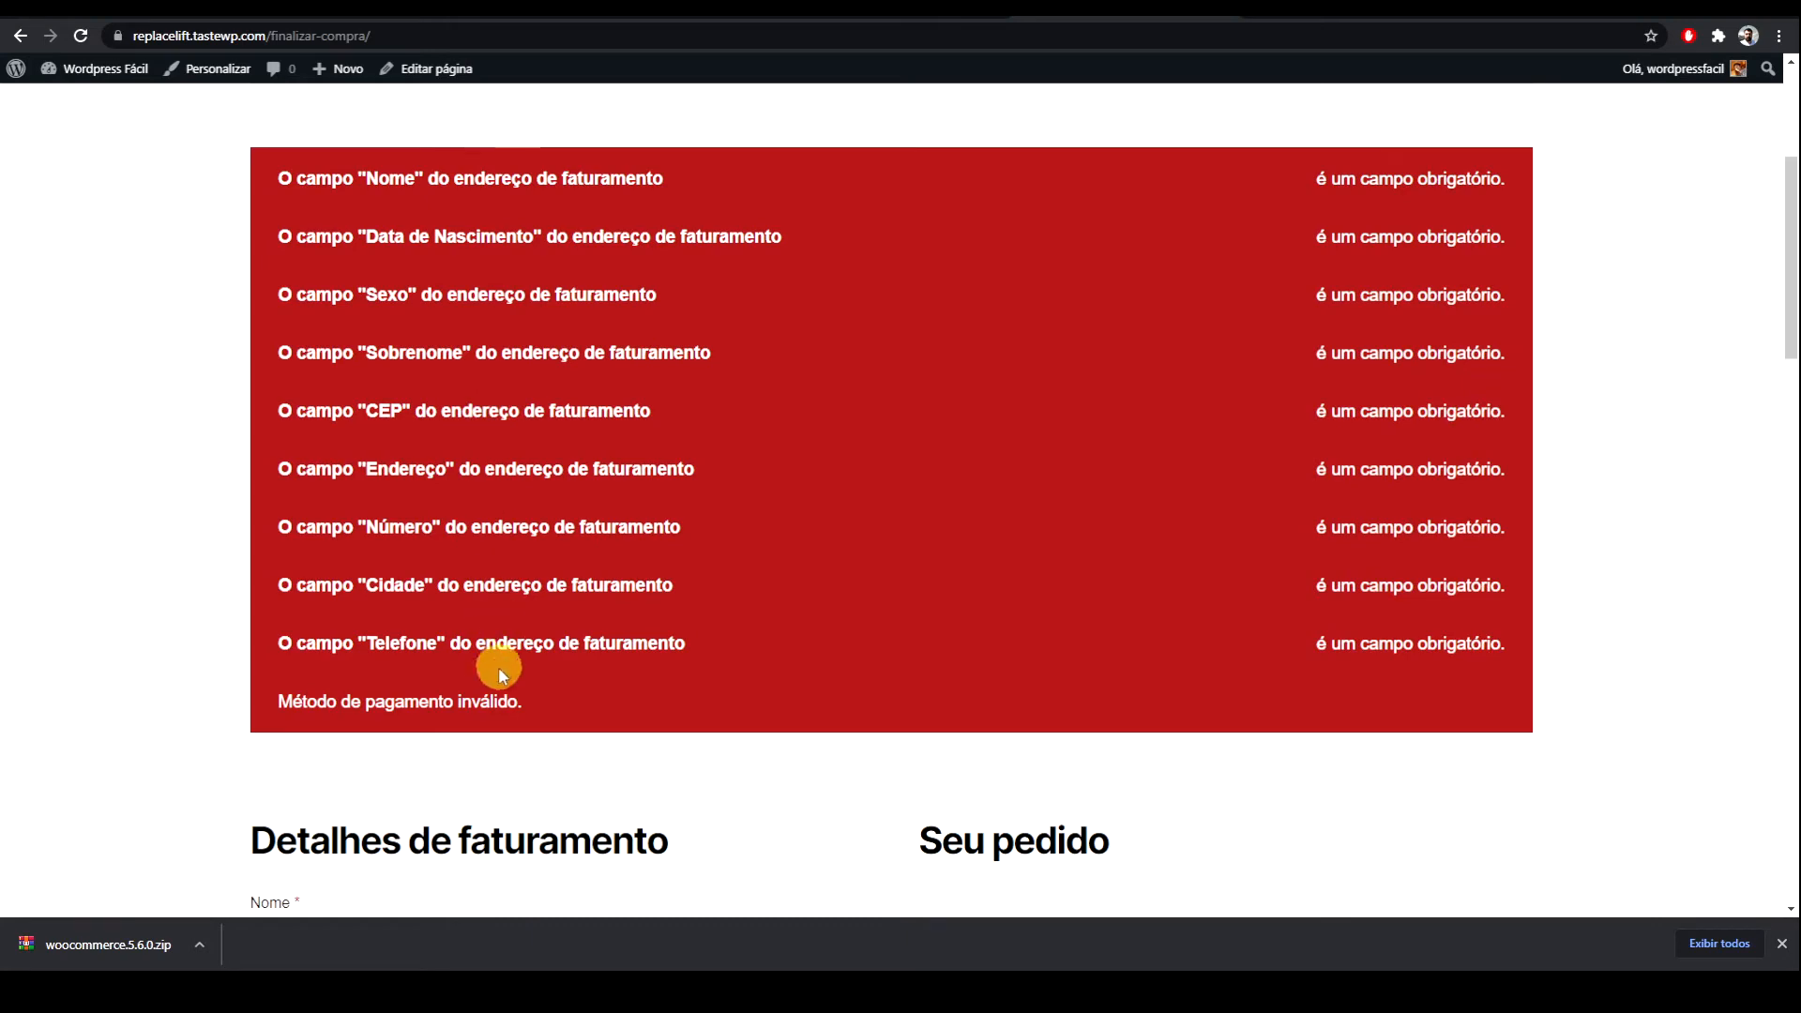
# Step: Enter the sample text "ghjgjhgjh" in the Nome field of the billing details
pyautogui.scroll(-8, 193, 424)
pyautogui.click(361, 197)
pyautogui.write('ghjgjhgjh')
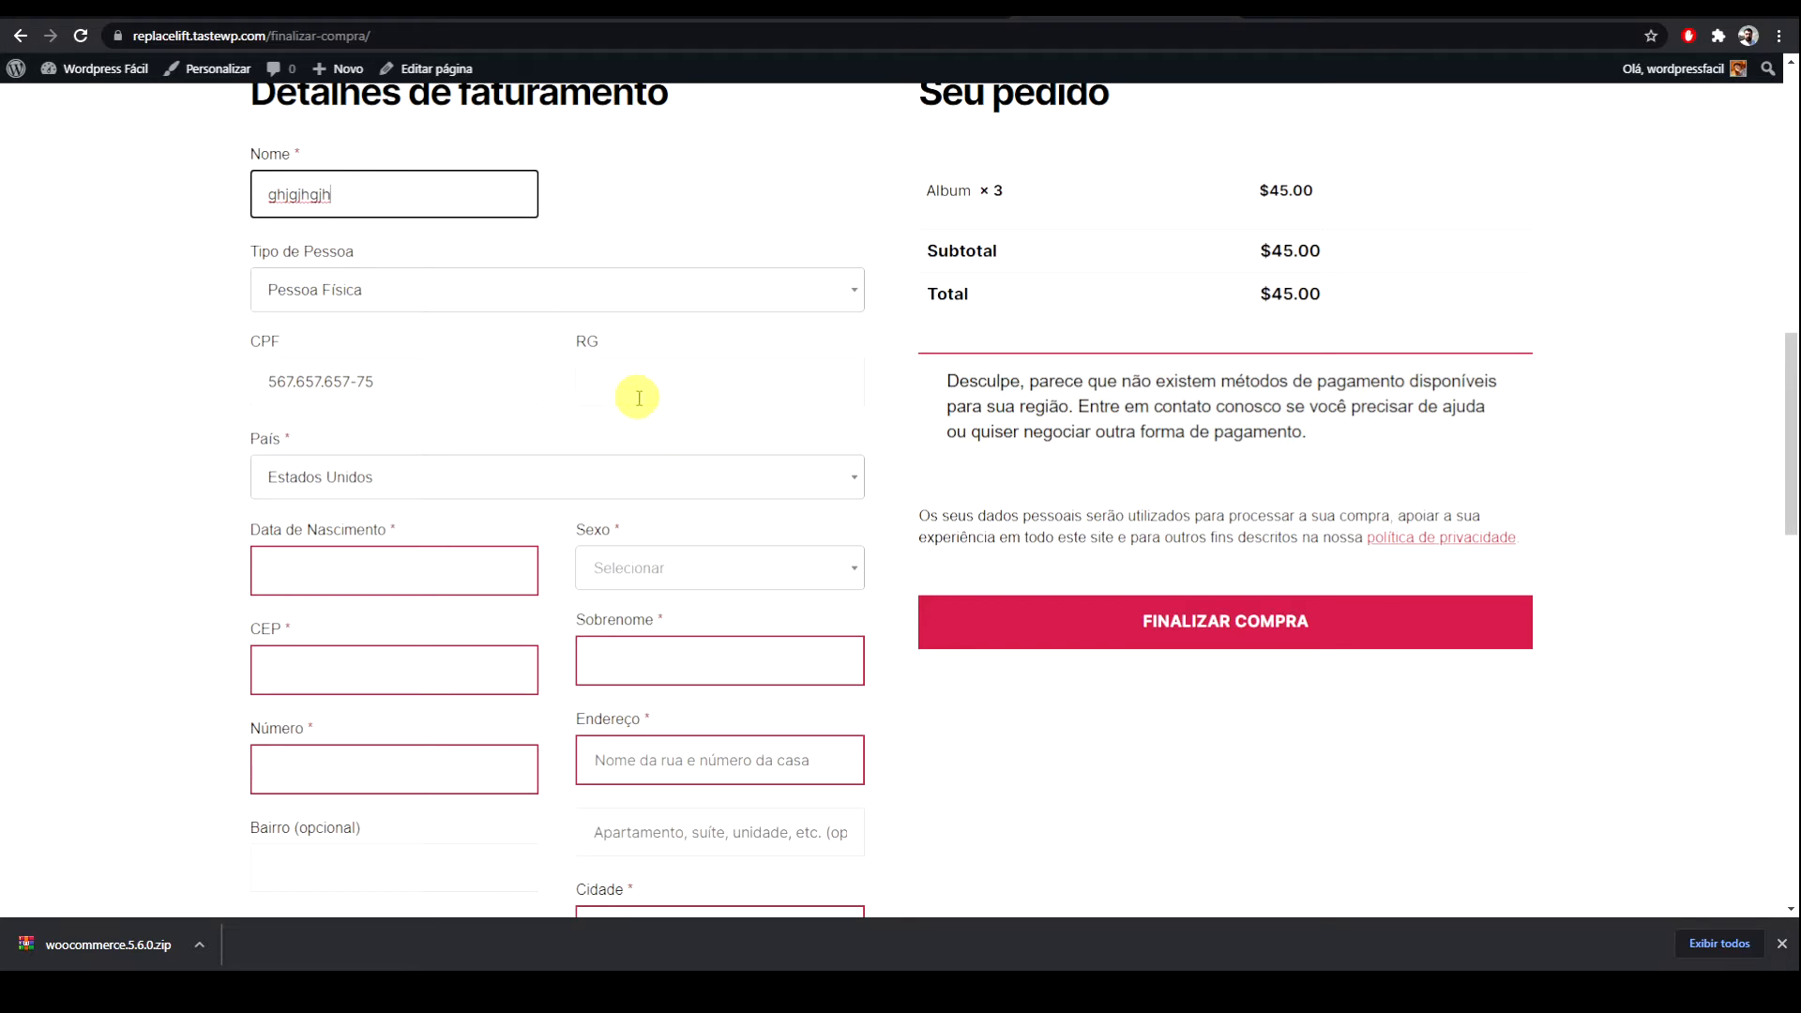
pyautogui.scroll(-2, 638, 397)
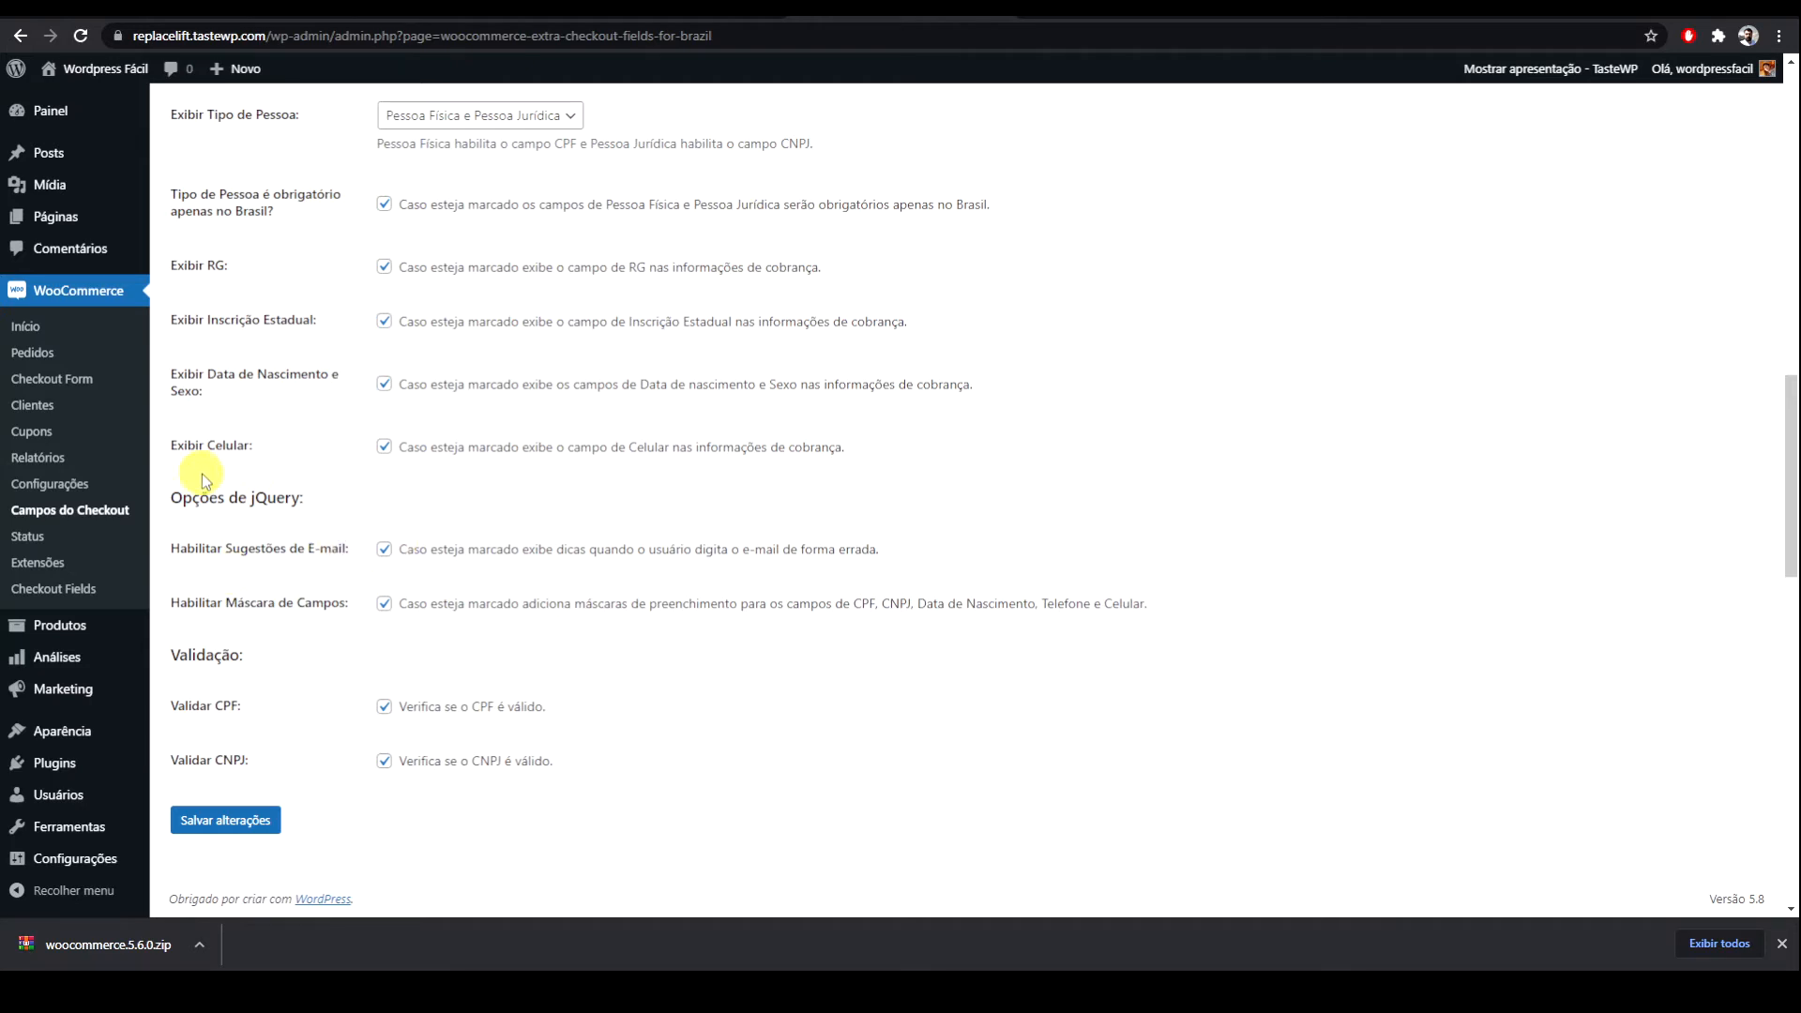
# Step: Close the downloads bar and return to the installed plugins to examine Checkout Field Editor for WooCommerce and Flexible Checkout Fields
pyautogui.click(1782, 945)
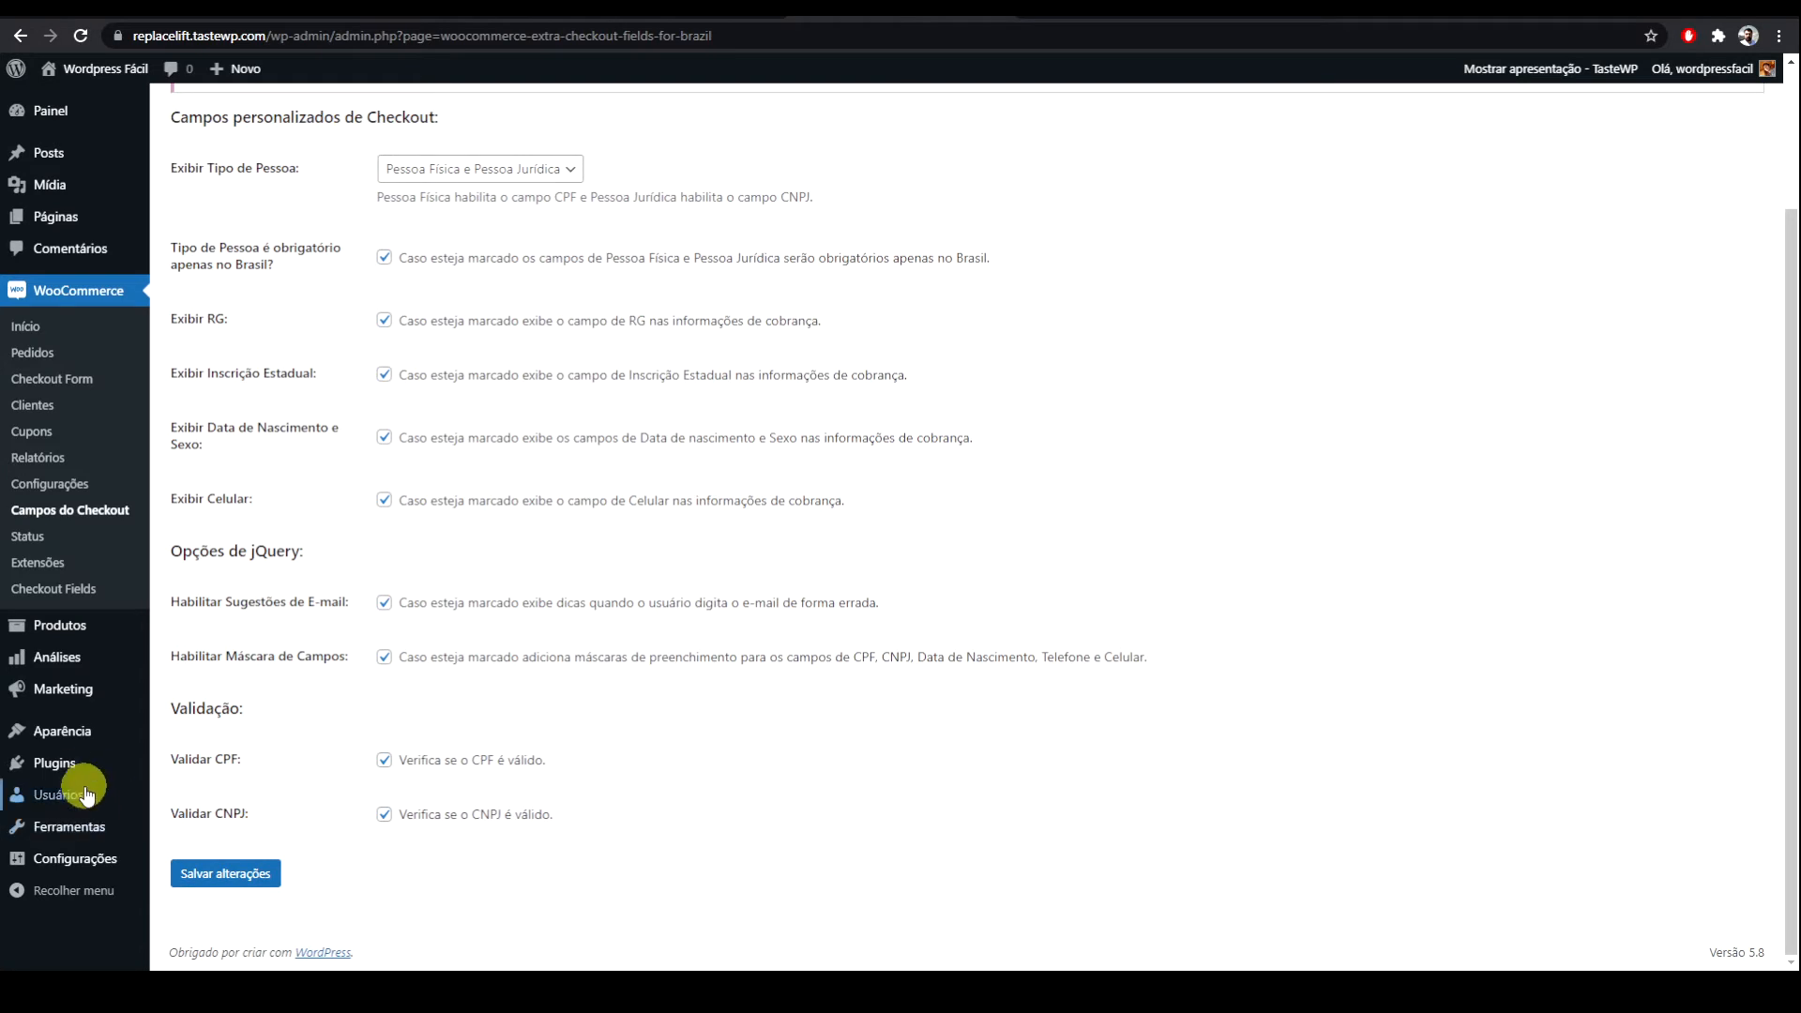
pyautogui.click(173, 767)
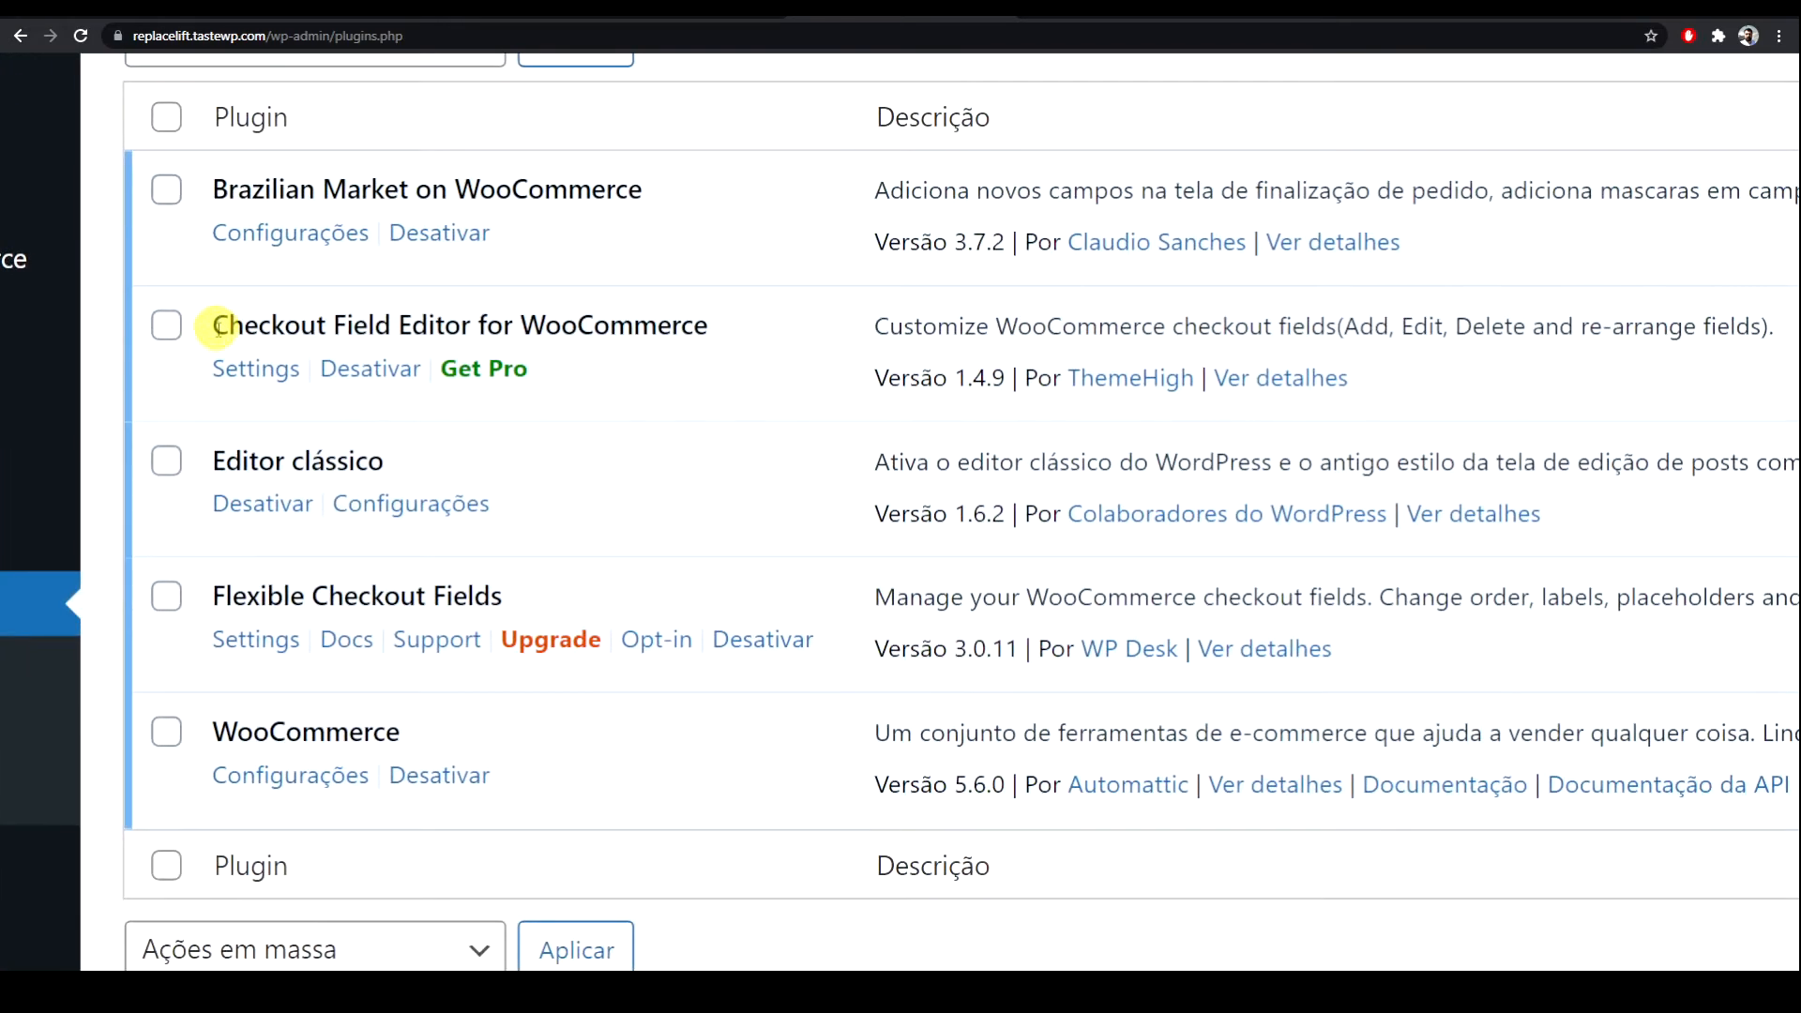
pyautogui.moveTo(214, 325); pyautogui.dragTo(751, 330)
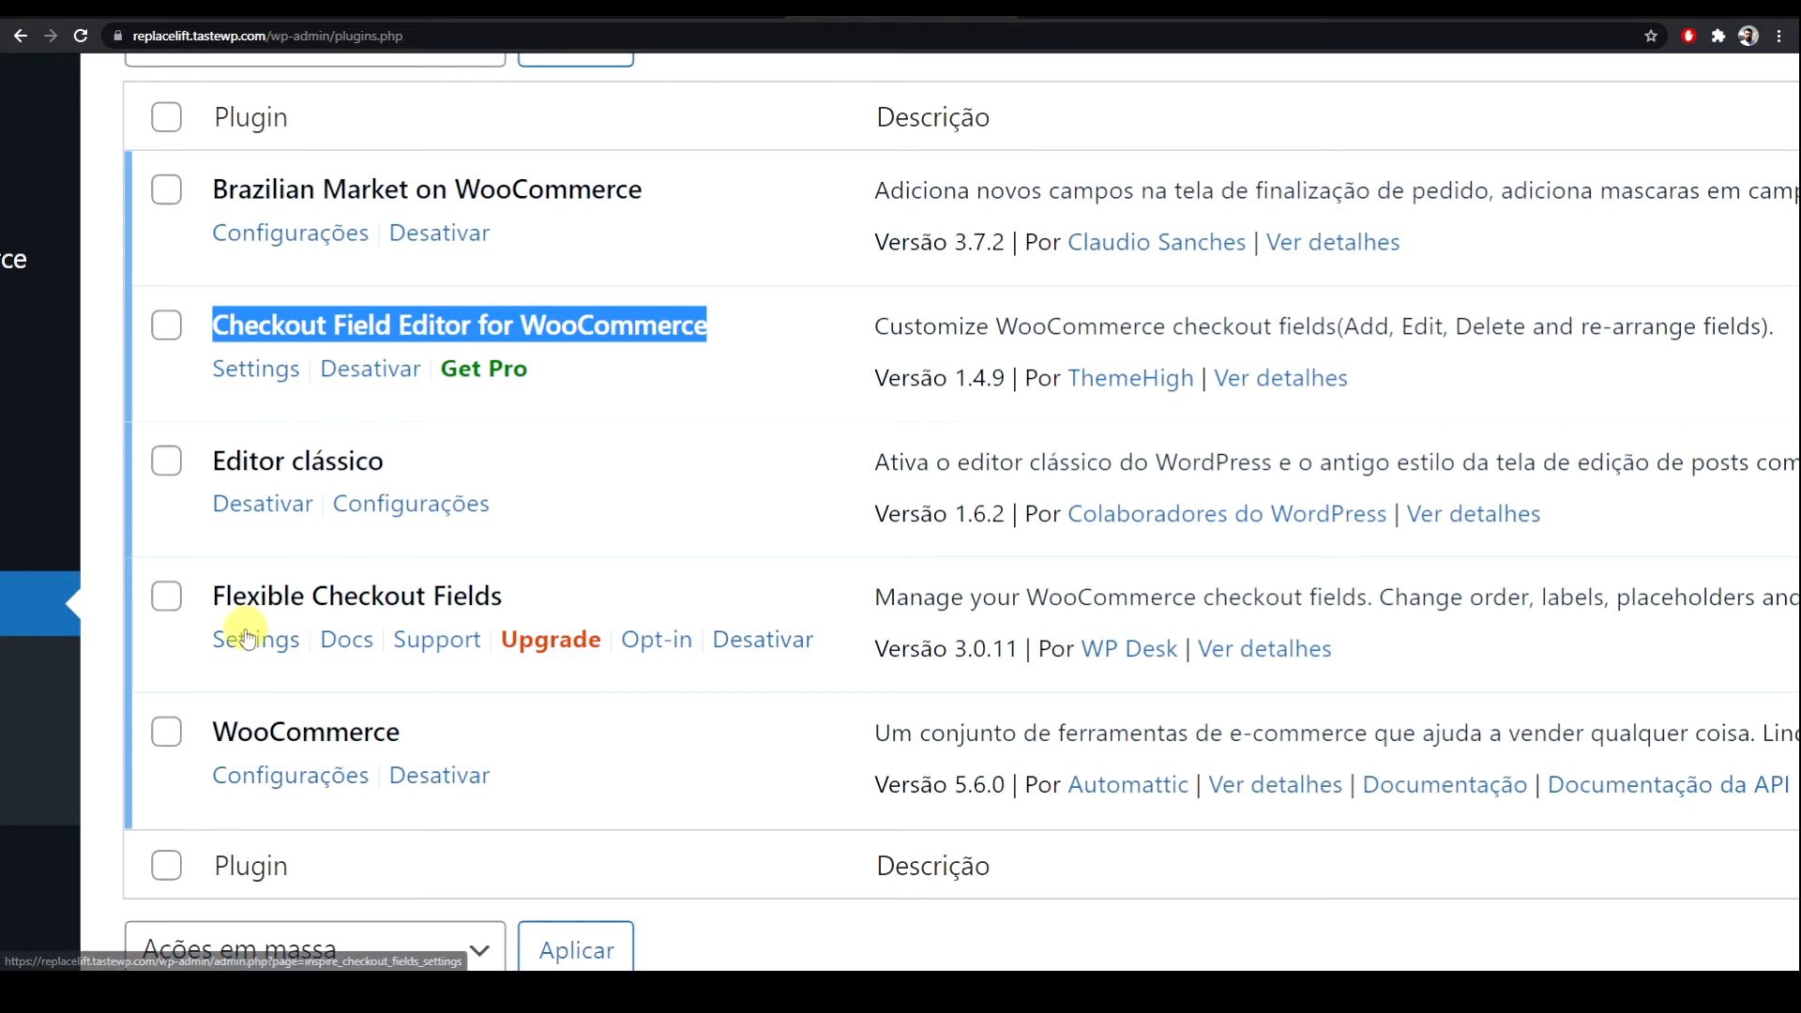
pyautogui.moveTo(213, 596); pyautogui.dragTo(521, 609)
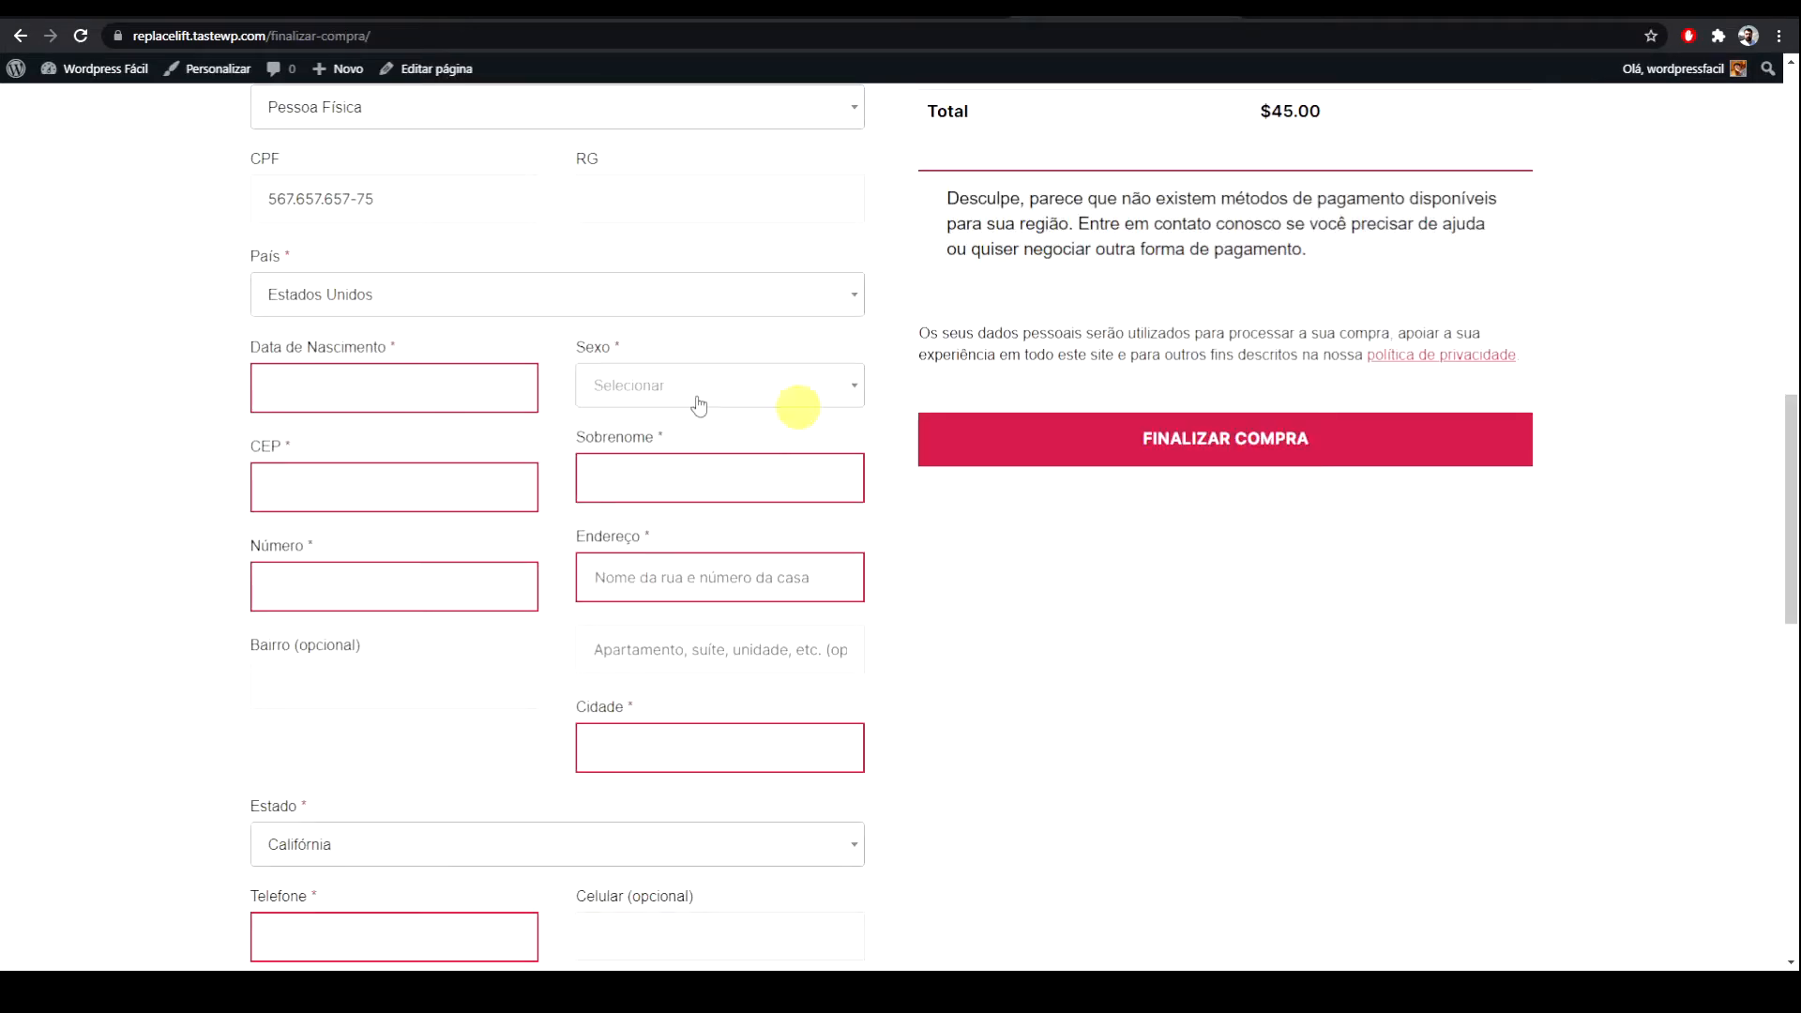
# Step: Switch the billing person type on the checkout page to Pessoa Jurídica
pyautogui.scroll(1, 550, 277)
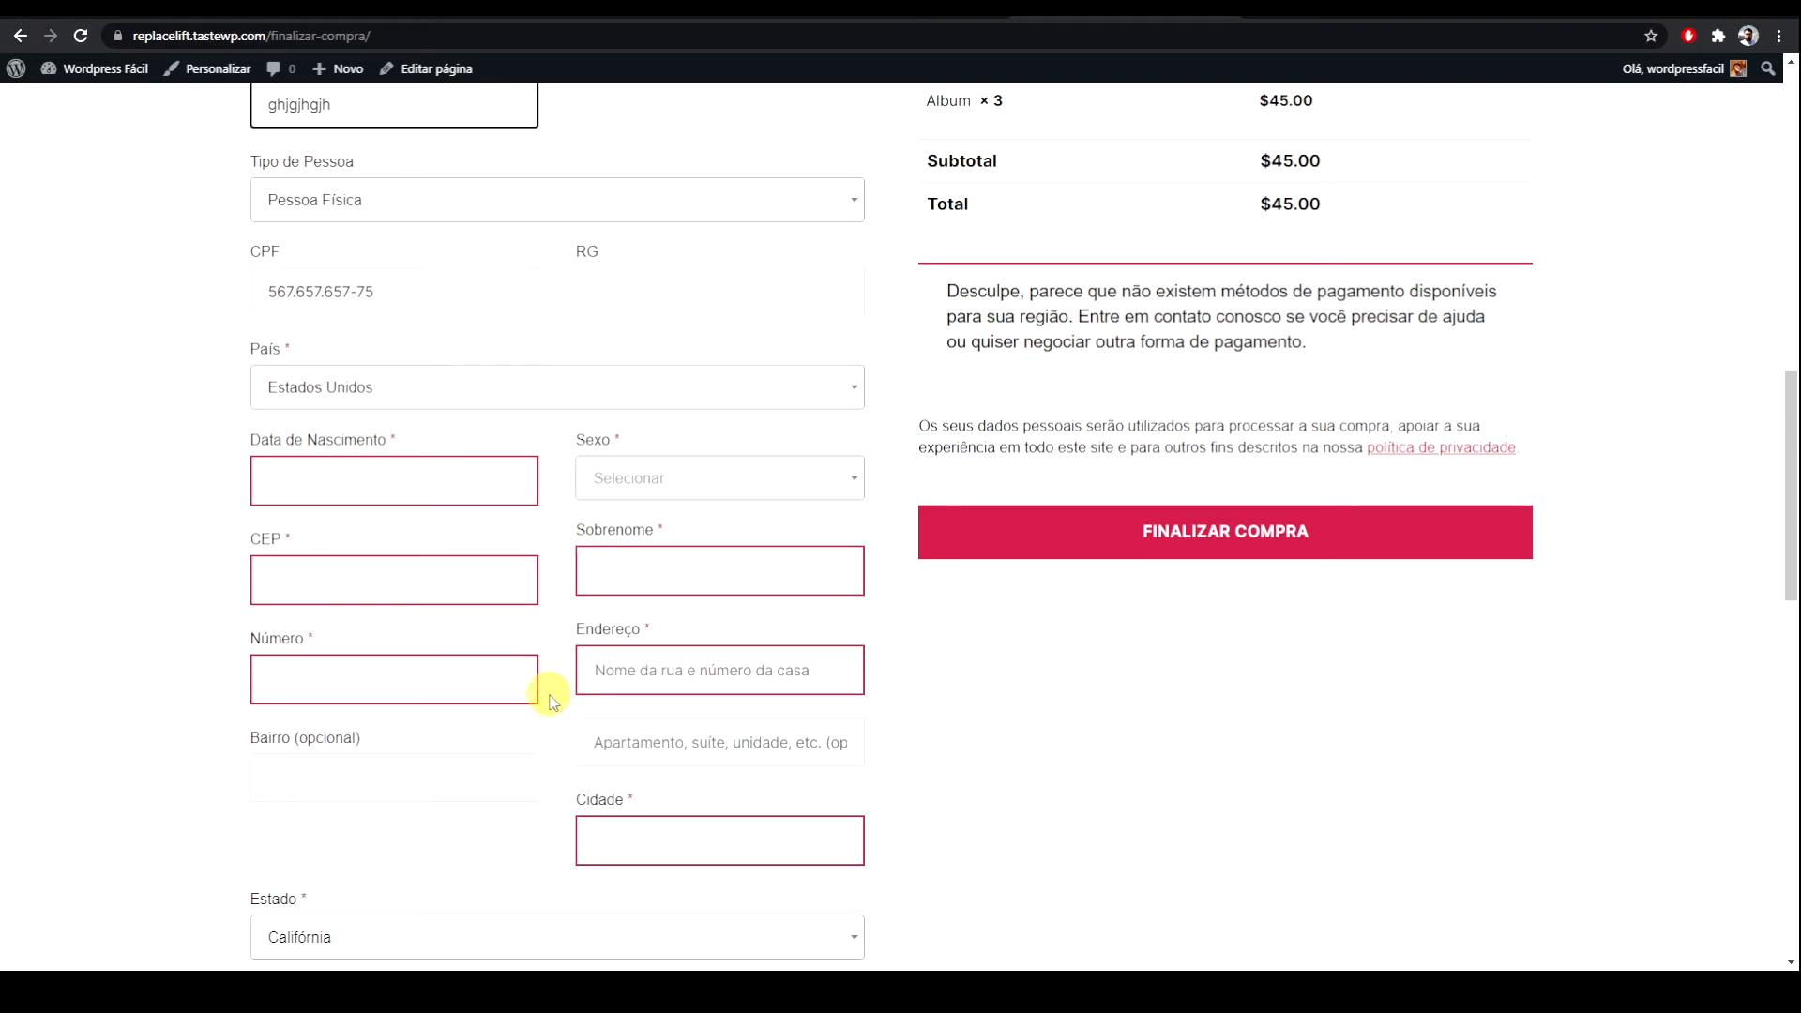
pyautogui.click(374, 197)
pyautogui.click(354, 295)
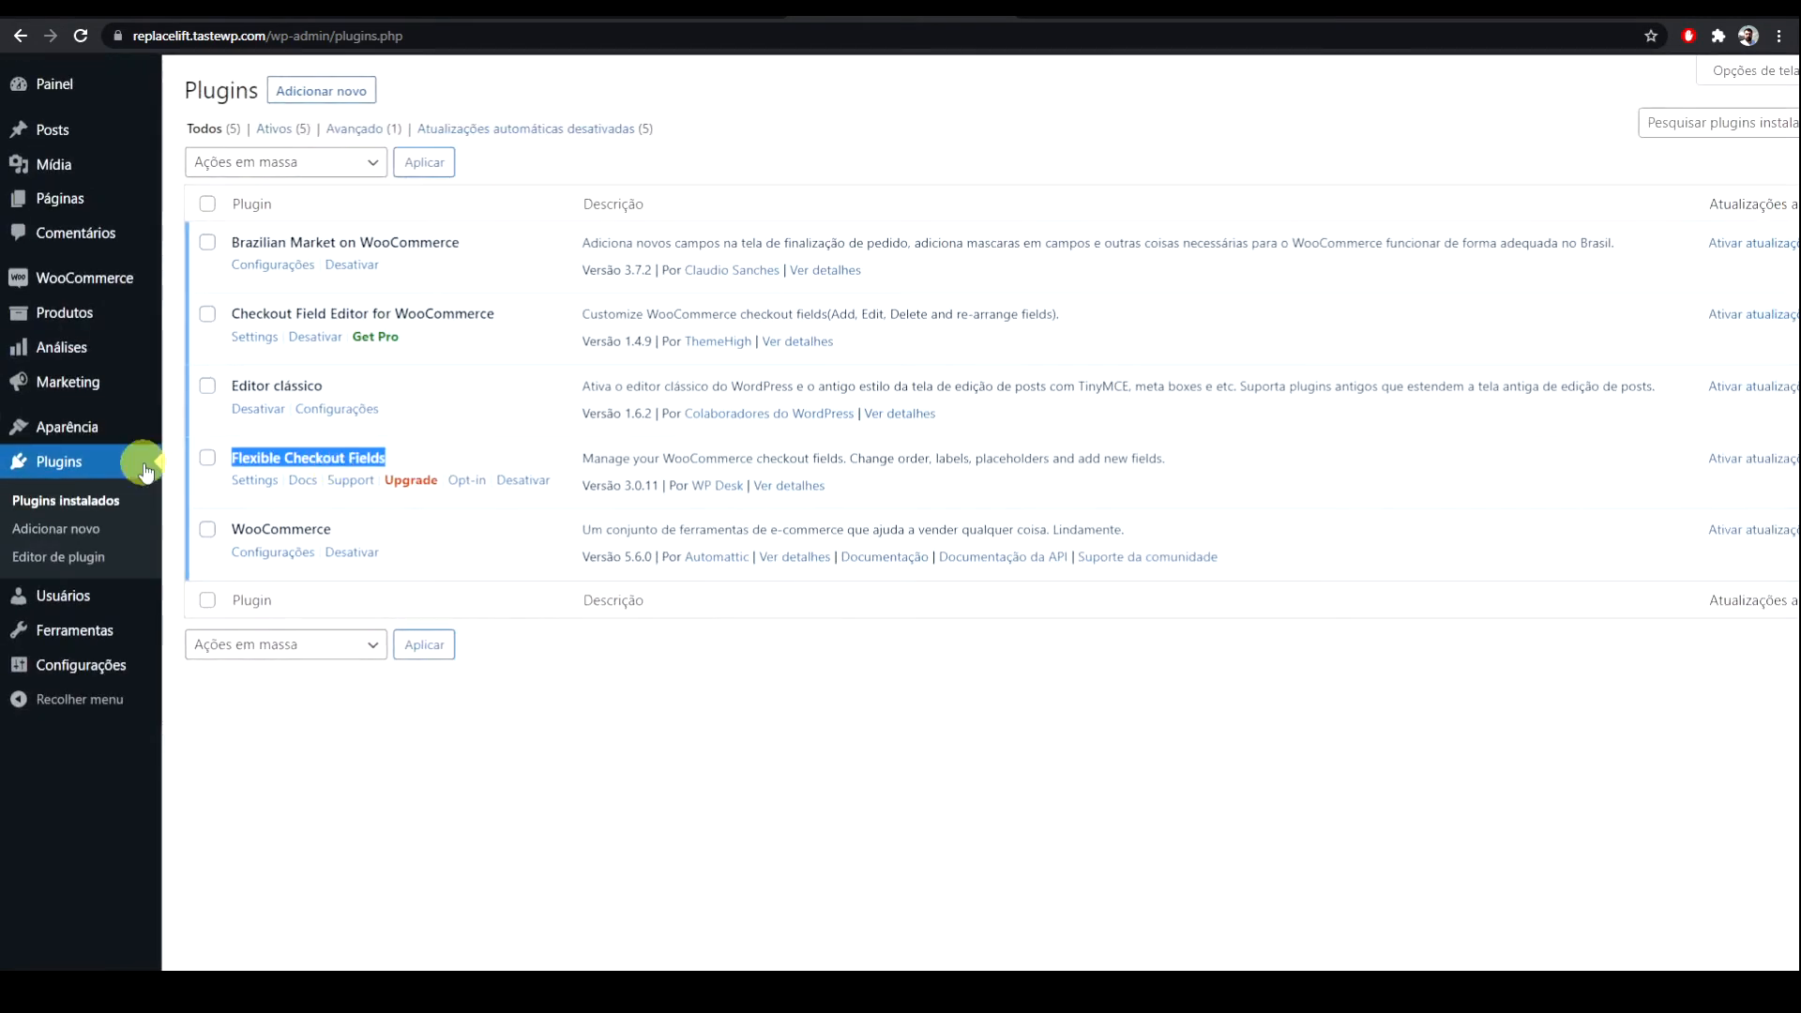
# Step: Open the Flexible Checkout Fields editor, dismiss the data collection notice, and look through the billing form's fields
pyautogui.moveTo(85, 281)
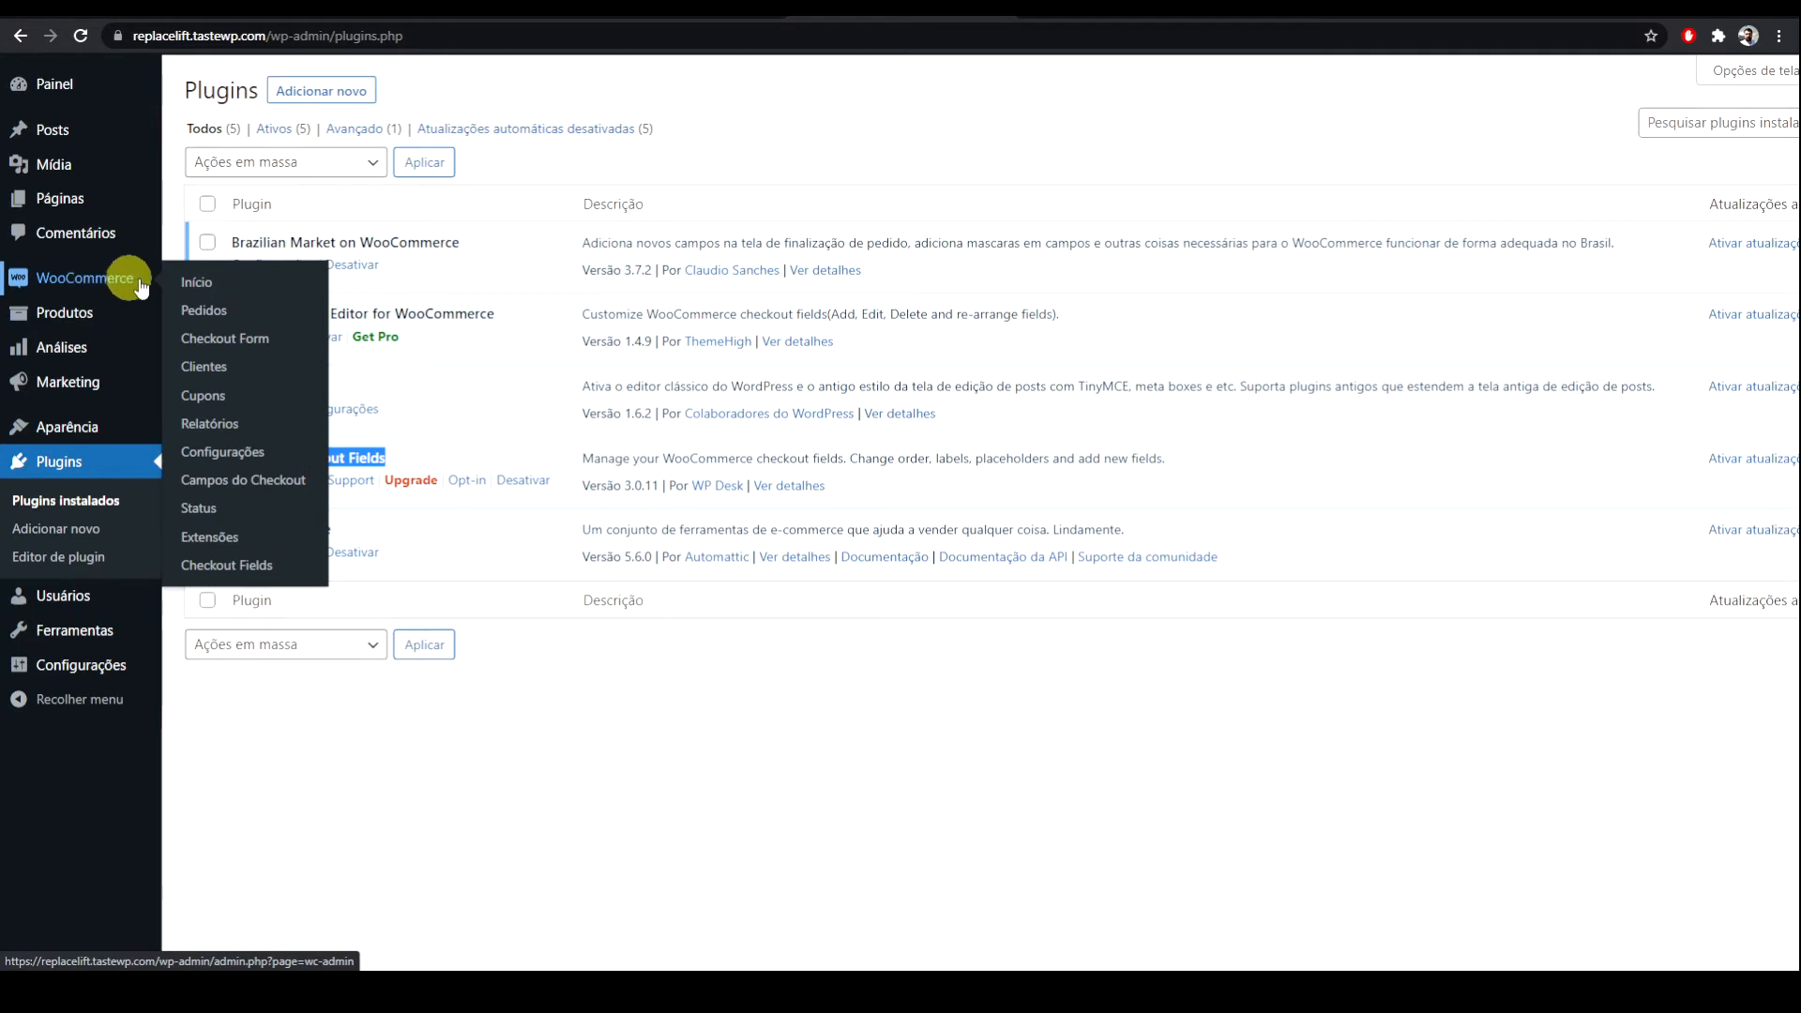
pyautogui.click(254, 565)
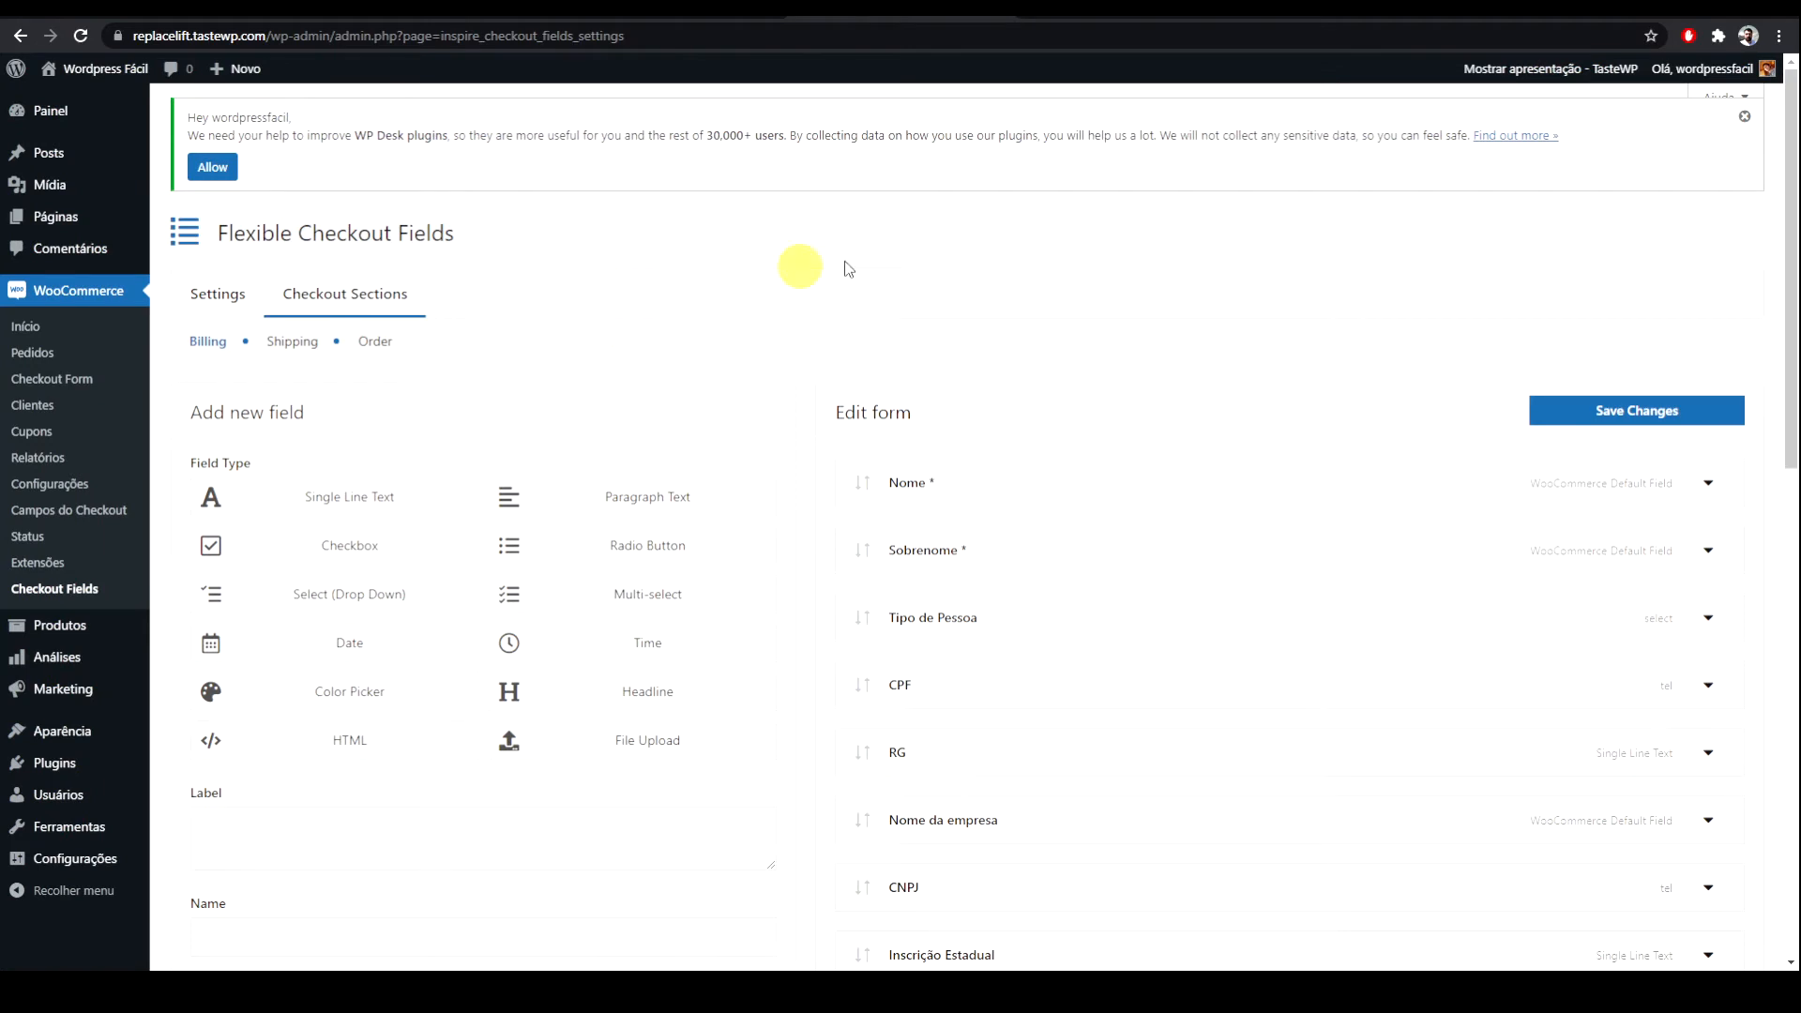
pyautogui.click(1744, 117)
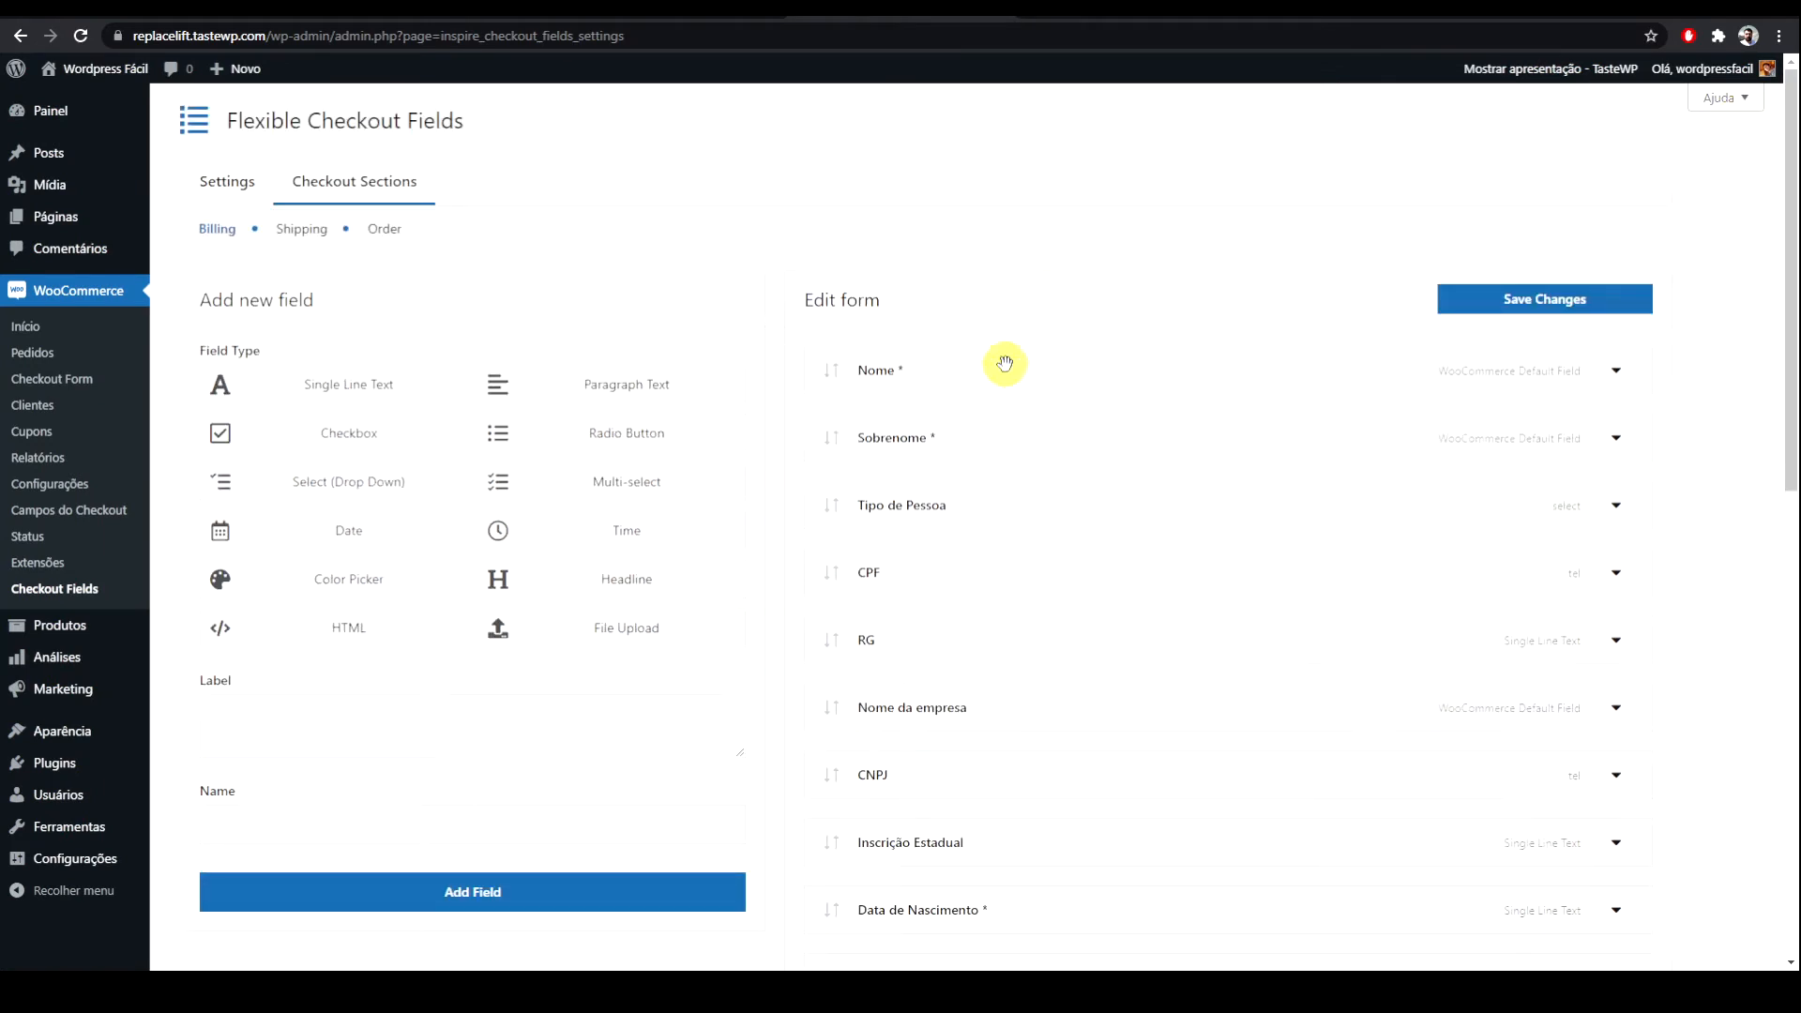
pyautogui.scroll(-9, 1005, 363)
pyautogui.scroll(2, 1004, 363)
pyautogui.scroll(4, 1005, 363)
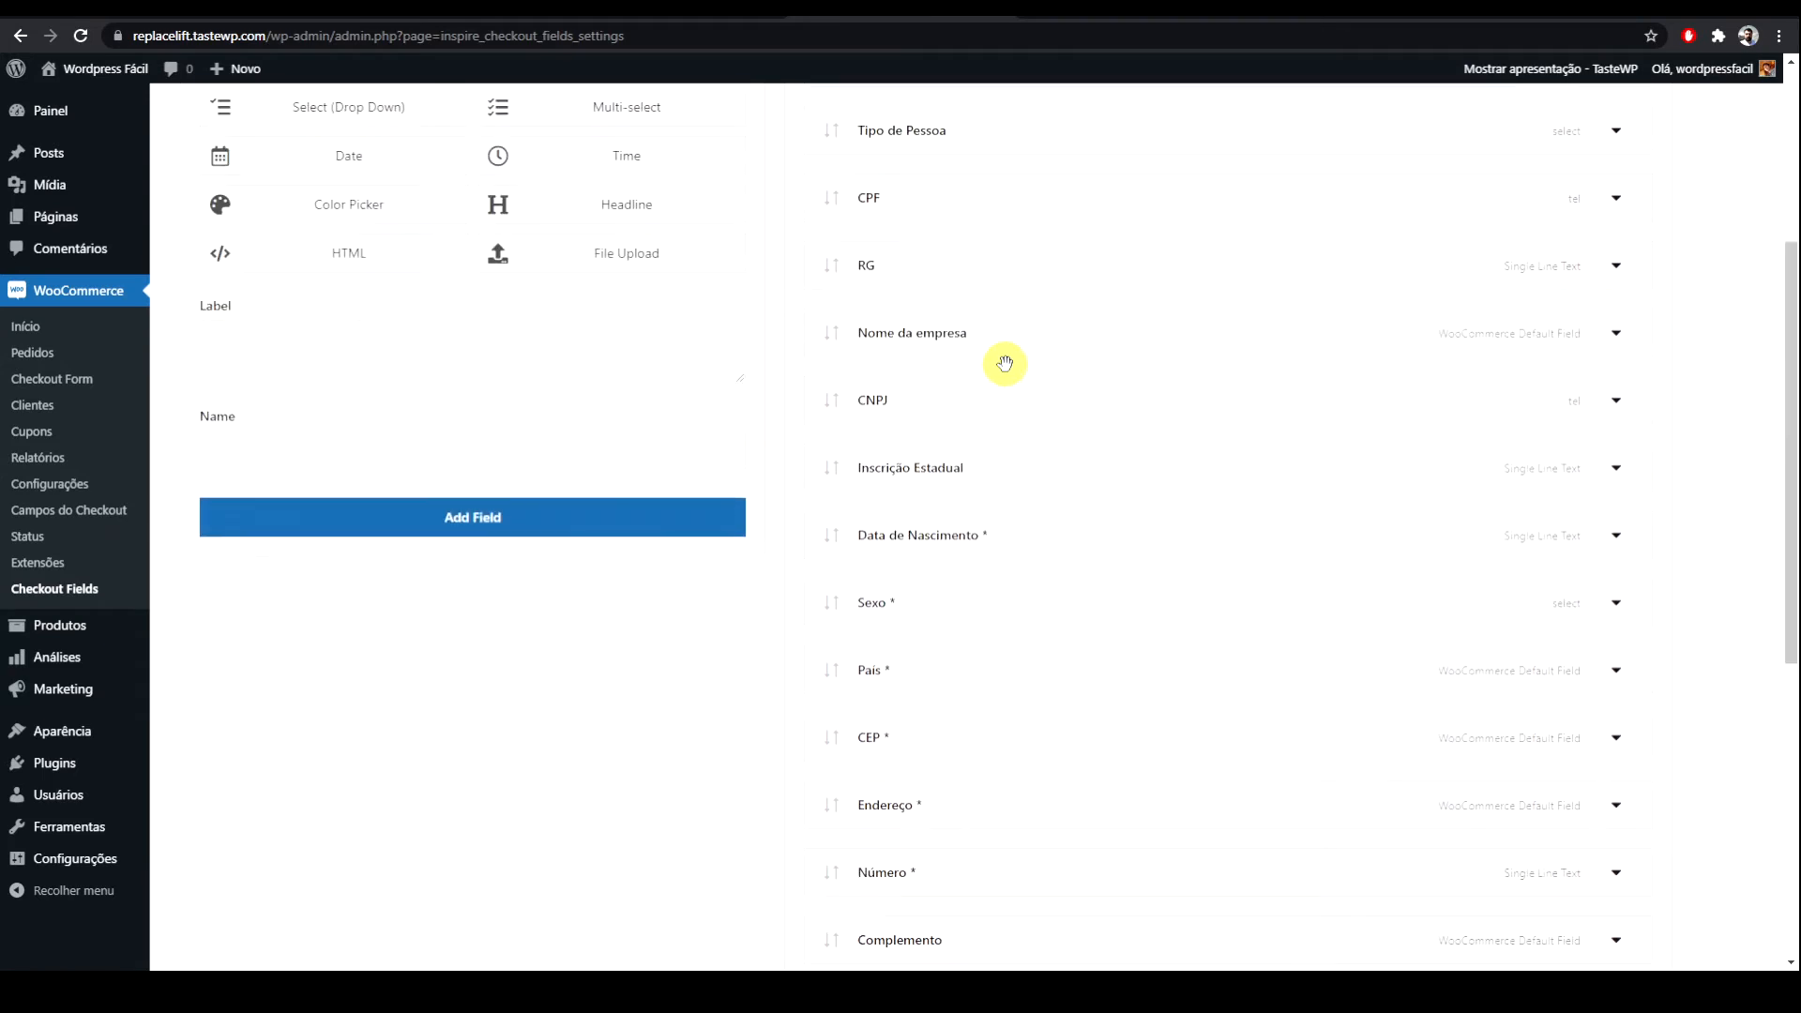
pyautogui.scroll(2, 1011, 370)
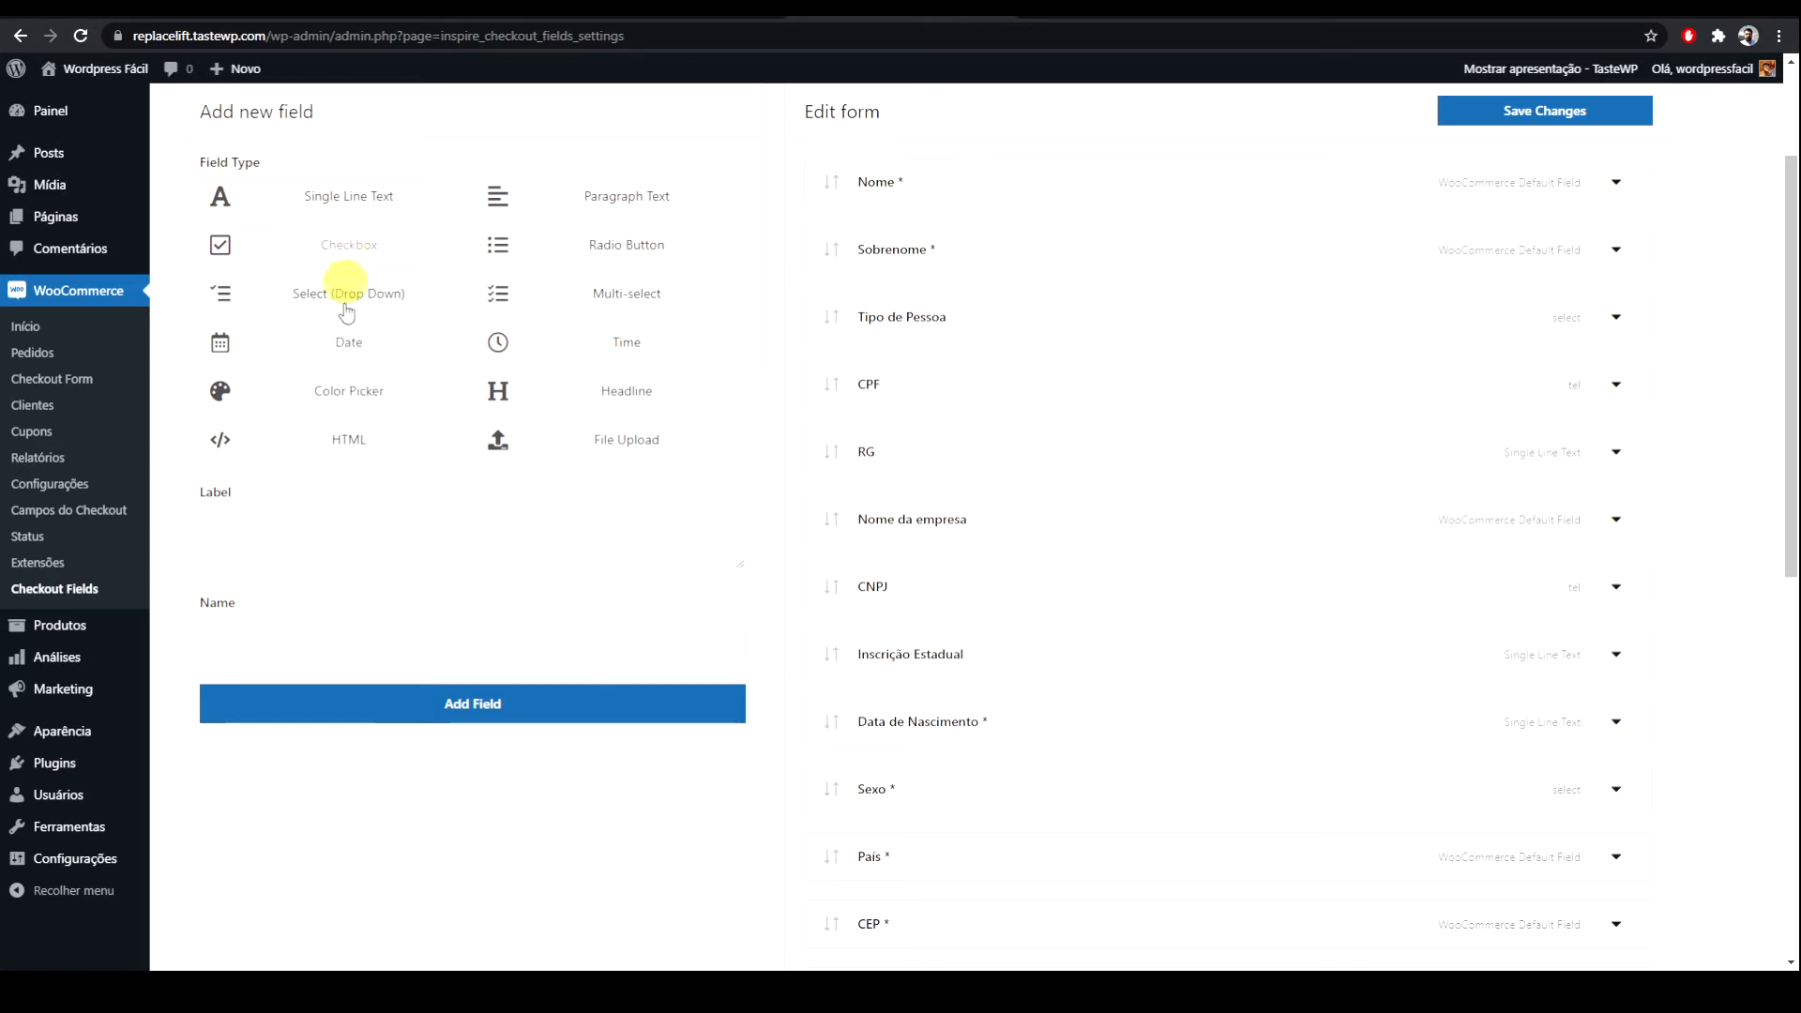
# Step: Check the HTML, File Upload, Headline, Time, Multi-select, Radio Button, Paragraph Text and Single Line Text types for a new billing field
pyautogui.click(376, 441)
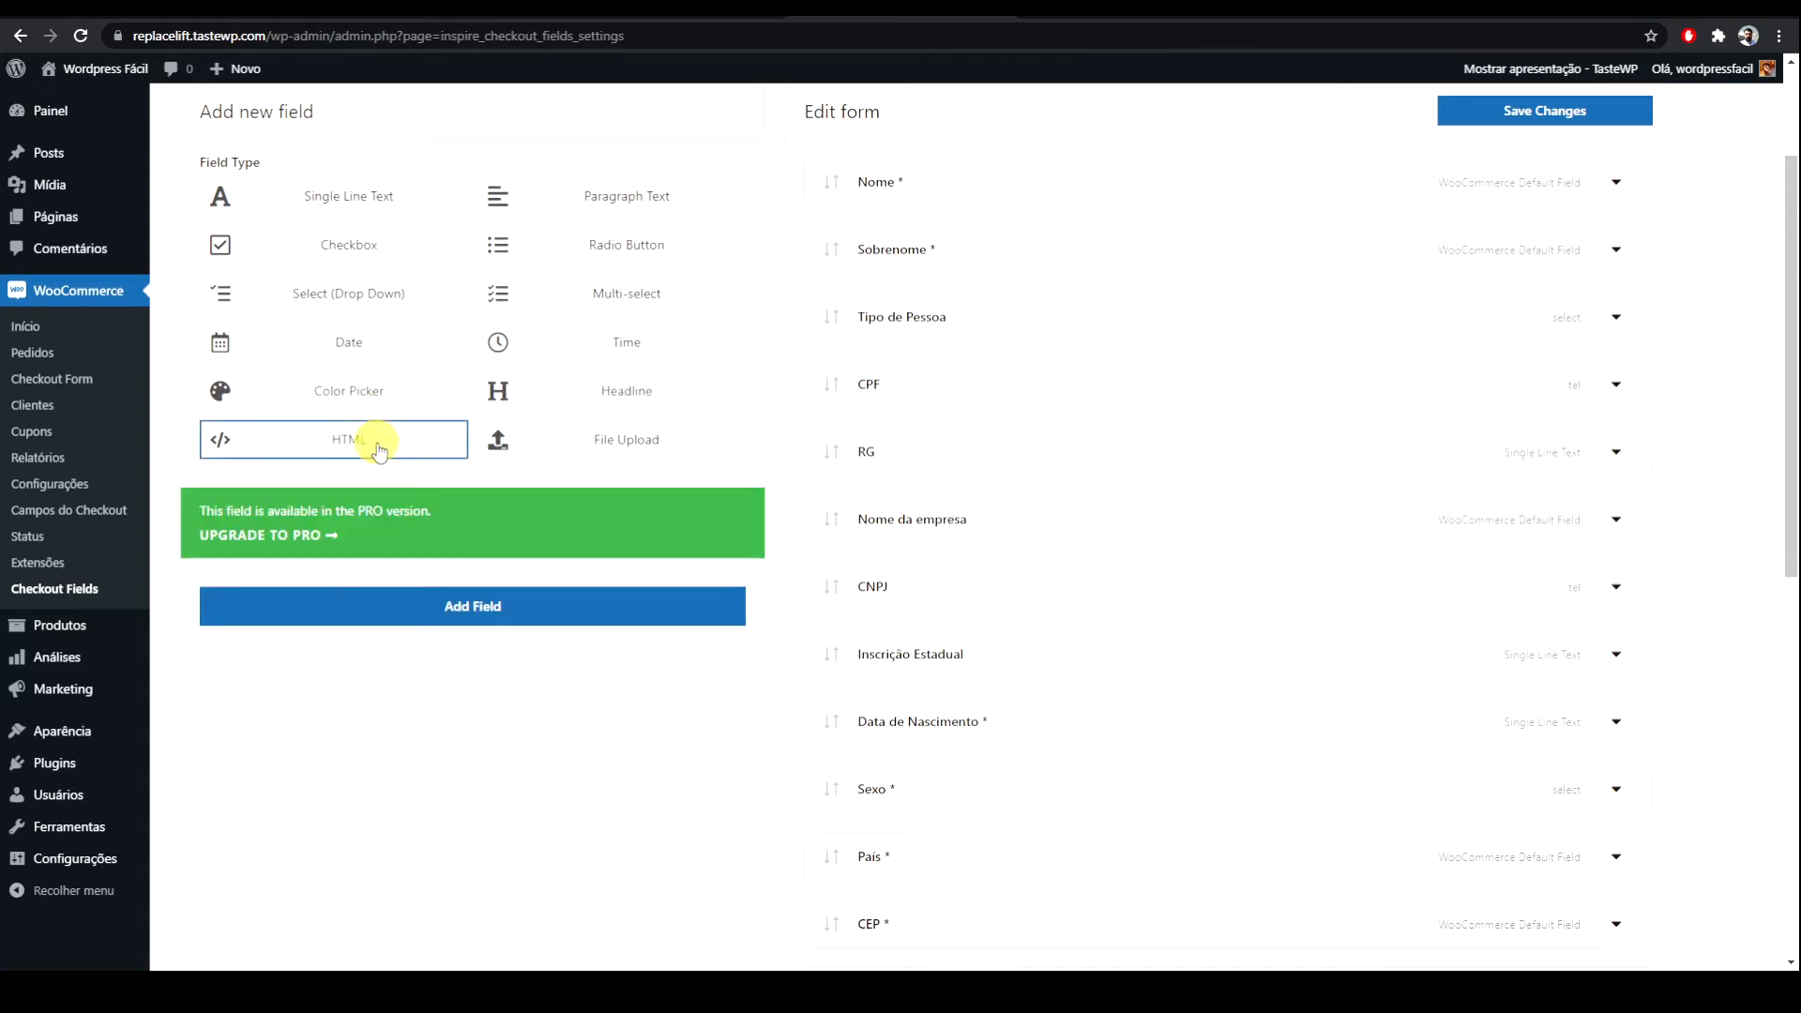
pyautogui.click(614, 441)
pyautogui.click(619, 390)
pyautogui.click(619, 348)
pyautogui.click(624, 294)
pyautogui.click(630, 245)
pyautogui.click(642, 205)
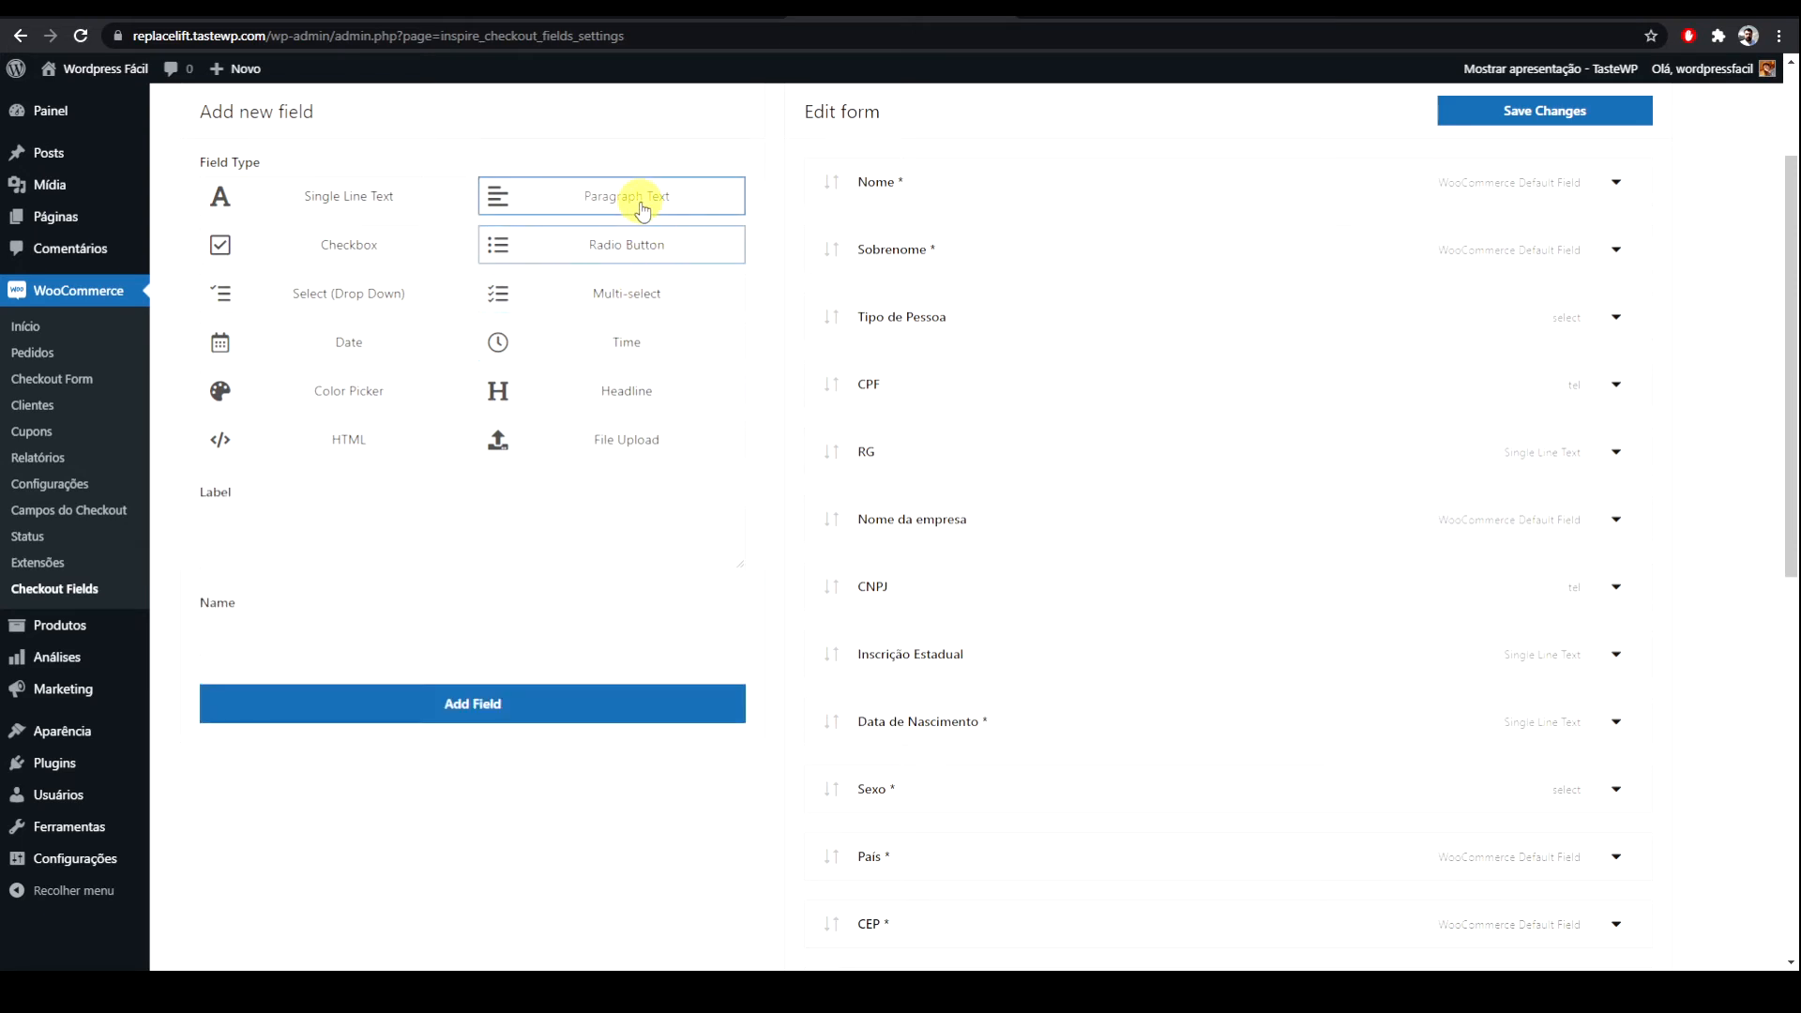
pyautogui.click(354, 199)
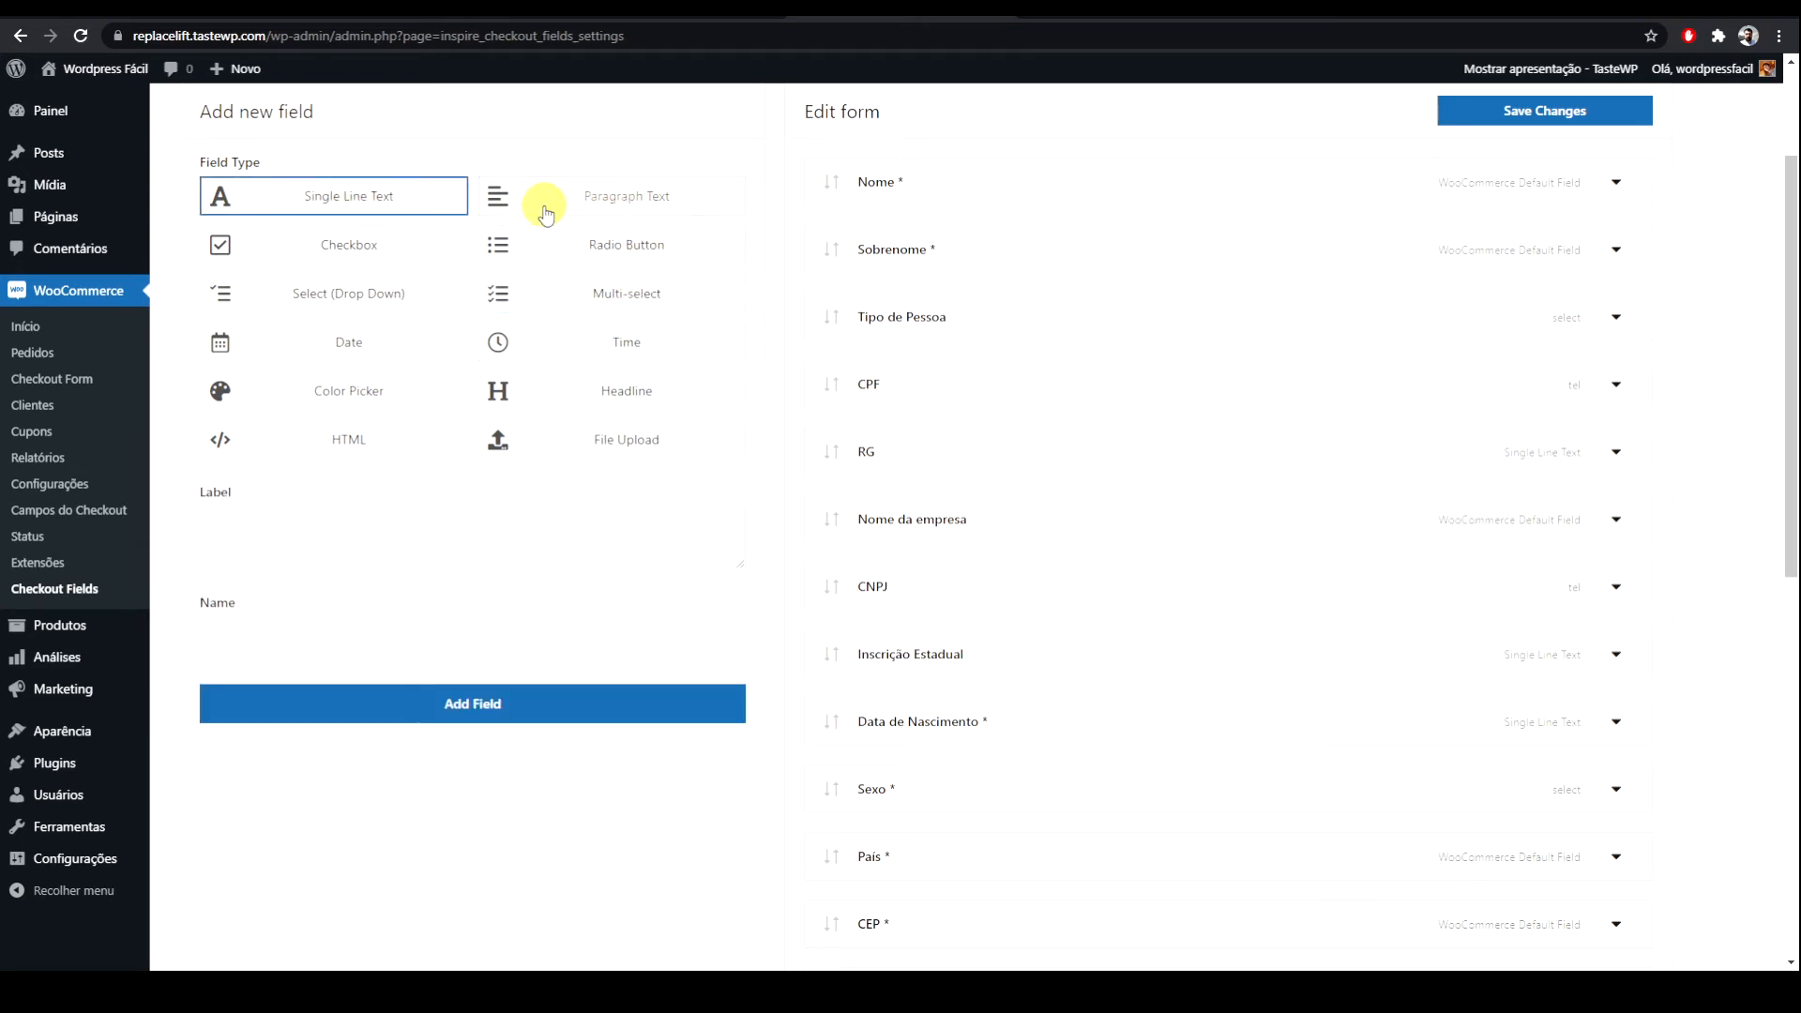
pyautogui.scroll(1, 995, 234)
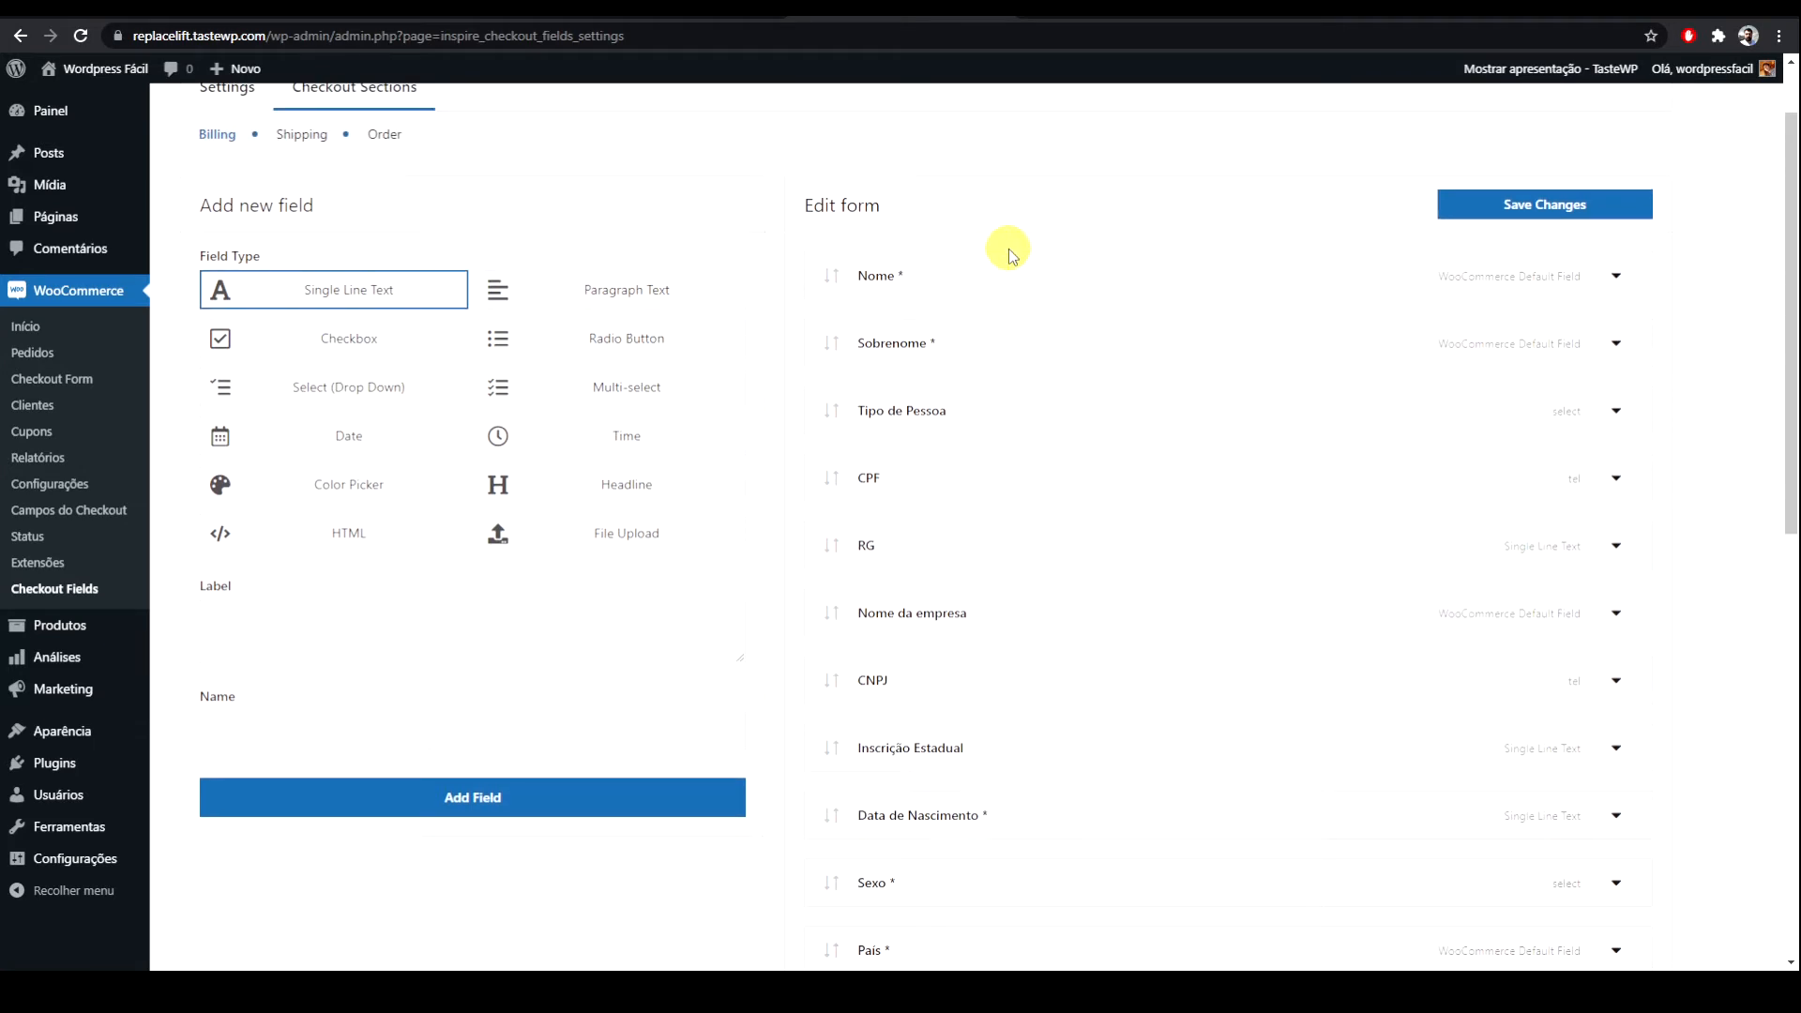
pyautogui.scroll(-3, 1202, 322)
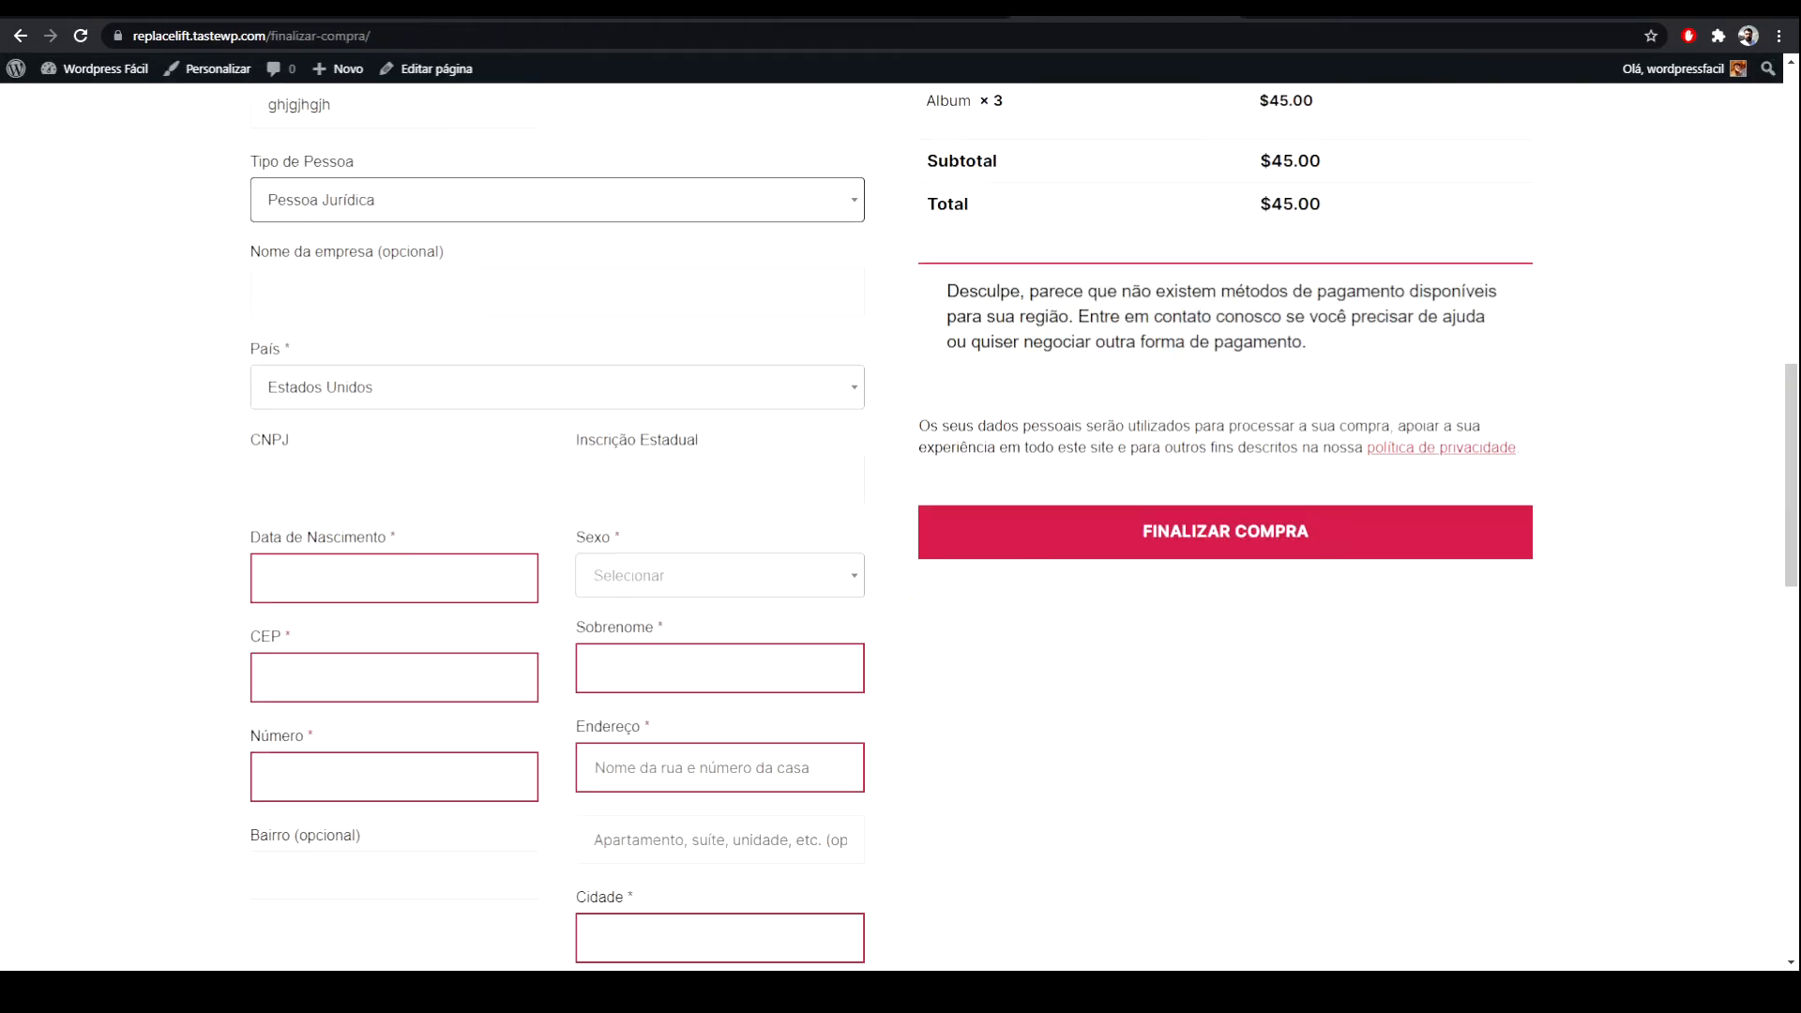
# Step: Open the Número billing field in the Flexible Checkout Fields editor and check its general and conditional logic settings
pyautogui.scroll(-2, 414, 675)
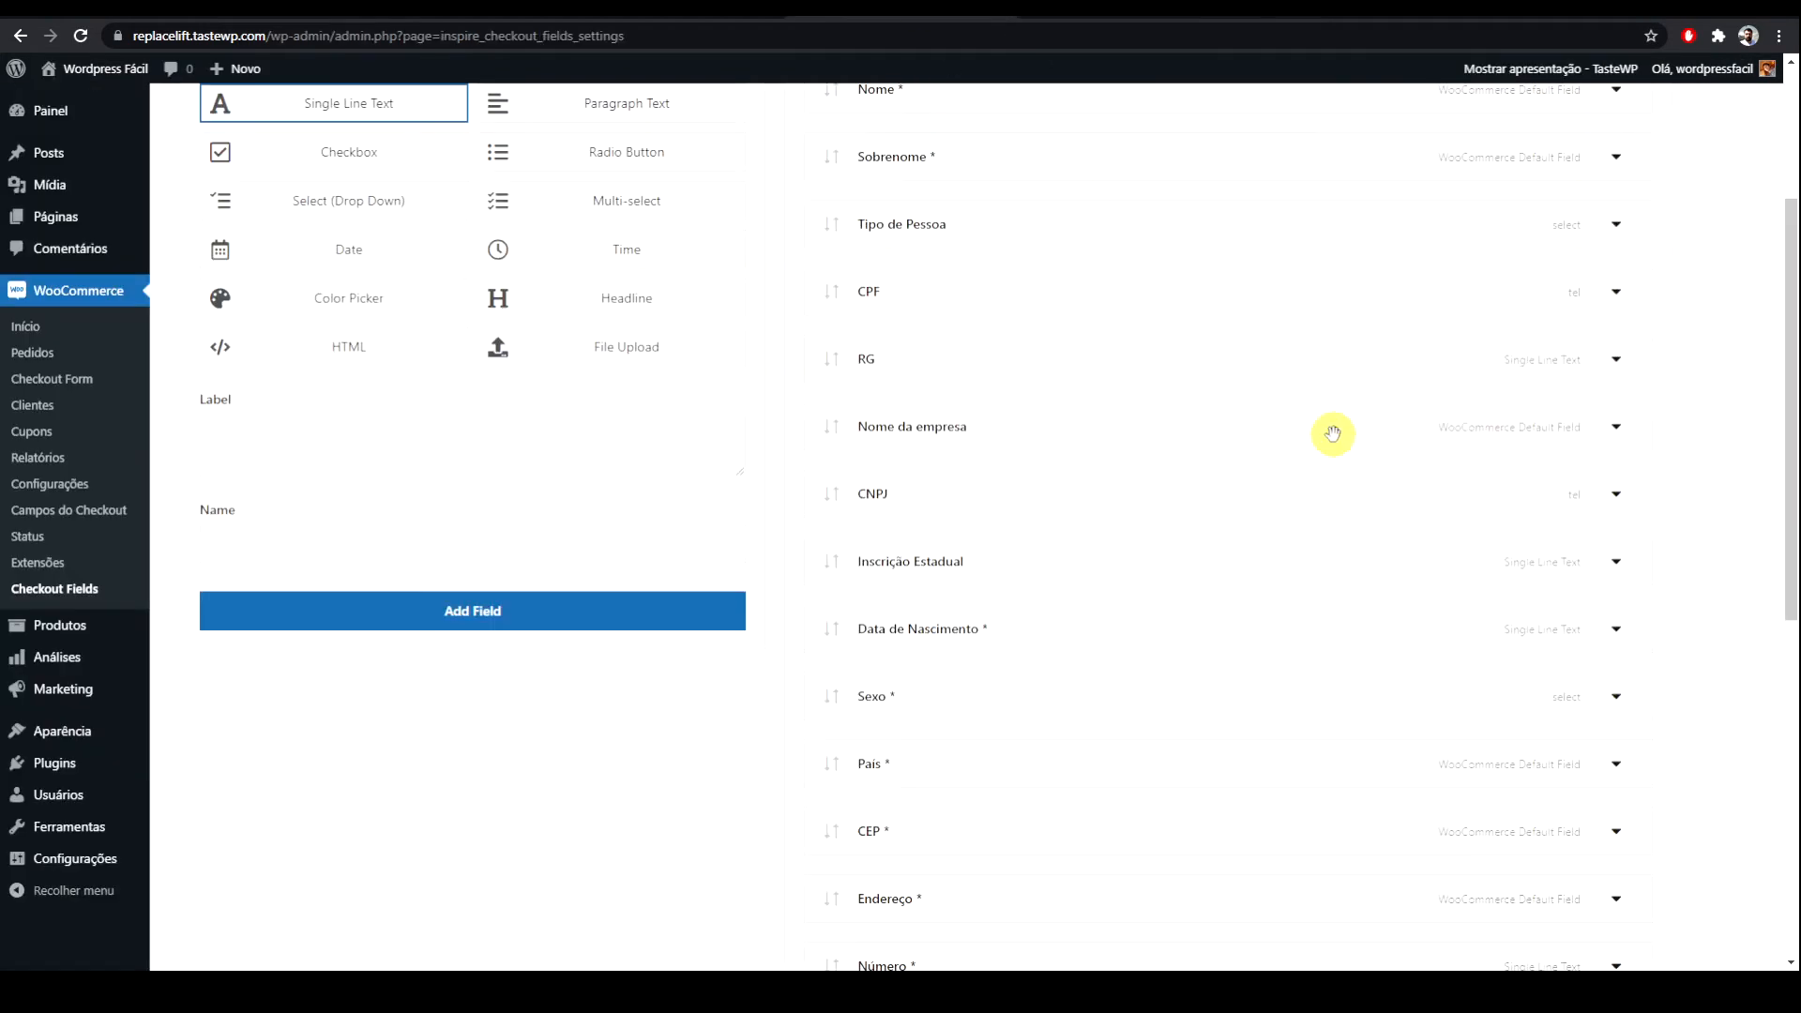
pyautogui.scroll(-6, 1332, 433)
pyautogui.scroll(-1, 1045, 554)
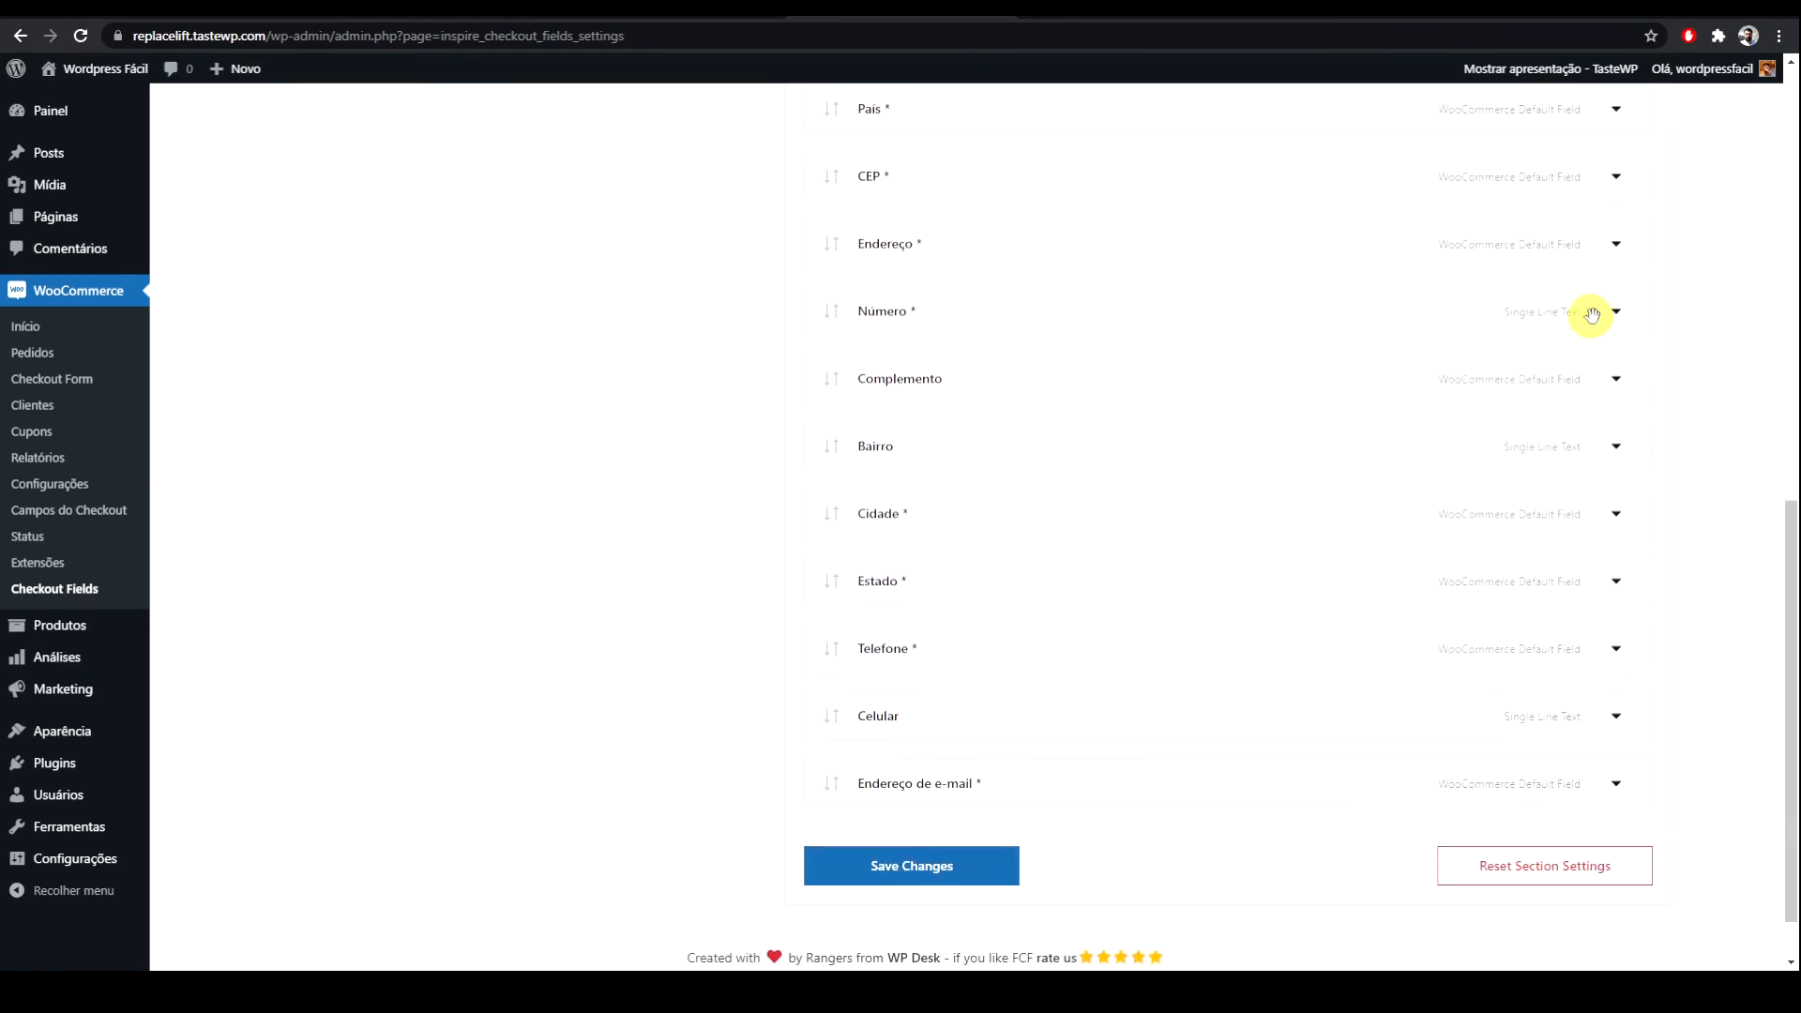
pyautogui.click(1588, 315)
pyautogui.scroll(-1, 1051, 591)
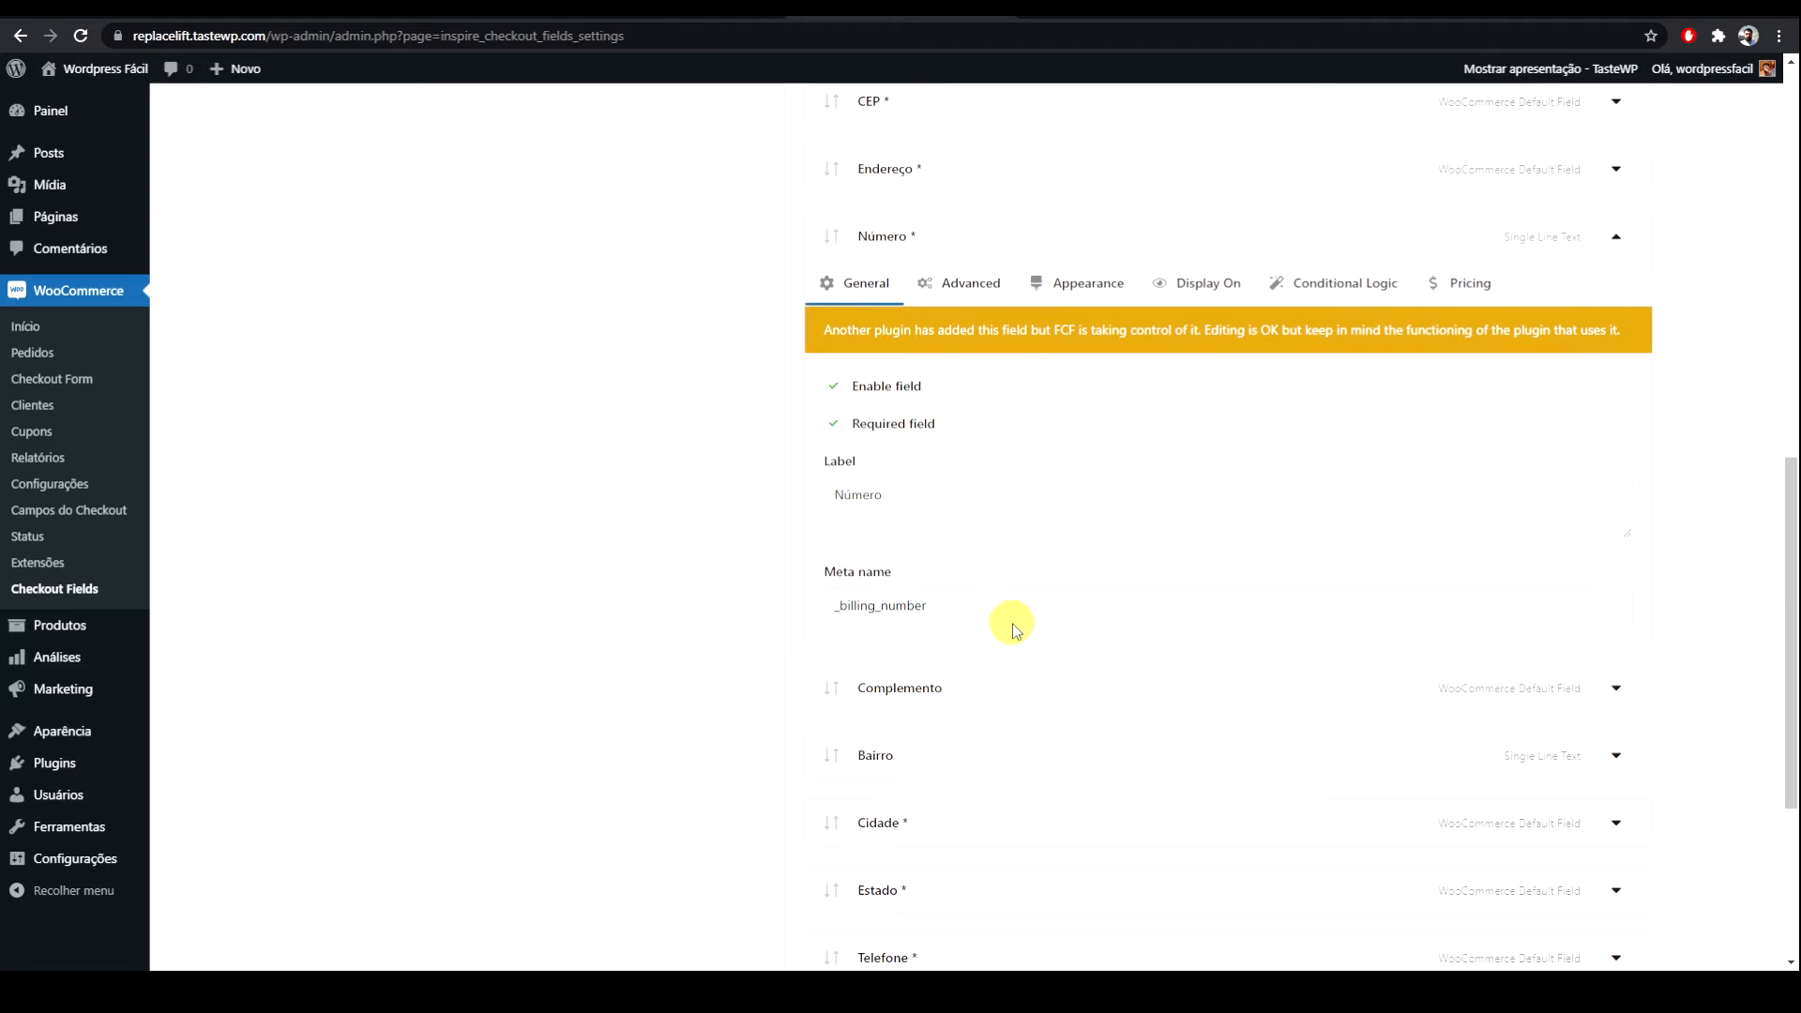
pyautogui.scroll(-2, 1013, 625)
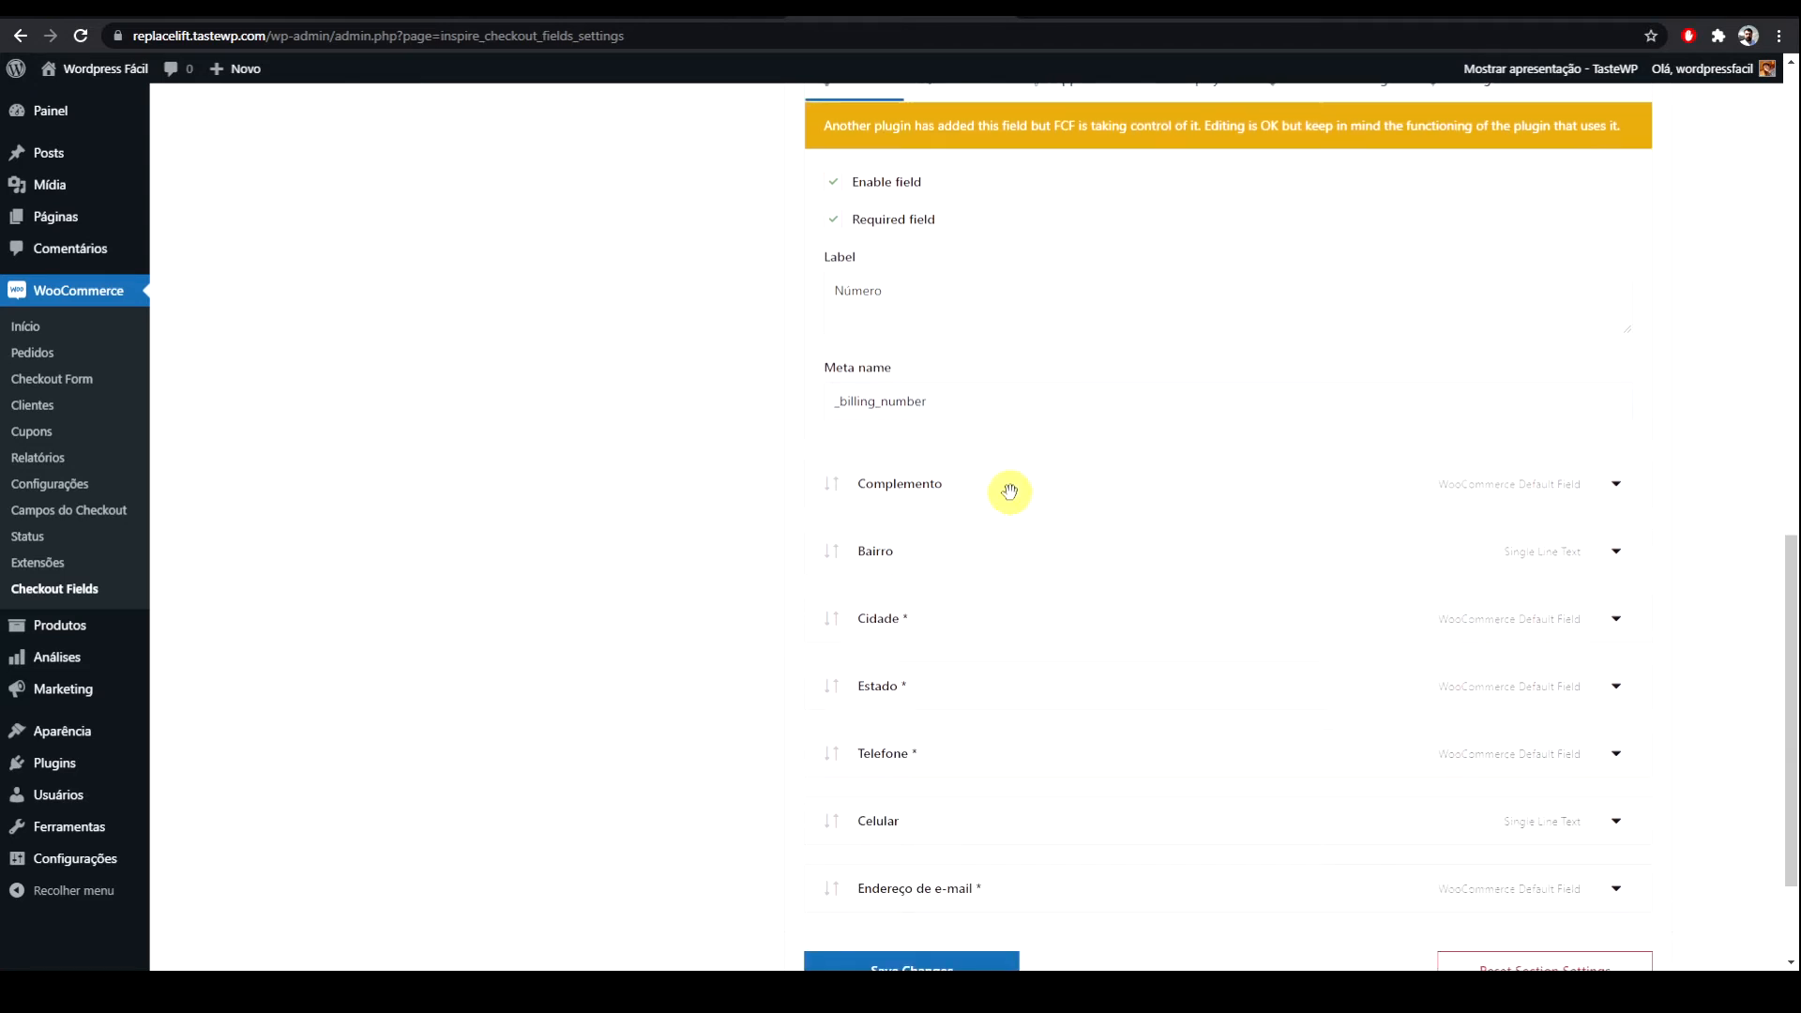
pyautogui.scroll(2, 1009, 492)
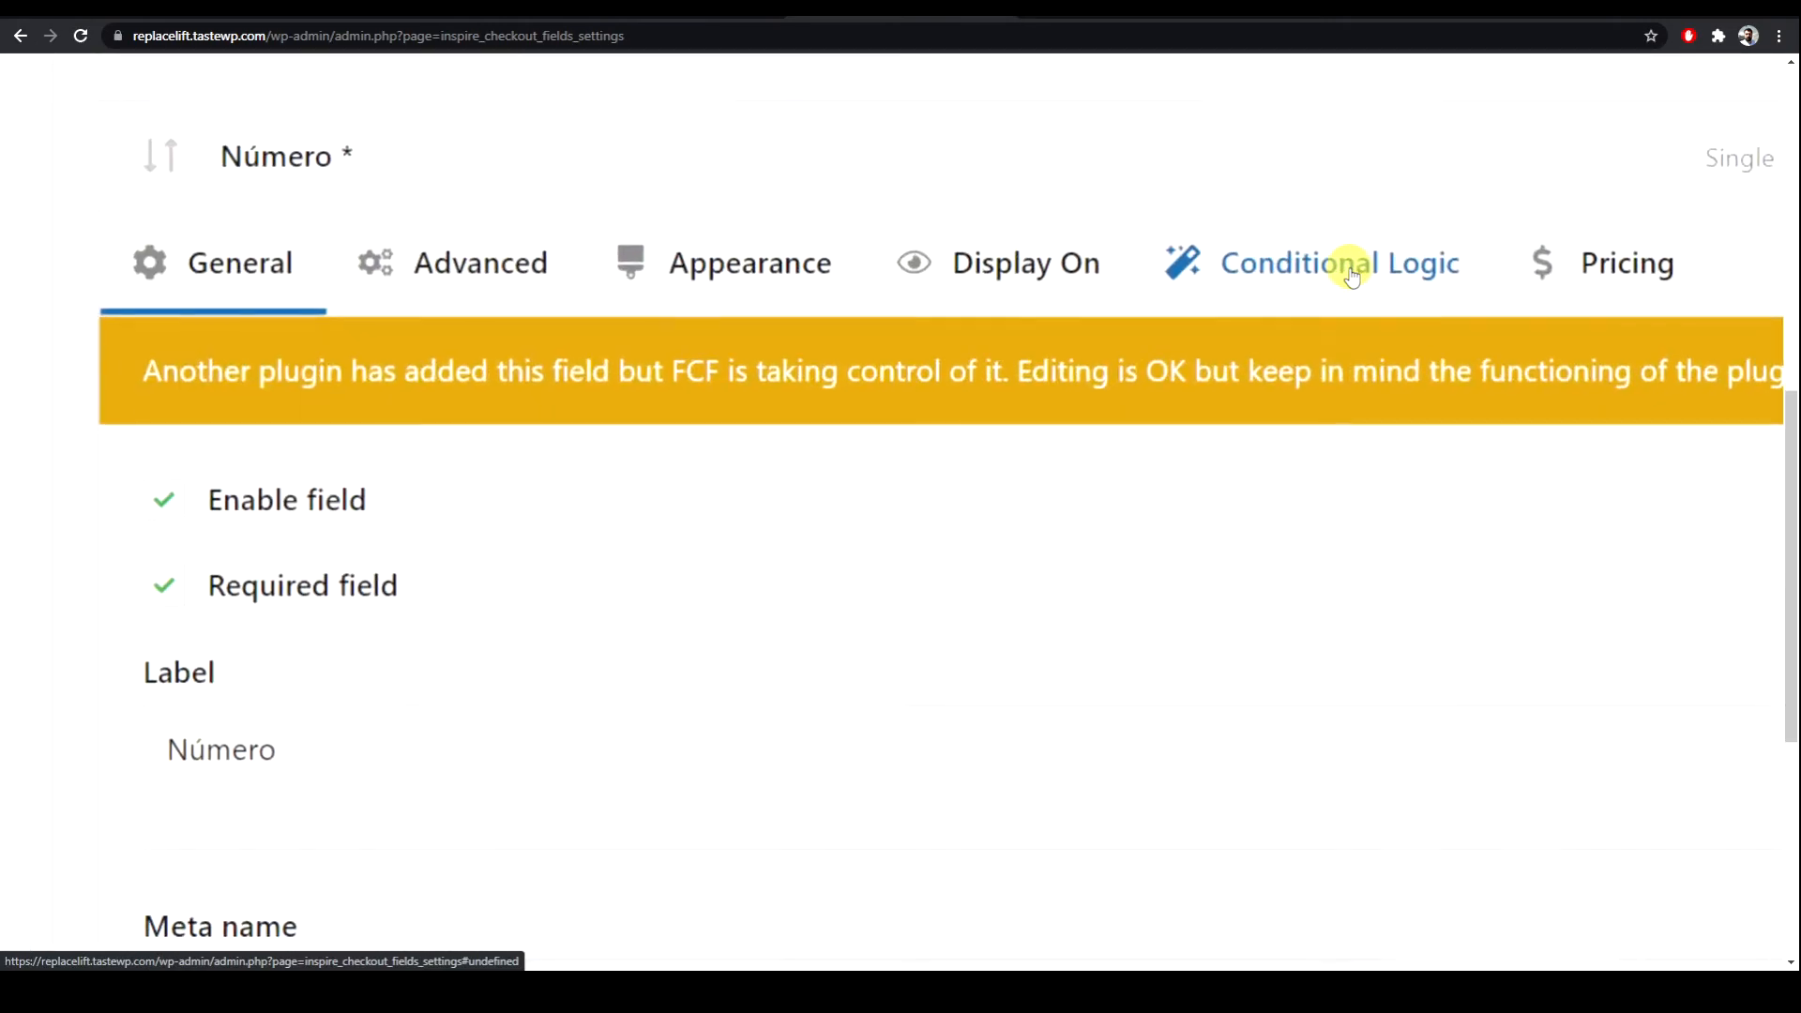
pyautogui.click(1343, 280)
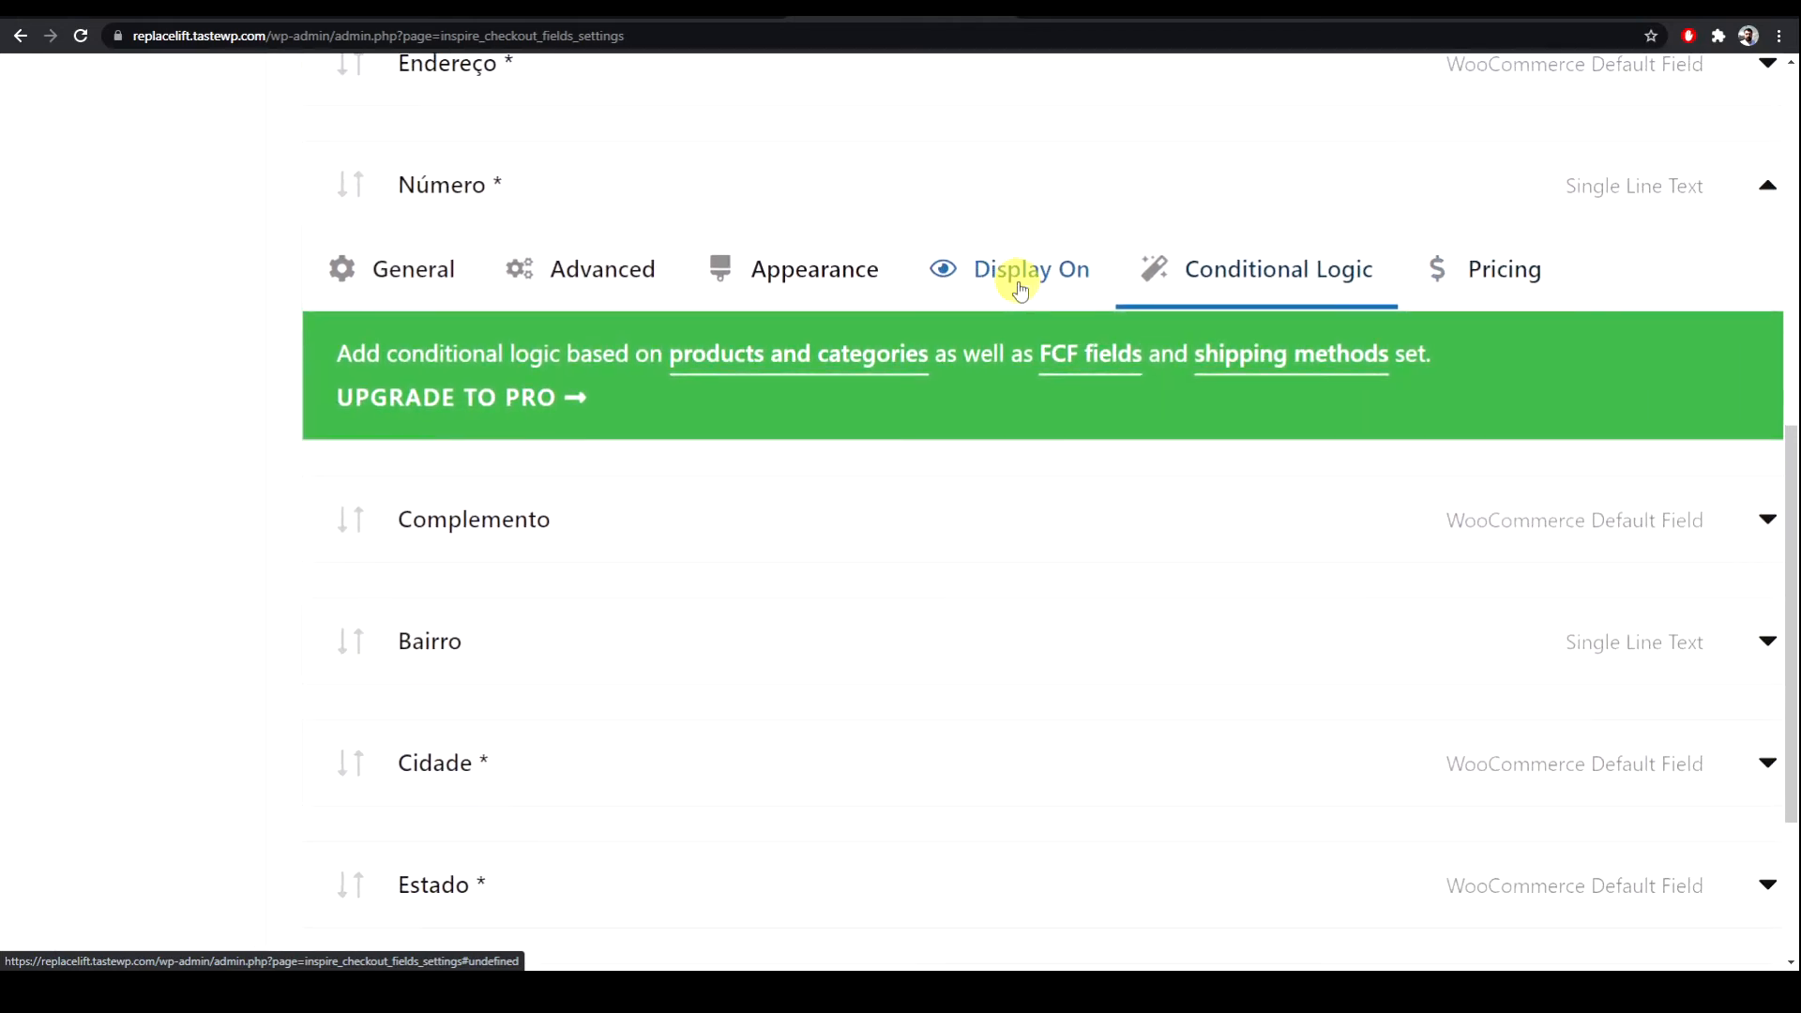
# Step: Remove form-row-first from the Número field's CSS class, leaving only address-field, and collapse the field
pyautogui.click(812, 279)
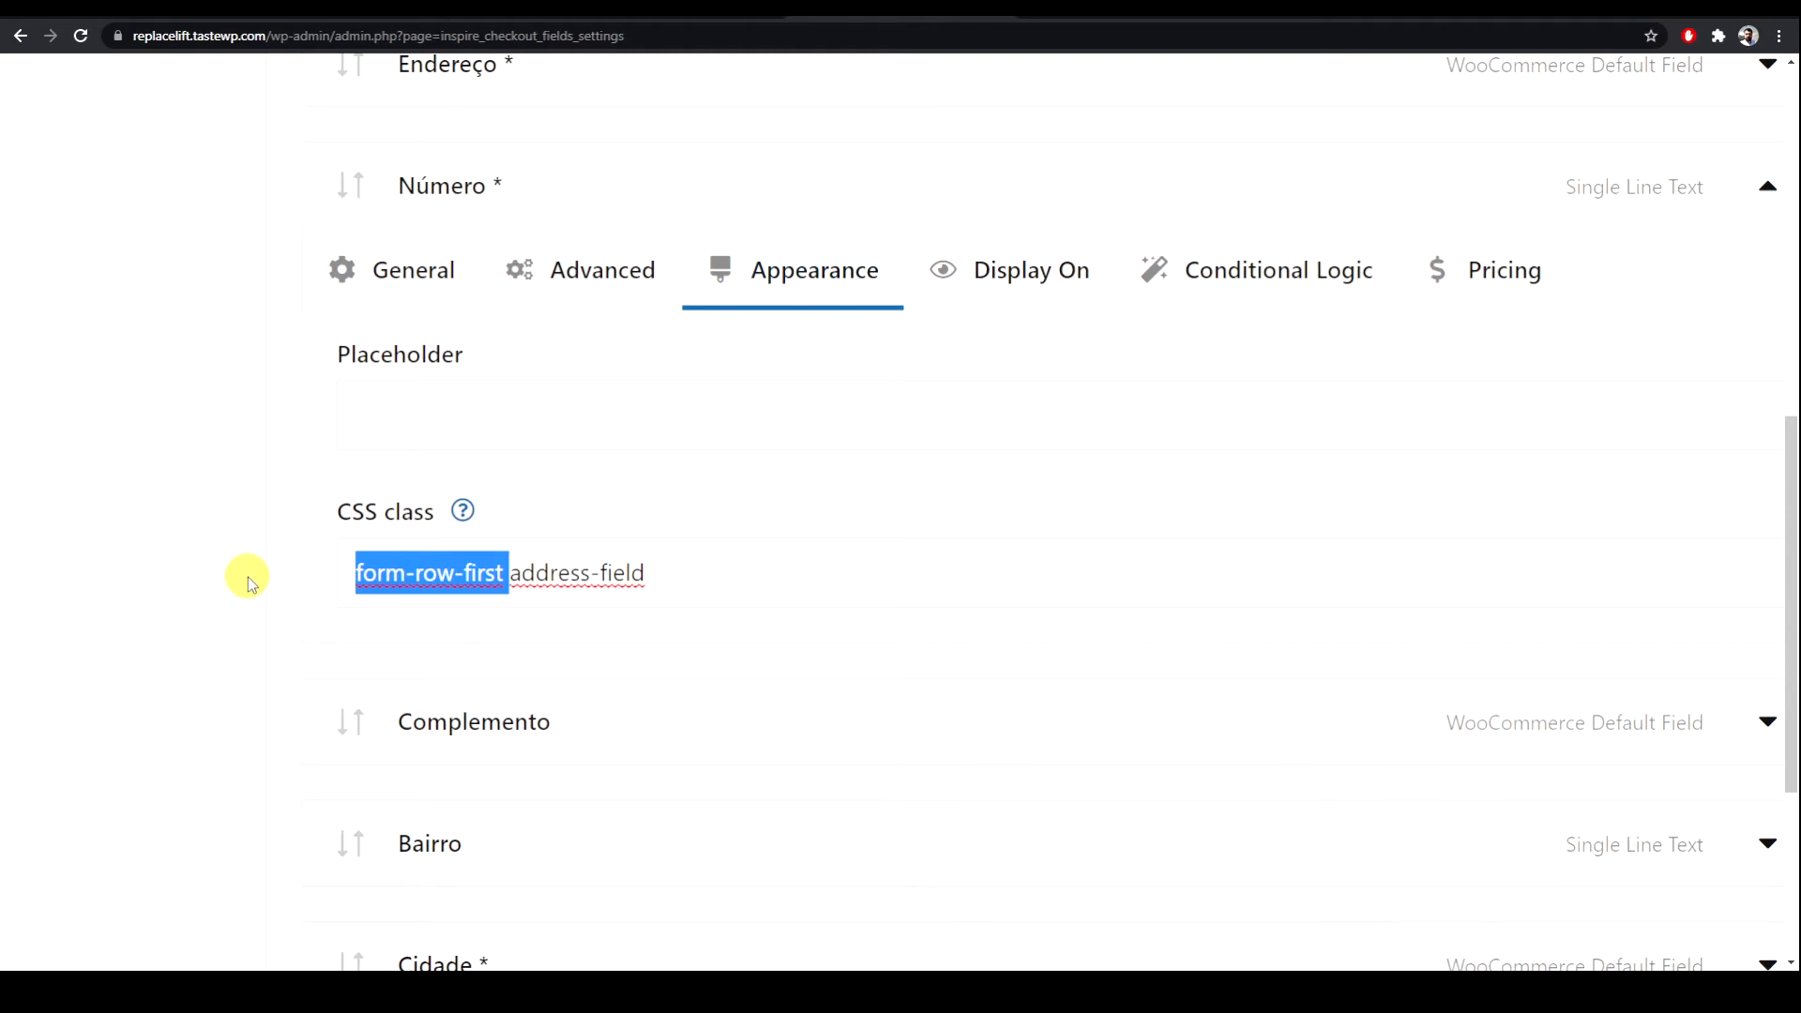
pyautogui.press('BackSpace')
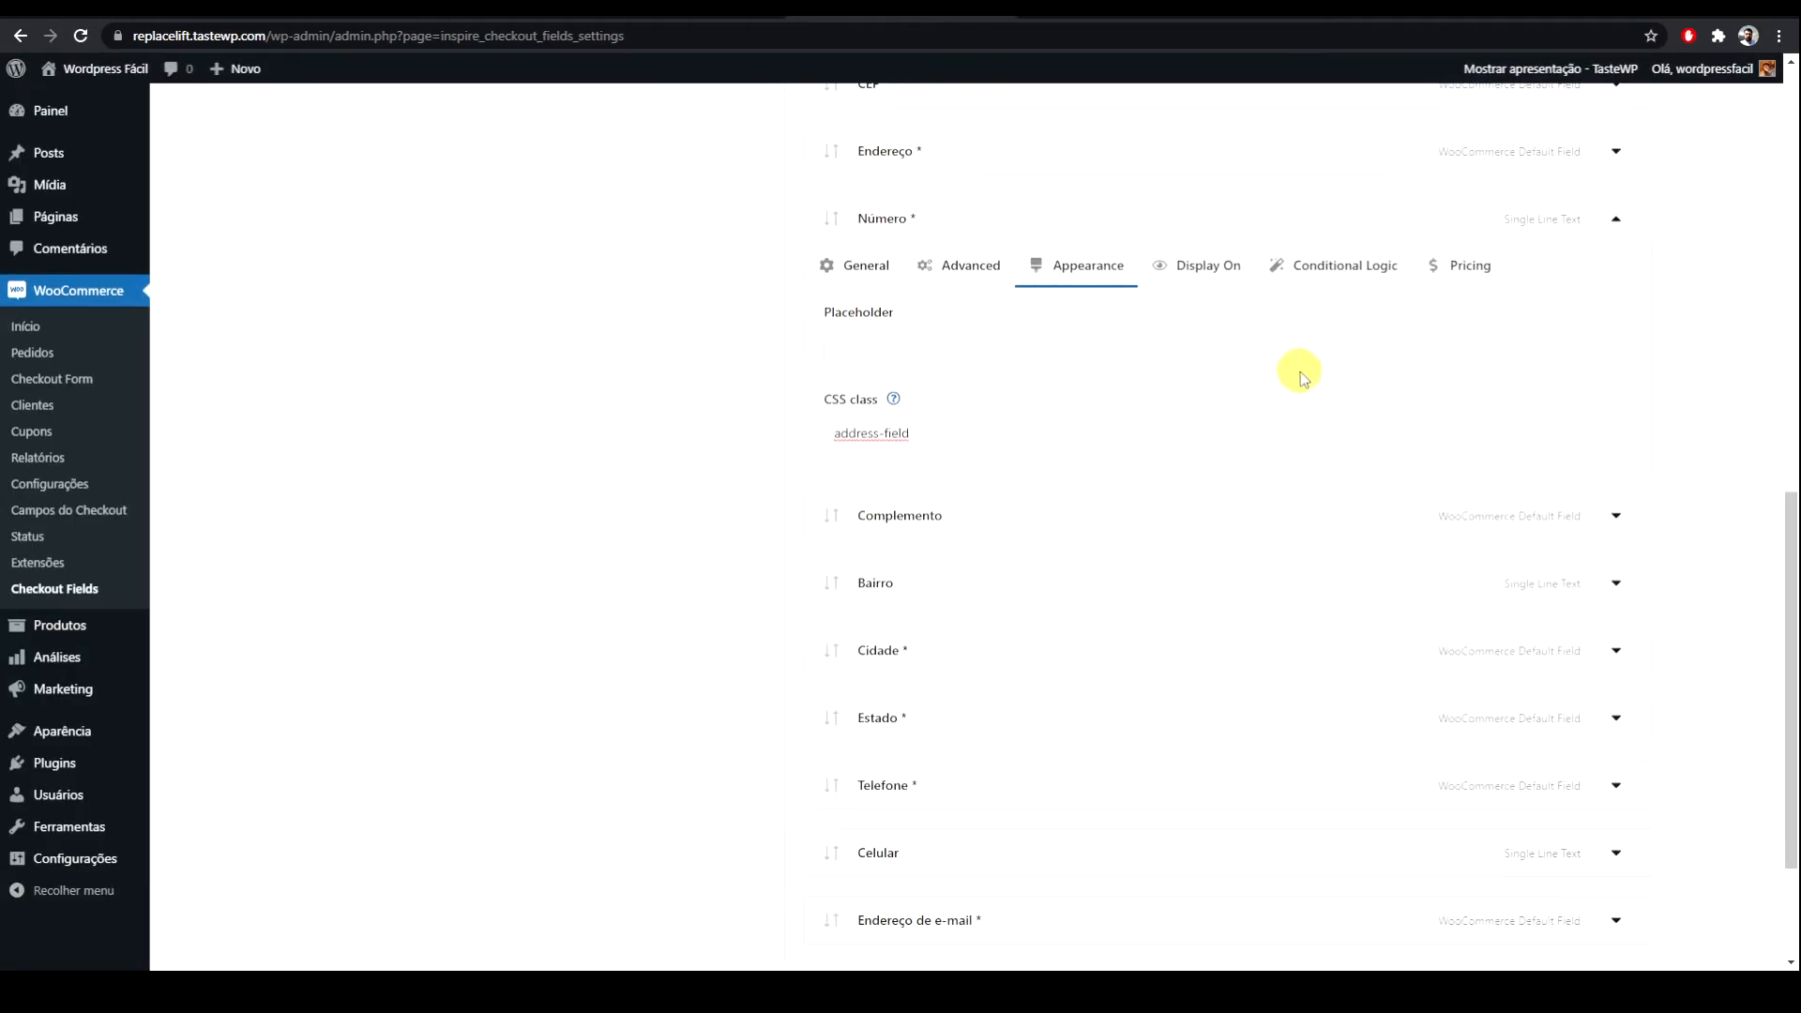
pyautogui.click(1767, 186)
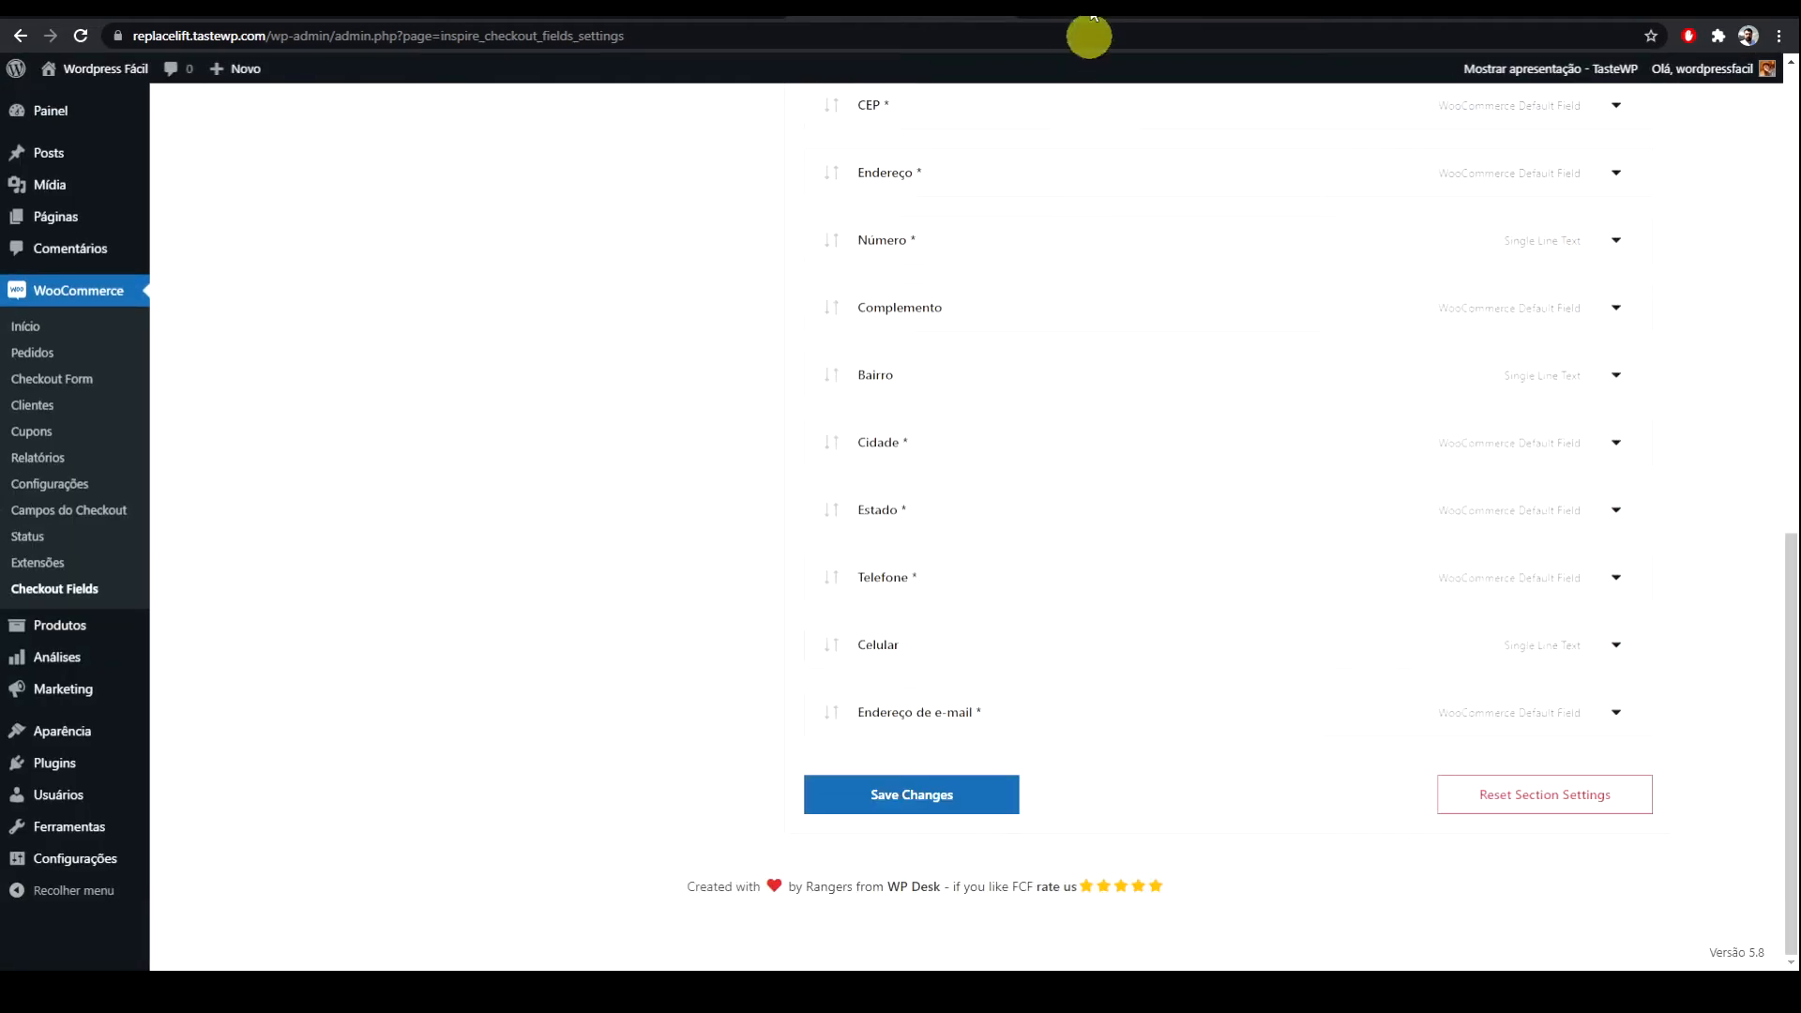
# Step: Glance at the checkout page's field layout, and copy form-row-wide from the Estado field's CSS class in the editor
pyautogui.click(1097, 10)
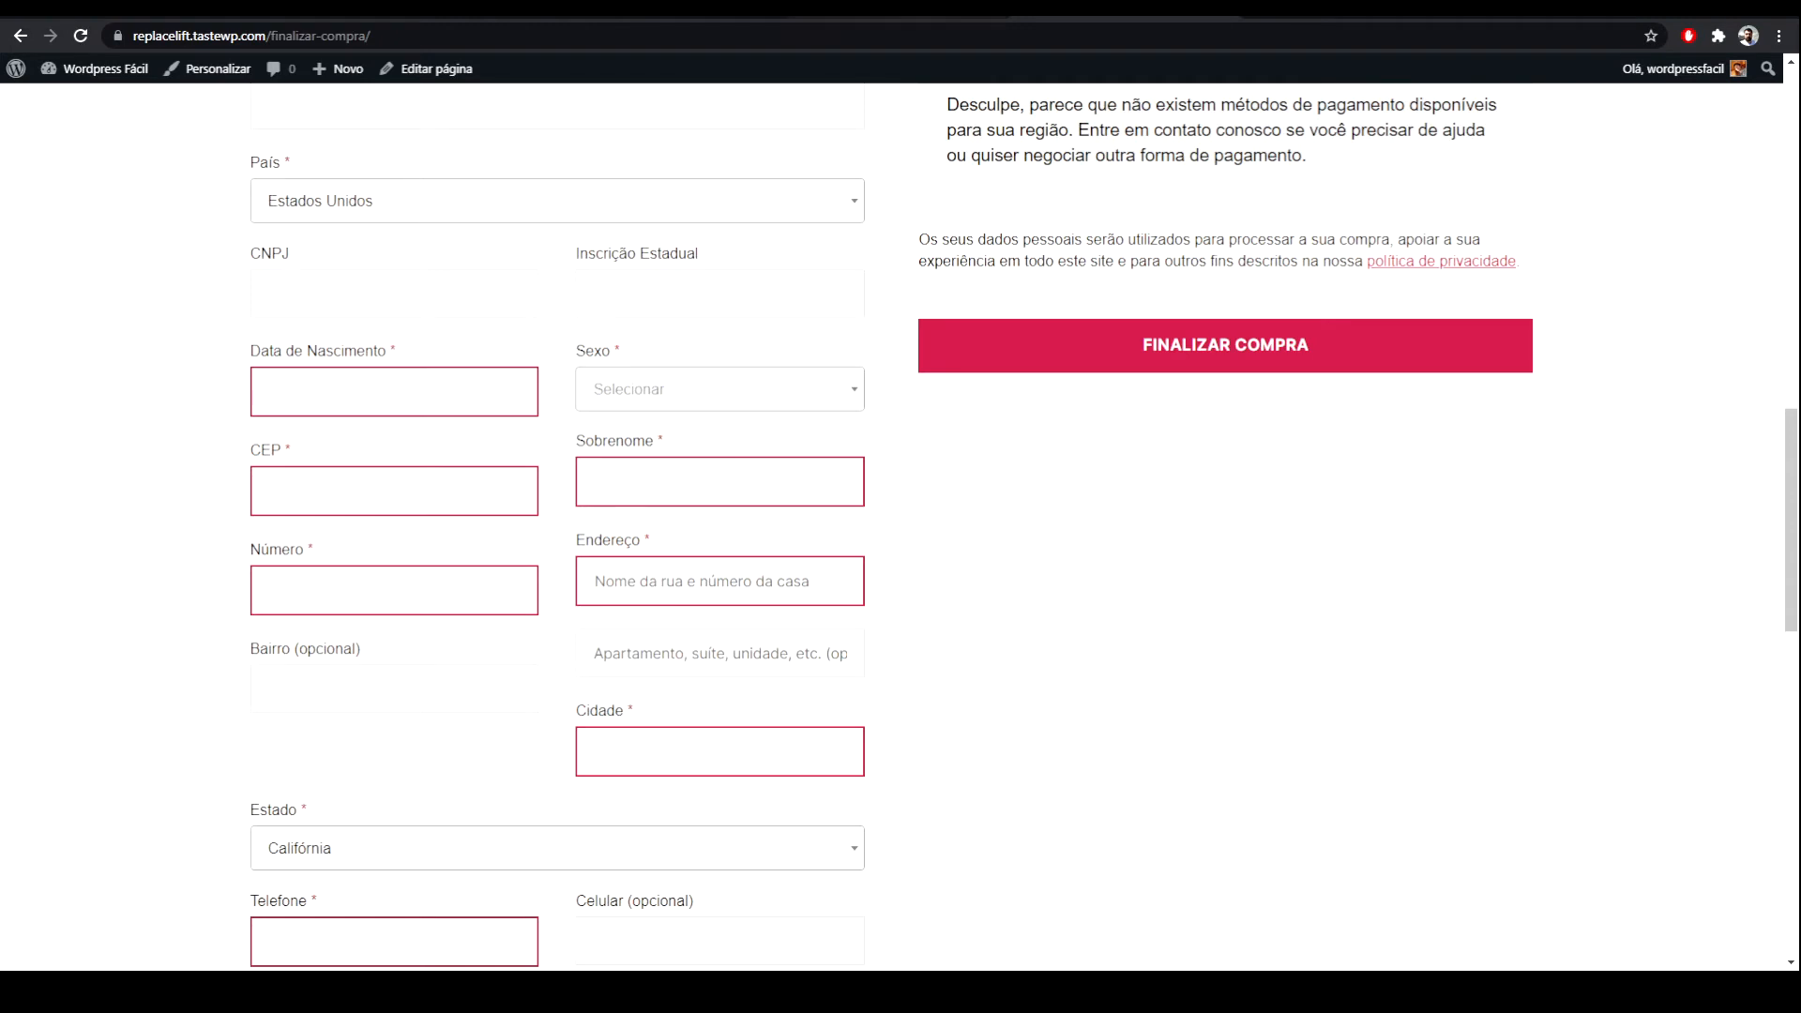
pyautogui.click(898, 11)
pyautogui.click(1162, 523)
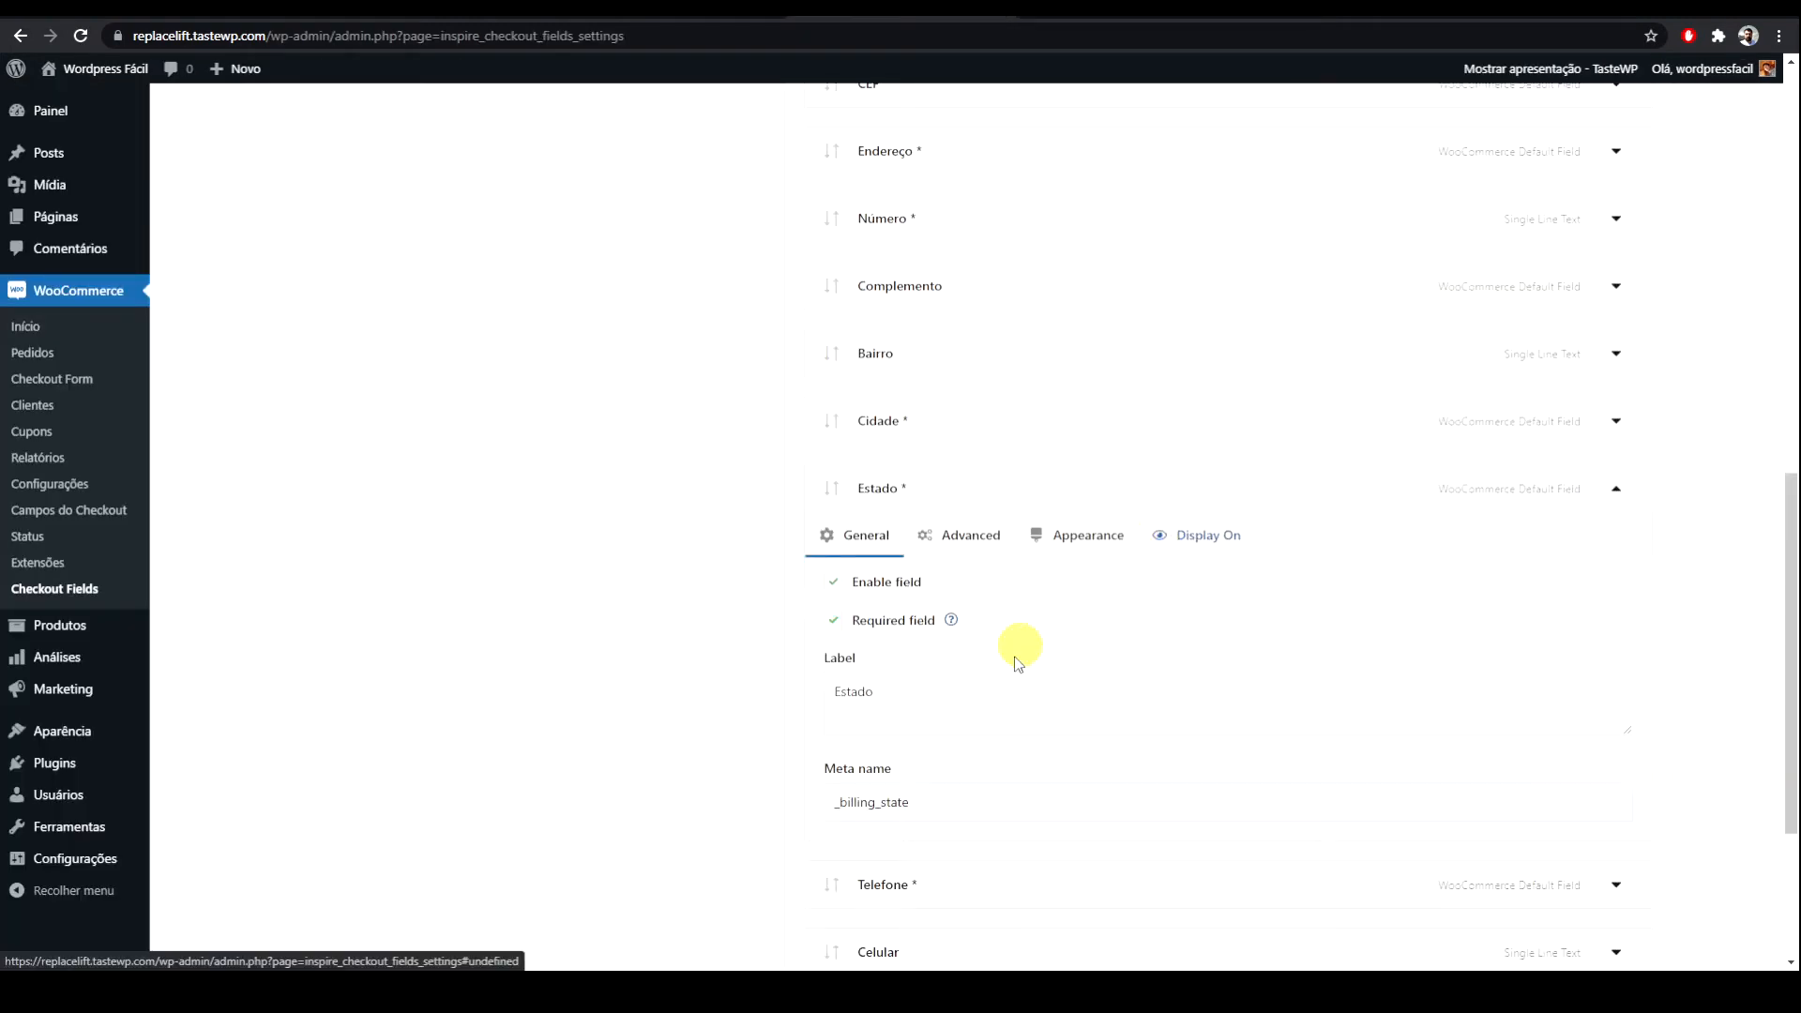
pyautogui.click(1079, 542)
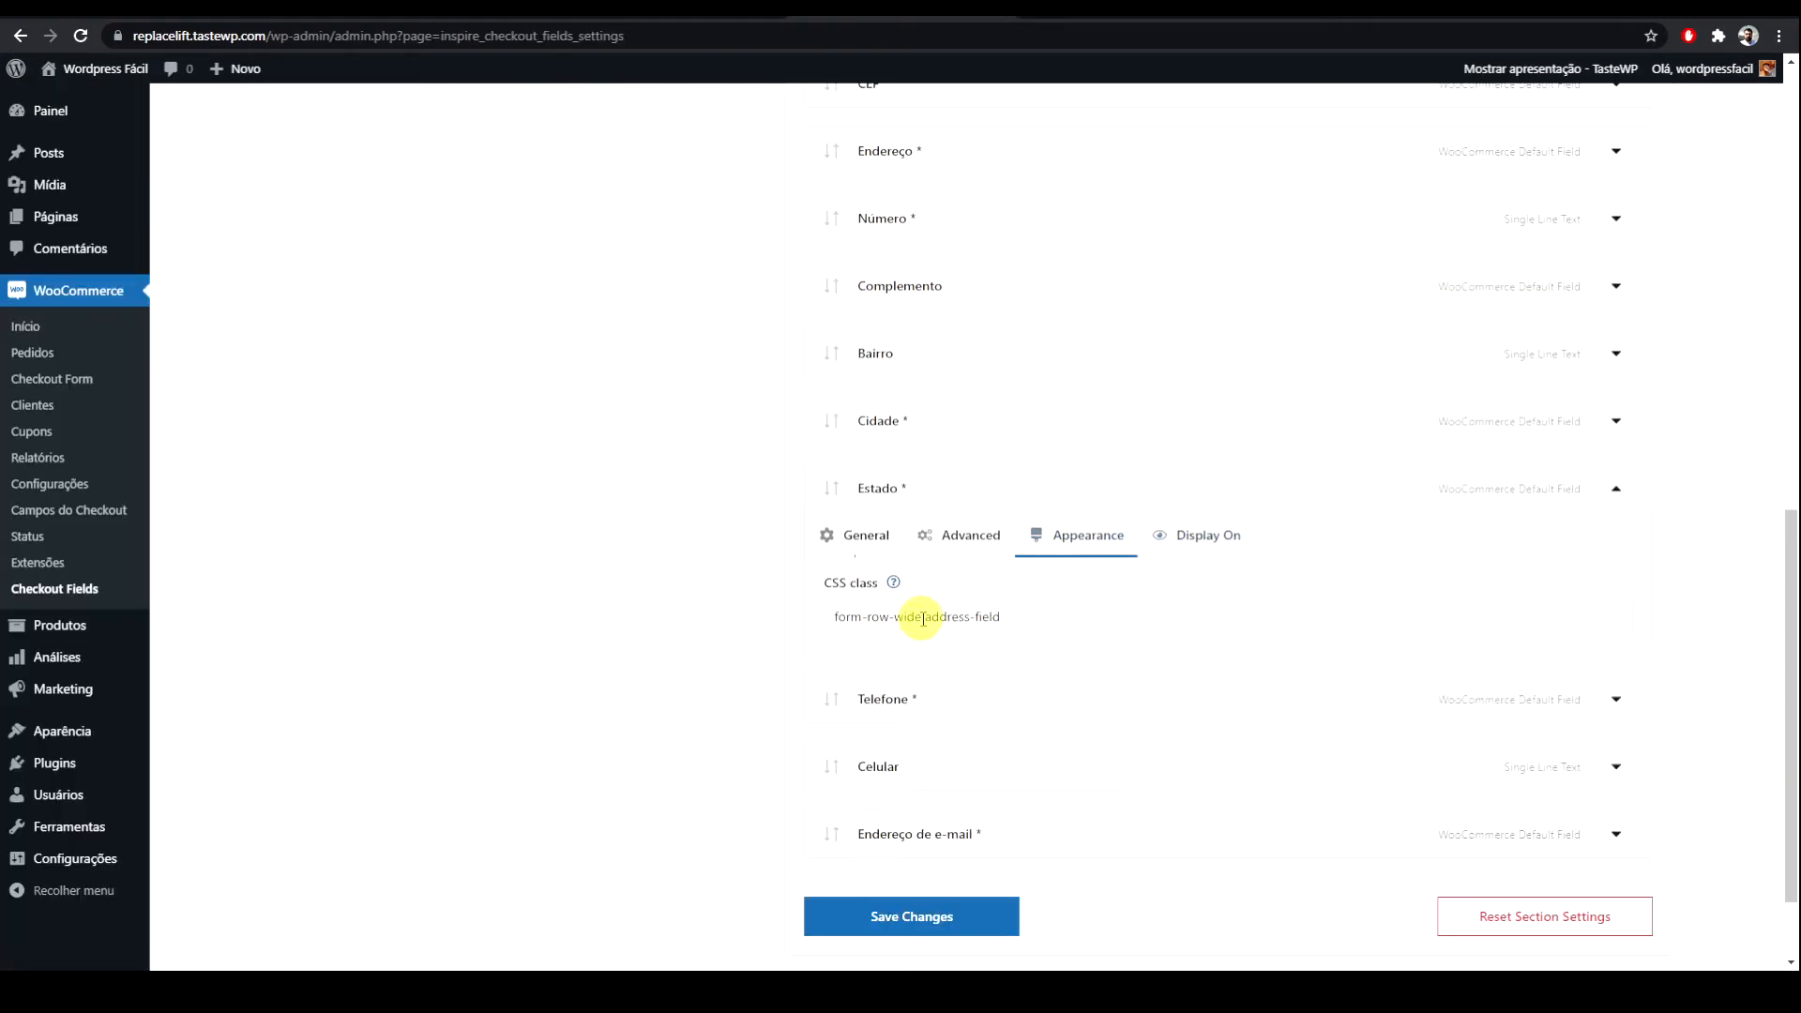
pyautogui.moveTo(923, 619); pyautogui.dragTo(682, 638)
pyautogui.hotkey('ctrl', 'c')
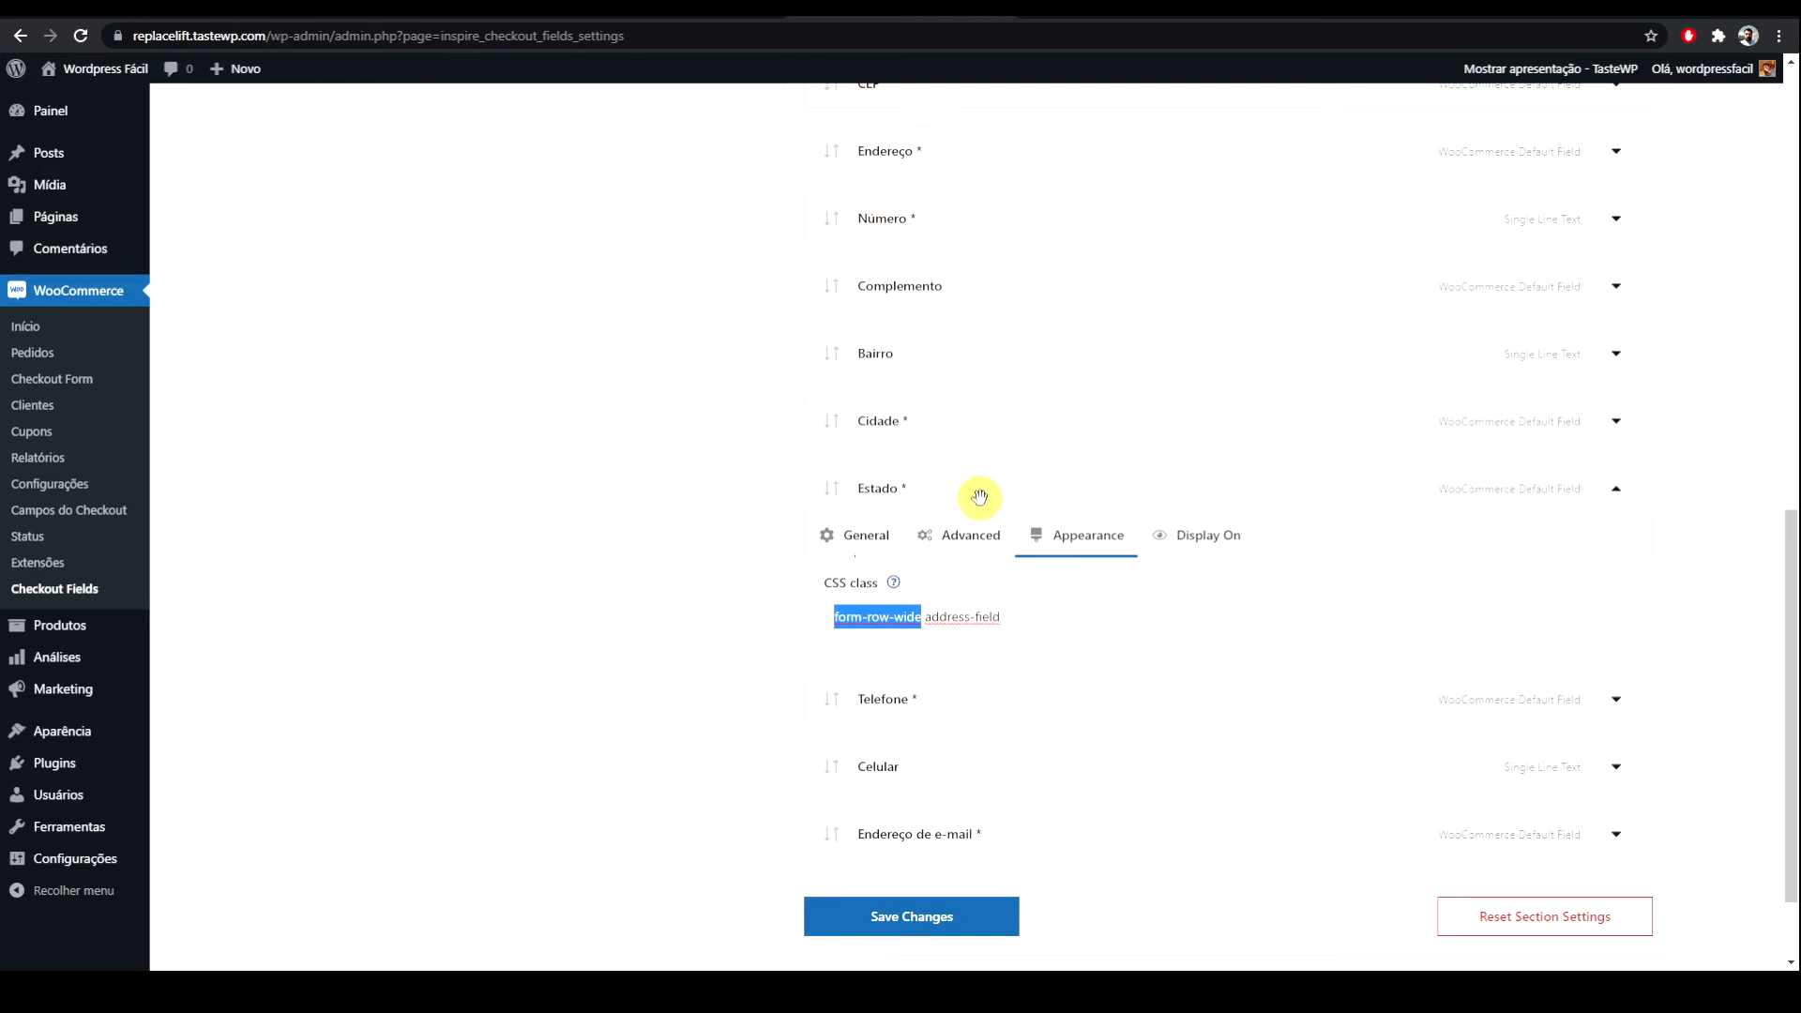
# Step: Set the Bairro field's CSS class to form-row-wide address-field and collapse the field
pyautogui.click(966, 363)
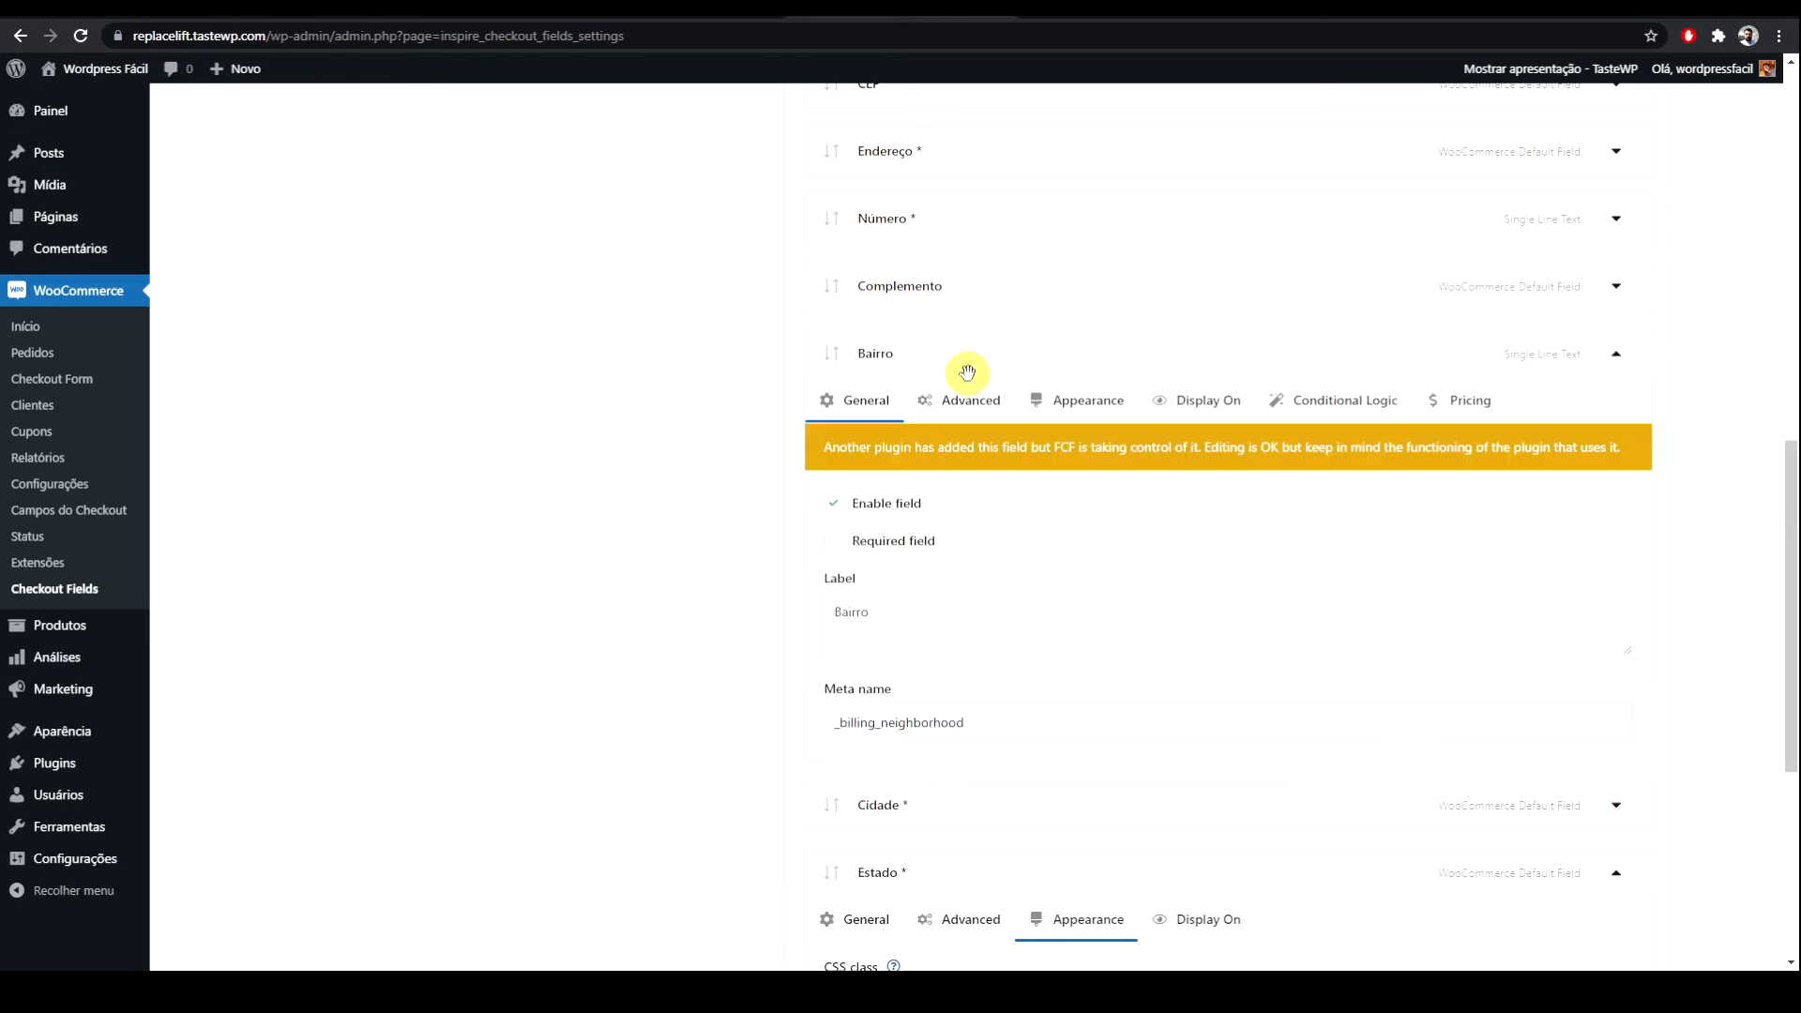
pyautogui.click(1100, 398)
pyautogui.moveTo(920, 566); pyautogui.dragTo(765, 589)
pyautogui.press('BackSpace')
pyautogui.write('form-row-wide address-field')
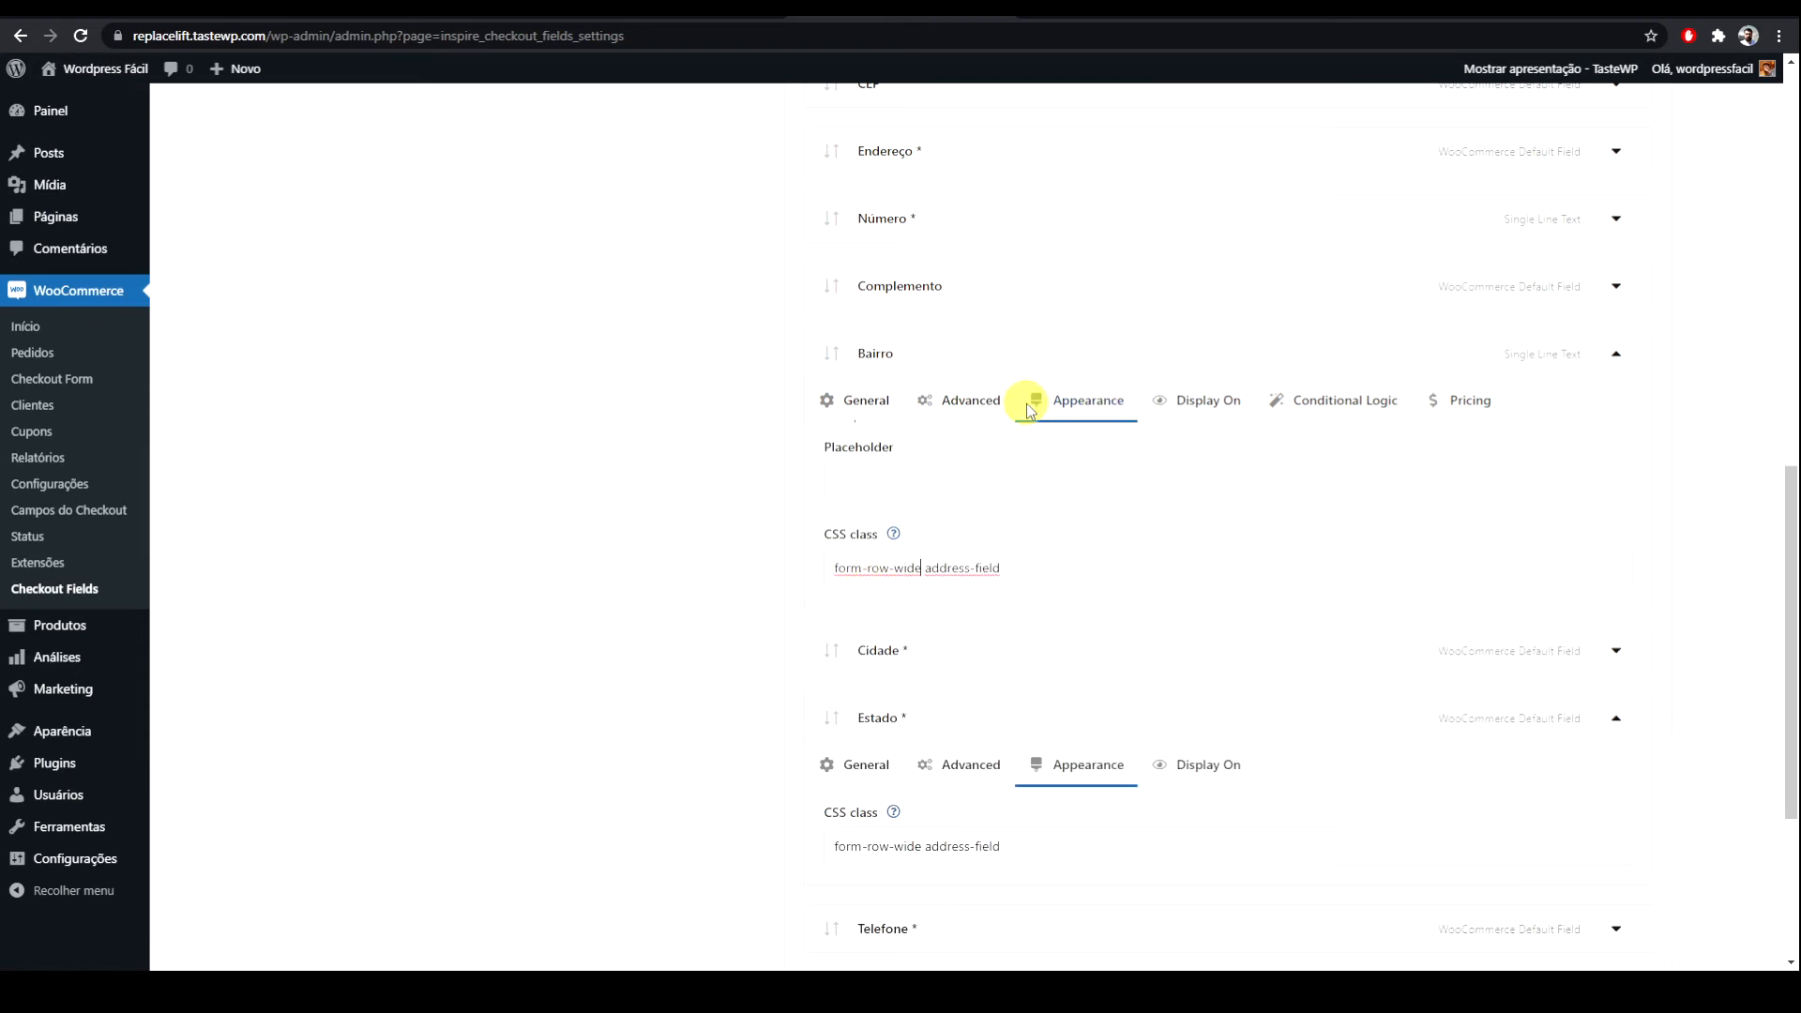
pyautogui.click(1018, 350)
# Step: Set the Número field's CSS class to form-row-wide address-field and collapse the field
pyautogui.click(965, 291)
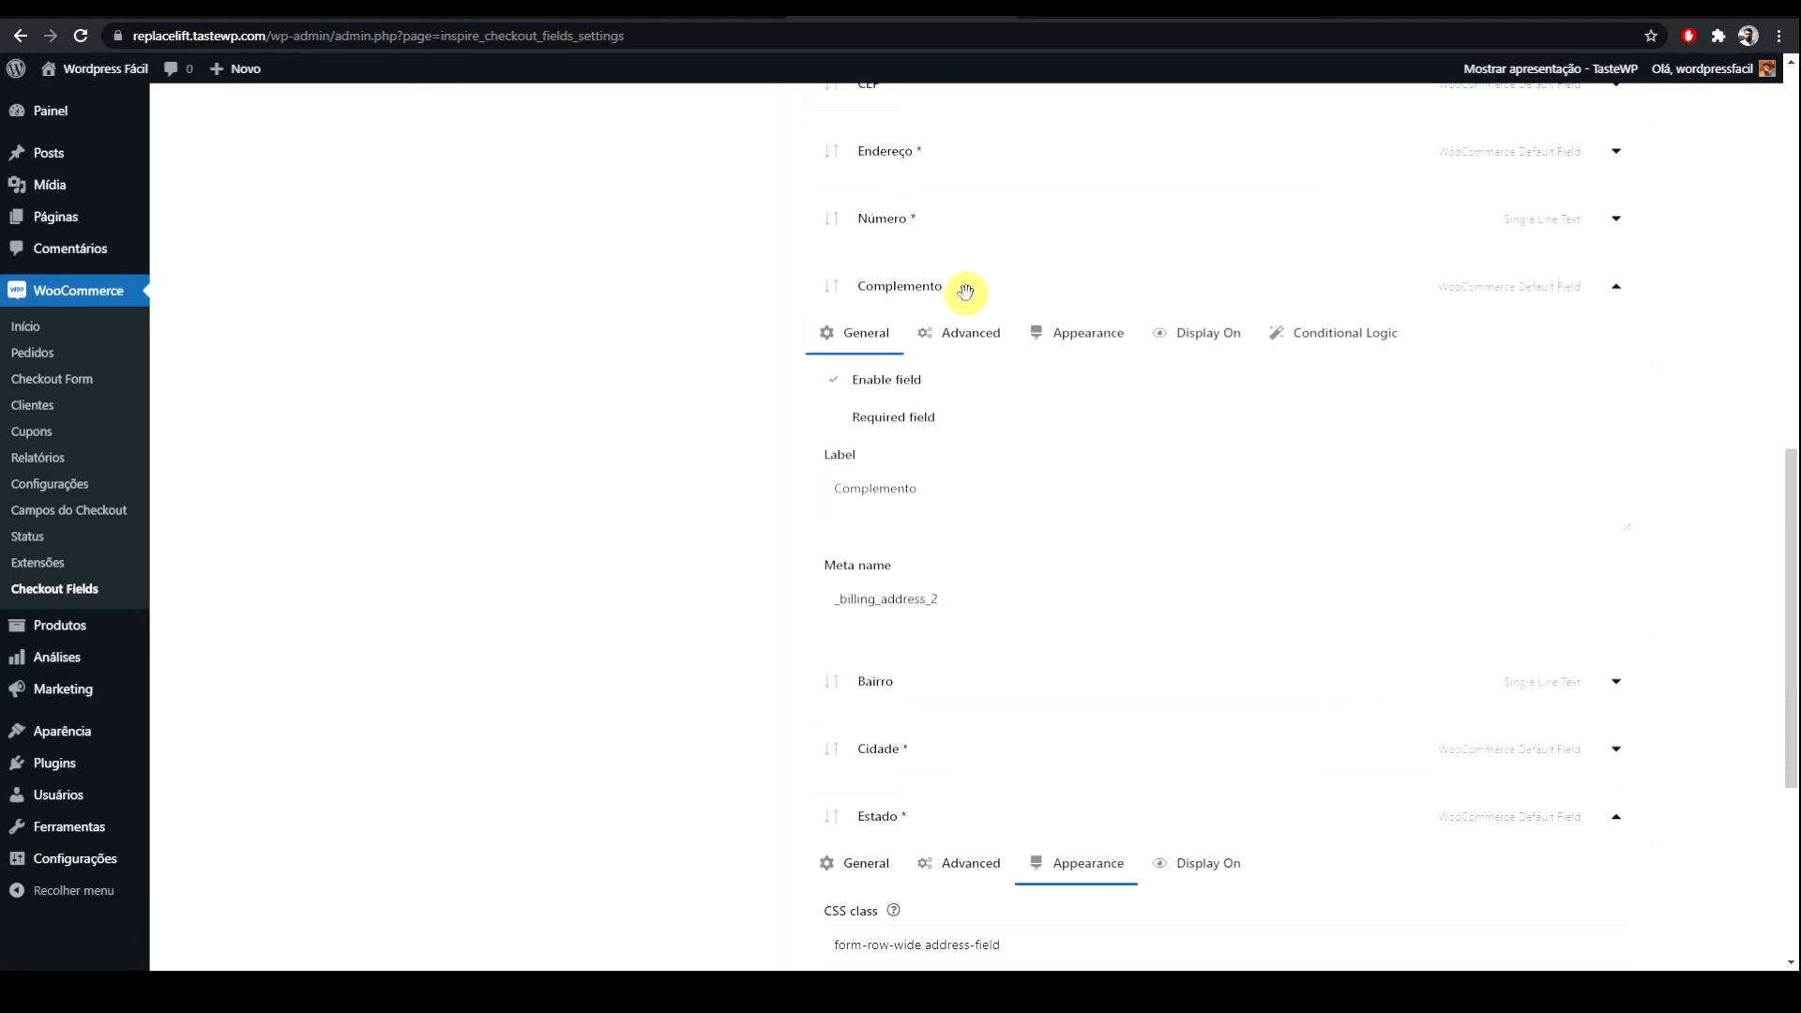
pyautogui.click(959, 225)
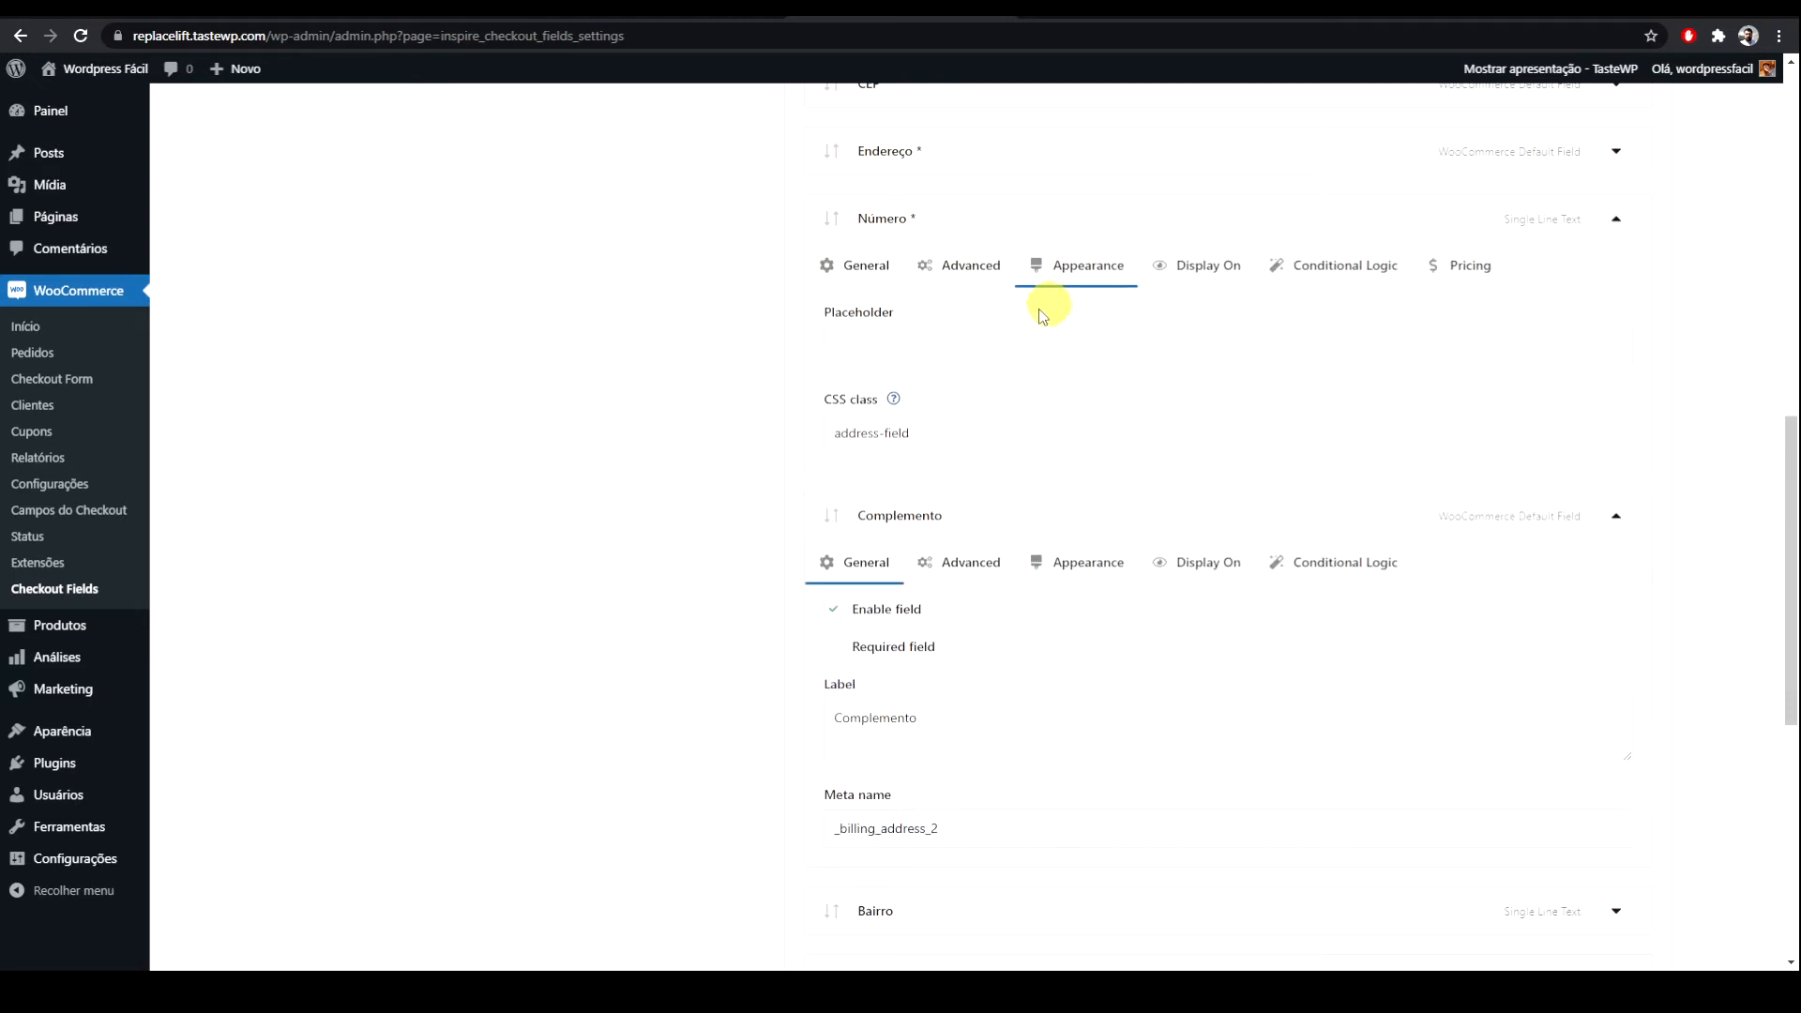
pyautogui.click(833, 432)
pyautogui.hotkey('ctrl', 'v')
pyautogui.keyDown('ctrl'); pyautogui.scroll(5, 1025, 463); pyautogui.keyUp('ctrl')
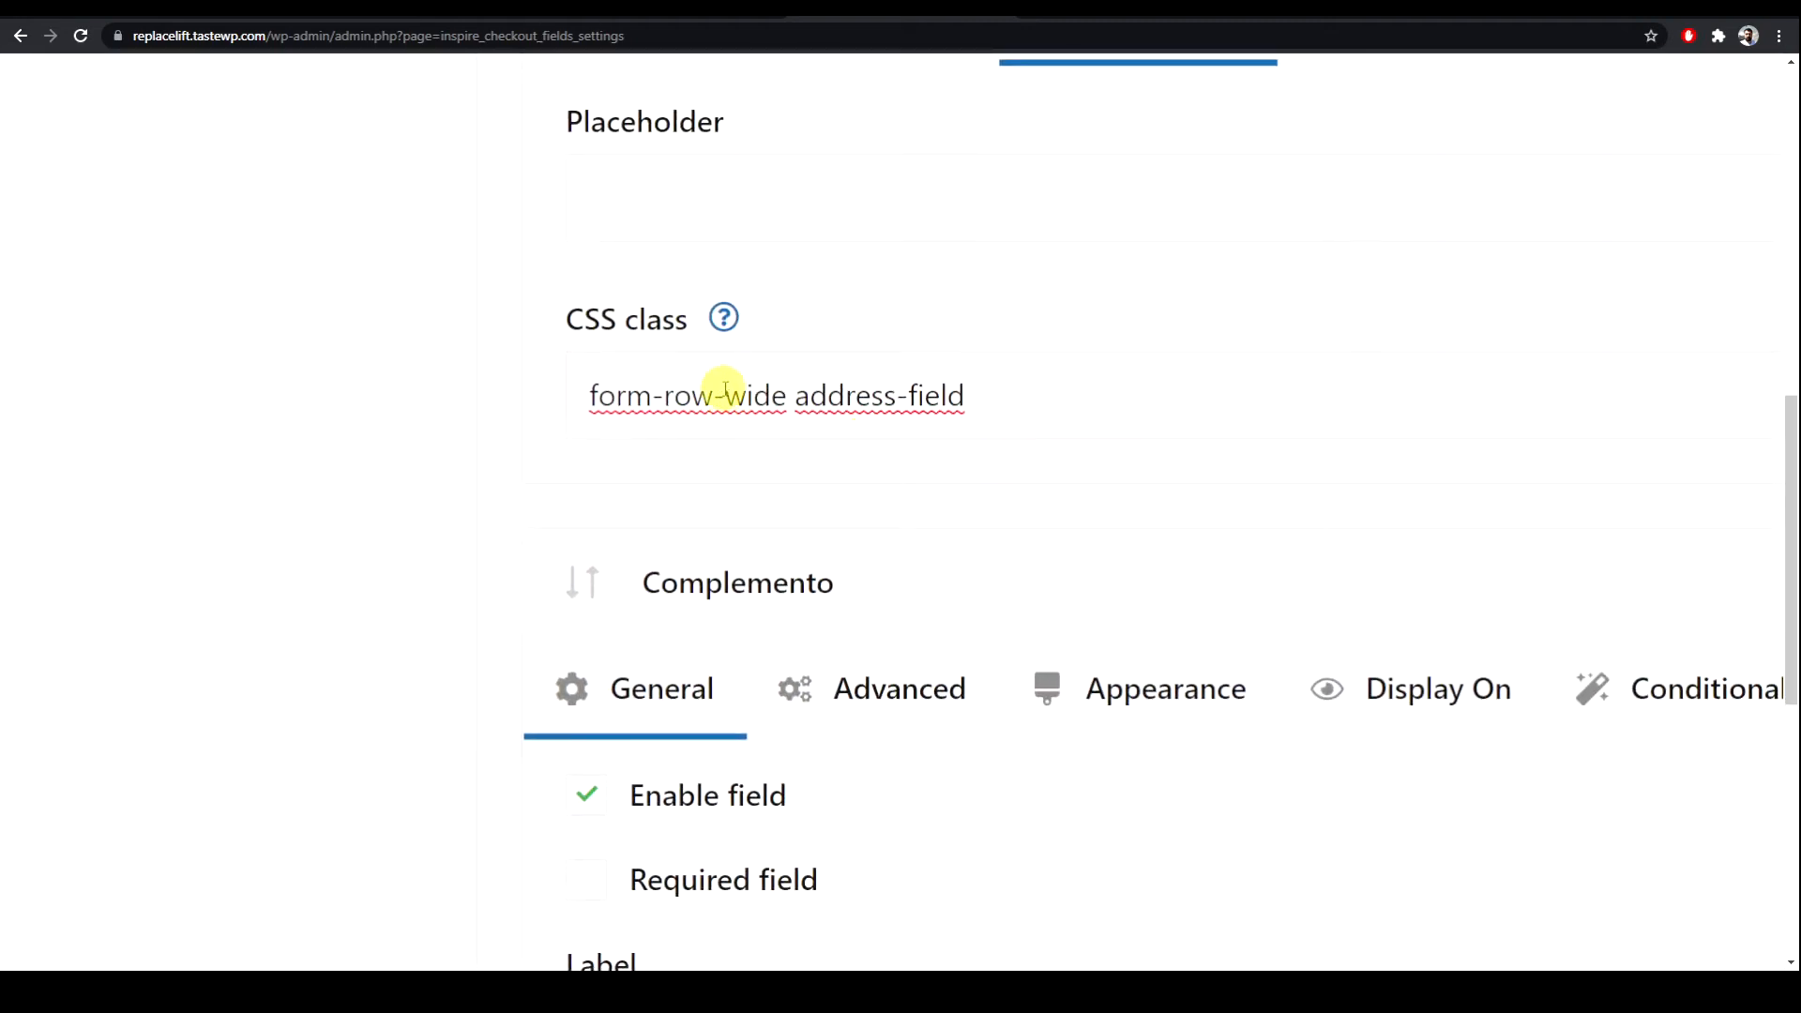
pyautogui.keyDown('ctrl'); pyautogui.scroll(-5, 872, 396); pyautogui.keyUp('ctrl')
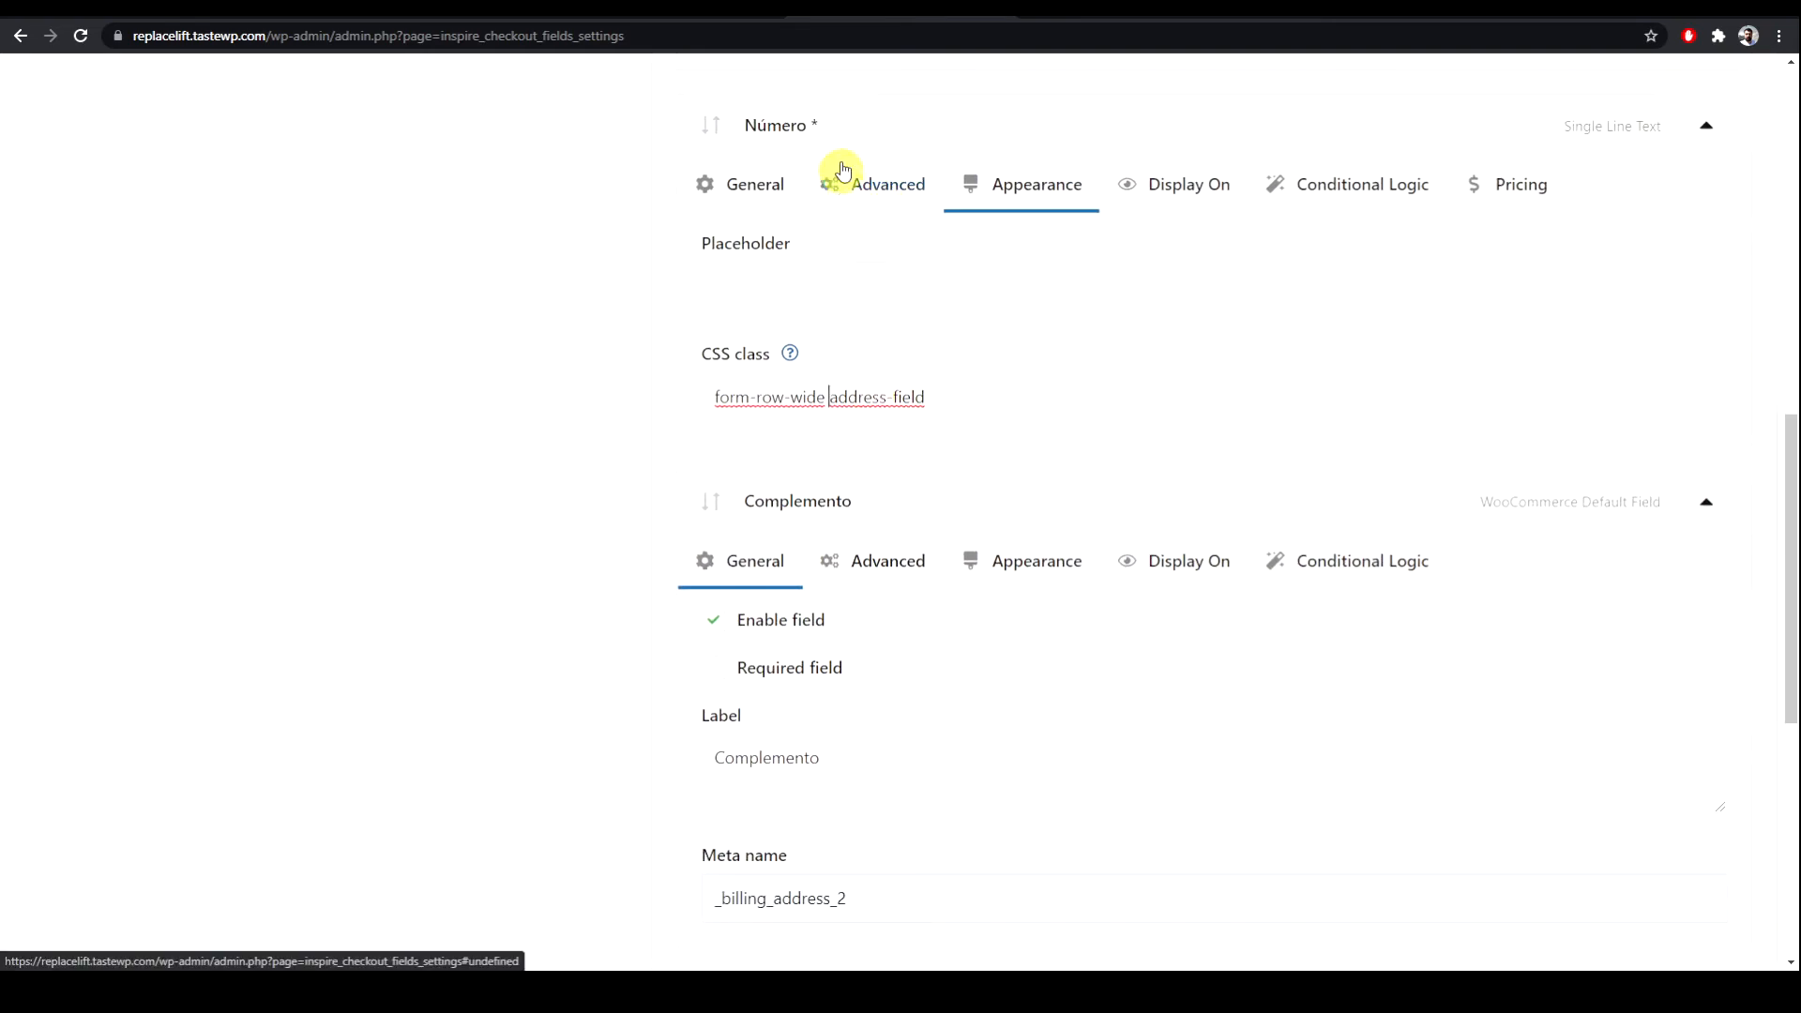
pyautogui.click(891, 132)
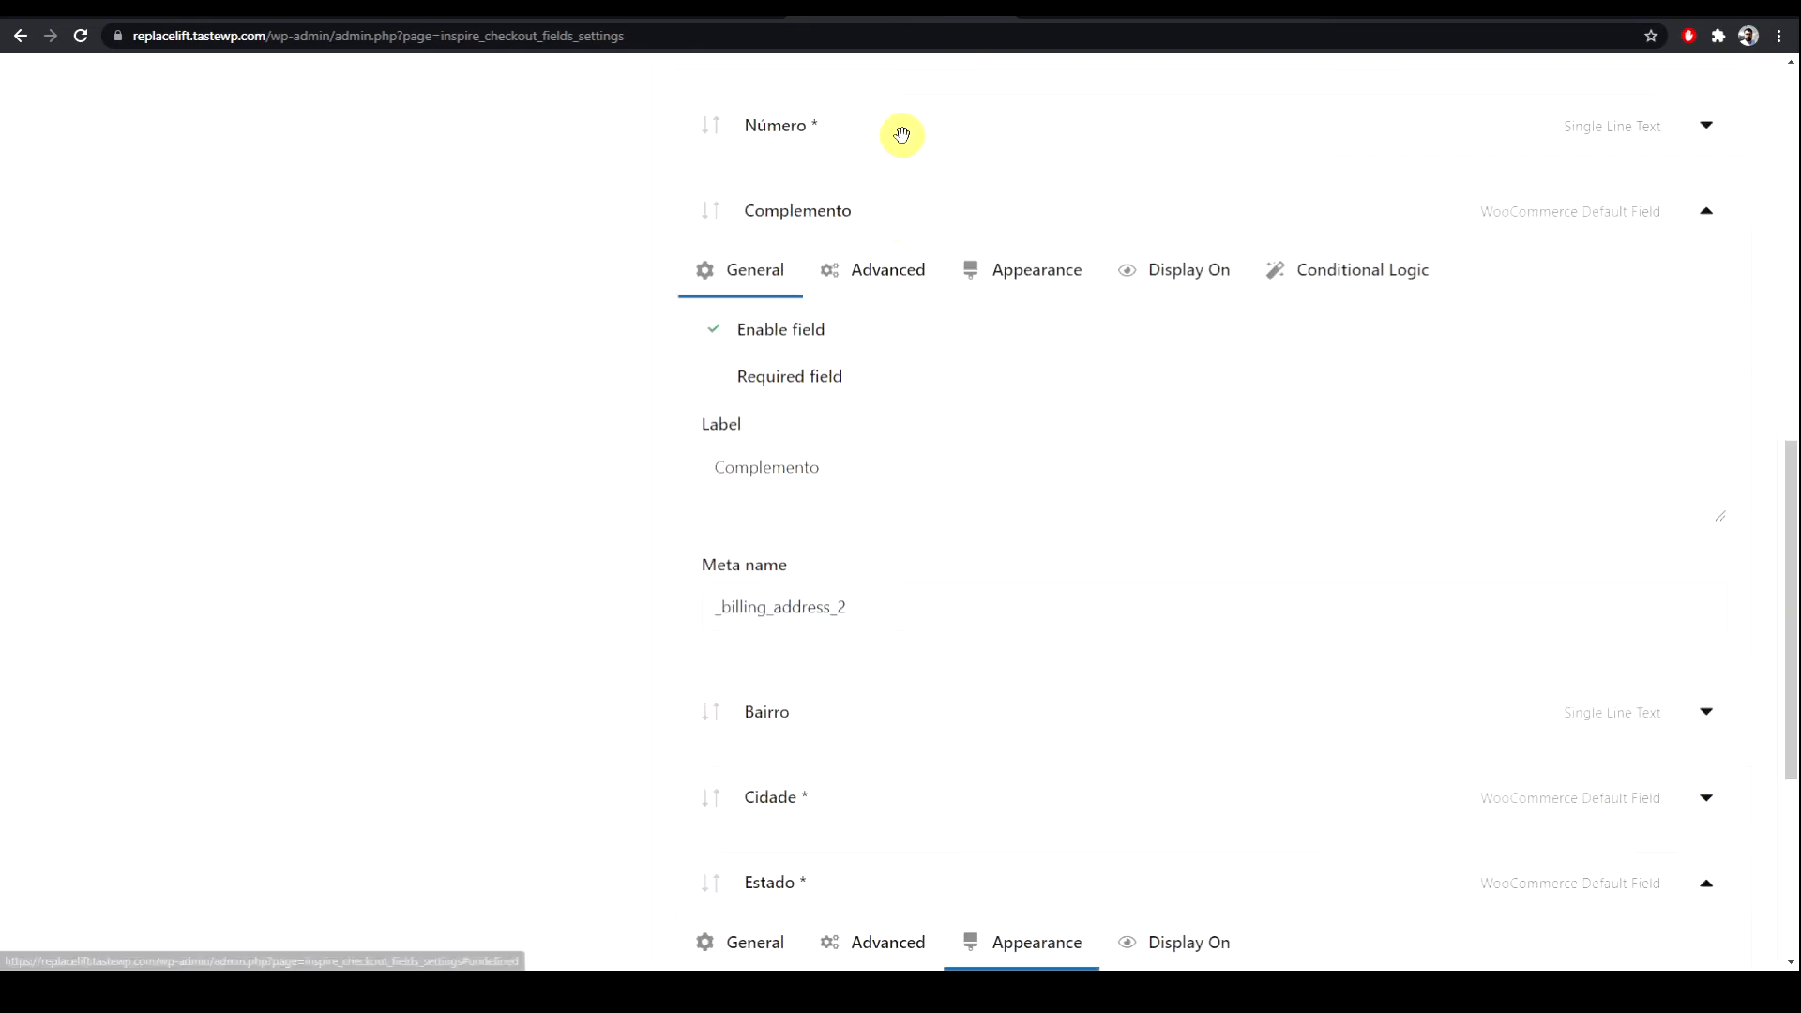
# Step: Set the Complemento field's CSS class to form-row-wide address-field and recheck the Bairro field's class
pyautogui.click(1031, 274)
pyautogui.doubleClick(815, 484)
pyautogui.write('wide address-field')
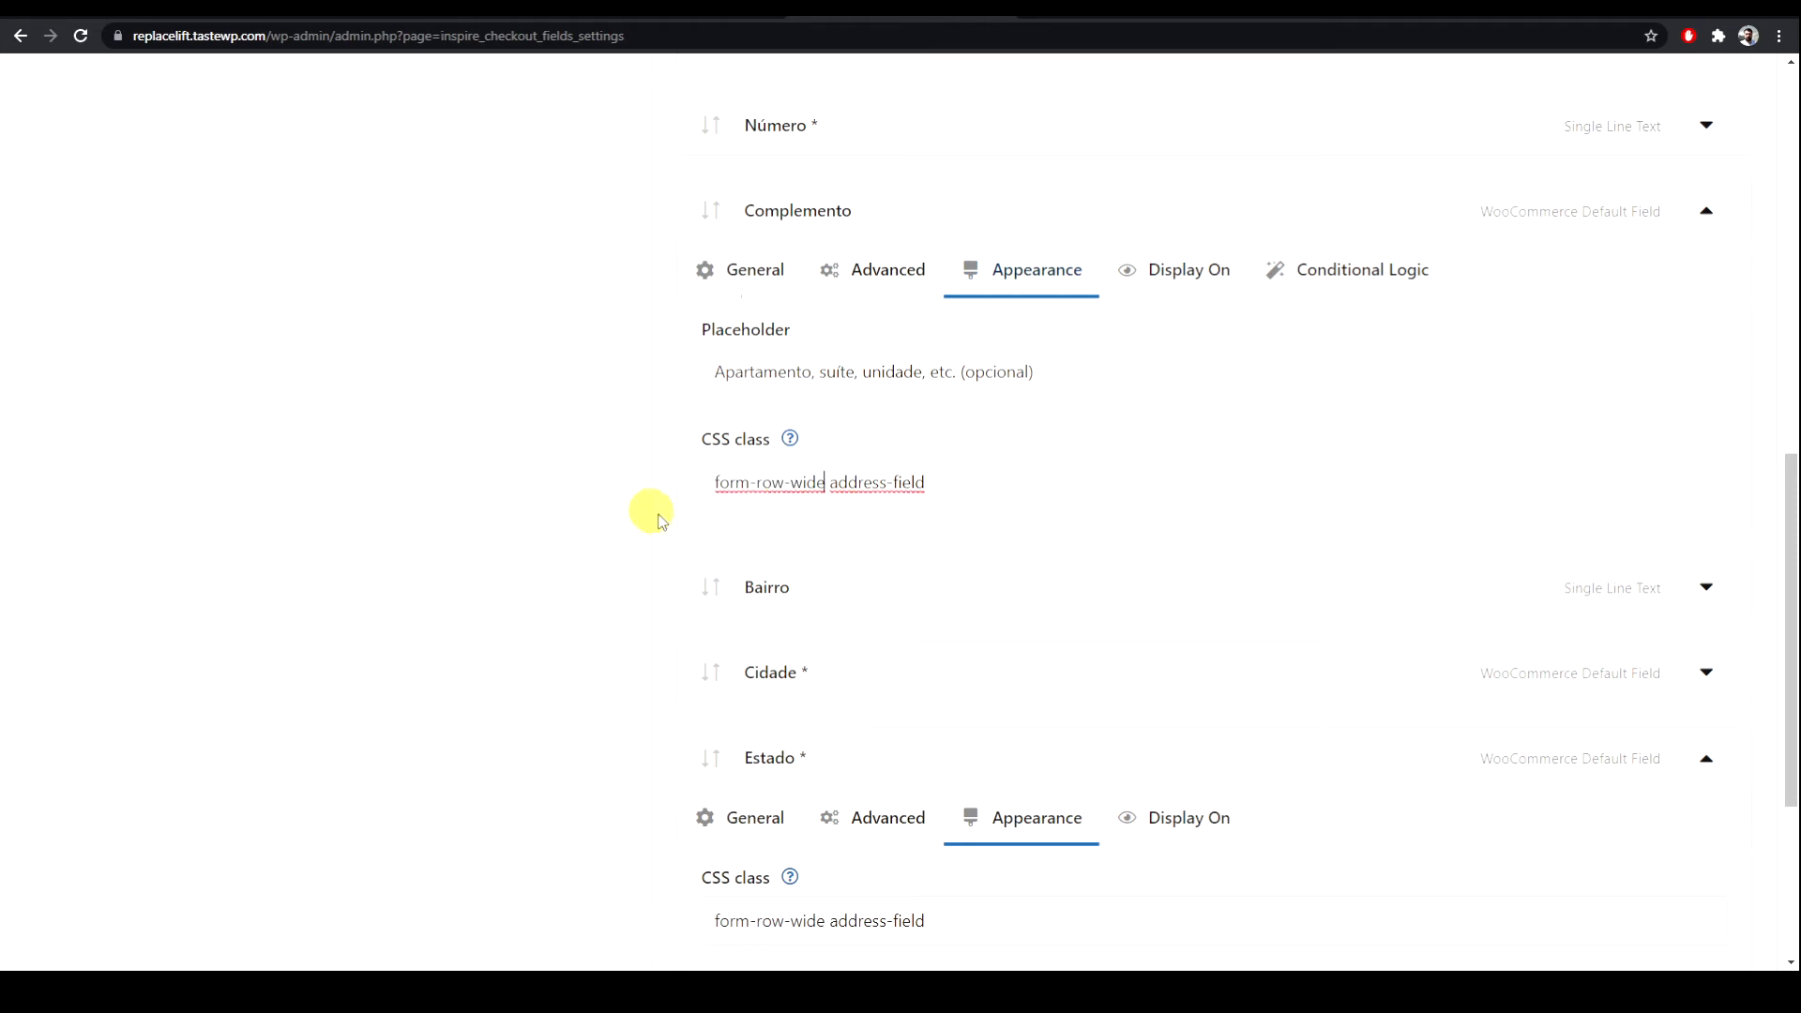
pyautogui.click(930, 586)
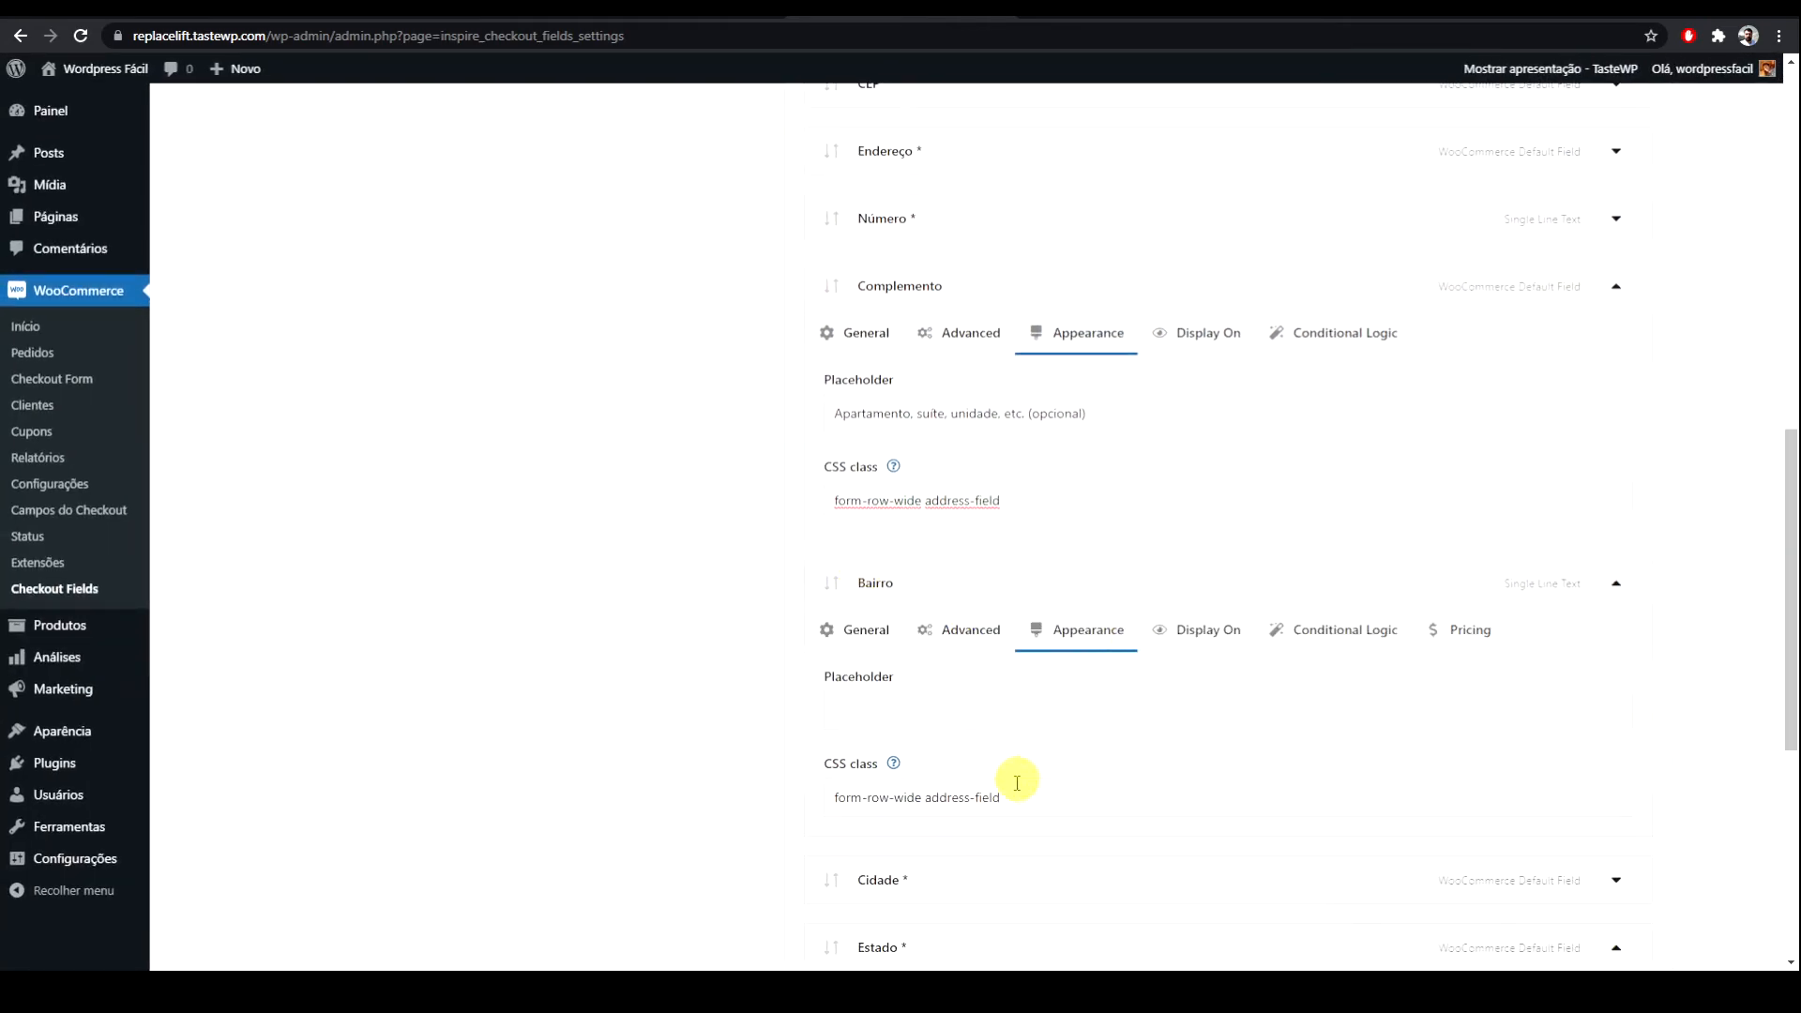
# Step: Save the billing form changes and reload the checkout page to check the Número, Complemento and Bairro layout
pyautogui.scroll(9, 1426, 407)
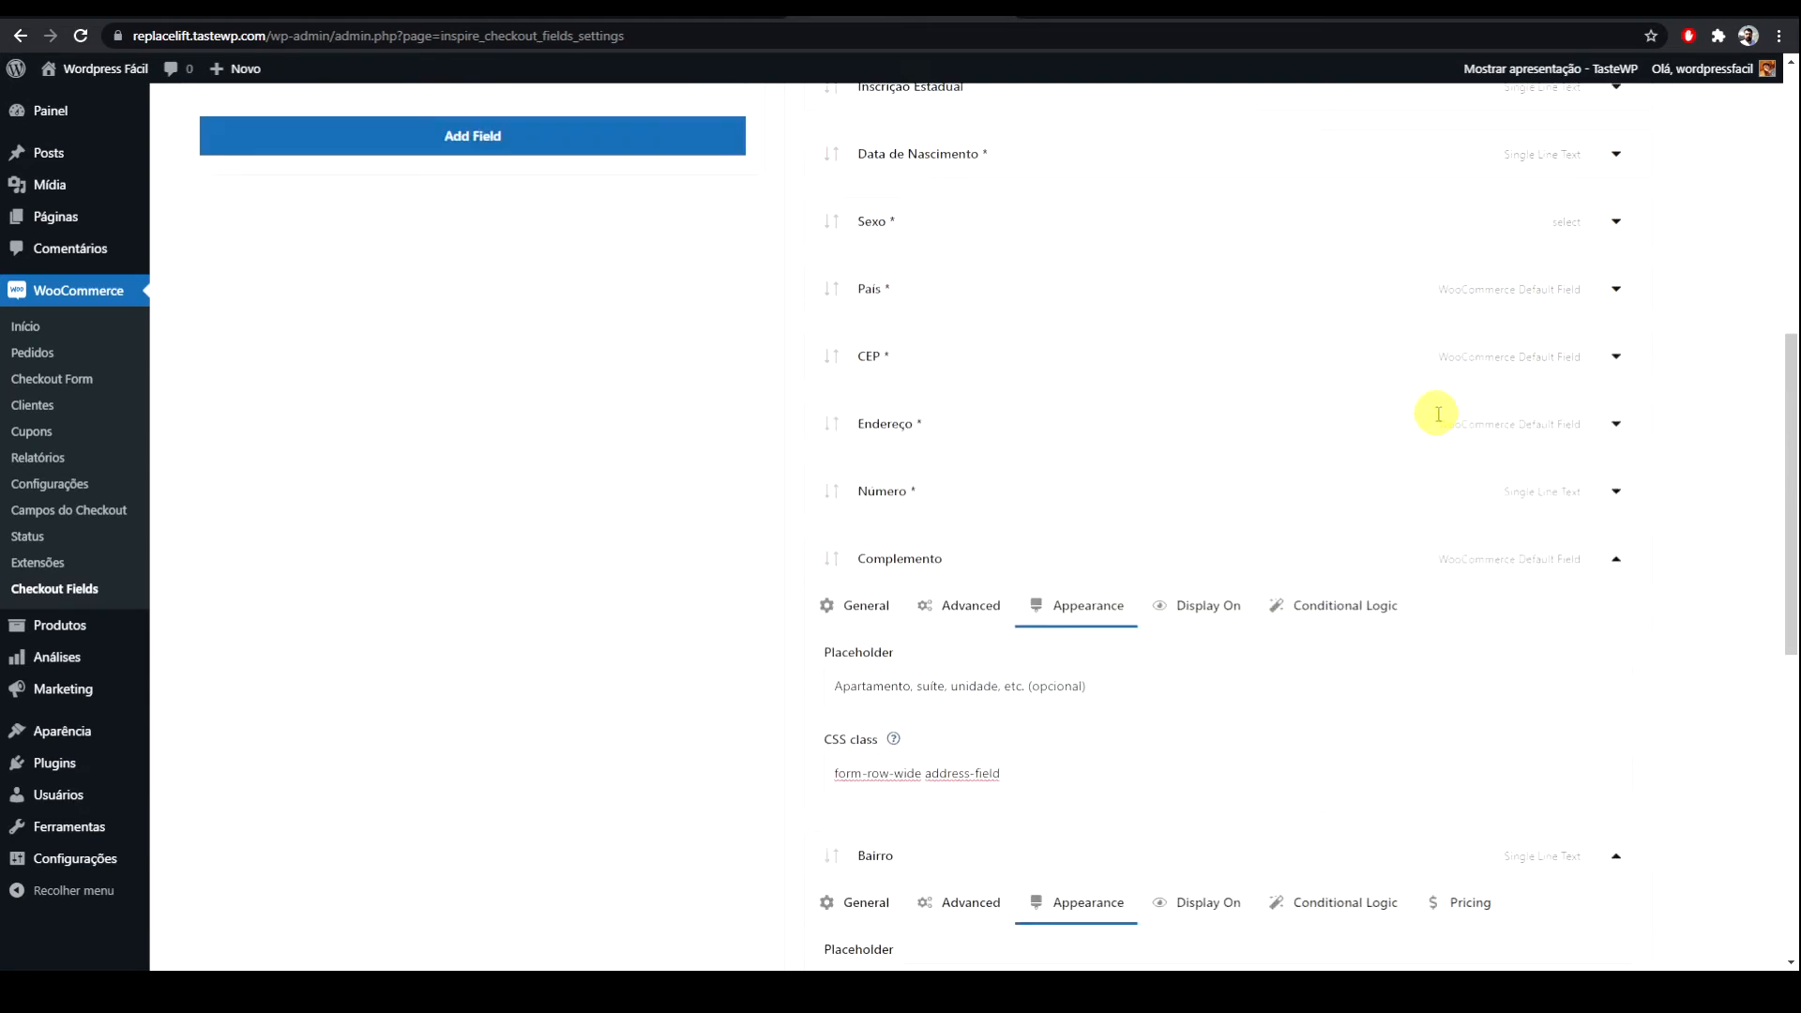
pyautogui.click(1583, 315)
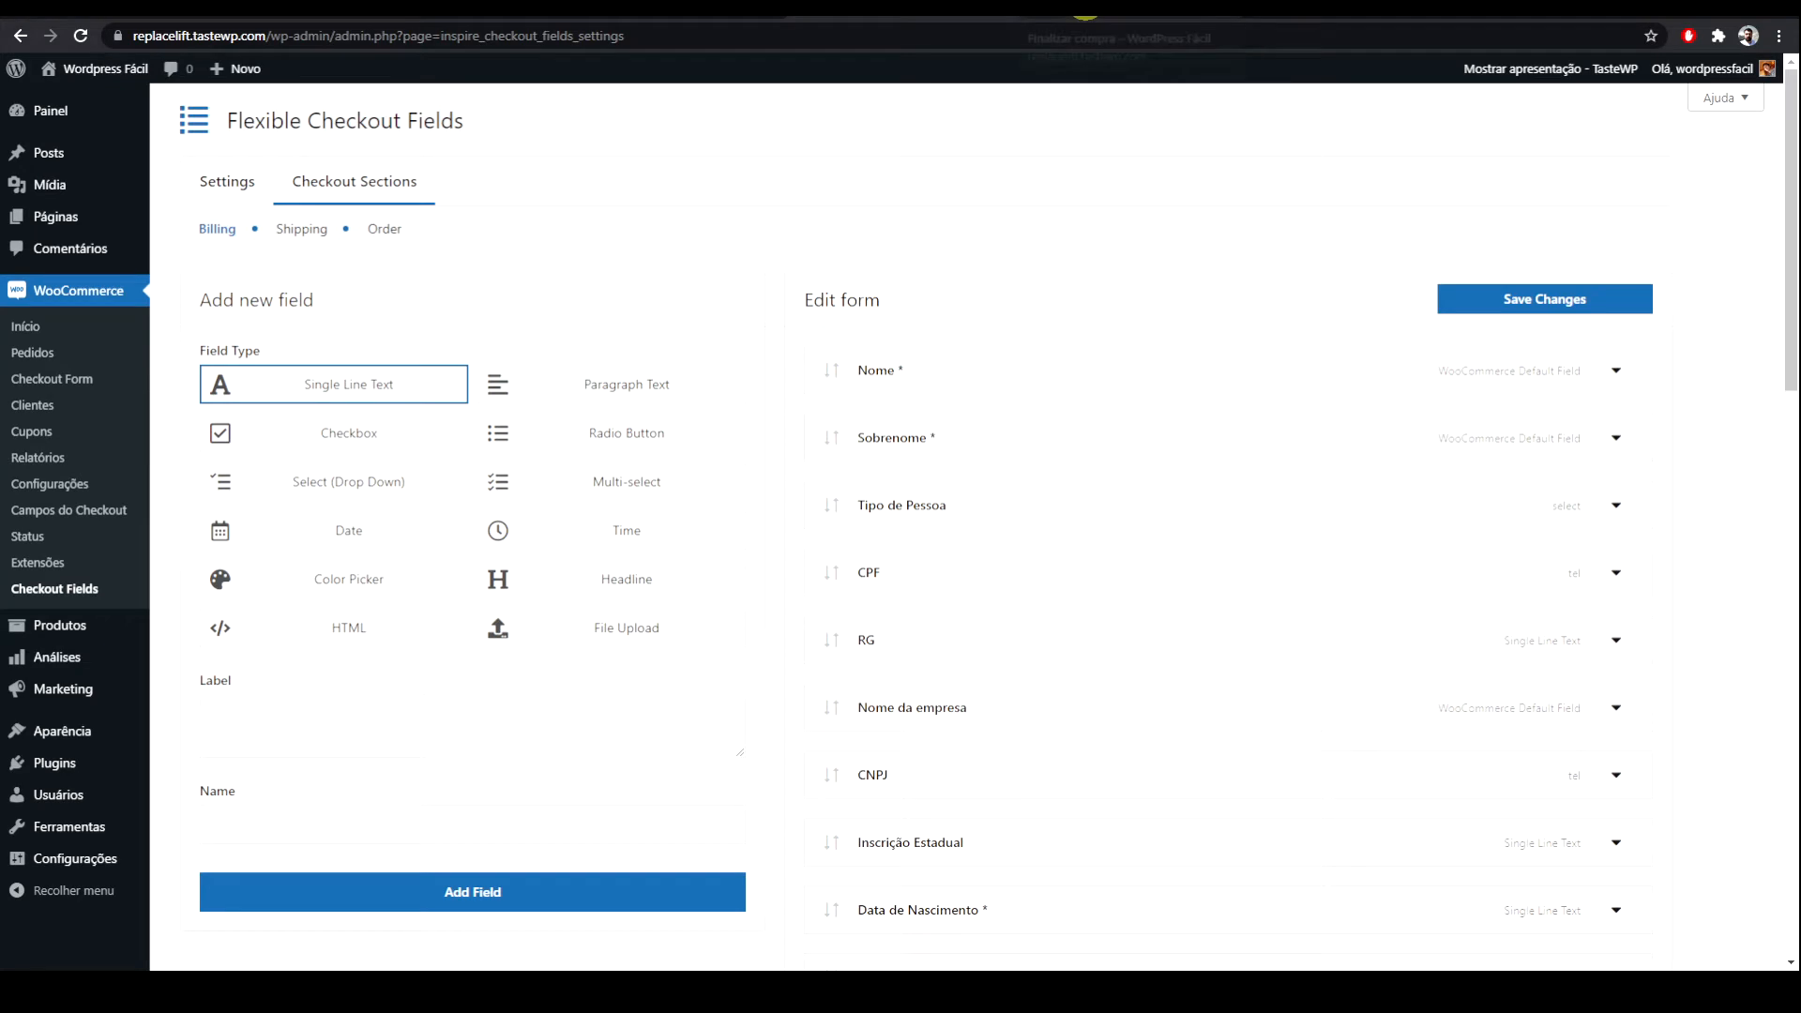
pyautogui.click(1085, 12)
pyautogui.press('F5')
pyautogui.scroll(-6, 470, 450)
pyautogui.scroll(4, 371, 419)
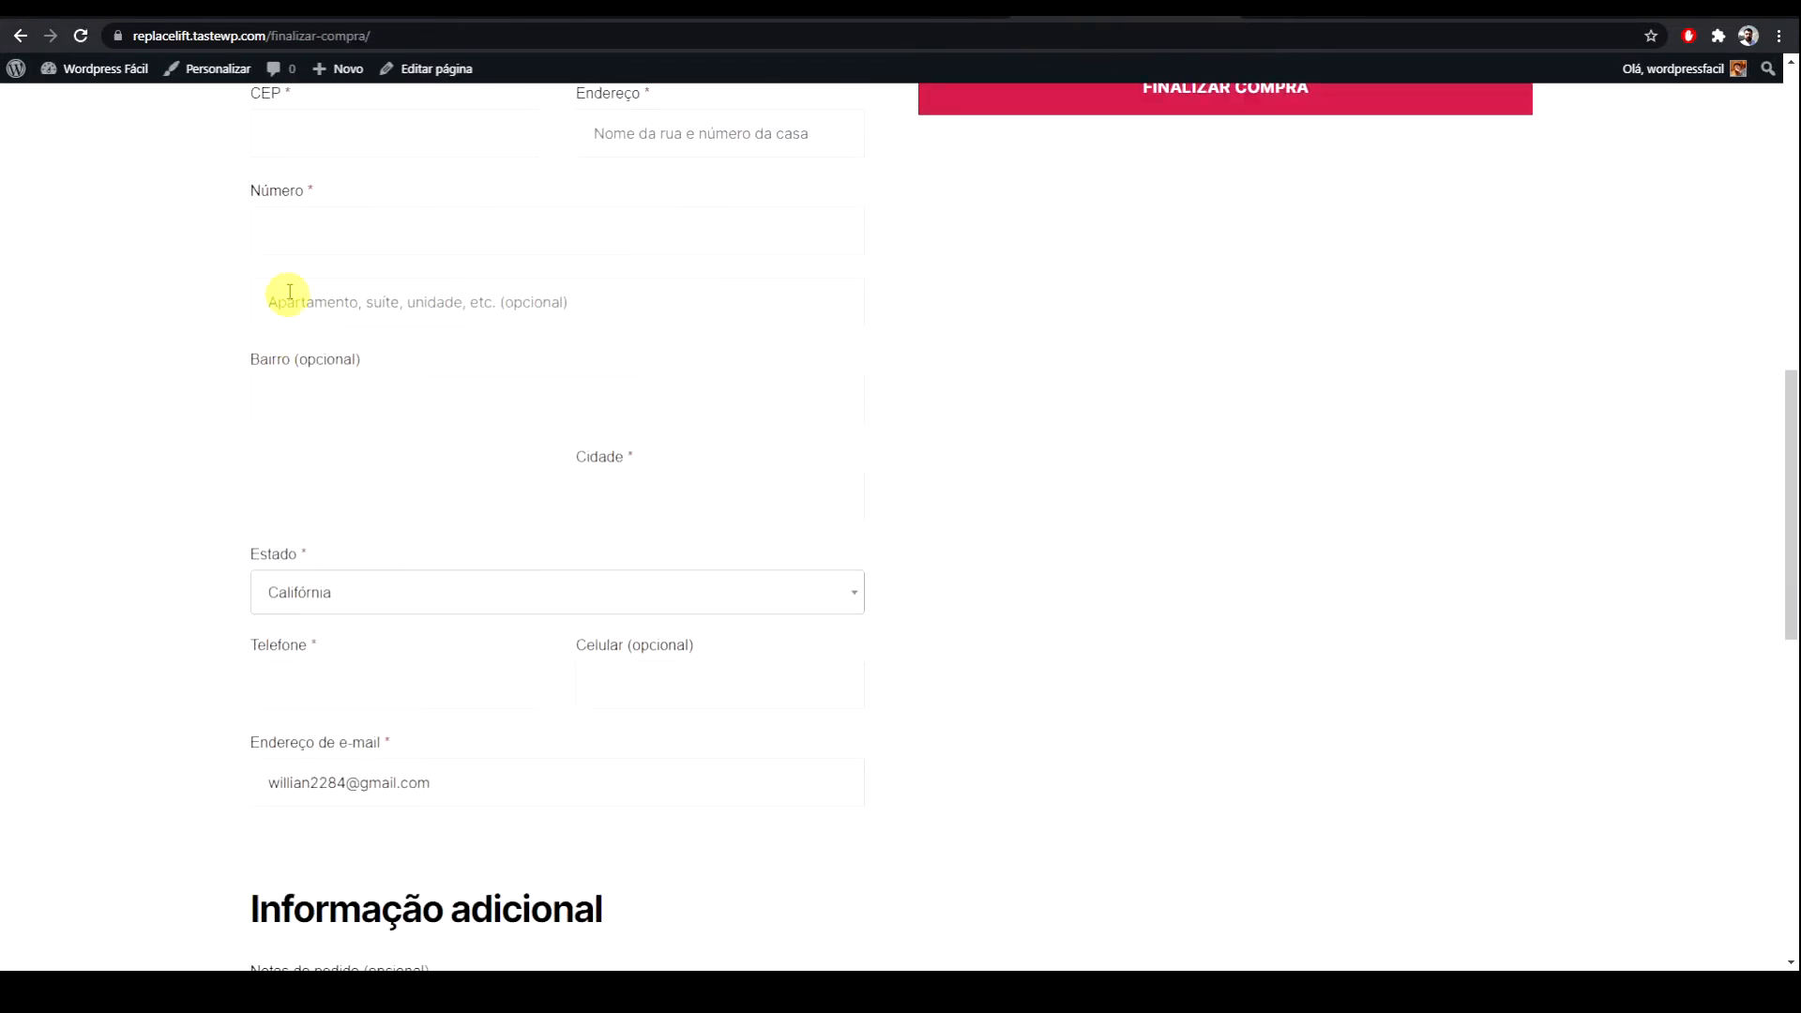
# Step: Set the Cidade field's CSS class to form-row-wide address-field in the billing form editor
pyautogui.hotkey('ctrl', 'shift', 'Tab')
pyautogui.scroll(-3, 837, 513)
pyautogui.scroll(-2, 900, 518)
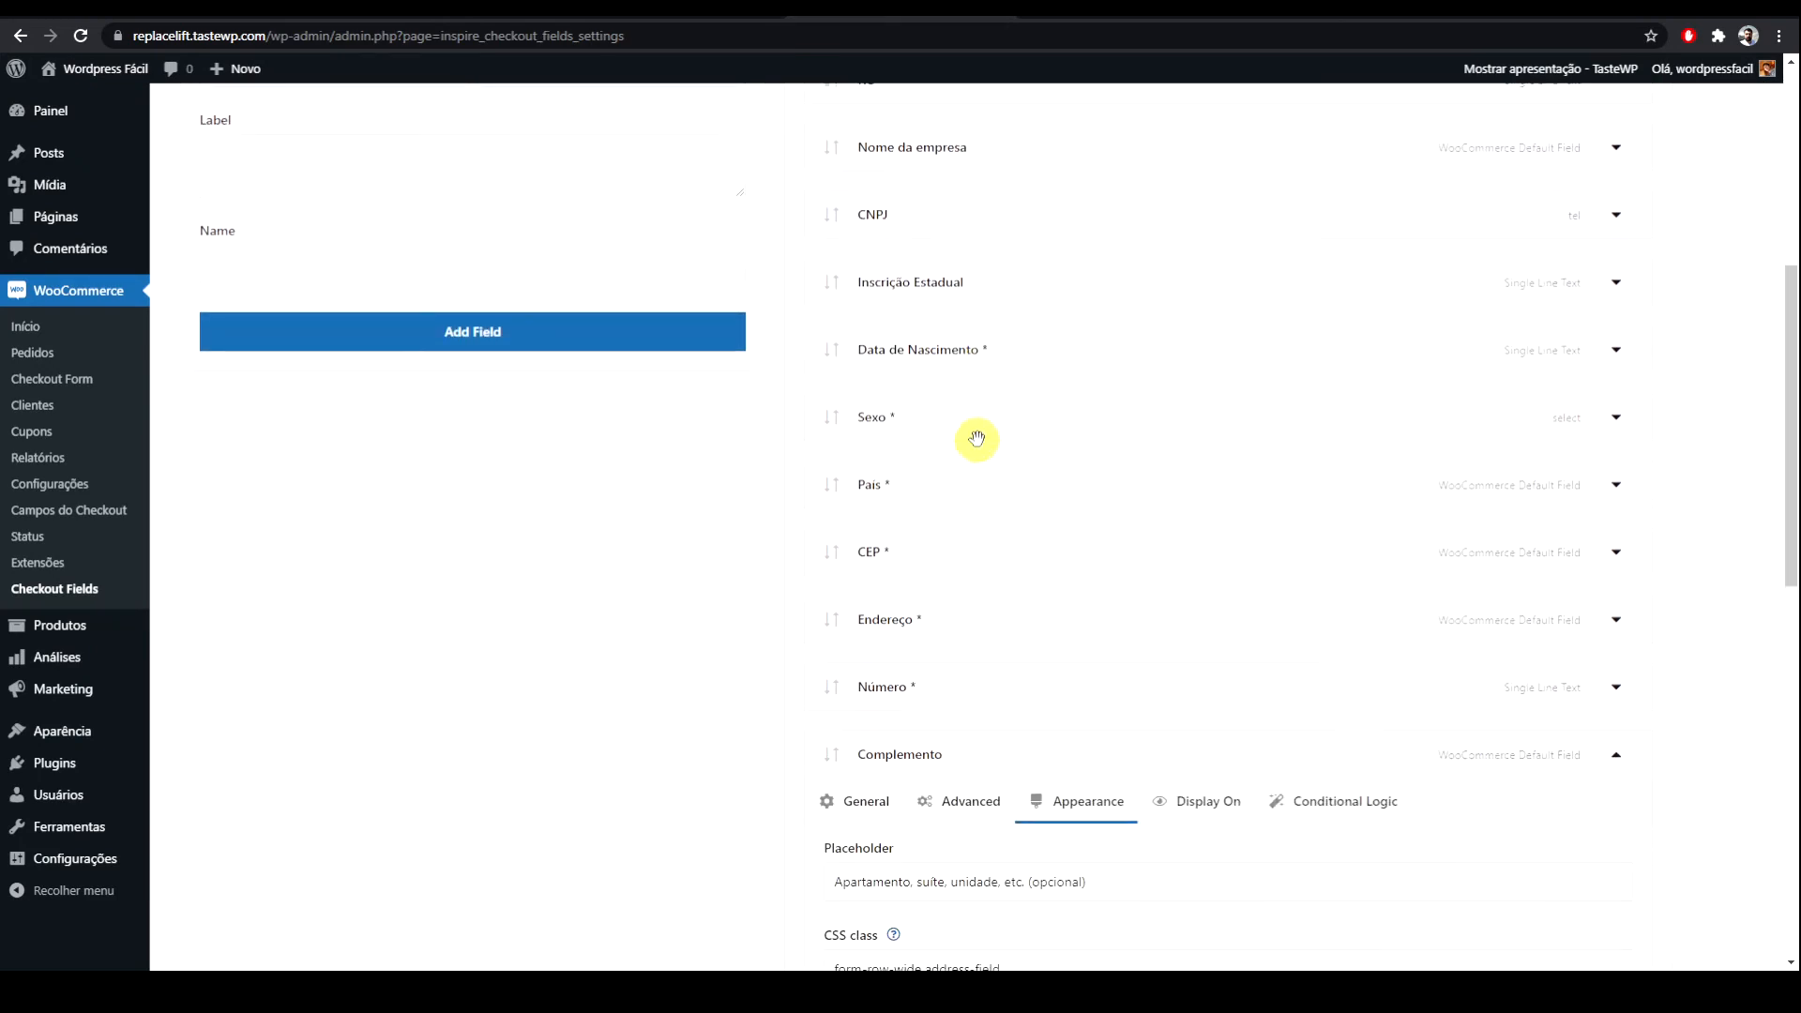
pyautogui.scroll(-1, 999, 399)
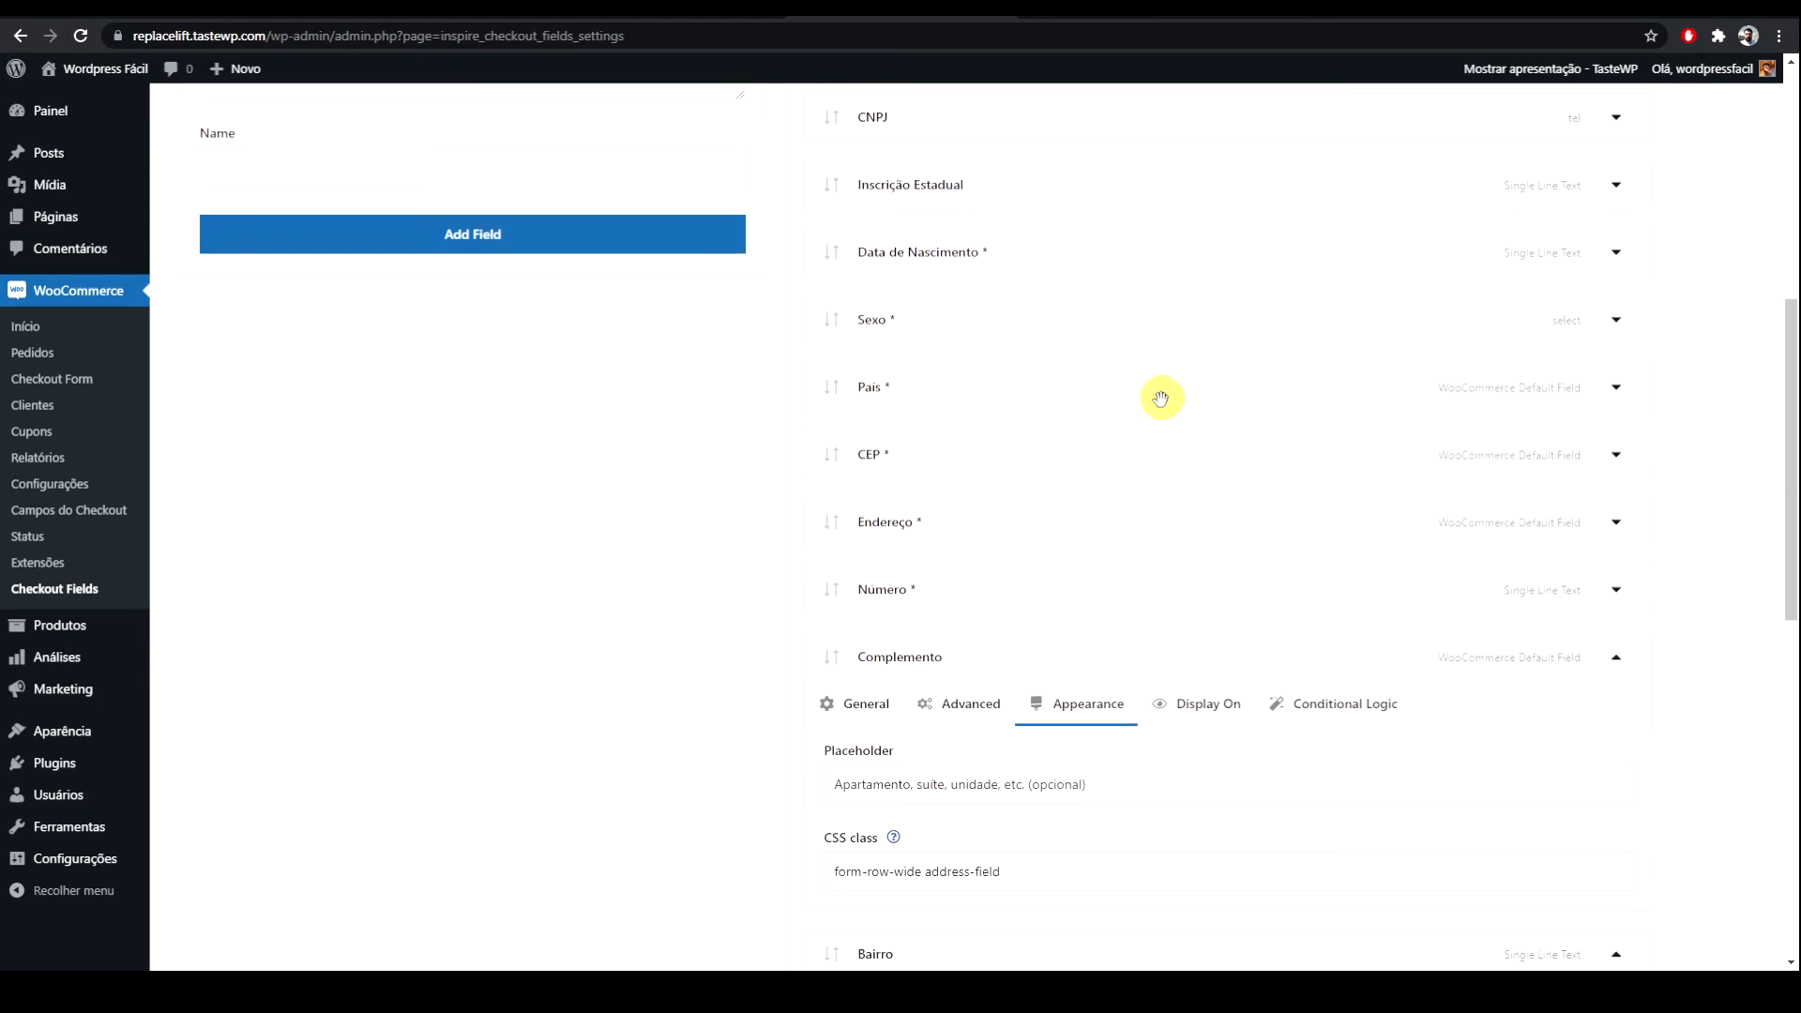
pyautogui.scroll(-4, 1159, 399)
pyautogui.scroll(-6, 1148, 413)
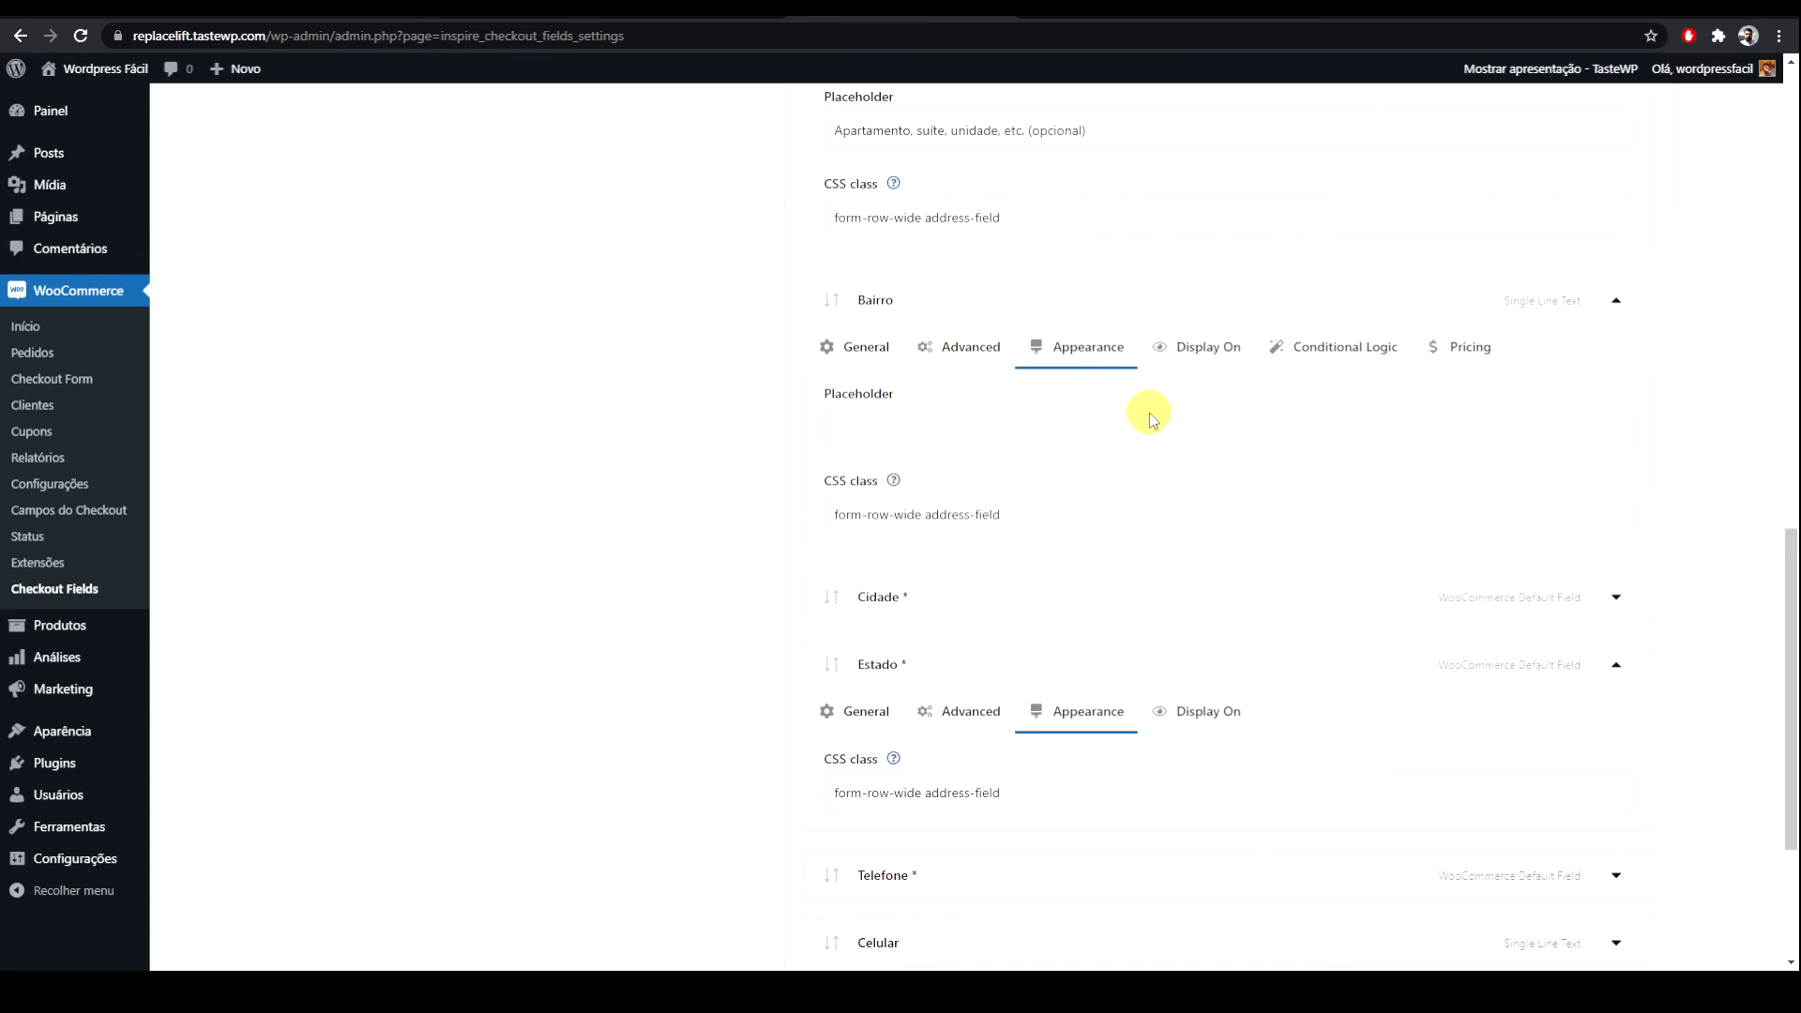
pyautogui.click(1035, 319)
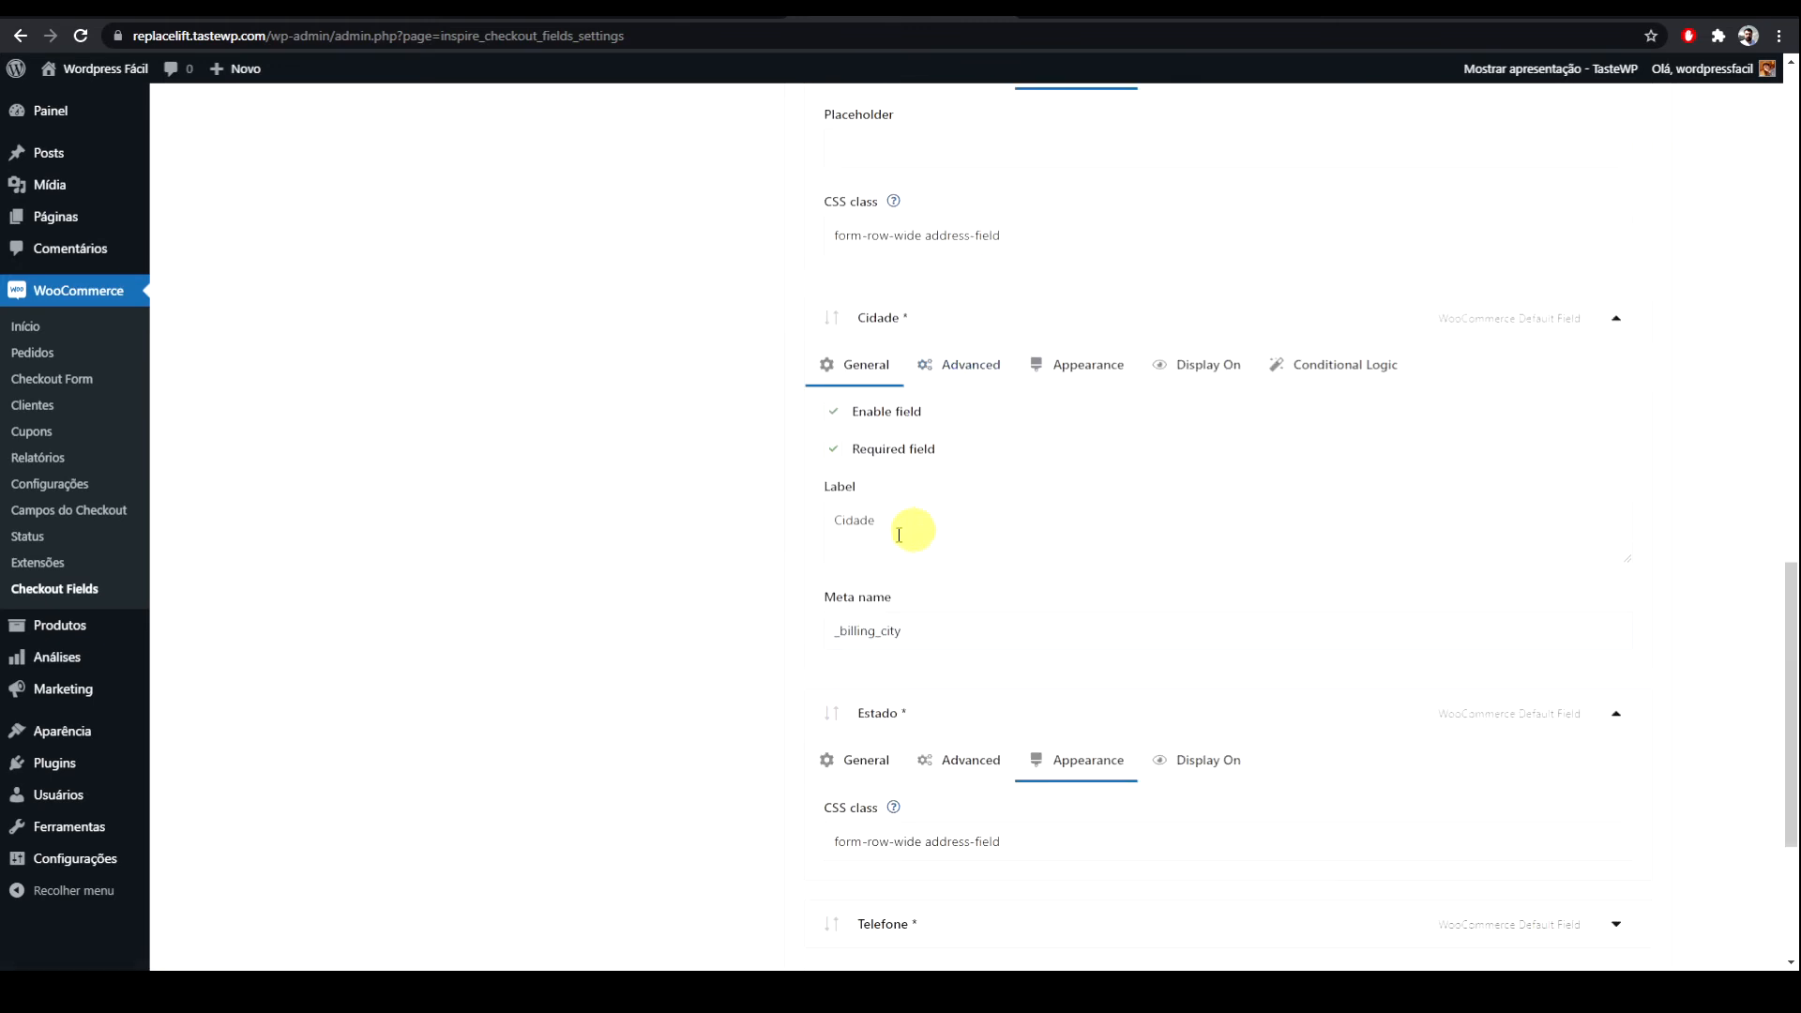
pyautogui.click(1078, 366)
pyautogui.moveTo(915, 532); pyautogui.dragTo(793, 535)
pyautogui.hotkey('ctrl', 'v')
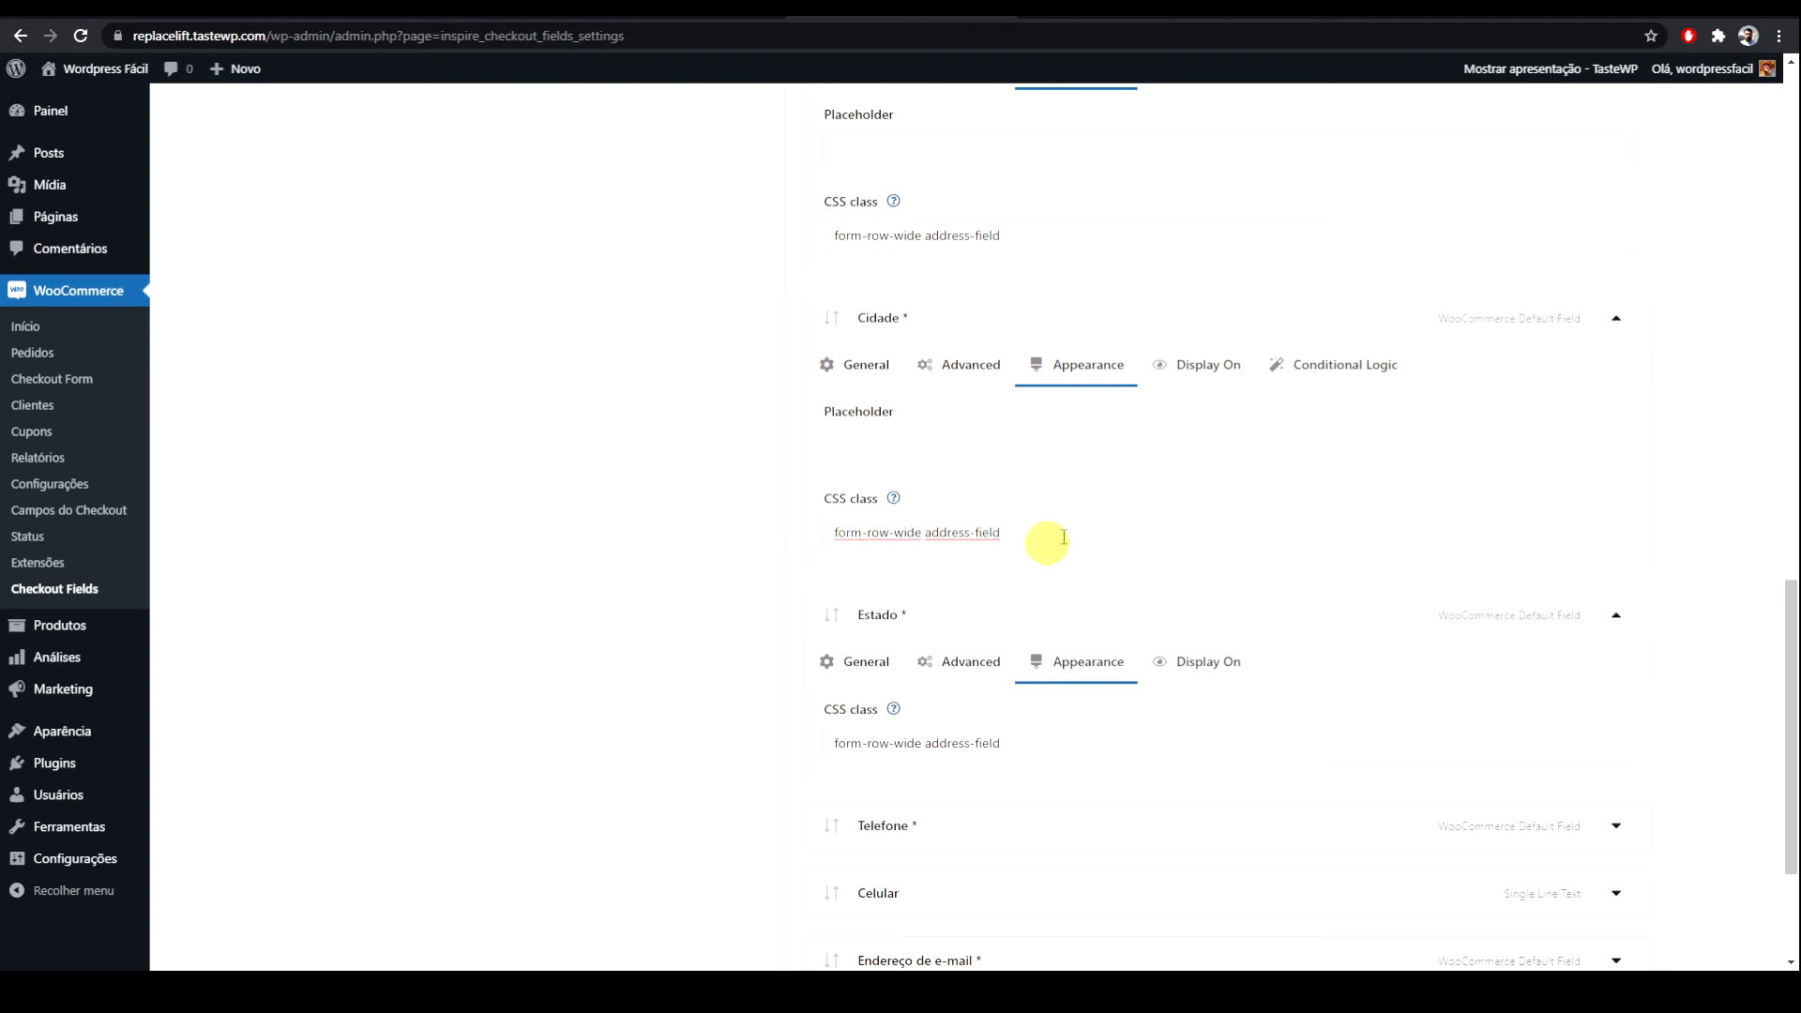
# Step: Save the Cidade field change and reload the checkout page
pyautogui.scroll(3, 1078, 497)
pyautogui.scroll(20, 1285, 353)
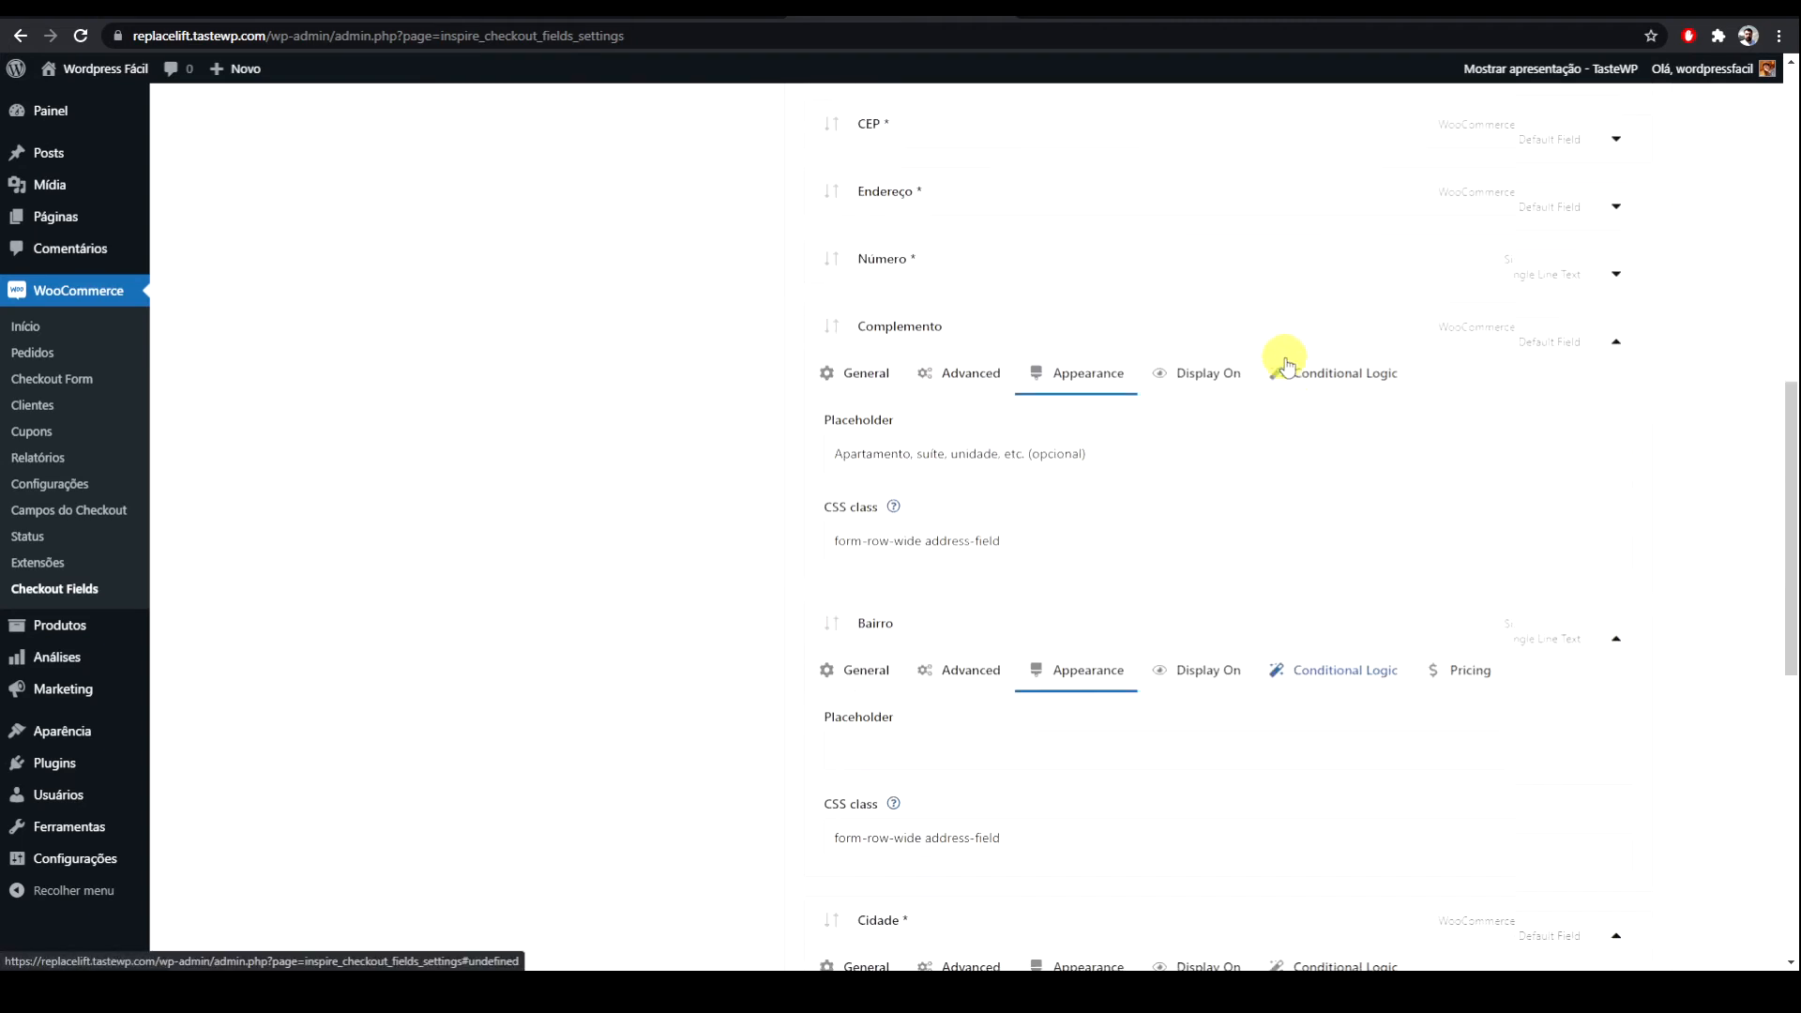
pyautogui.click(1548, 304)
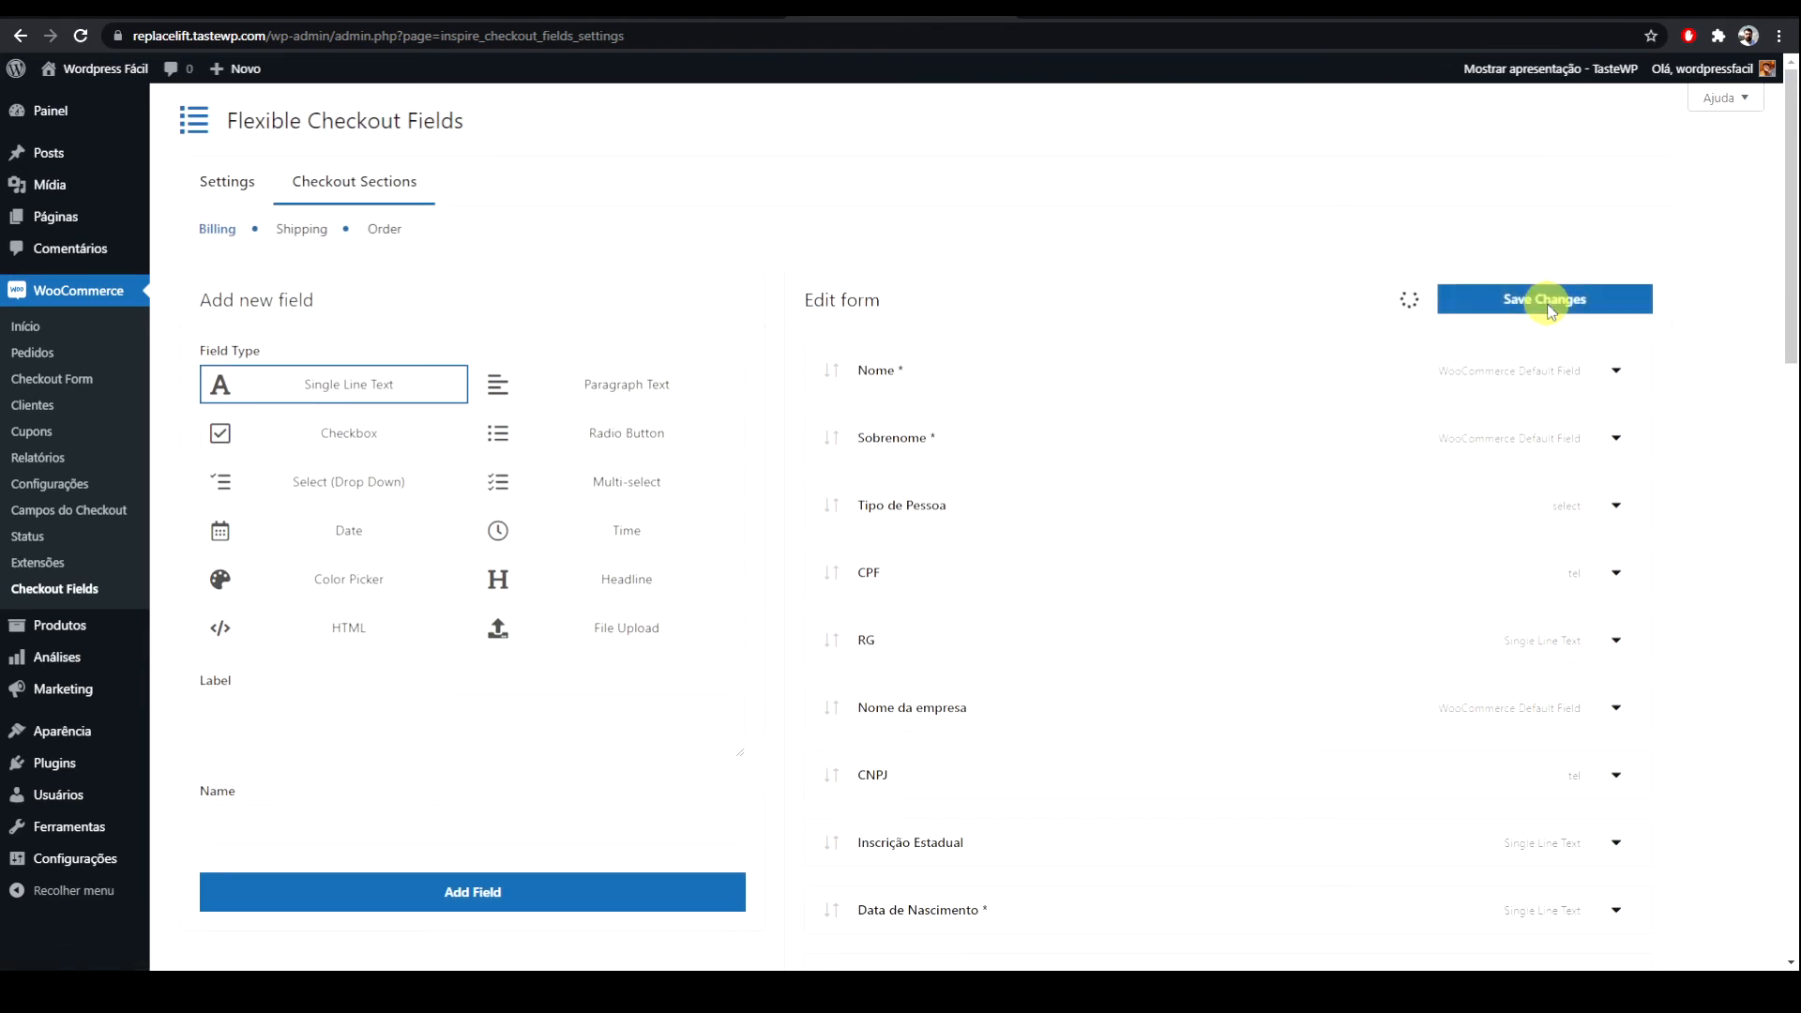
pyautogui.click(1125, 16)
pyautogui.press('F5')
# Step: Open WooCommerce's Checkout Form editor, look through its billing fields, and open the dialog for adding a new field
pyautogui.click(89, 388)
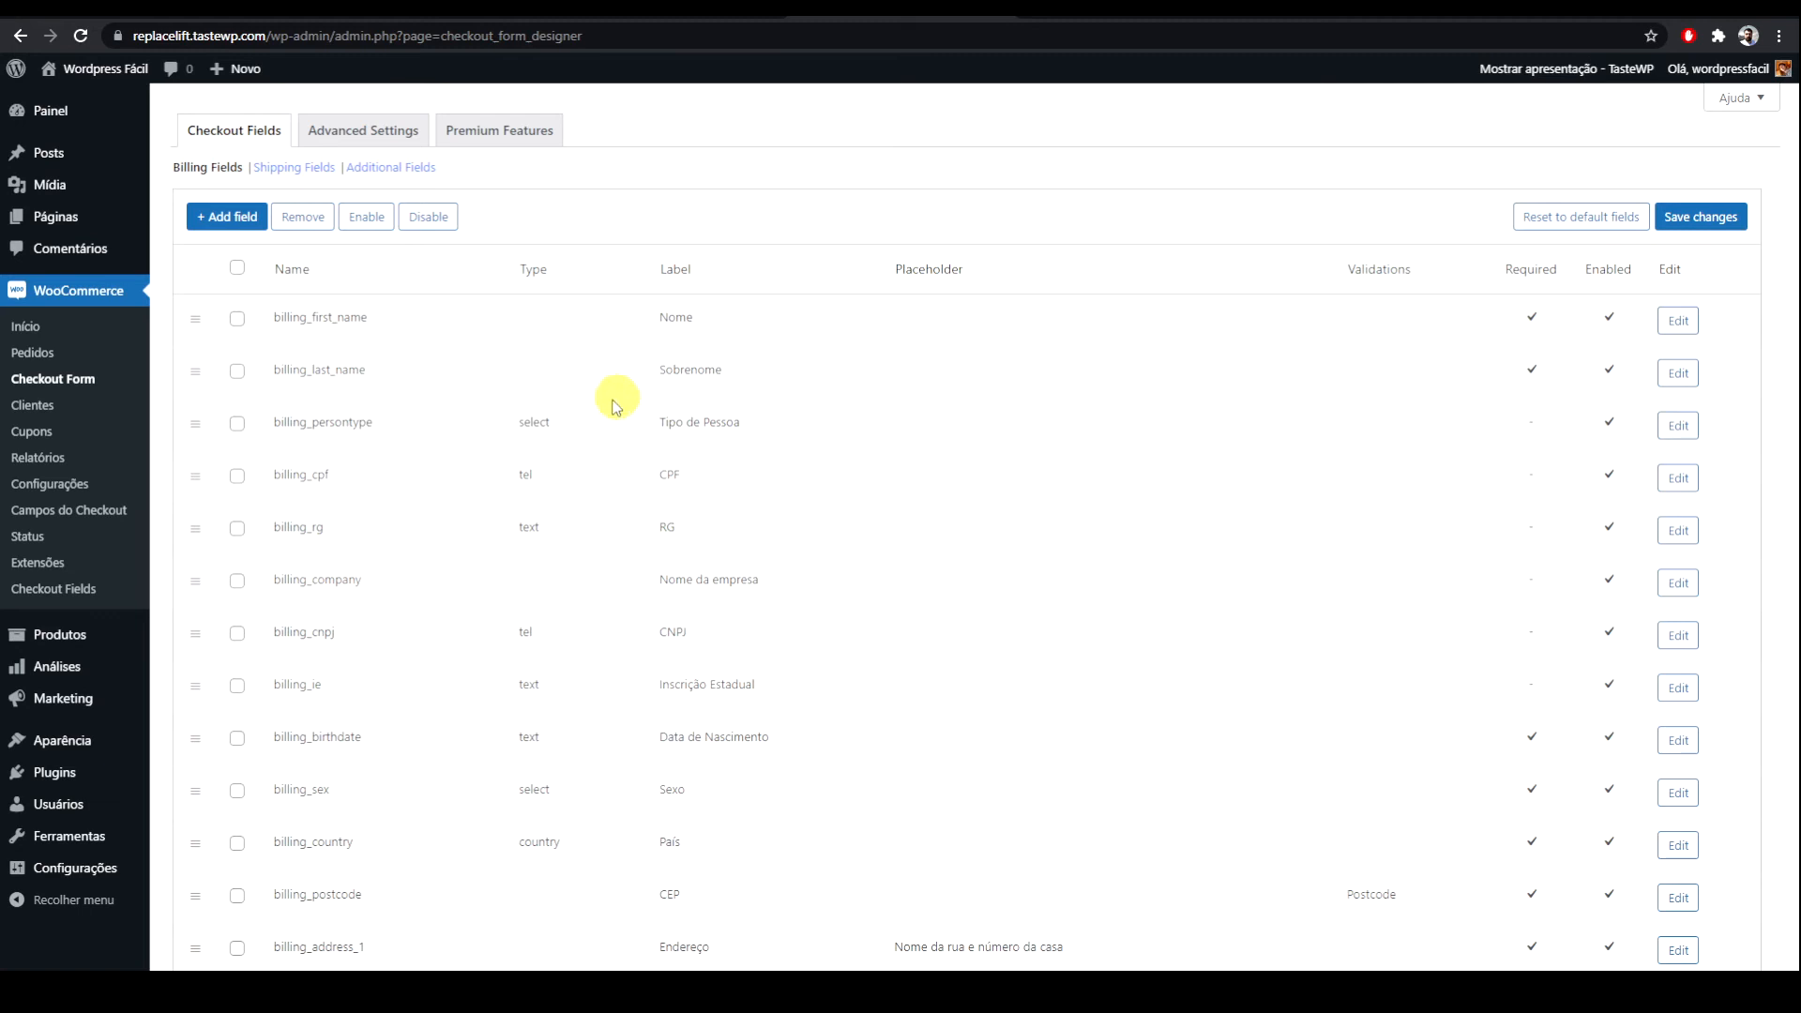
pyautogui.scroll(-6, 571, 315)
pyautogui.scroll(5, 571, 315)
pyautogui.scroll(1, 574, 315)
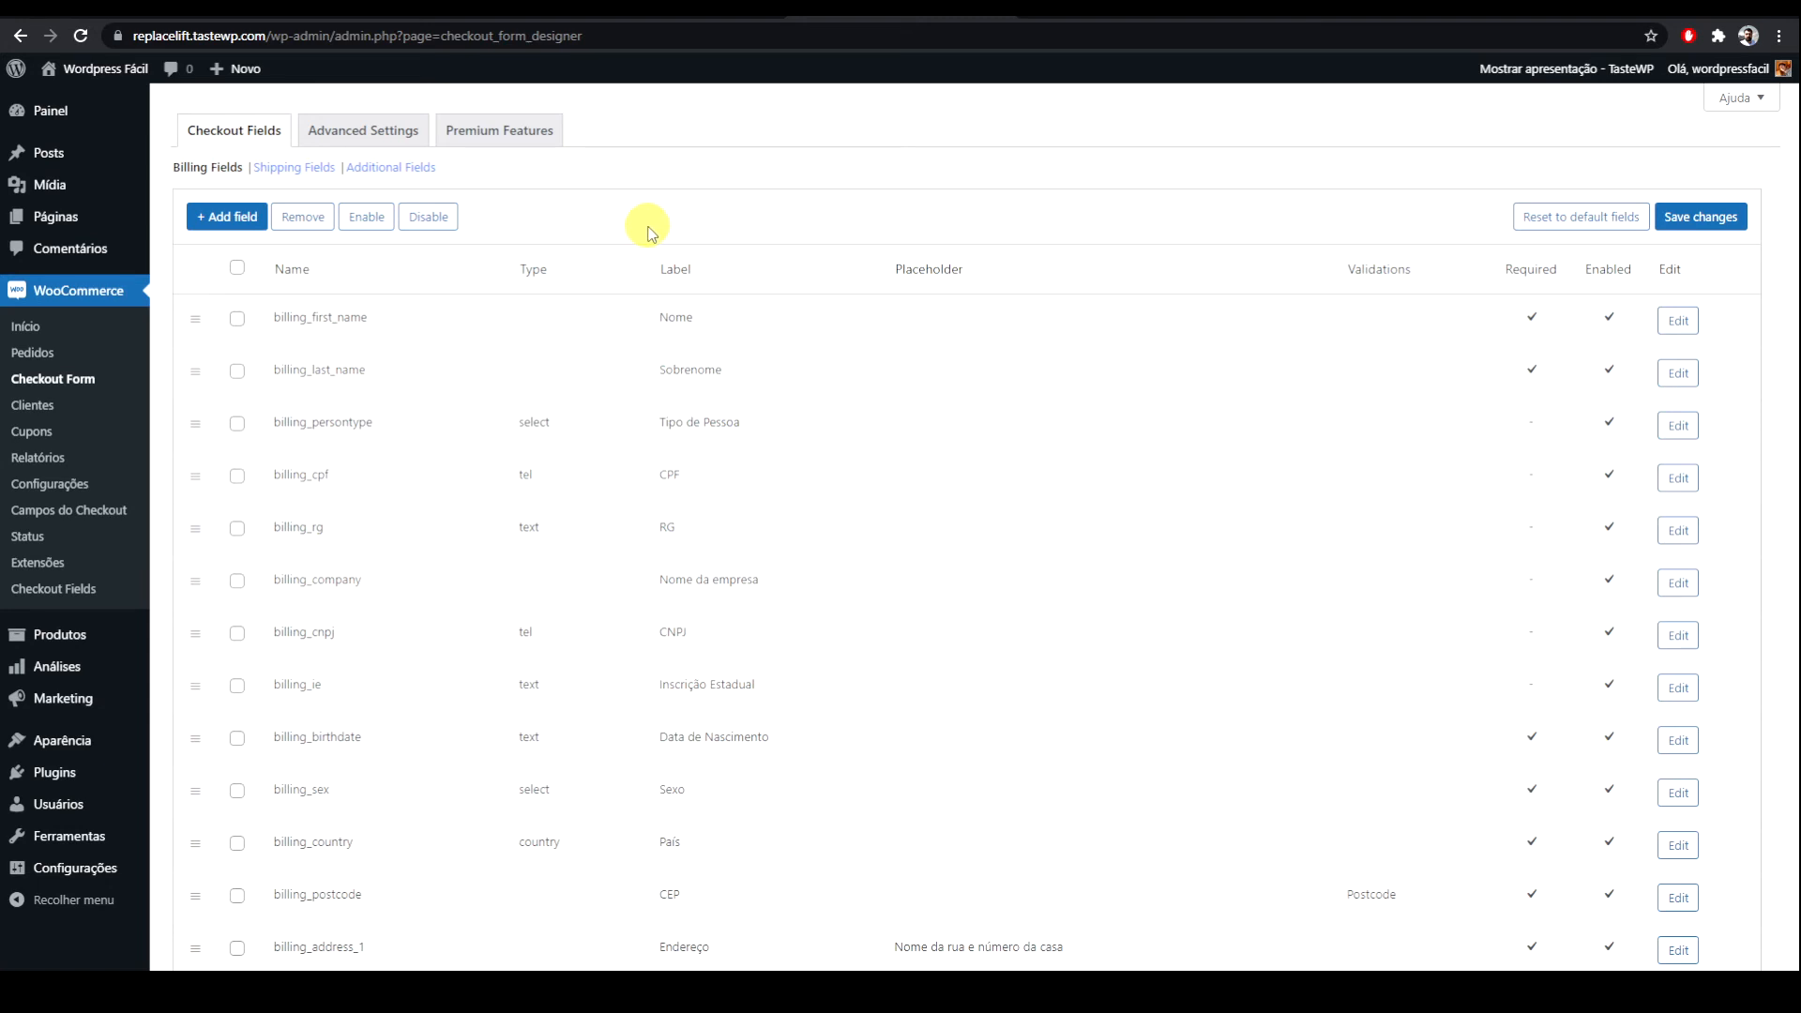
pyautogui.click(222, 221)
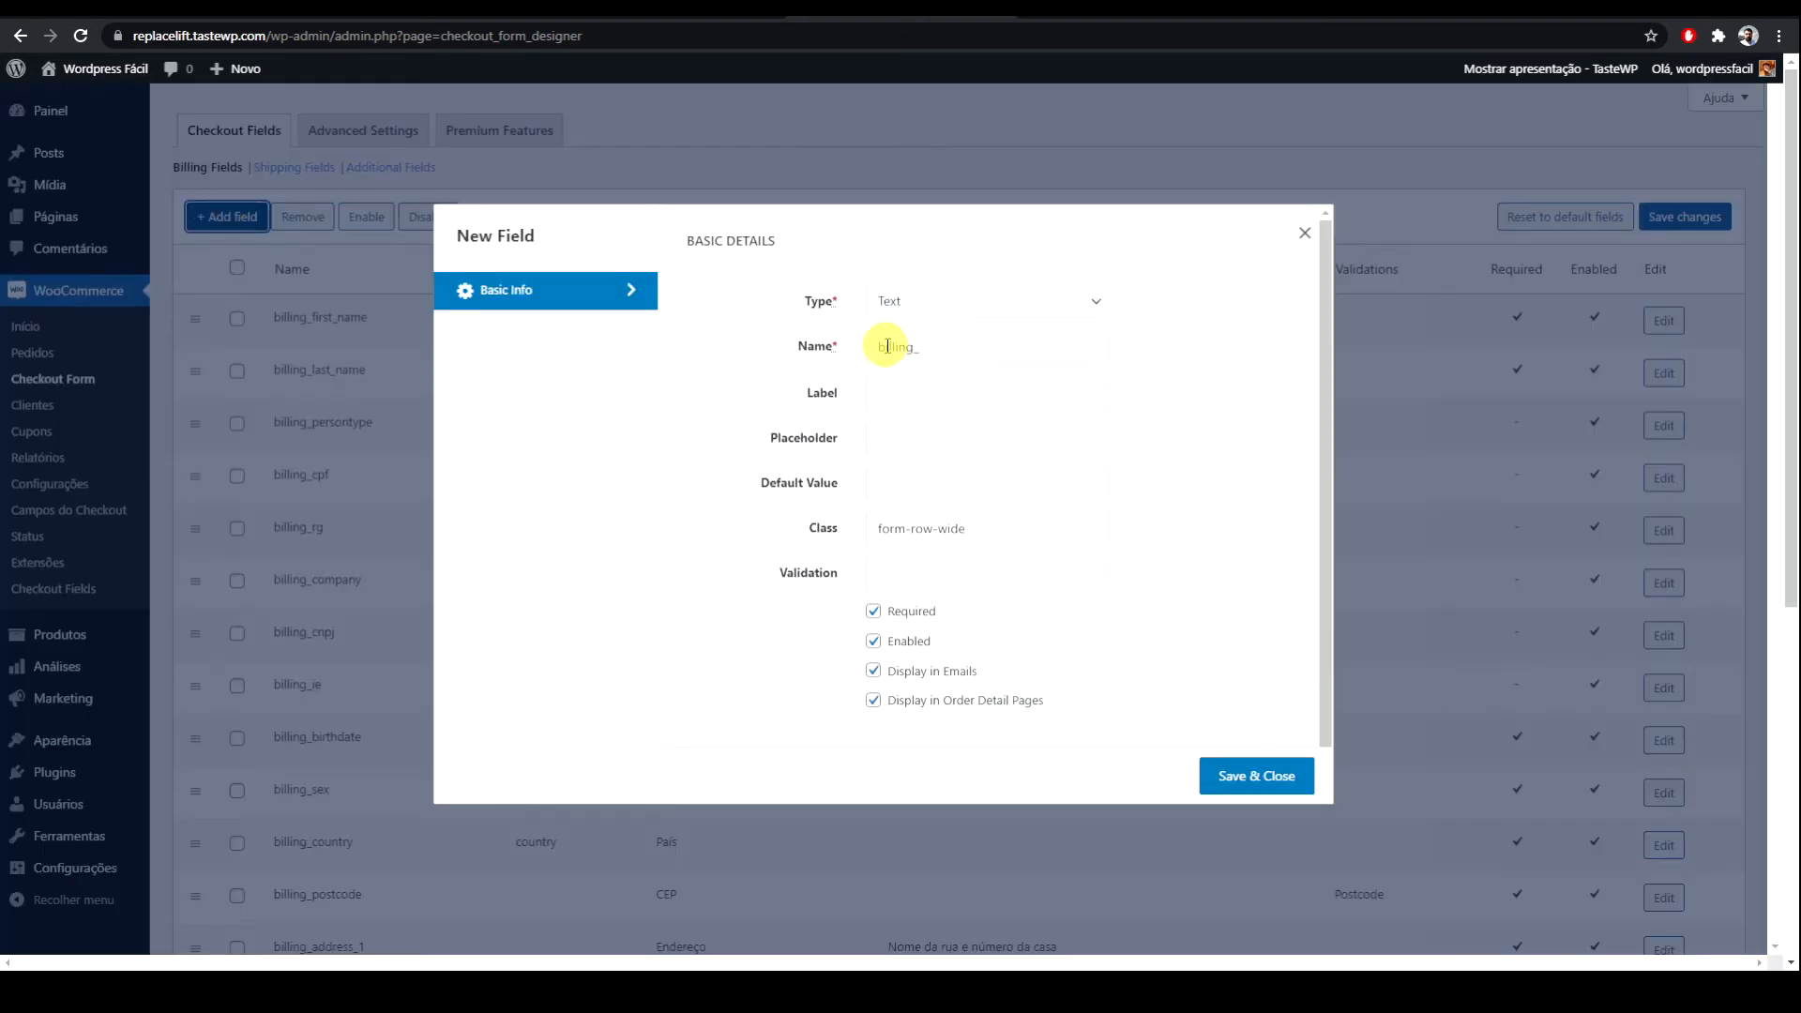
pyautogui.scroll(3, 954, 355)
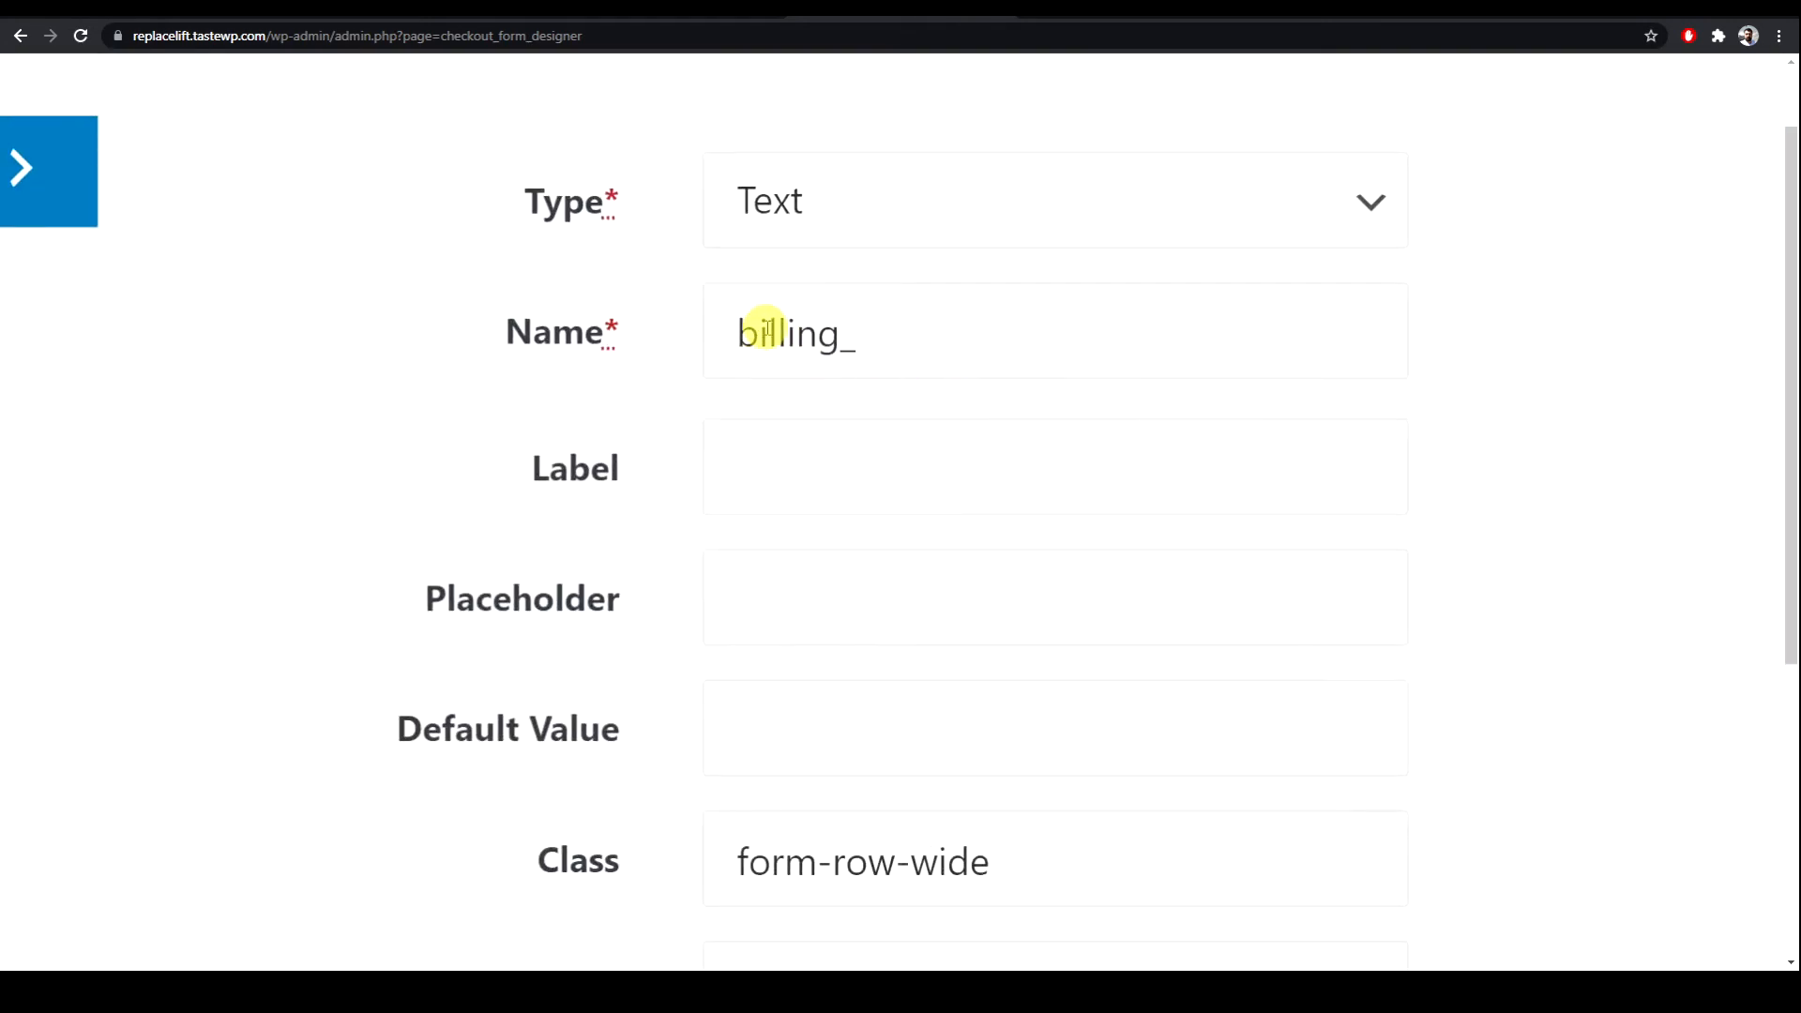
pyautogui.click(881, 339)
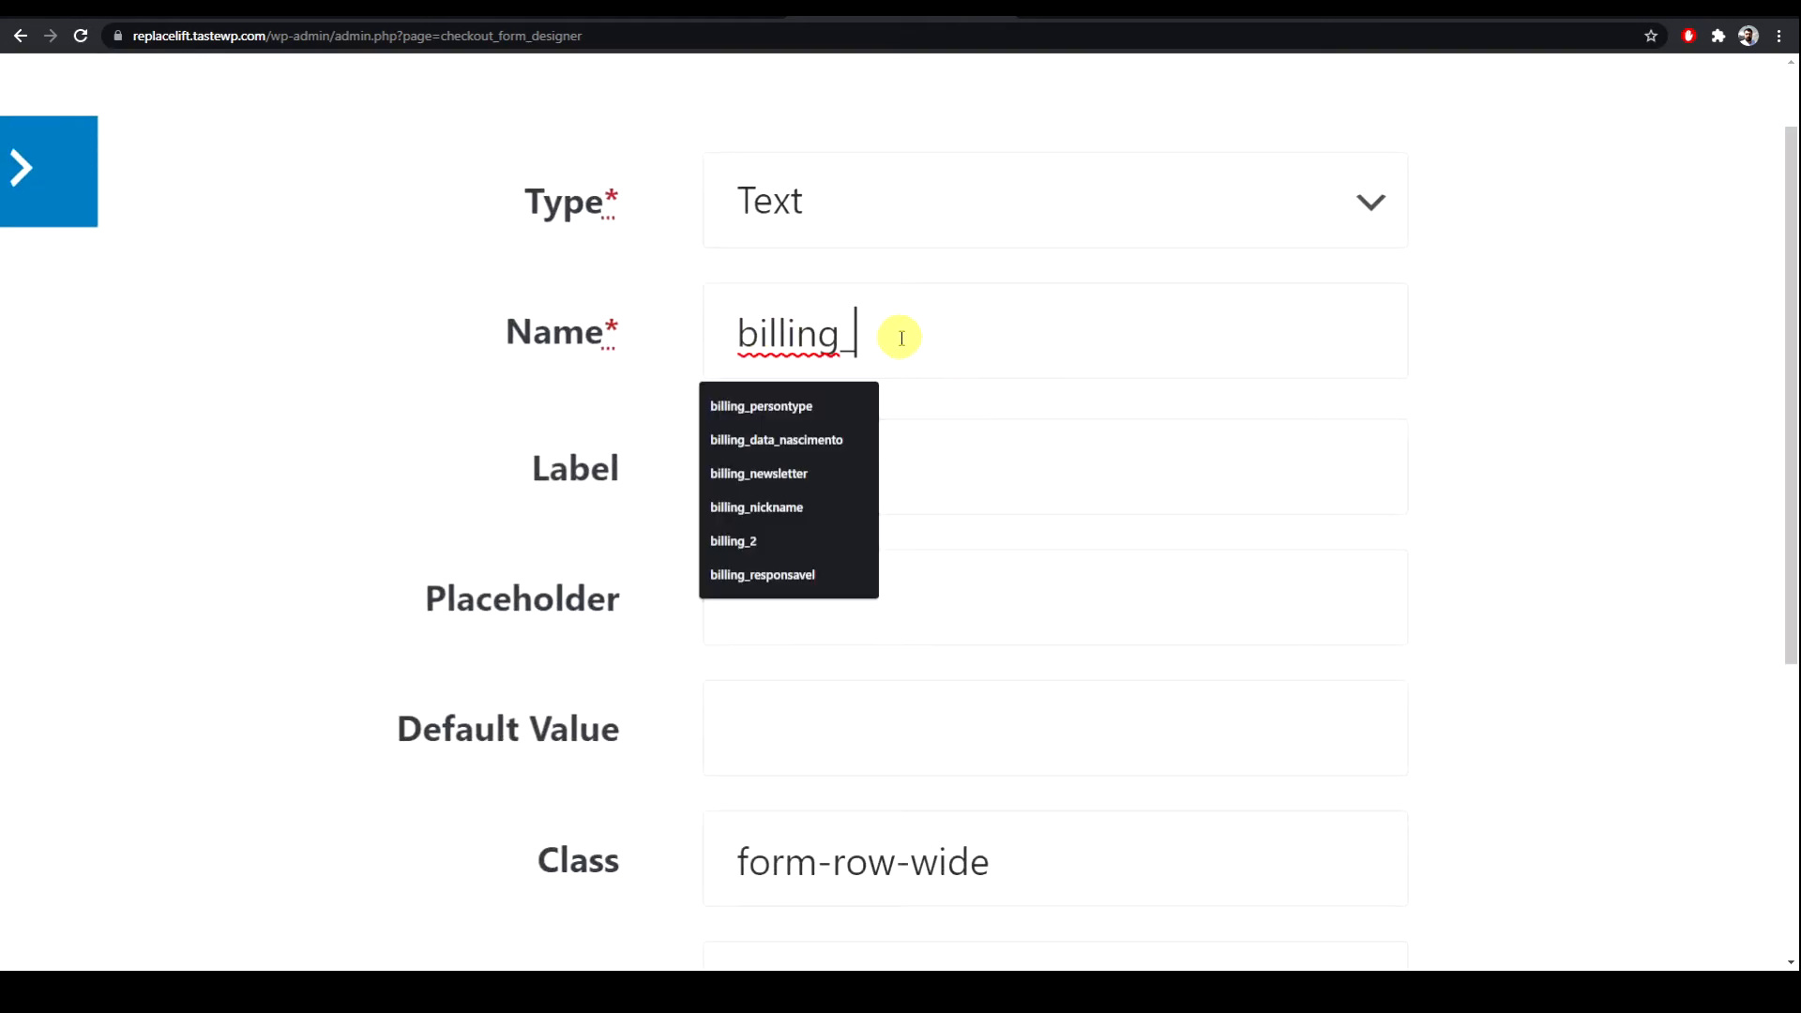
pyautogui.click(806, 405)
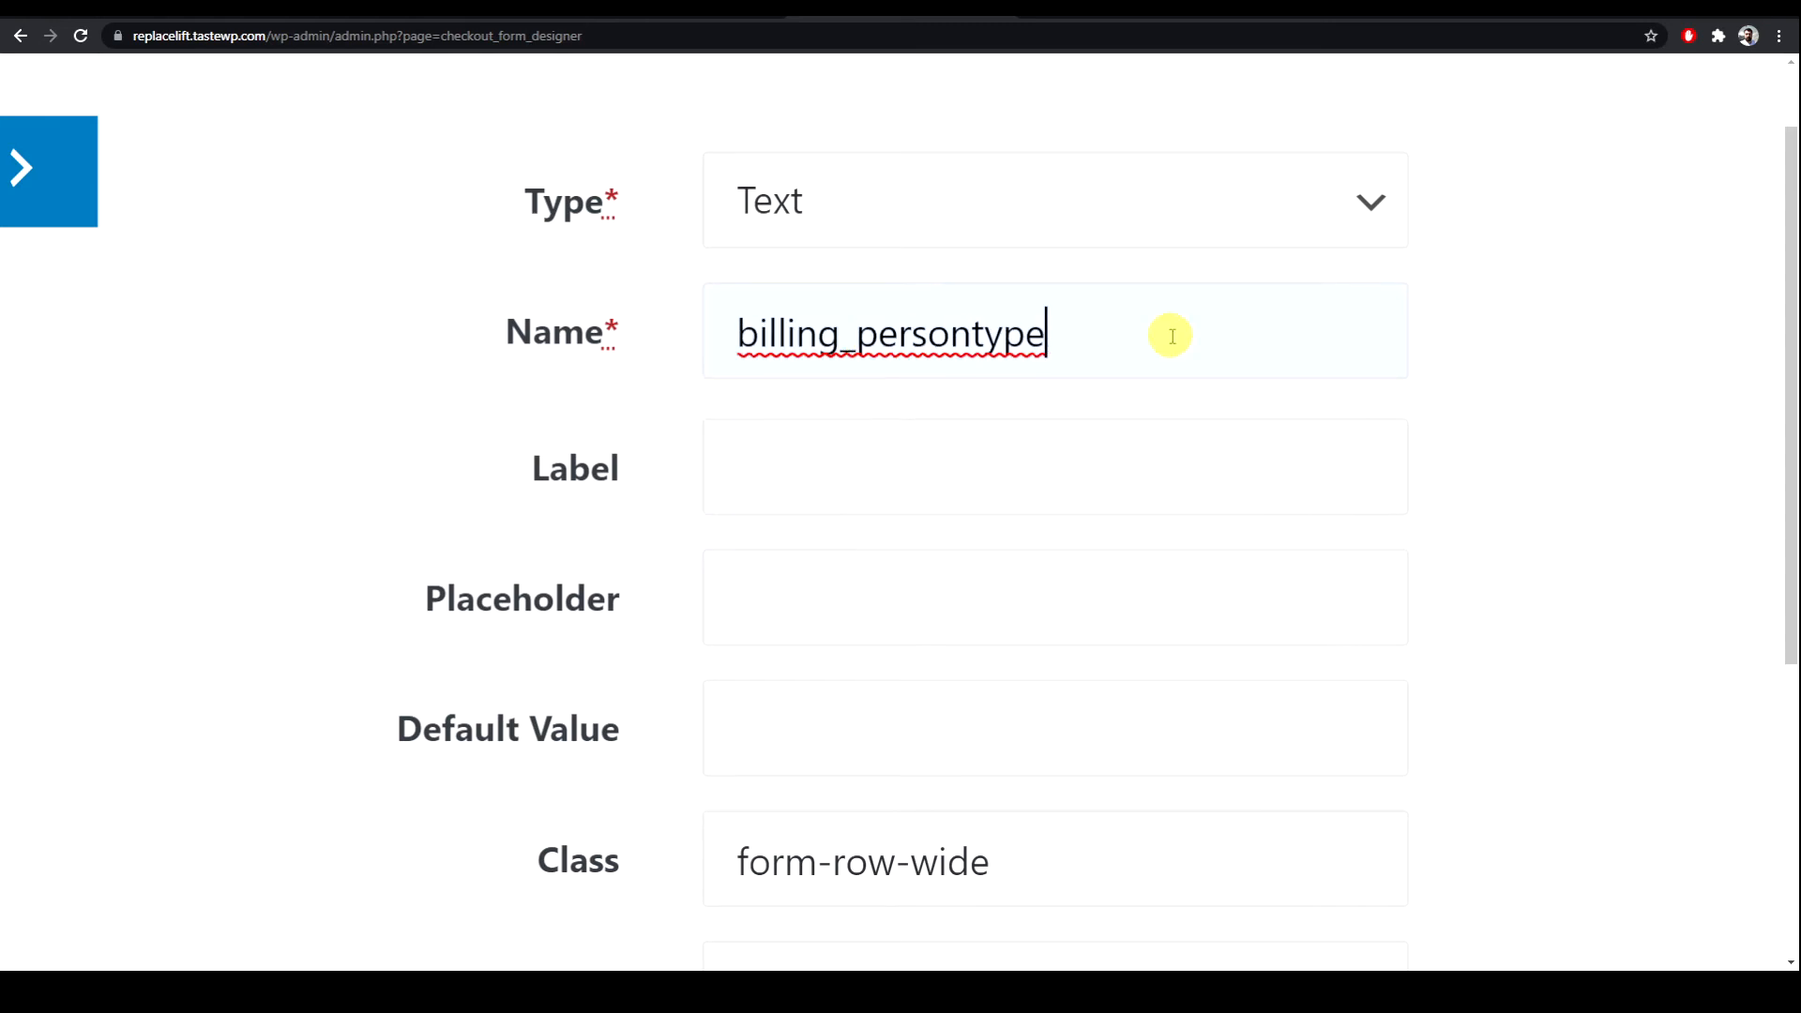
pyautogui.press('BackSpace')
pyautogui.press('BackSpace')
pyautogui.press('BackSpace')
pyautogui.press('BackSpace')
pyautogui.press('BackSpace')
pyautogui.press('BackSpace')
pyautogui.press('BackSpace')
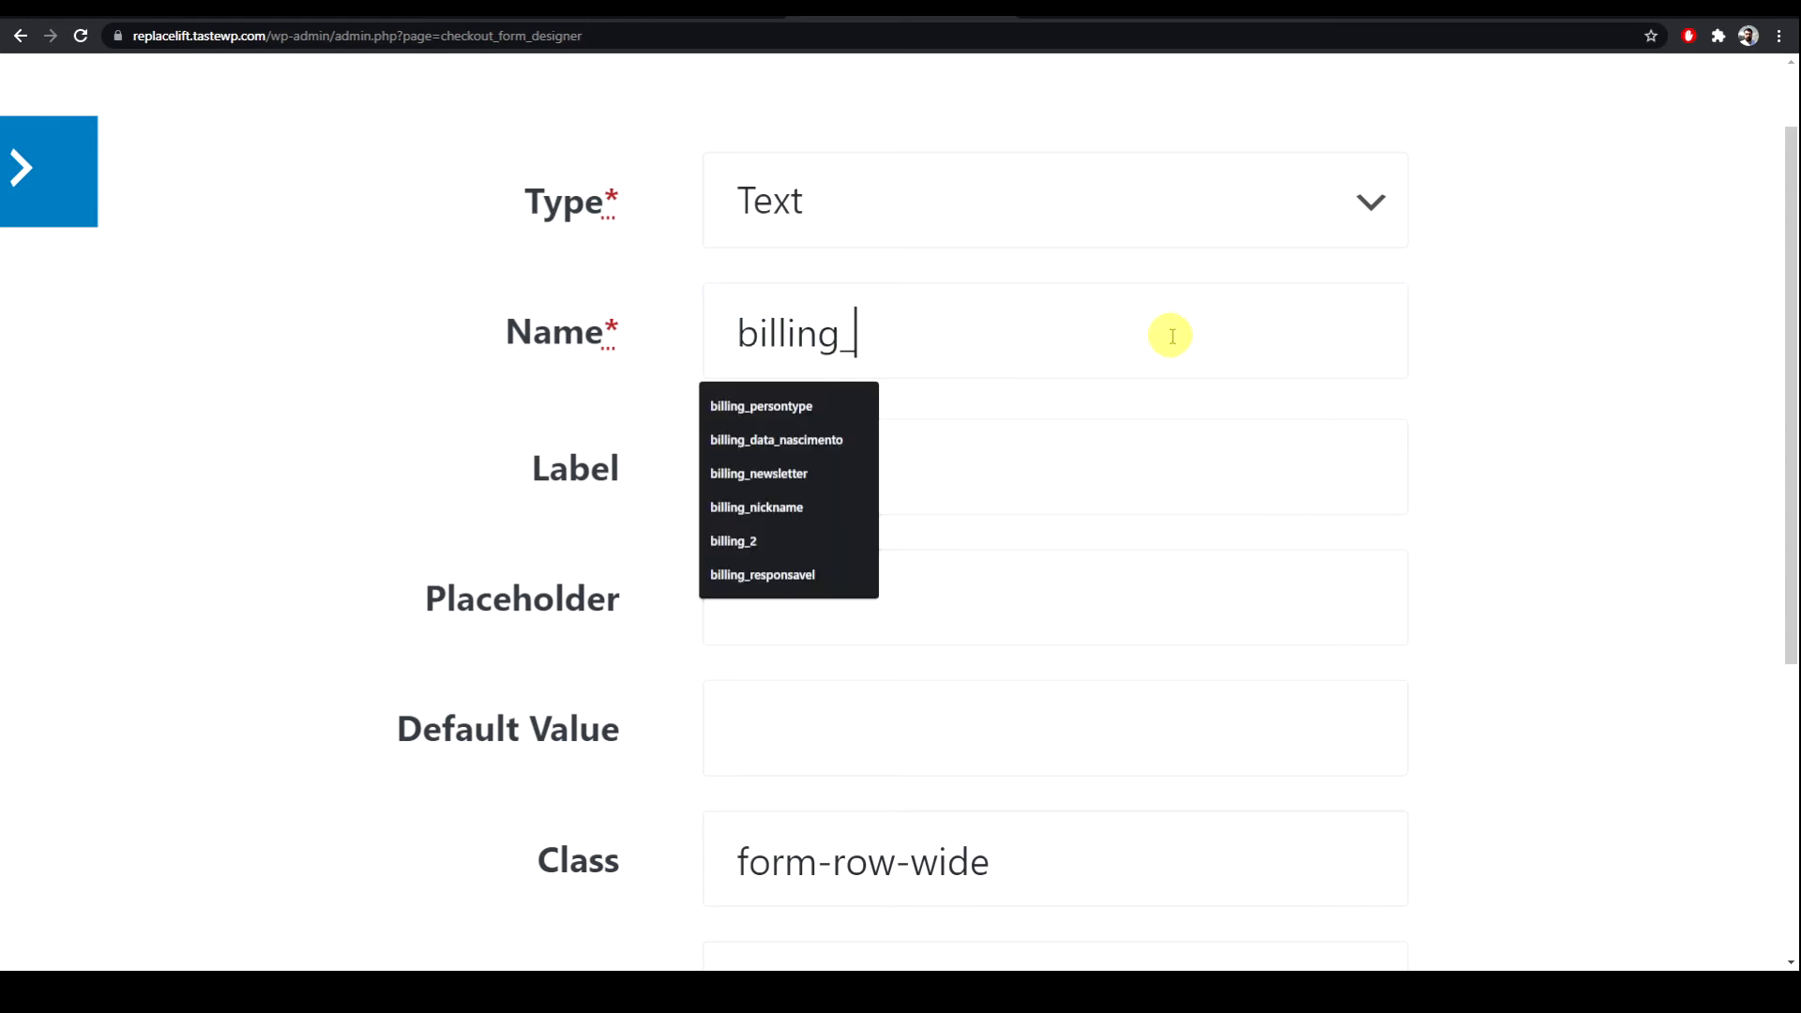
pyautogui.write('cotacao')
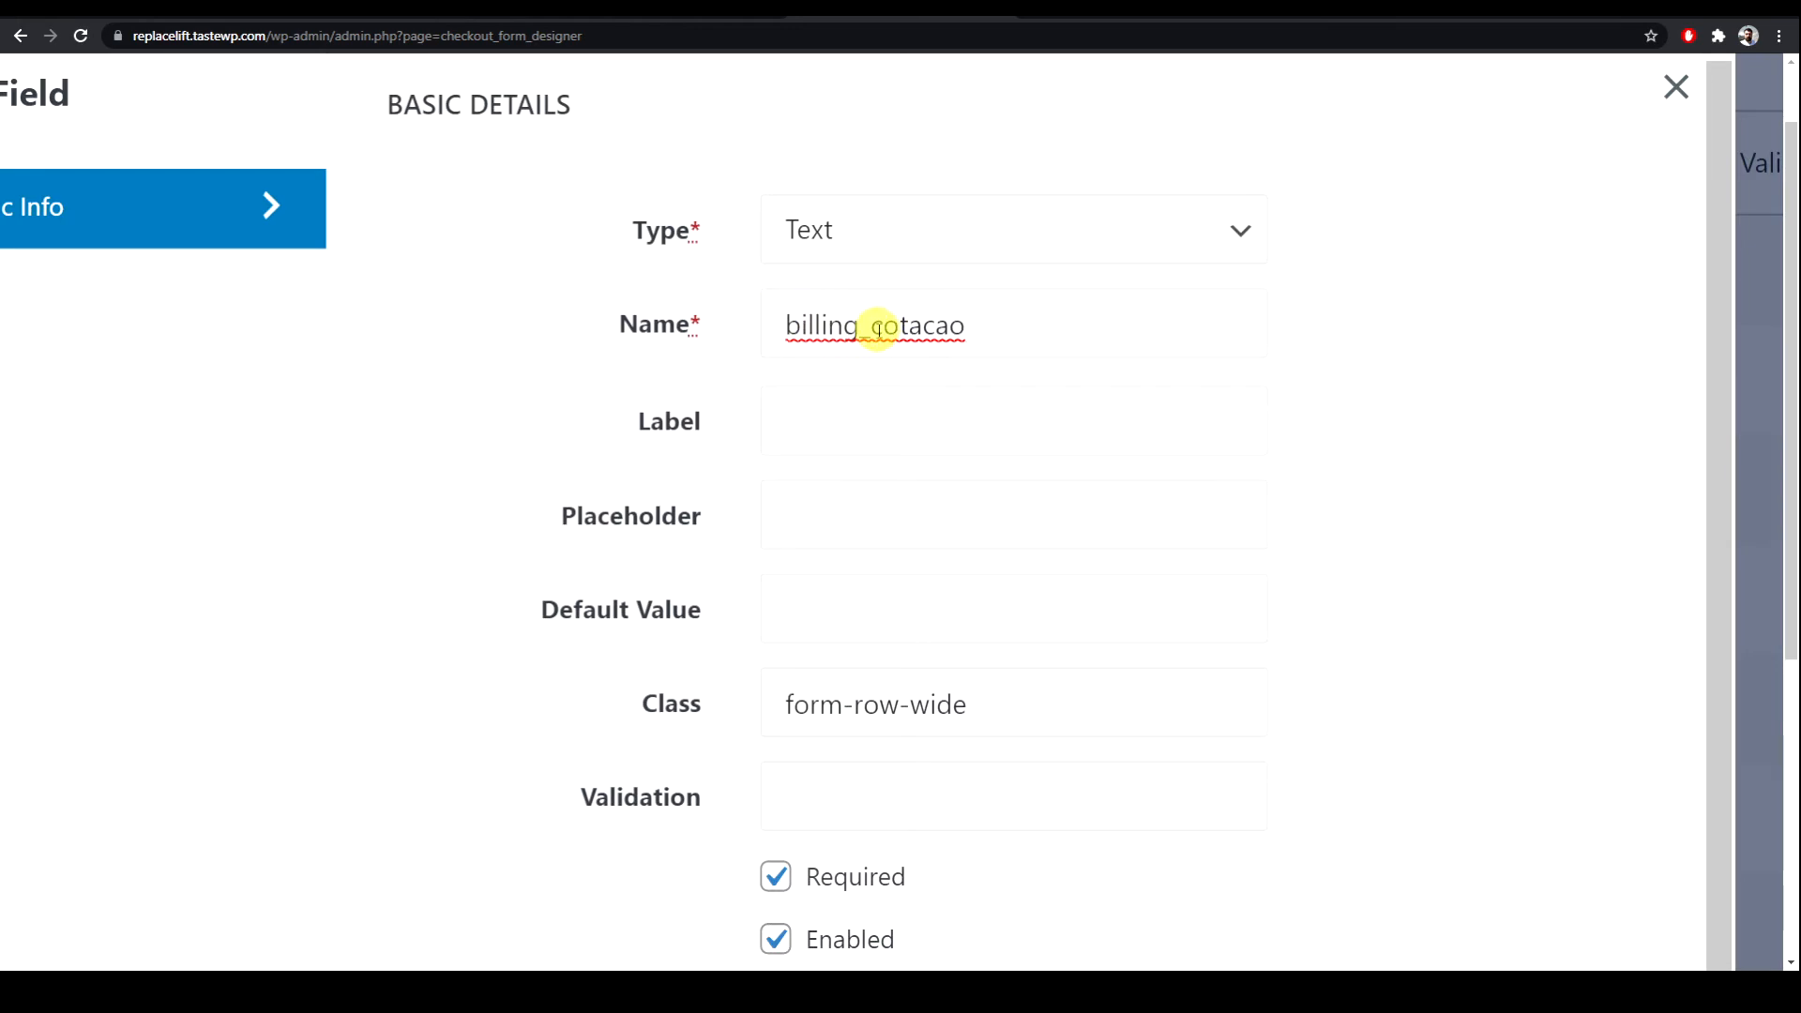
pyautogui.moveTo(875, 327); pyautogui.dragTo(1038, 333)
pyautogui.press('BackSpace')
pyautogui.write('whjehekj')
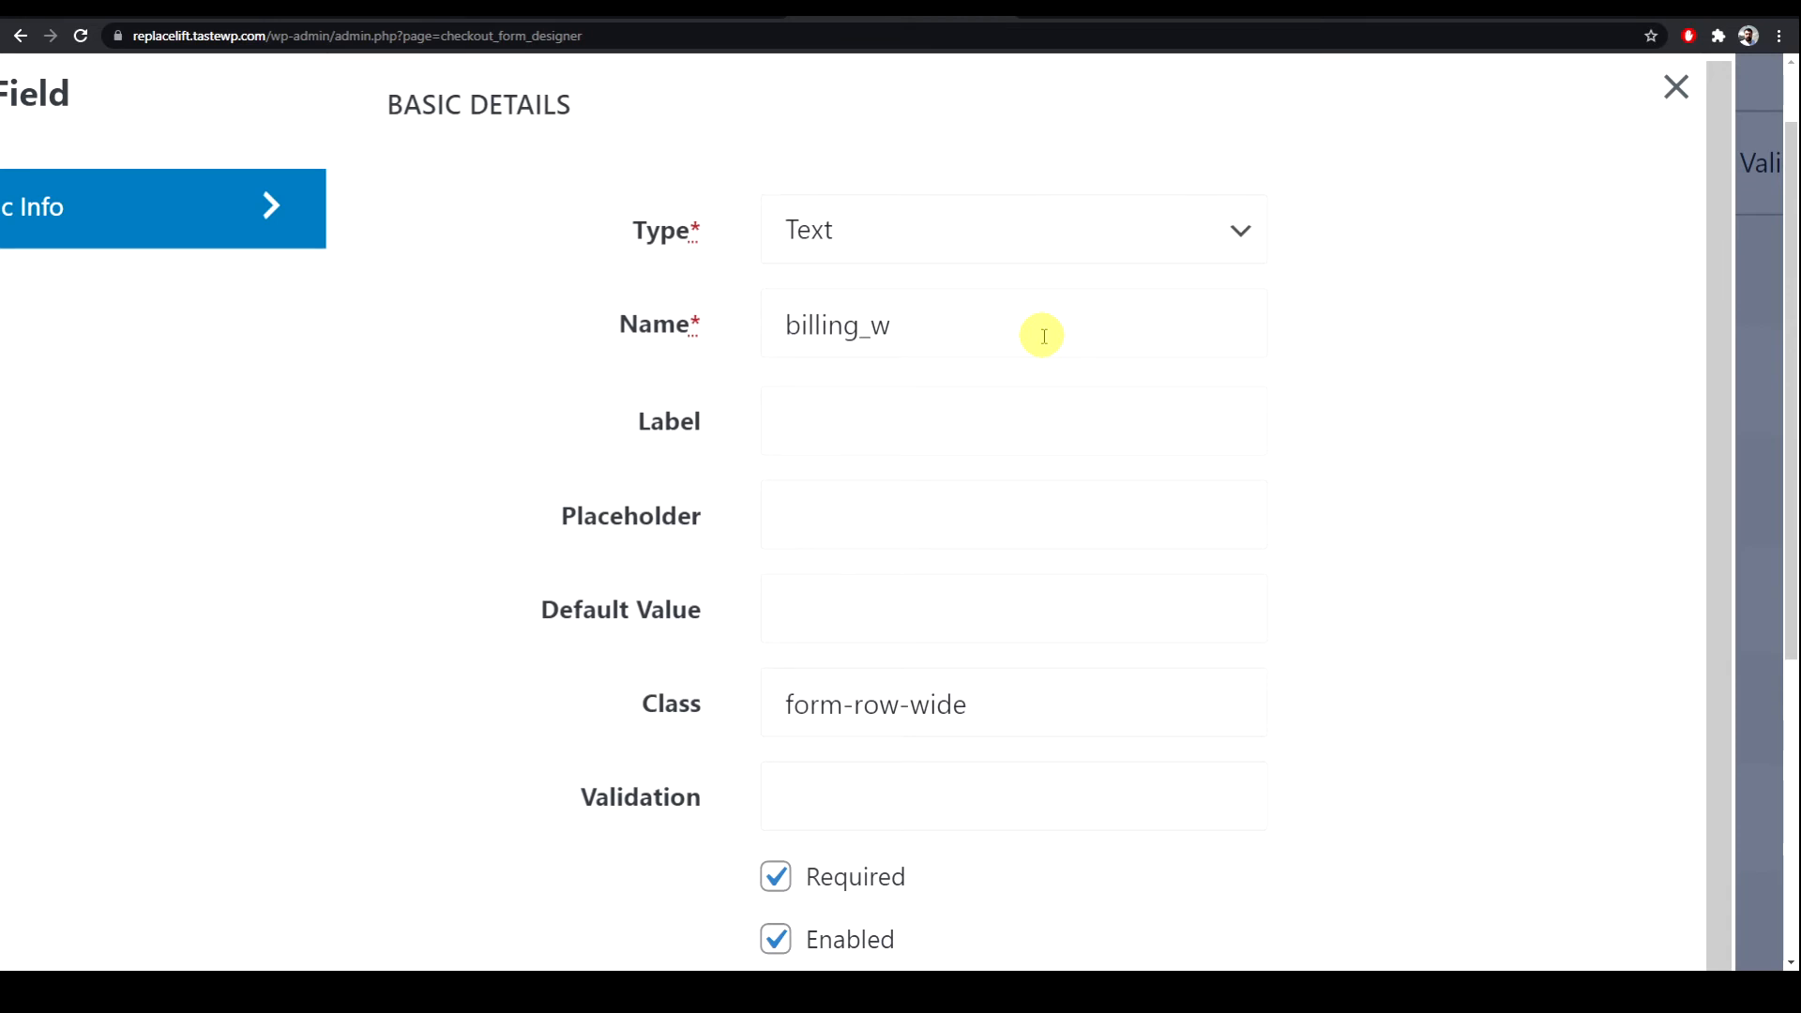
pyautogui.press('BackSpace')
pyautogui.click(797, 239)
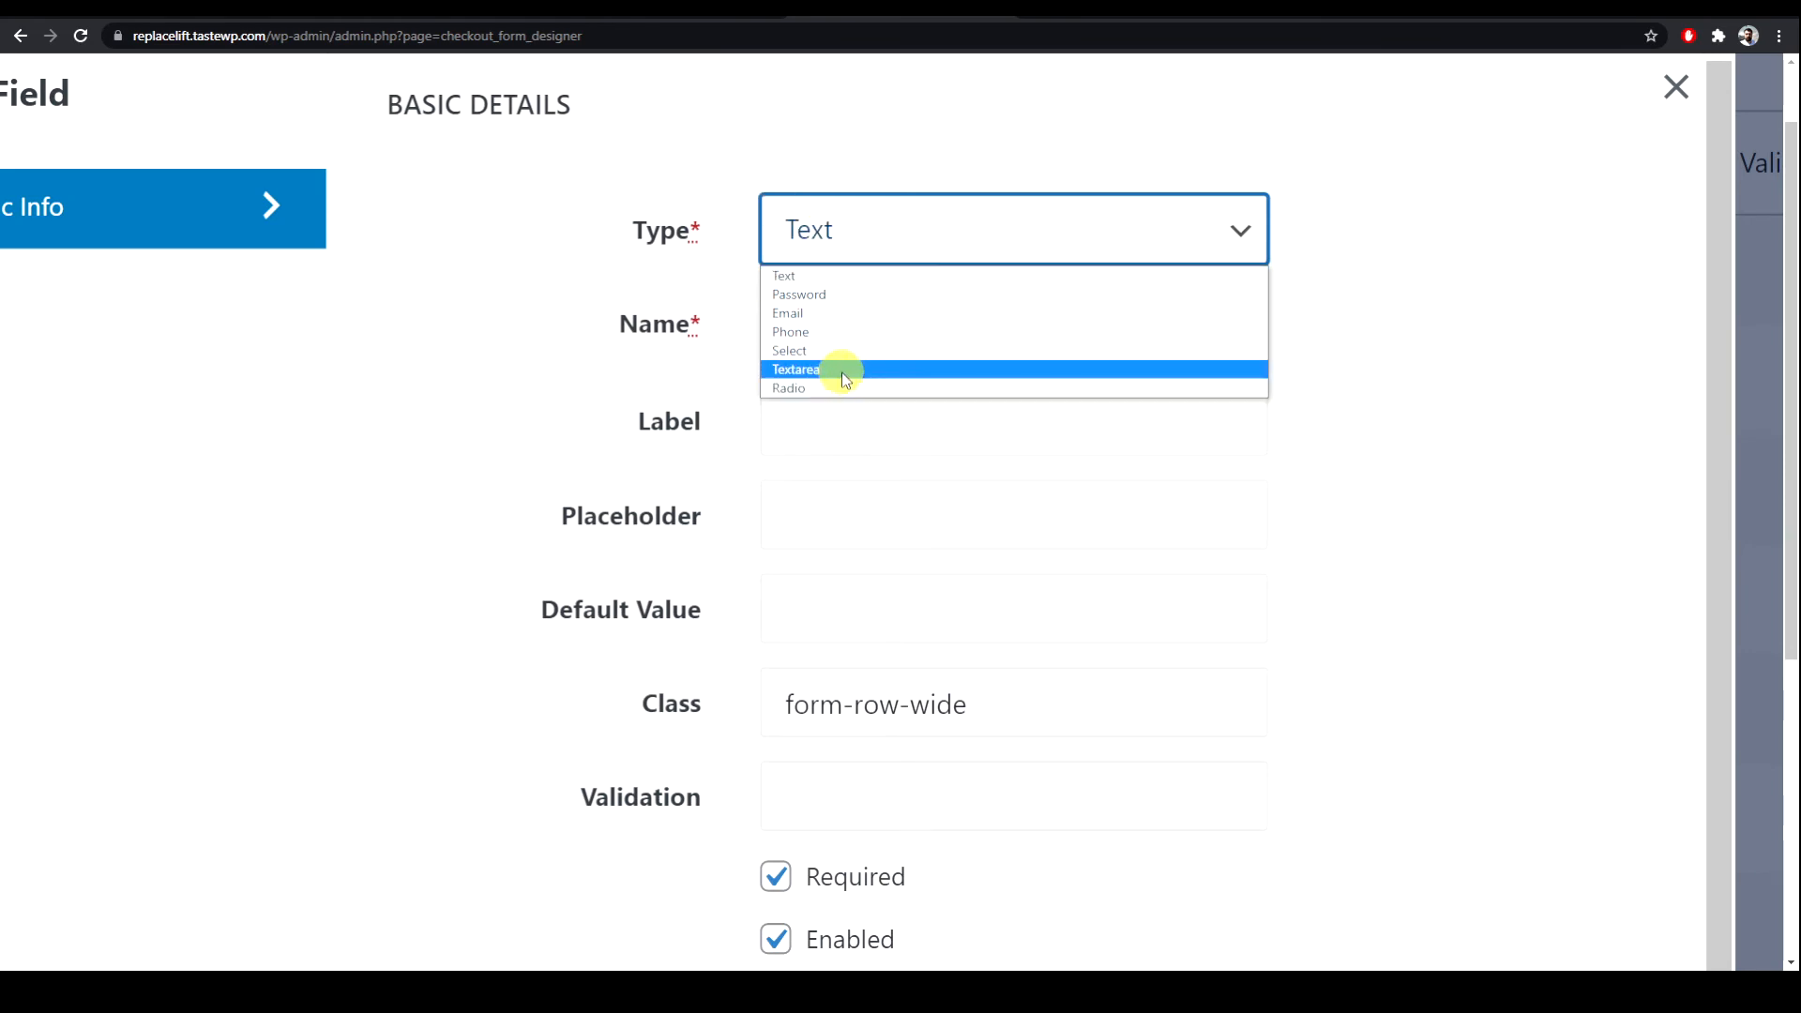
pyautogui.click(722, 355)
# Step: Clear the new field's Required, Enabled, Display in Emails and Display in Order Detail Pages options
pyautogui.scroll(-1, 764, 647)
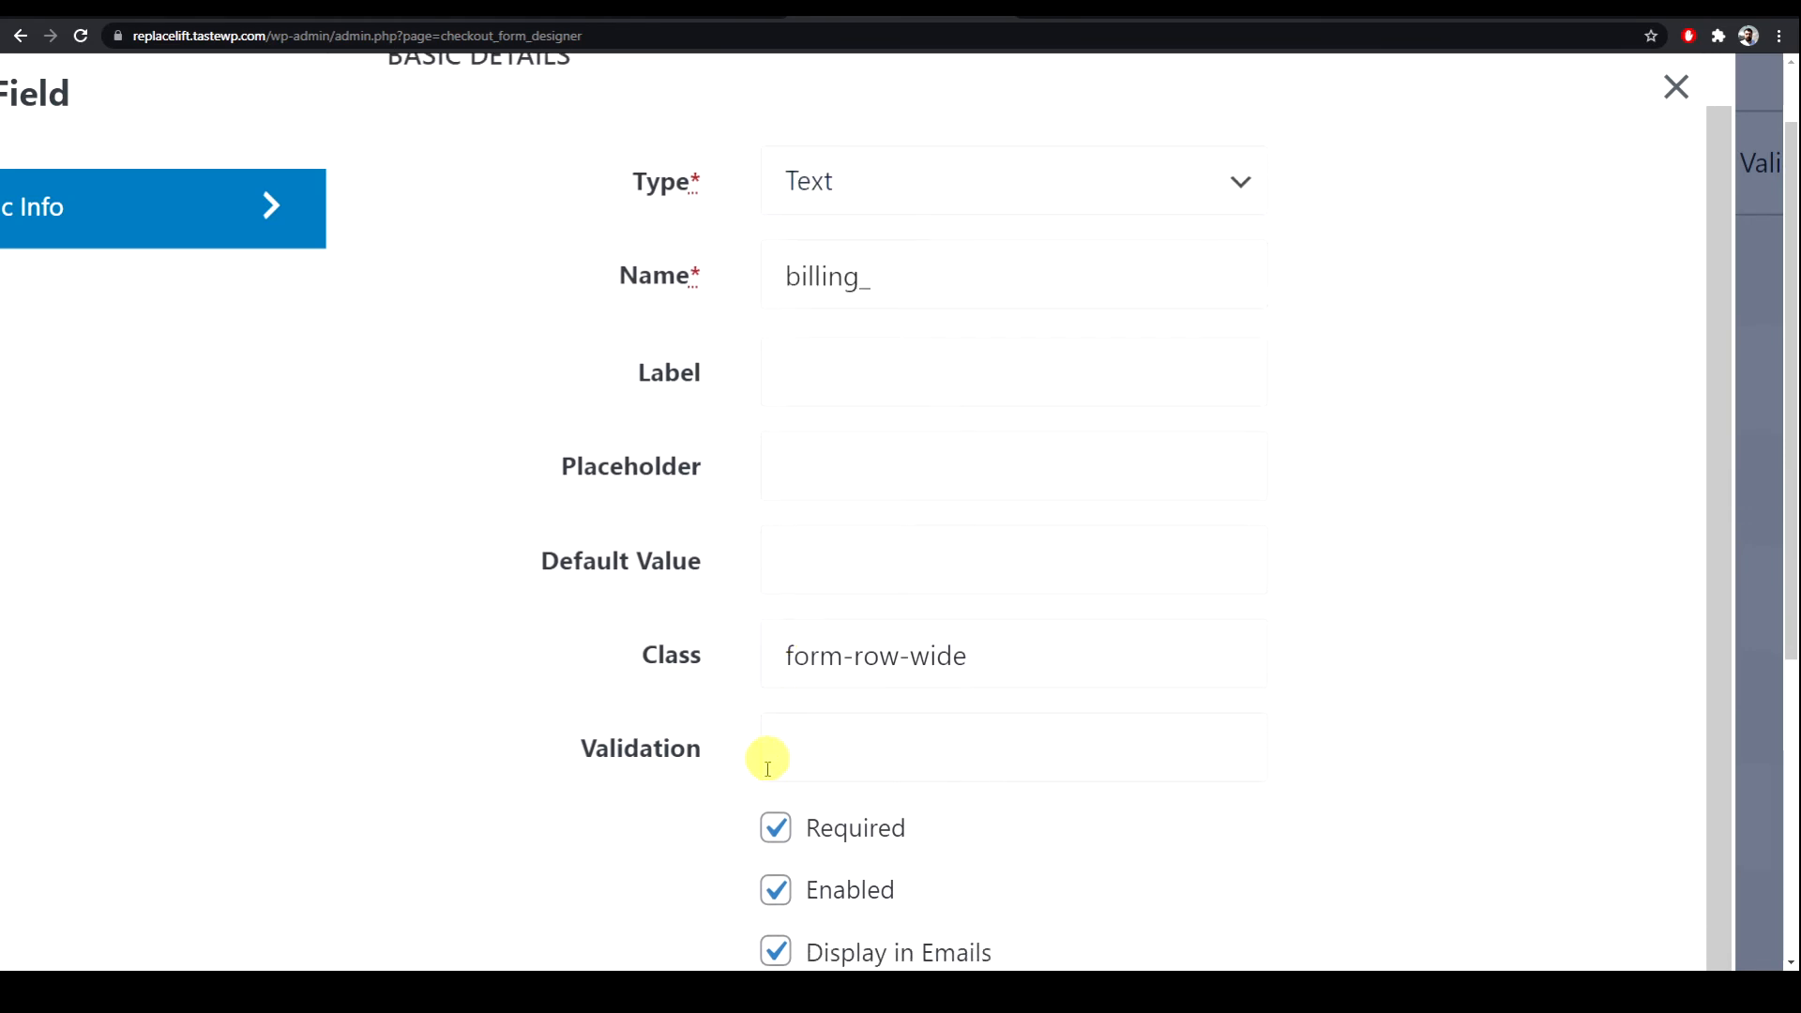
pyautogui.scroll(-2, 730, 741)
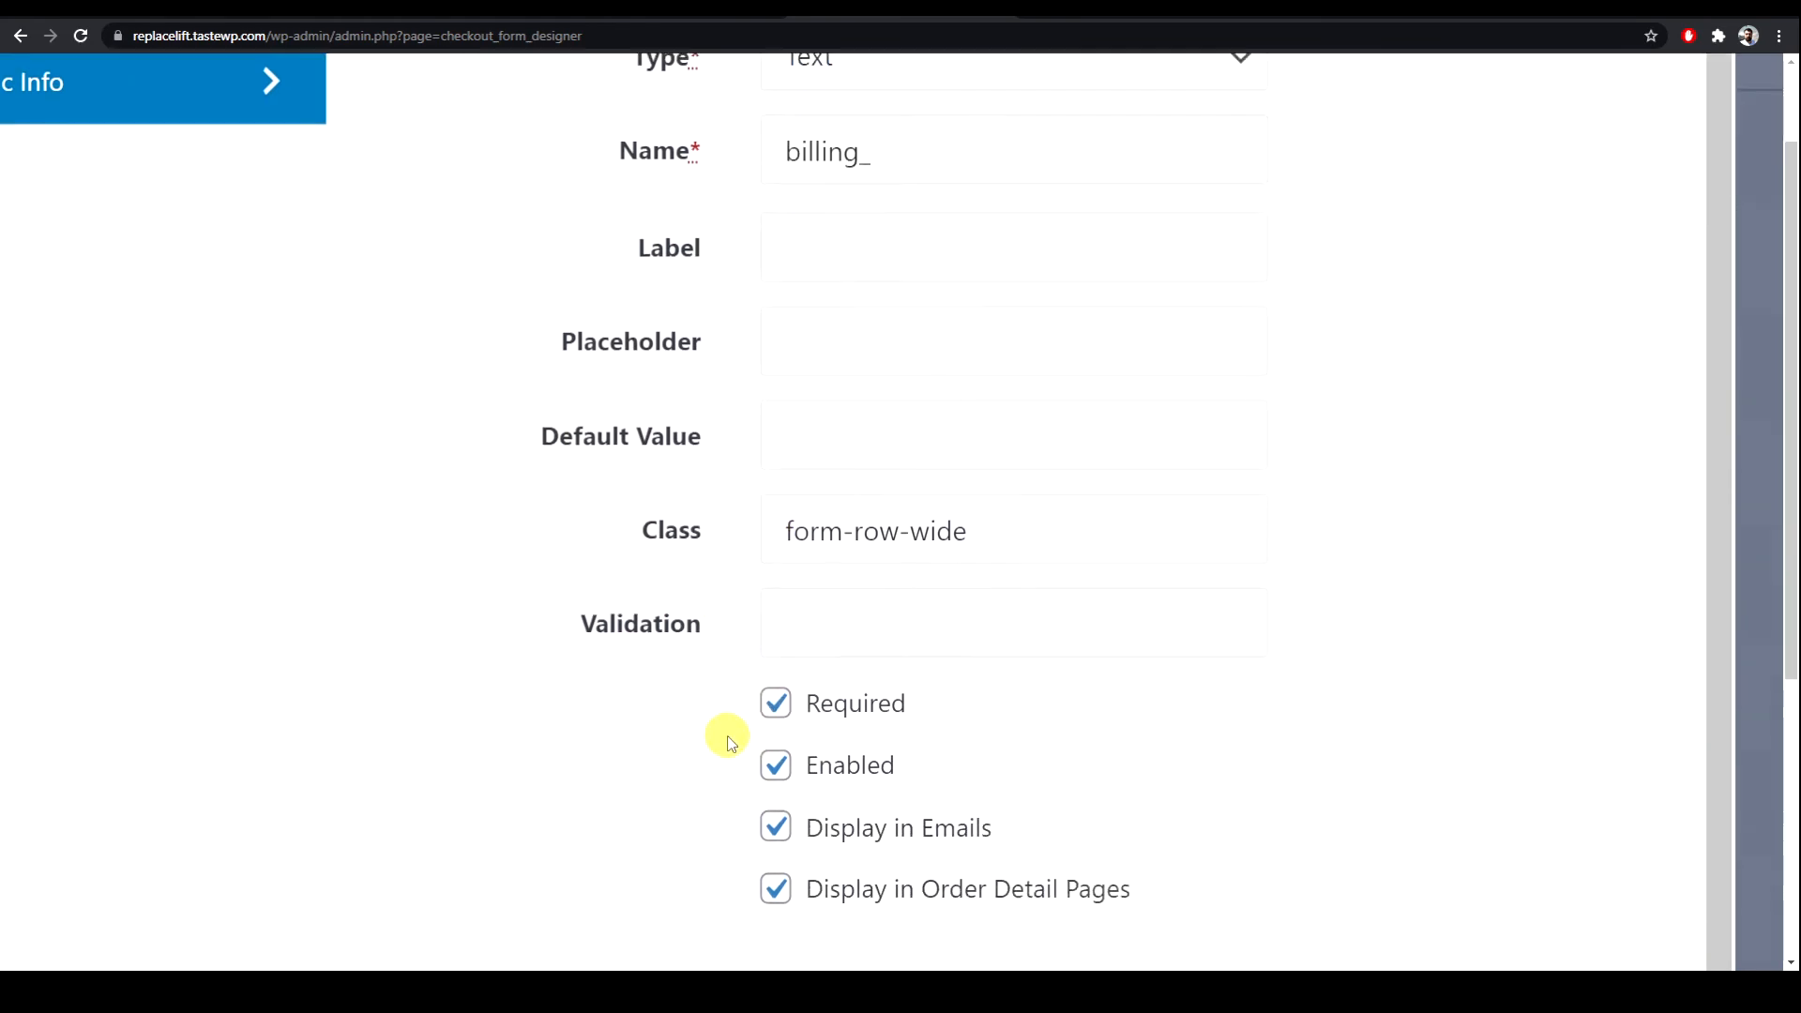
pyautogui.click(774, 641)
pyautogui.click(775, 703)
pyautogui.click(770, 786)
pyautogui.click(771, 829)
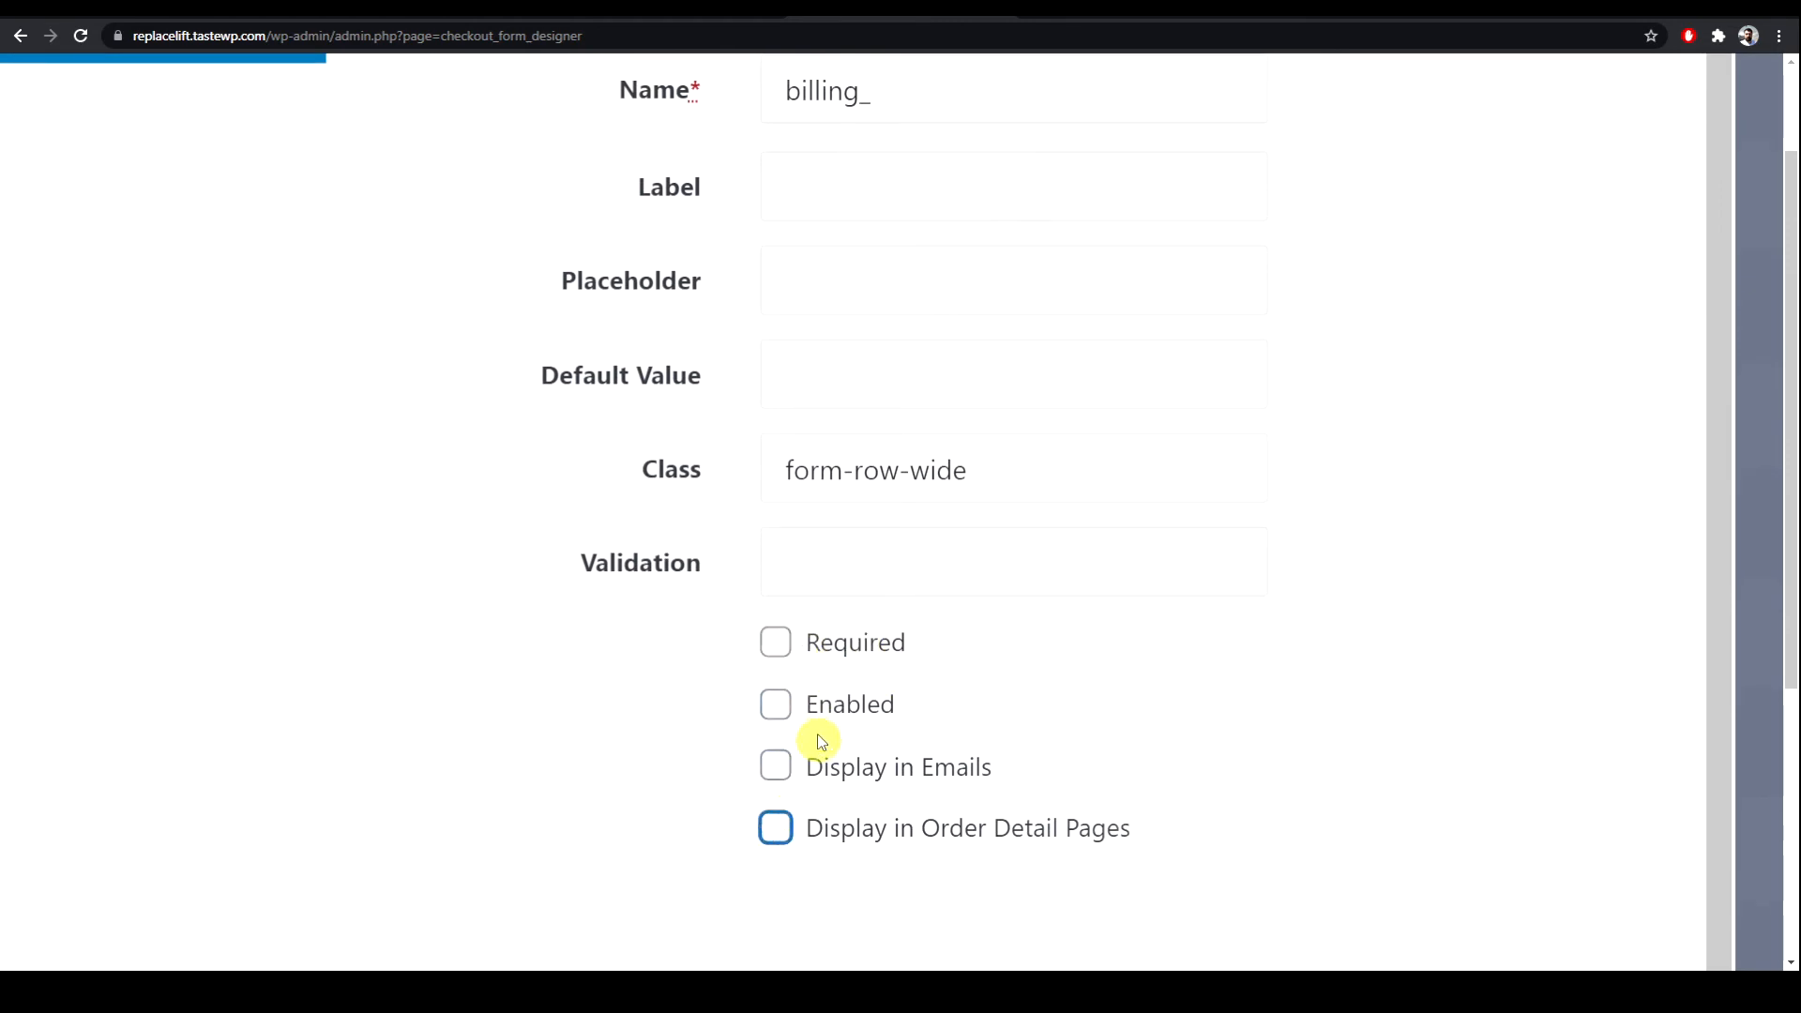
pyautogui.click(775, 713)
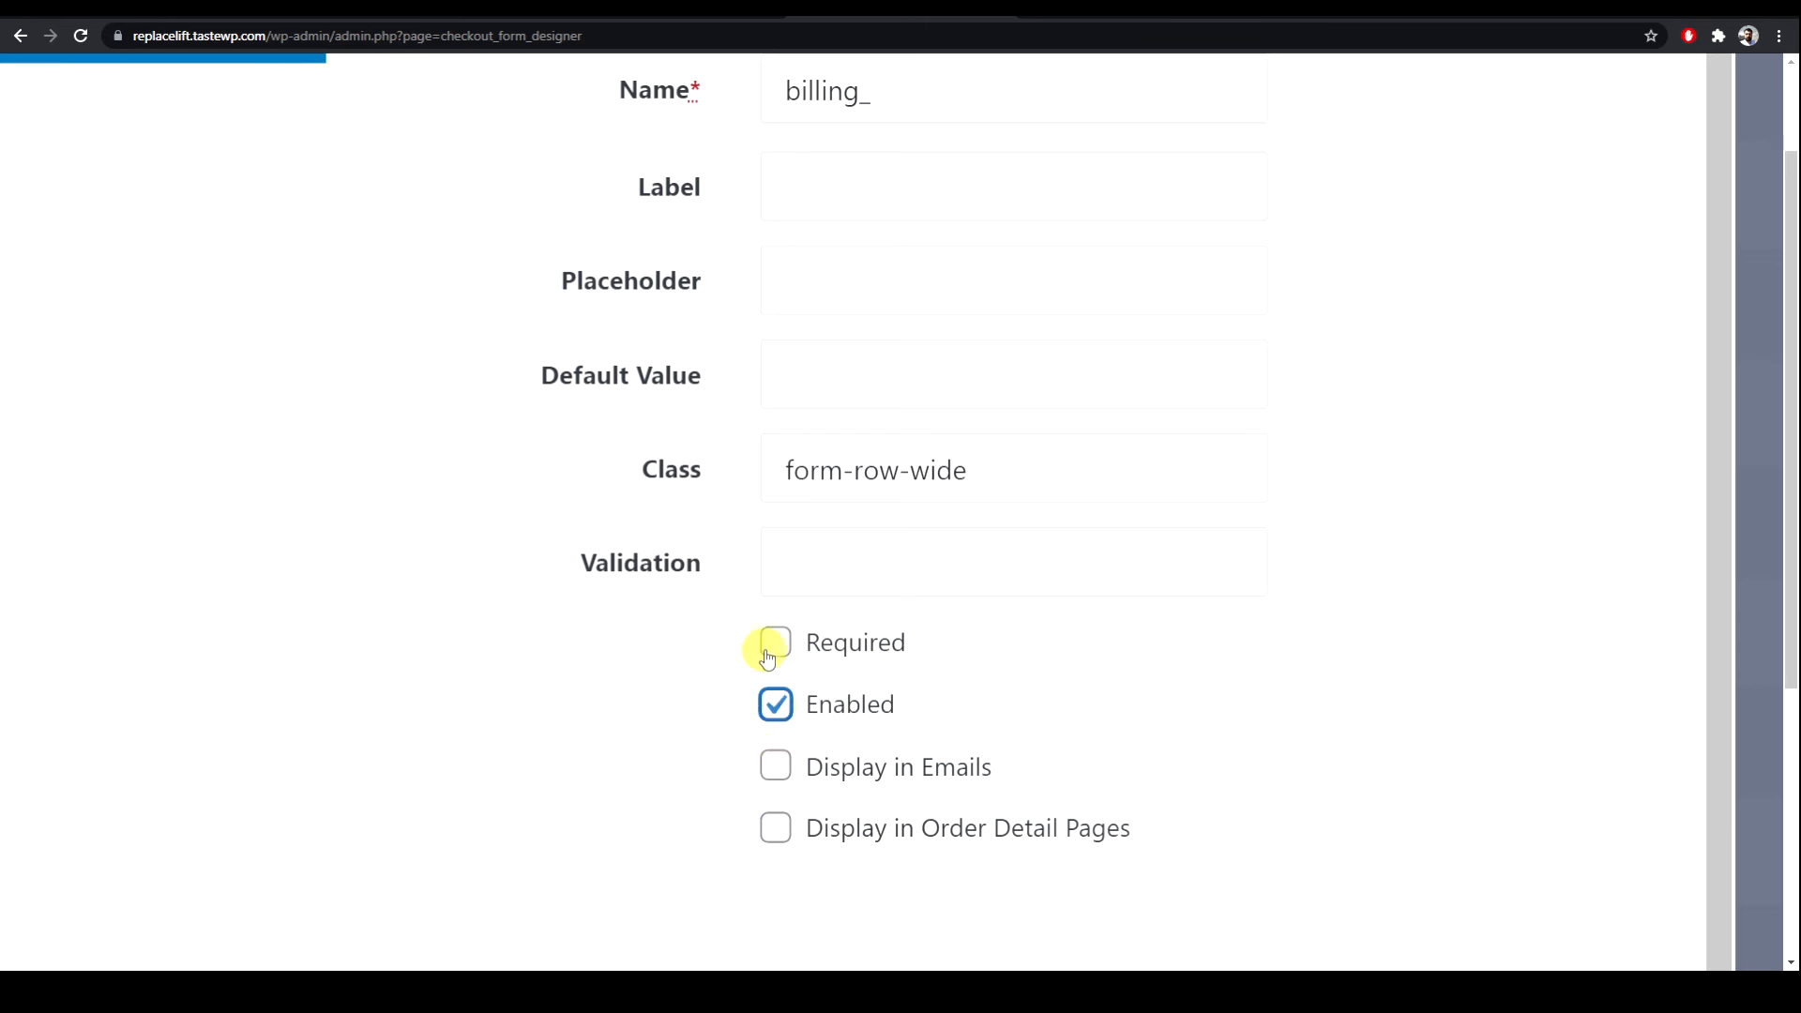
pyautogui.click(776, 829)
pyautogui.click(774, 712)
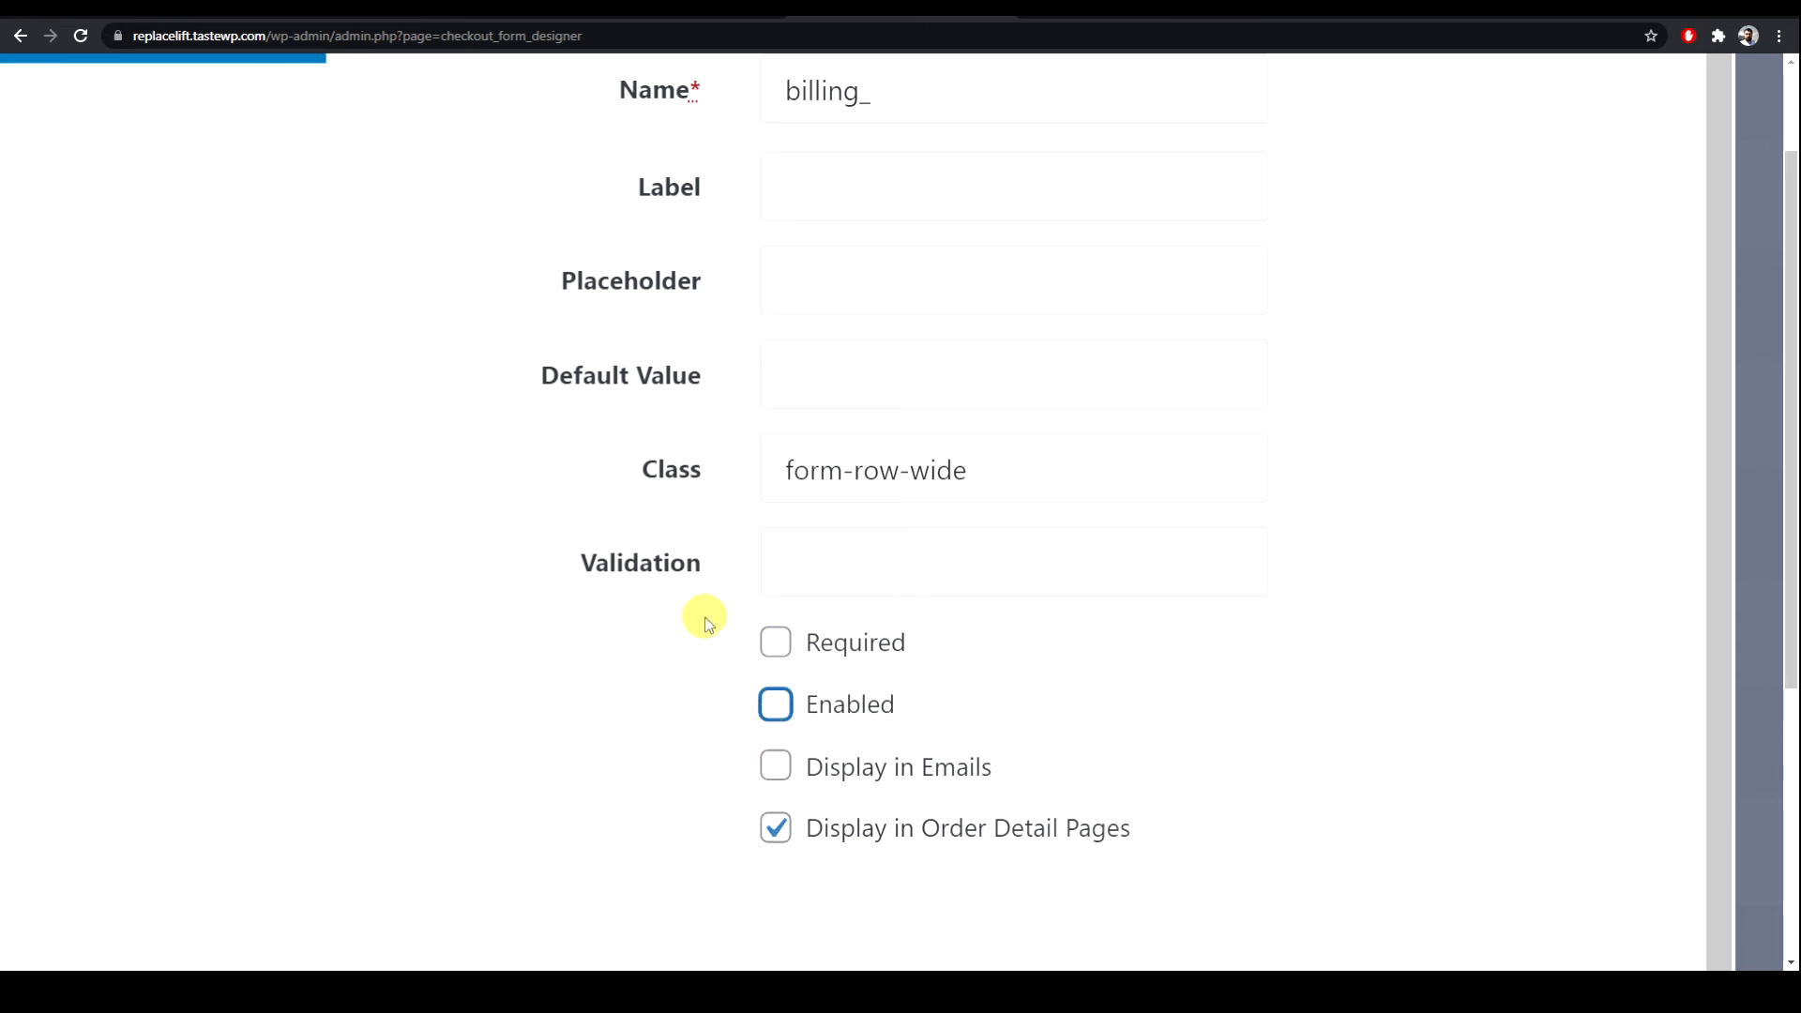
pyautogui.click(776, 828)
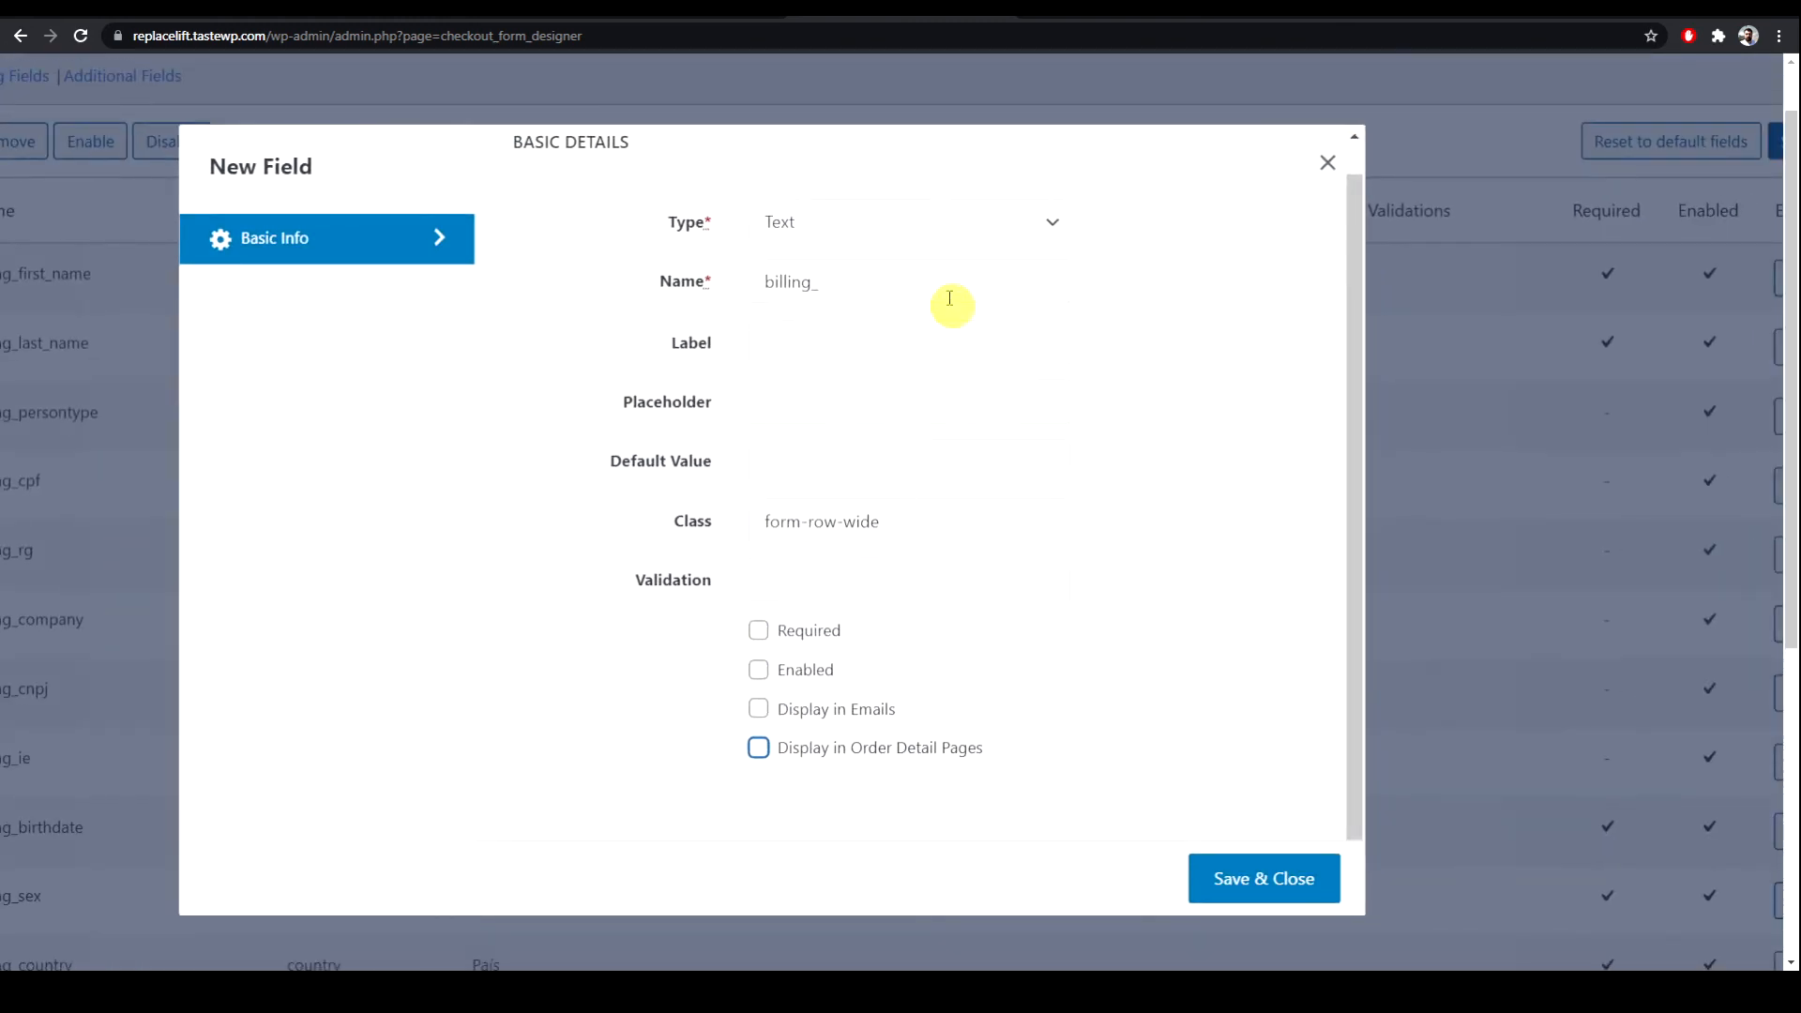
# Step: Name the new text field billing_cotacao, with the label Cotação and the placeholder Digite a Cotação
pyautogui.click(936, 289)
pyautogui.write('cotacao')
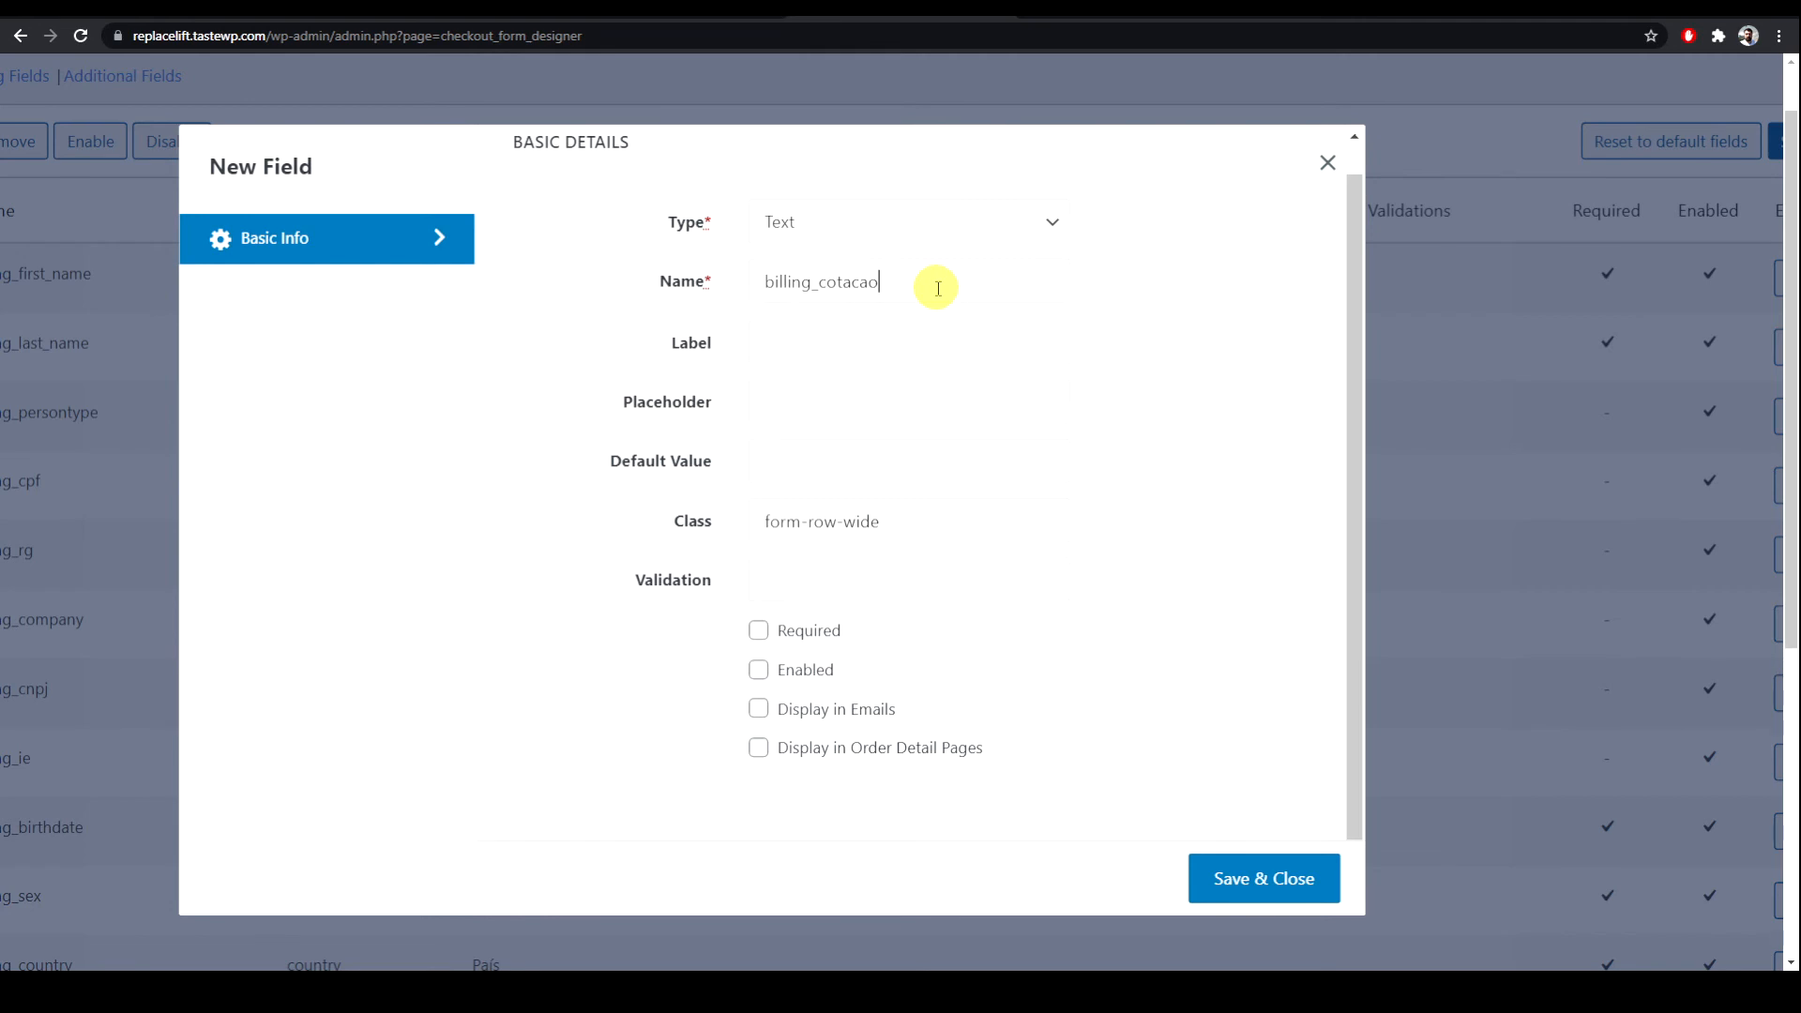
pyautogui.click(858, 331)
pyautogui.write('Cotac')
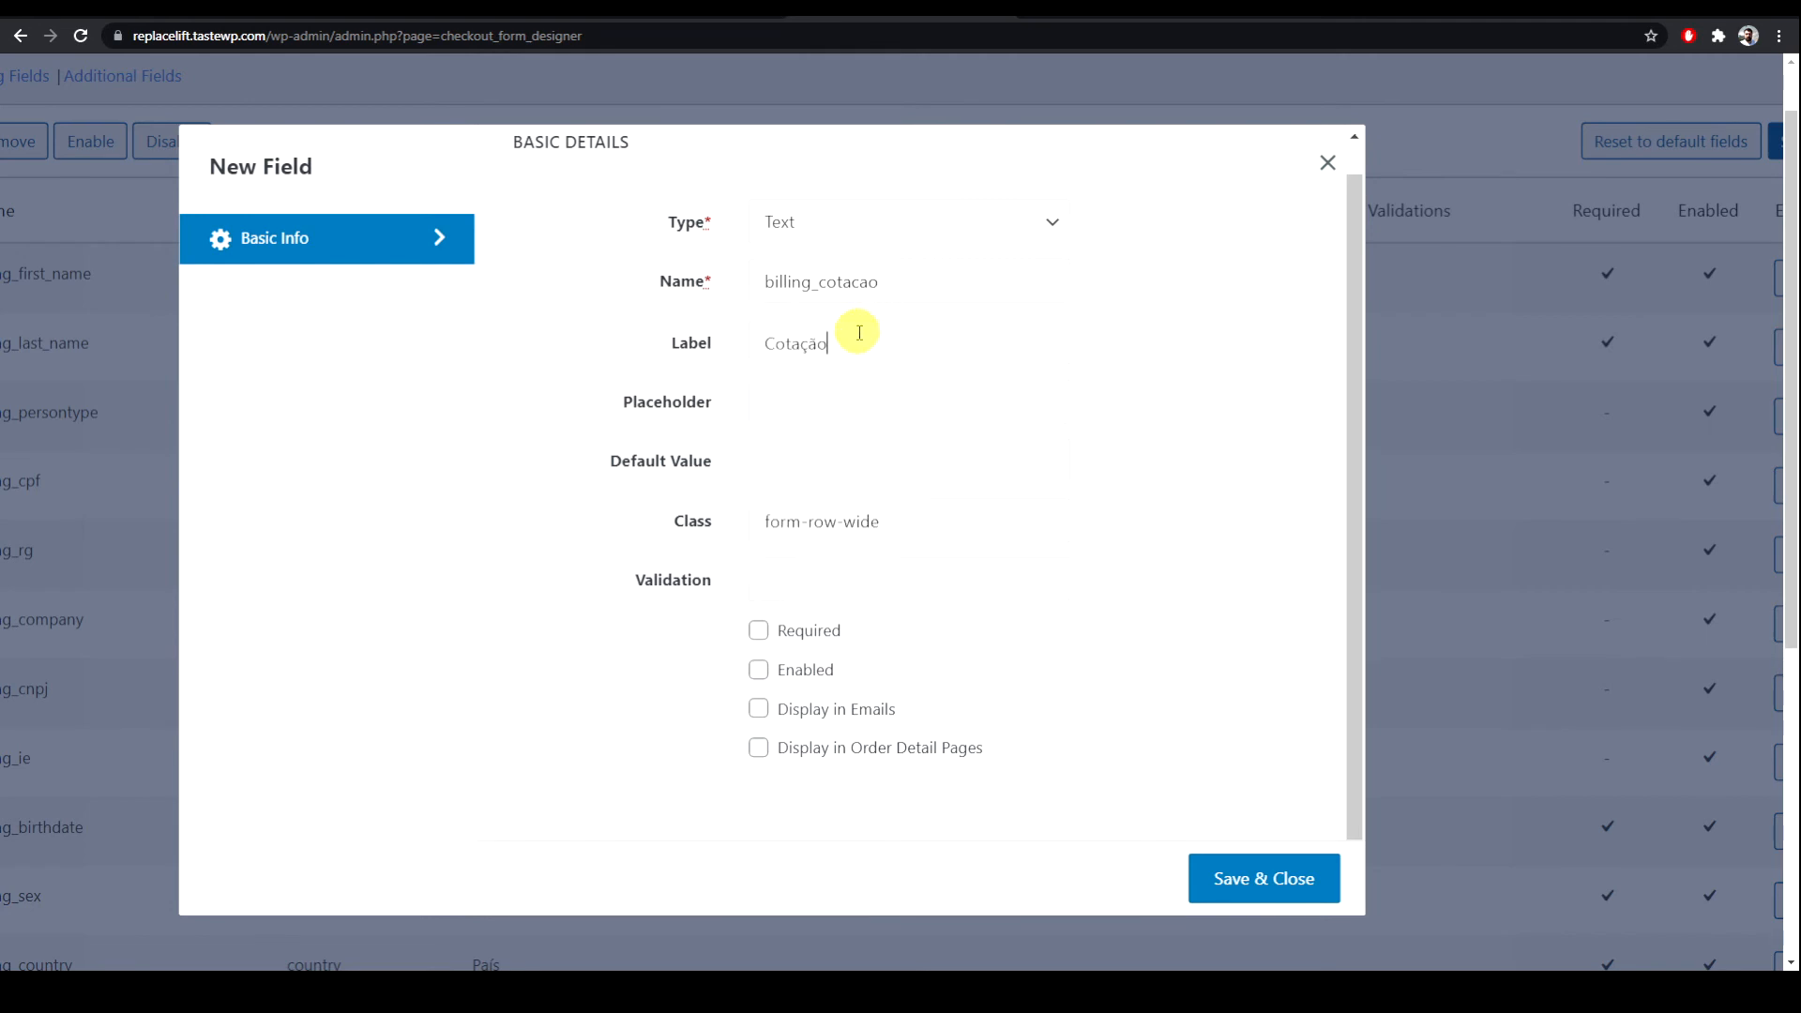
pyautogui.write('Digite a Cotação')
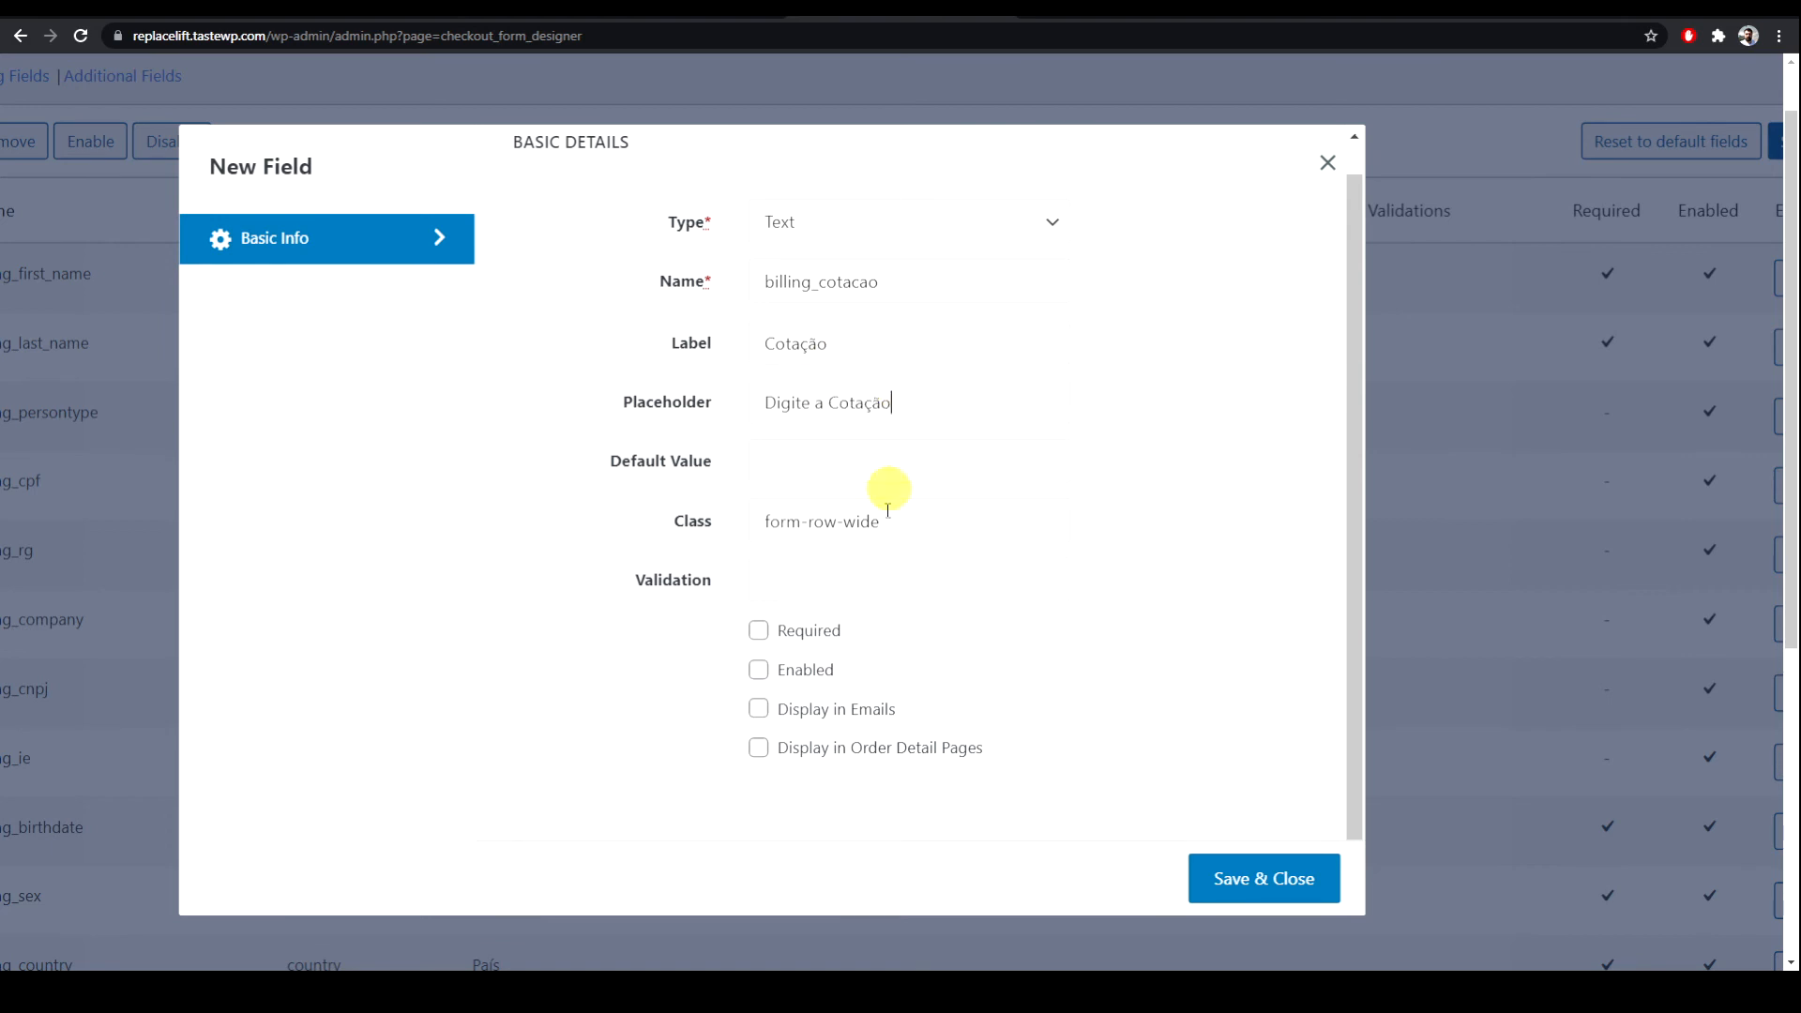
# Step: Turn on Required, Enabled, Display in Emails and Display in Order Detail Pages for the Cotação field, and save it
pyautogui.click(758, 630)
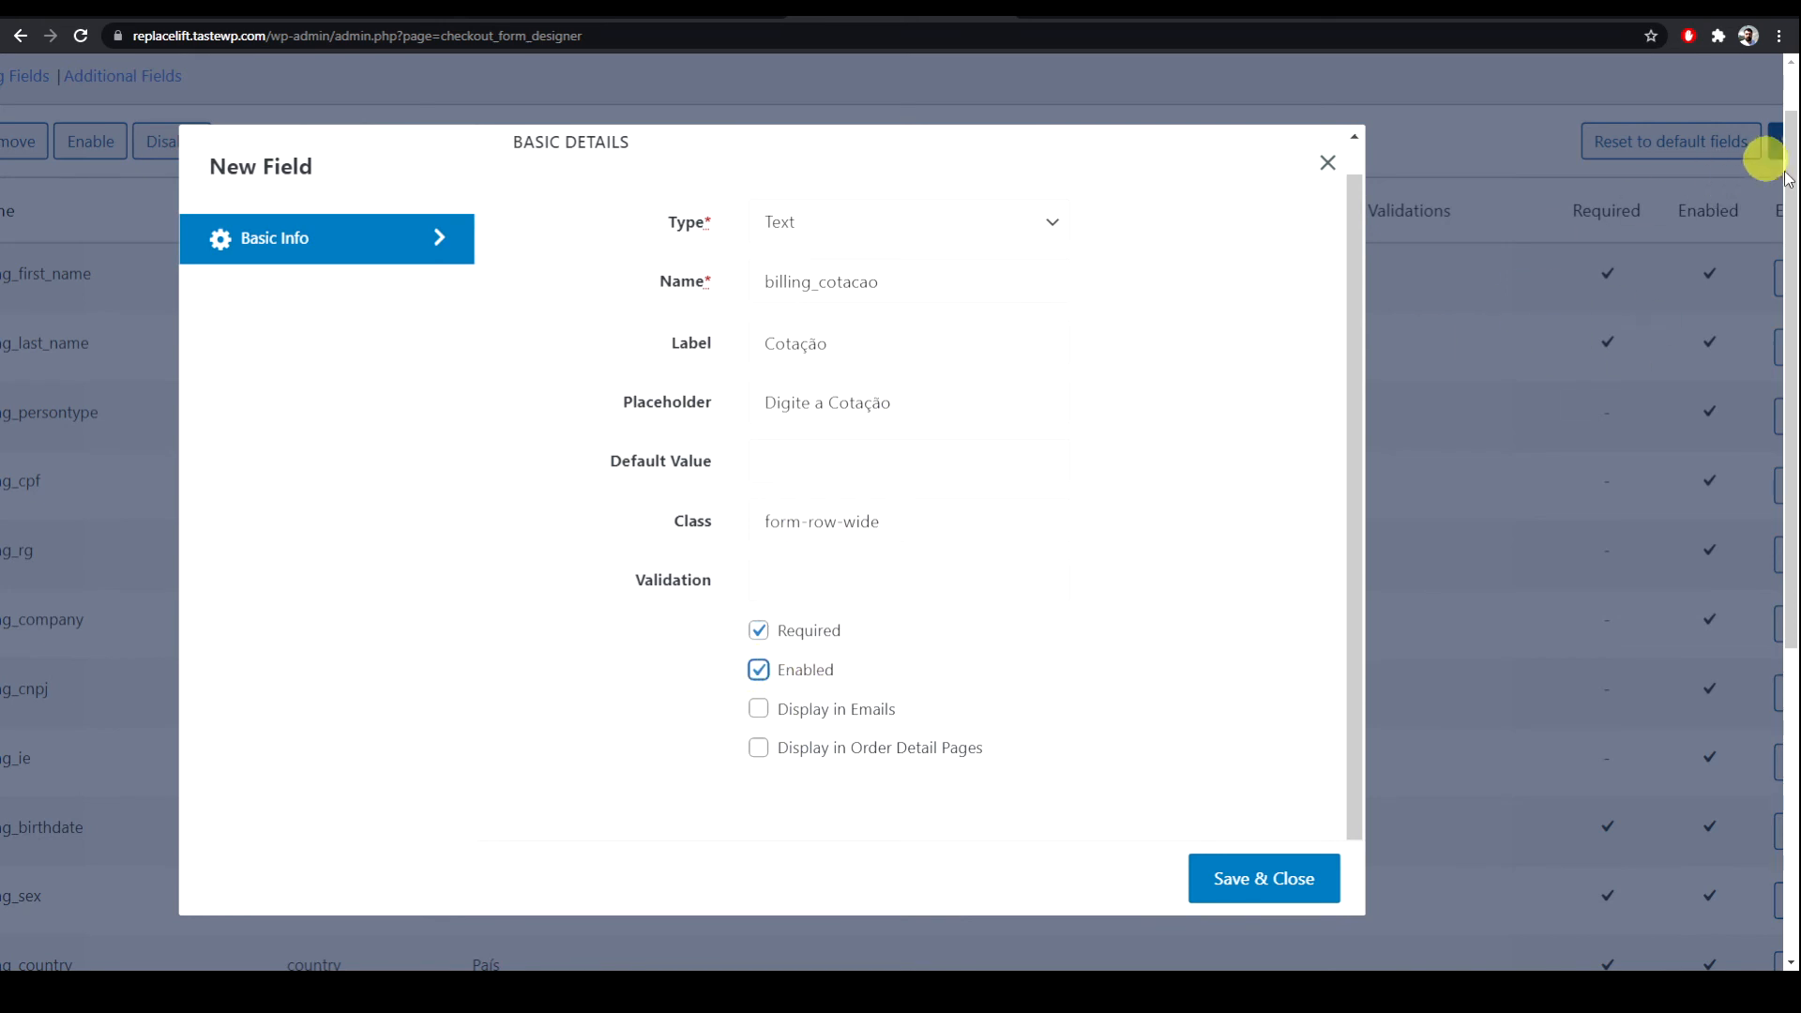
pyautogui.click(756, 708)
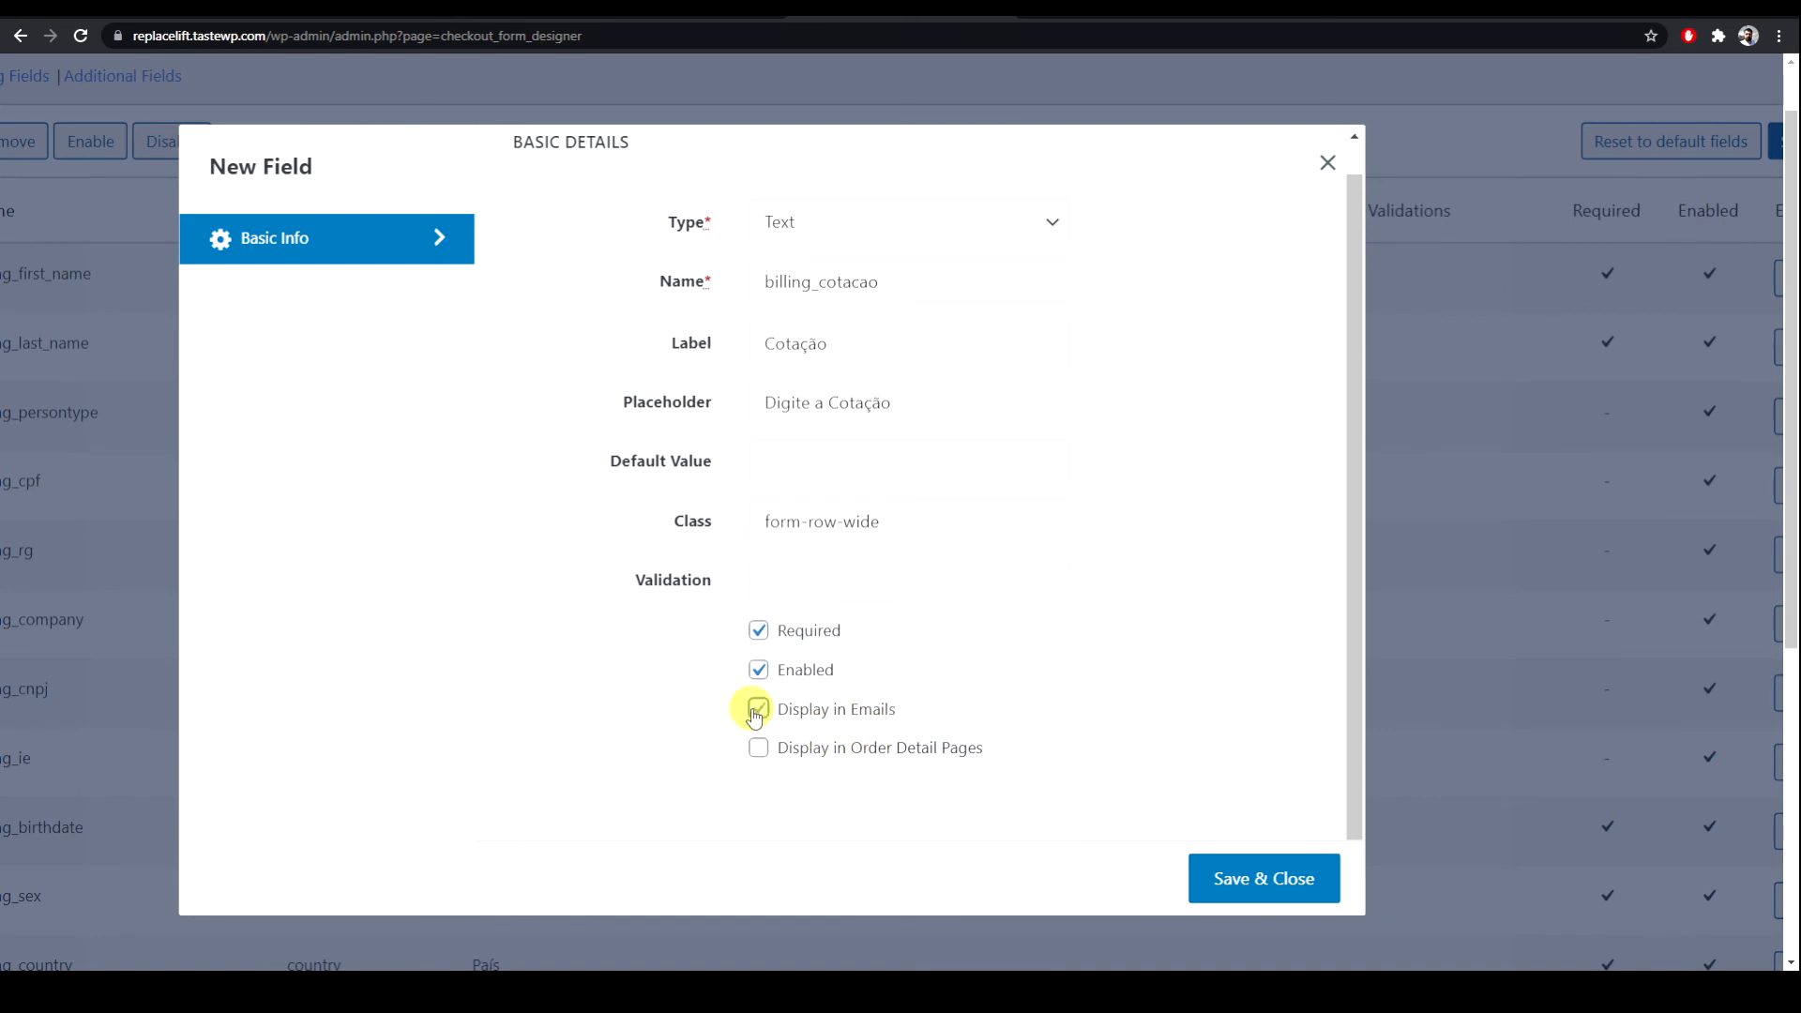
pyautogui.click(1280, 886)
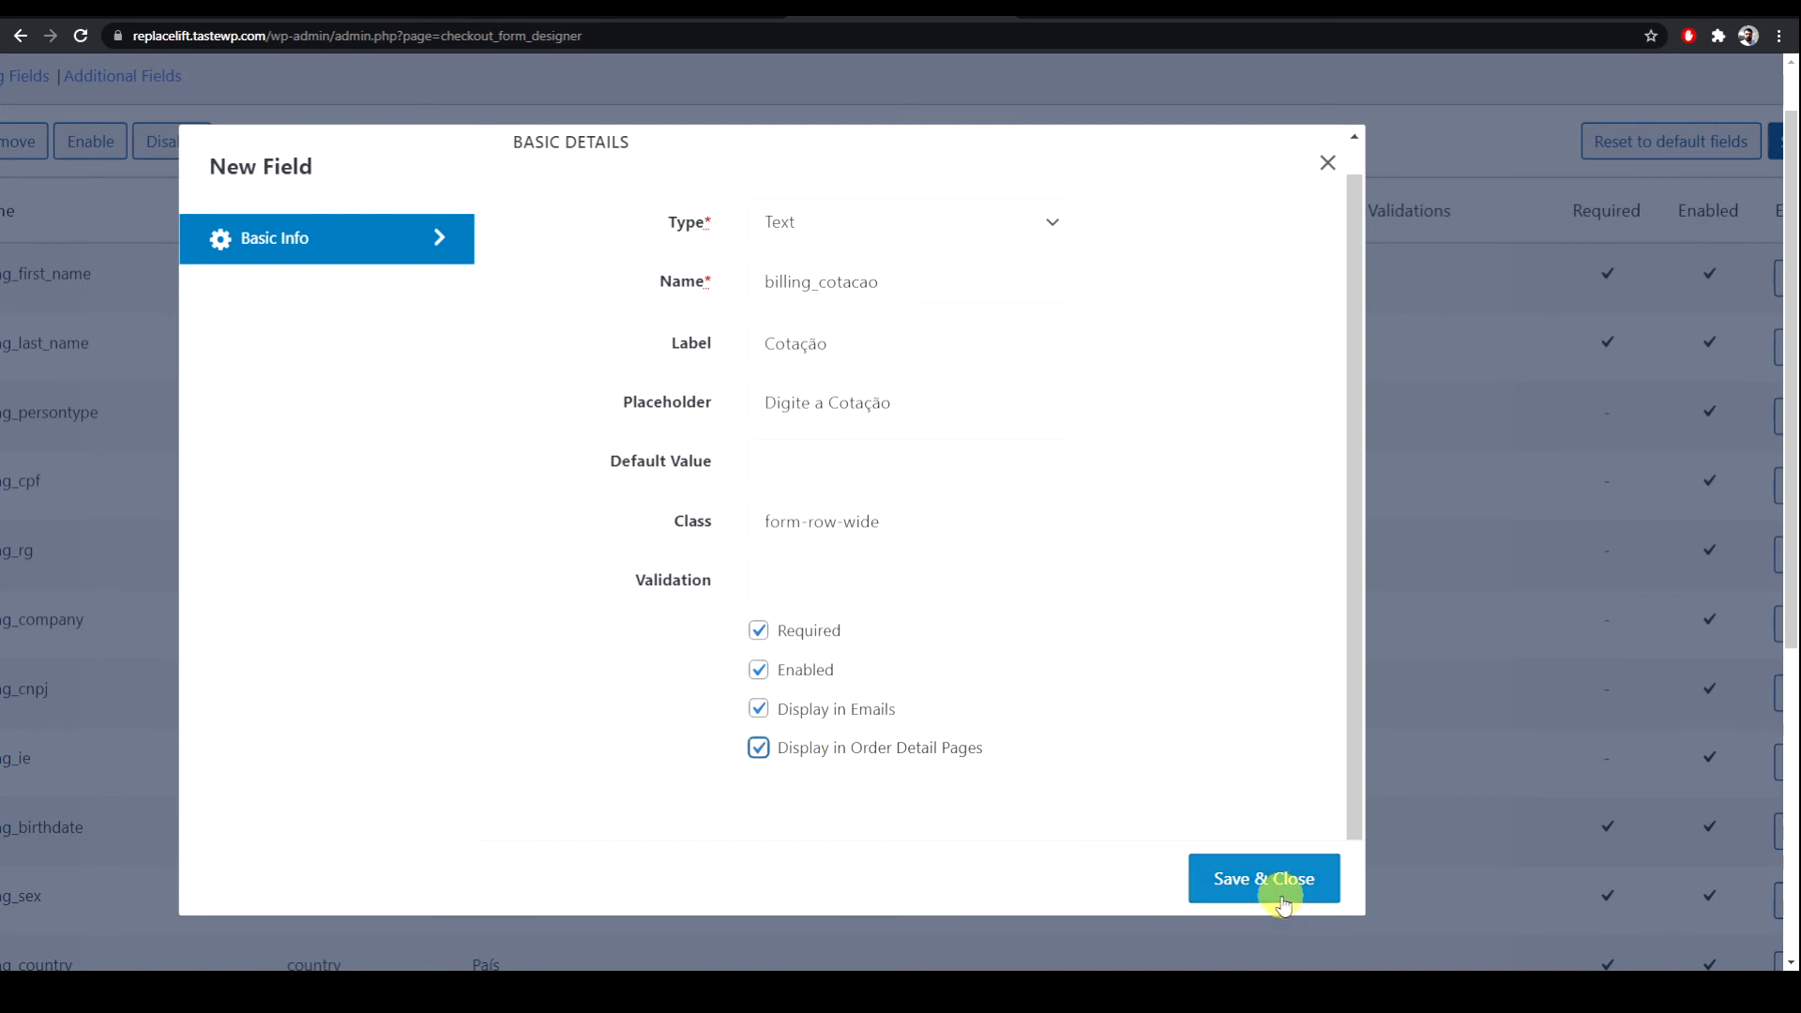
# Step: Move the billing_cotacao field to directly below billing_cnpj in the billing fields list
pyautogui.scroll(-8, 903, 677)
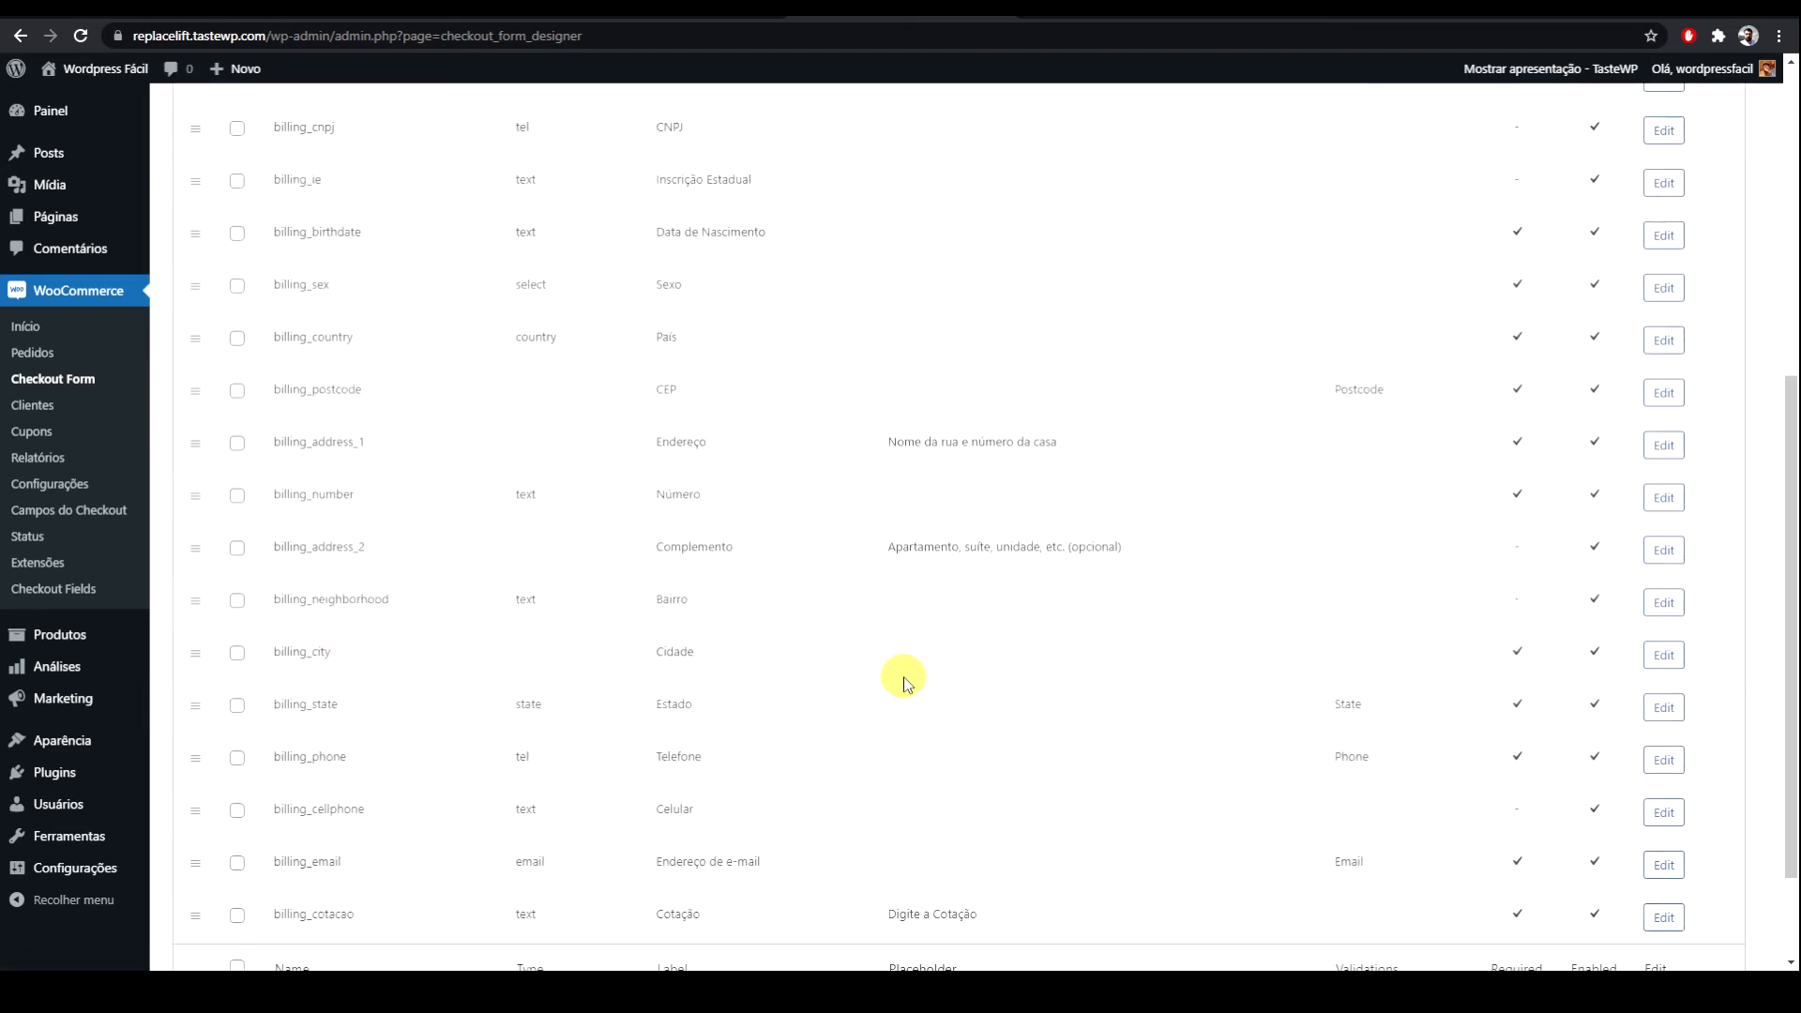
pyautogui.moveTo(196, 782); pyautogui.dragTo(209, 229)
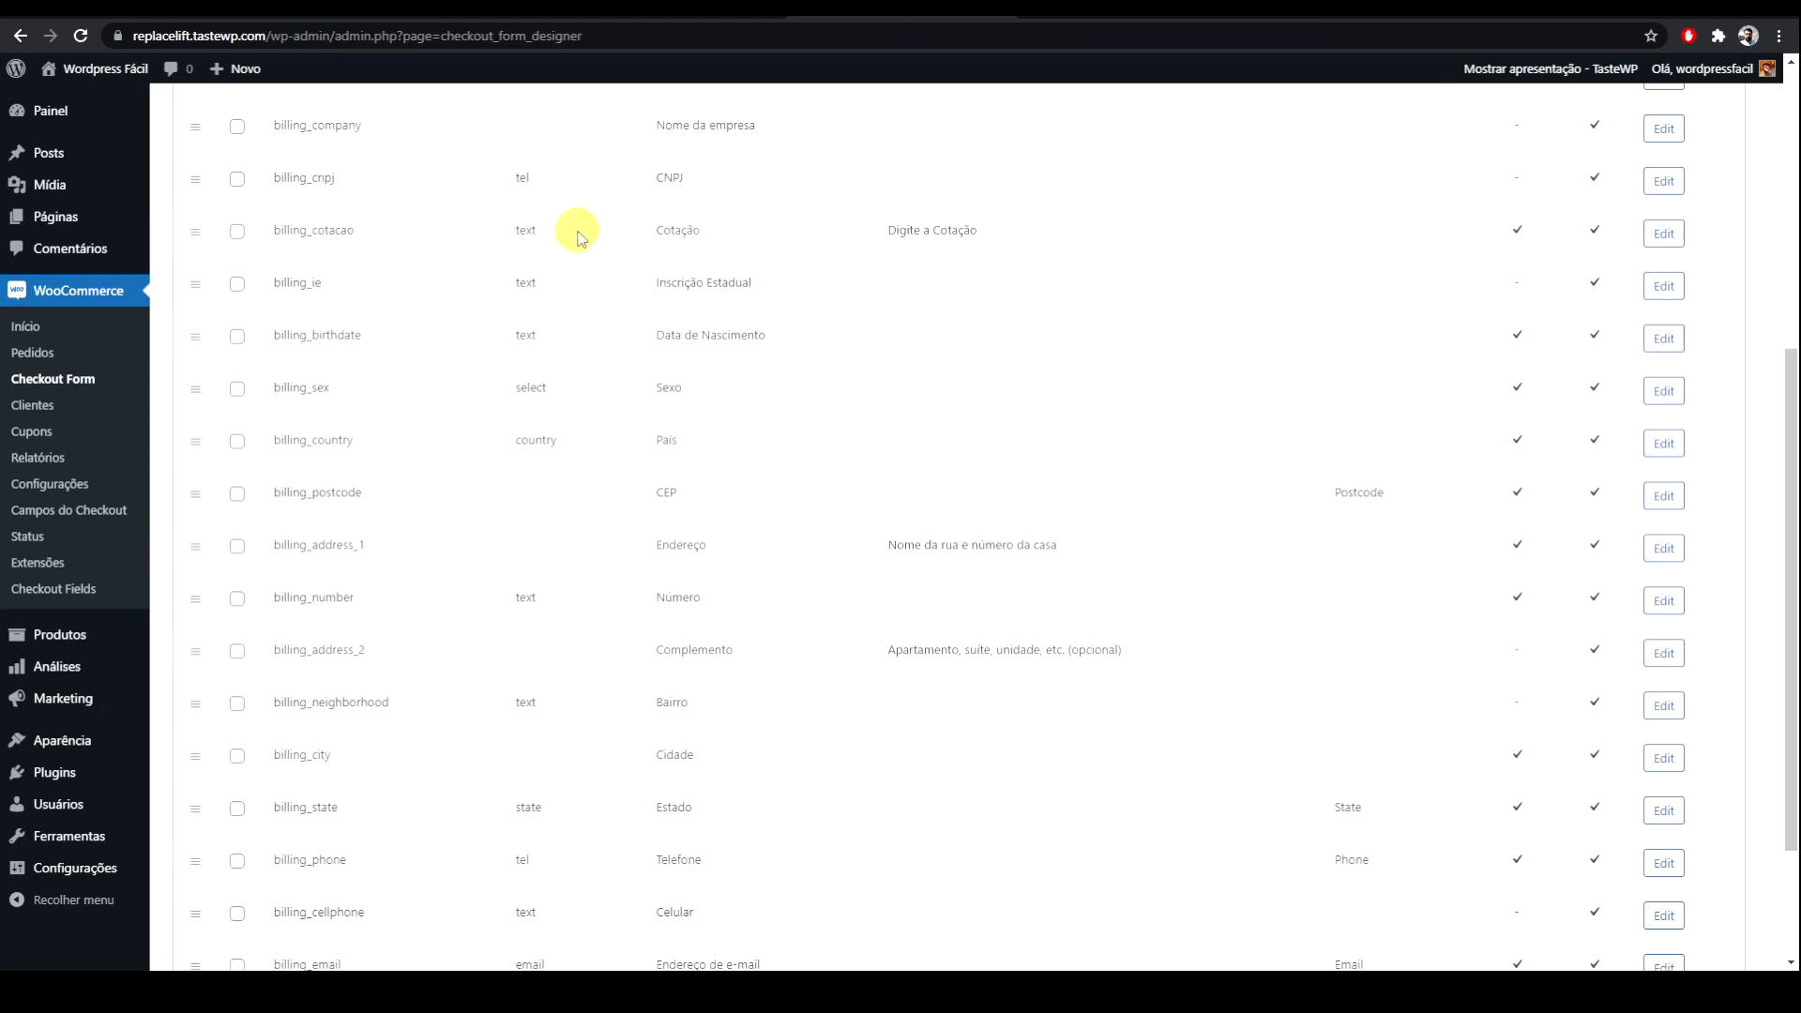
# Step: Disable the billing_cotacao field and enable it again
pyautogui.scroll(4, 1515, 239)
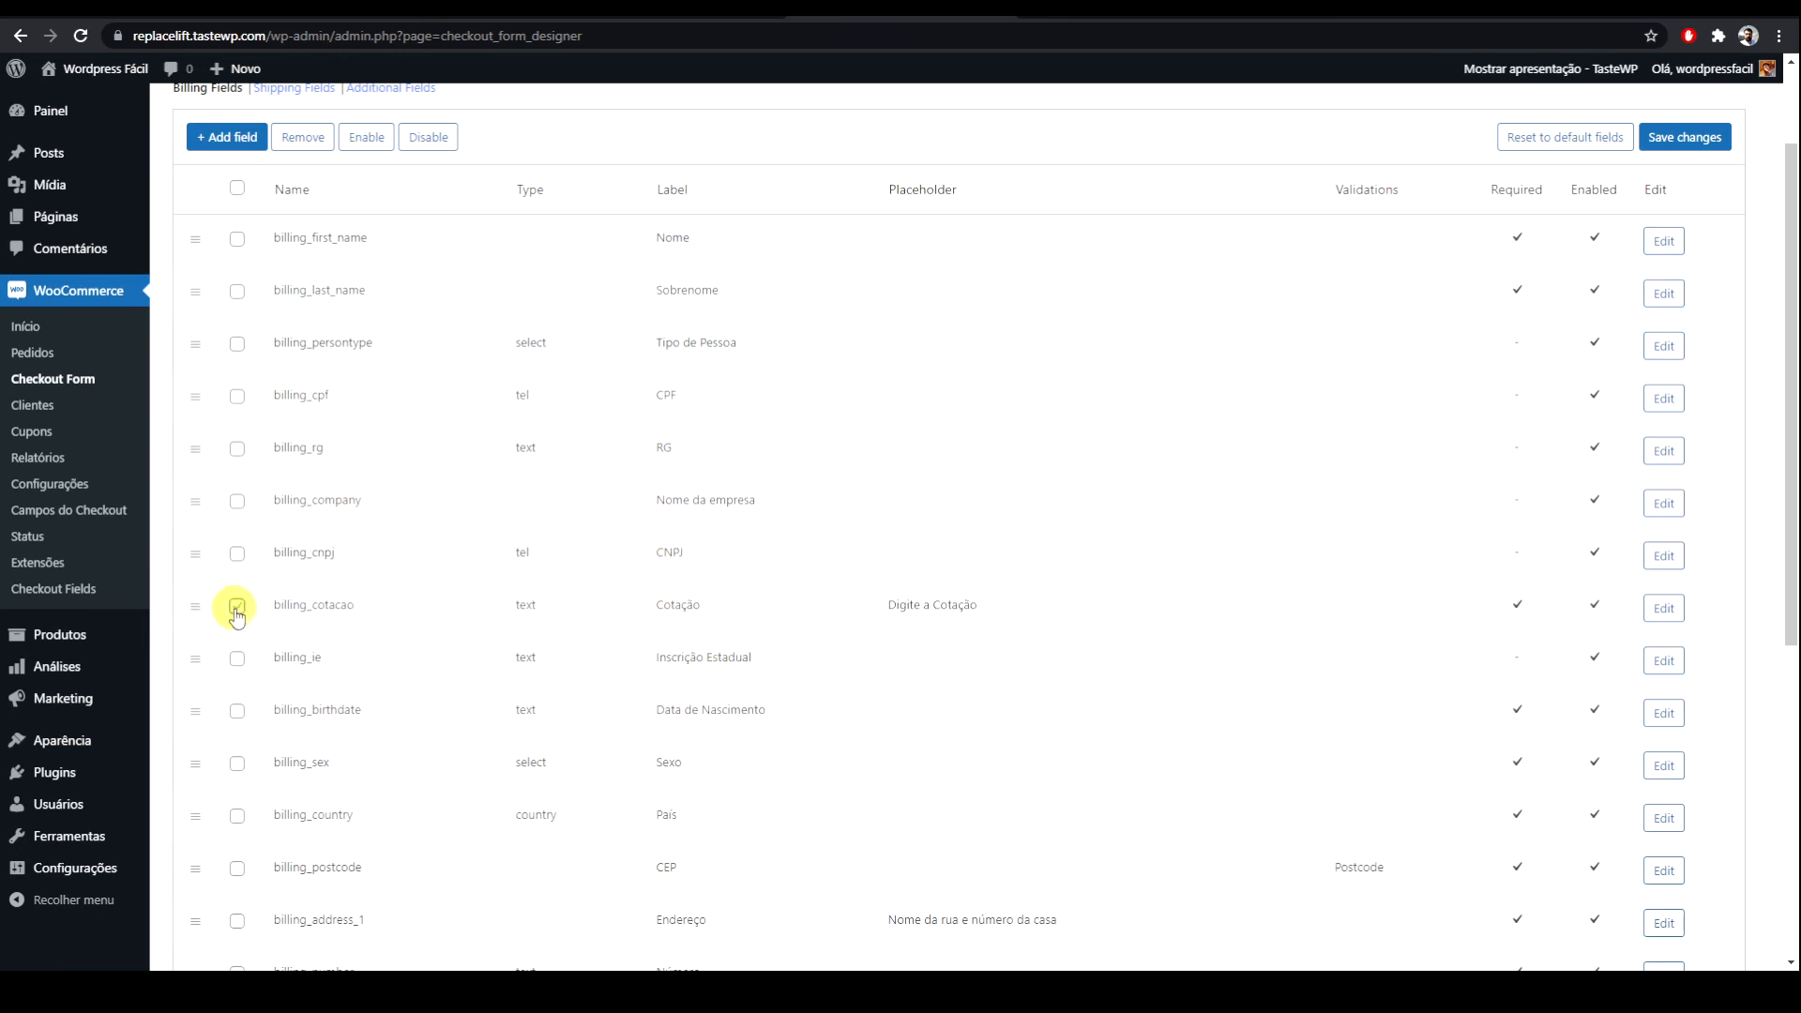
pyautogui.click(433, 148)
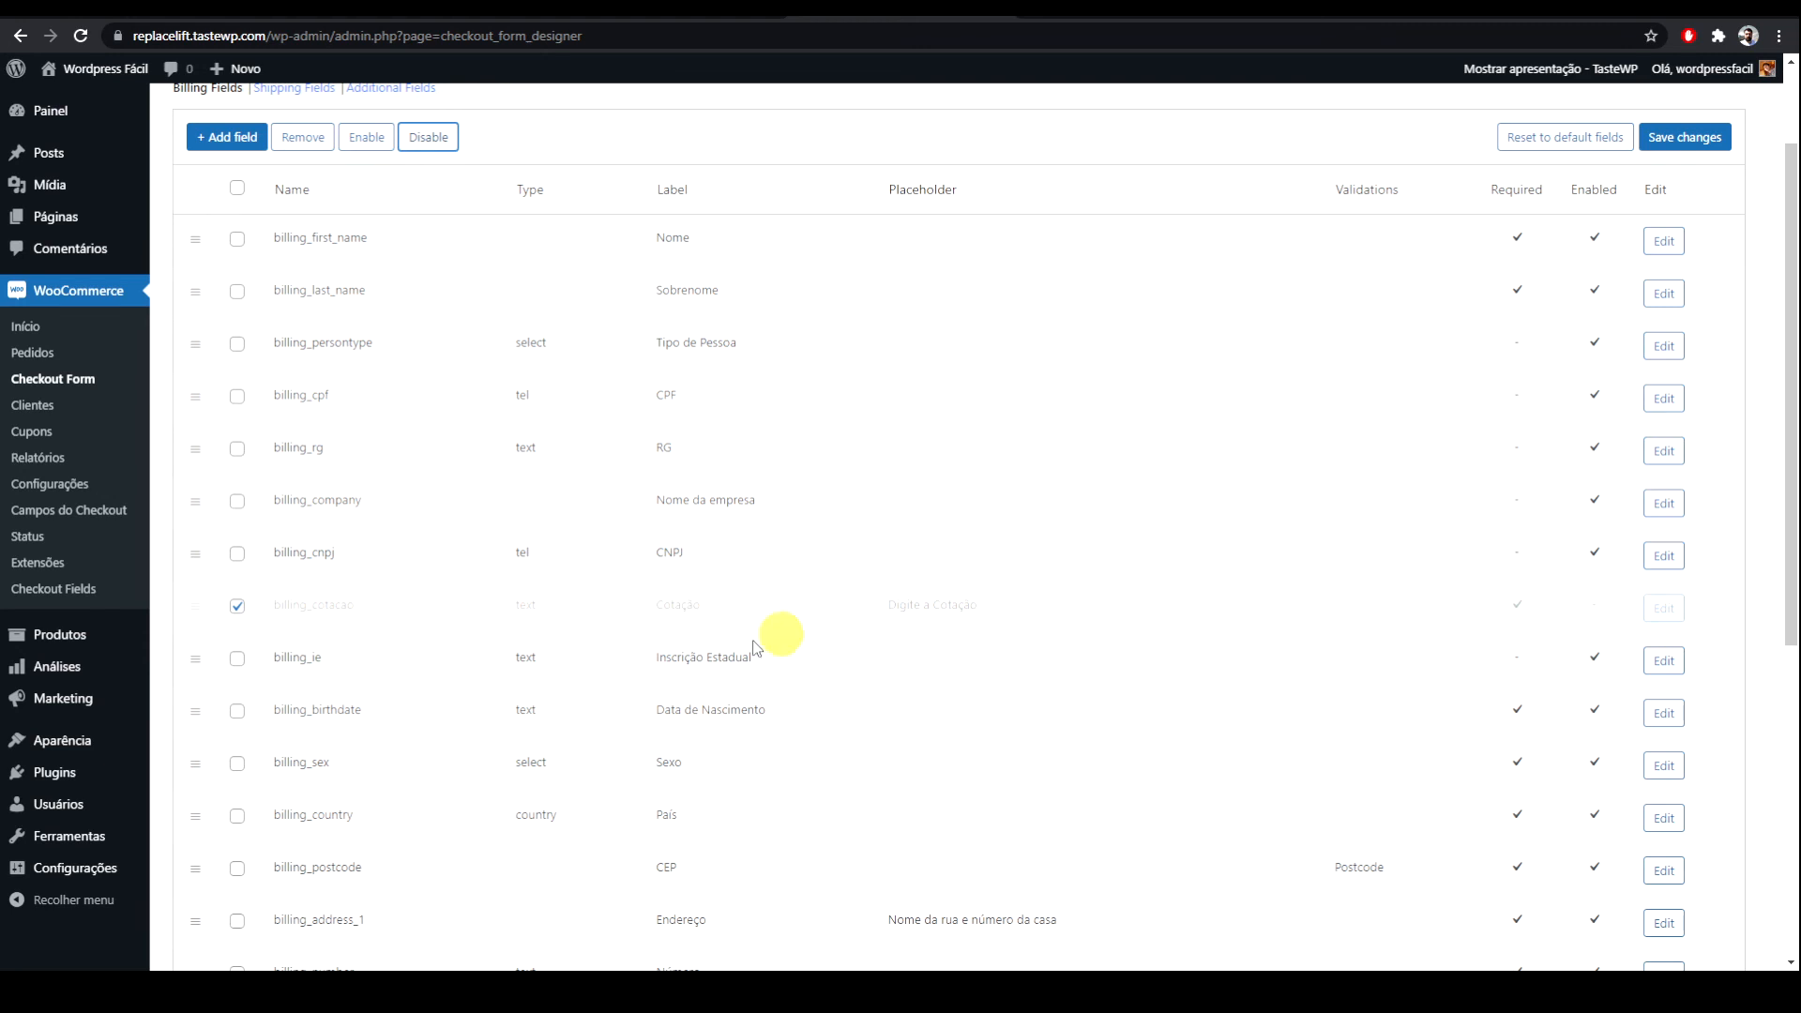
pyautogui.click(366, 137)
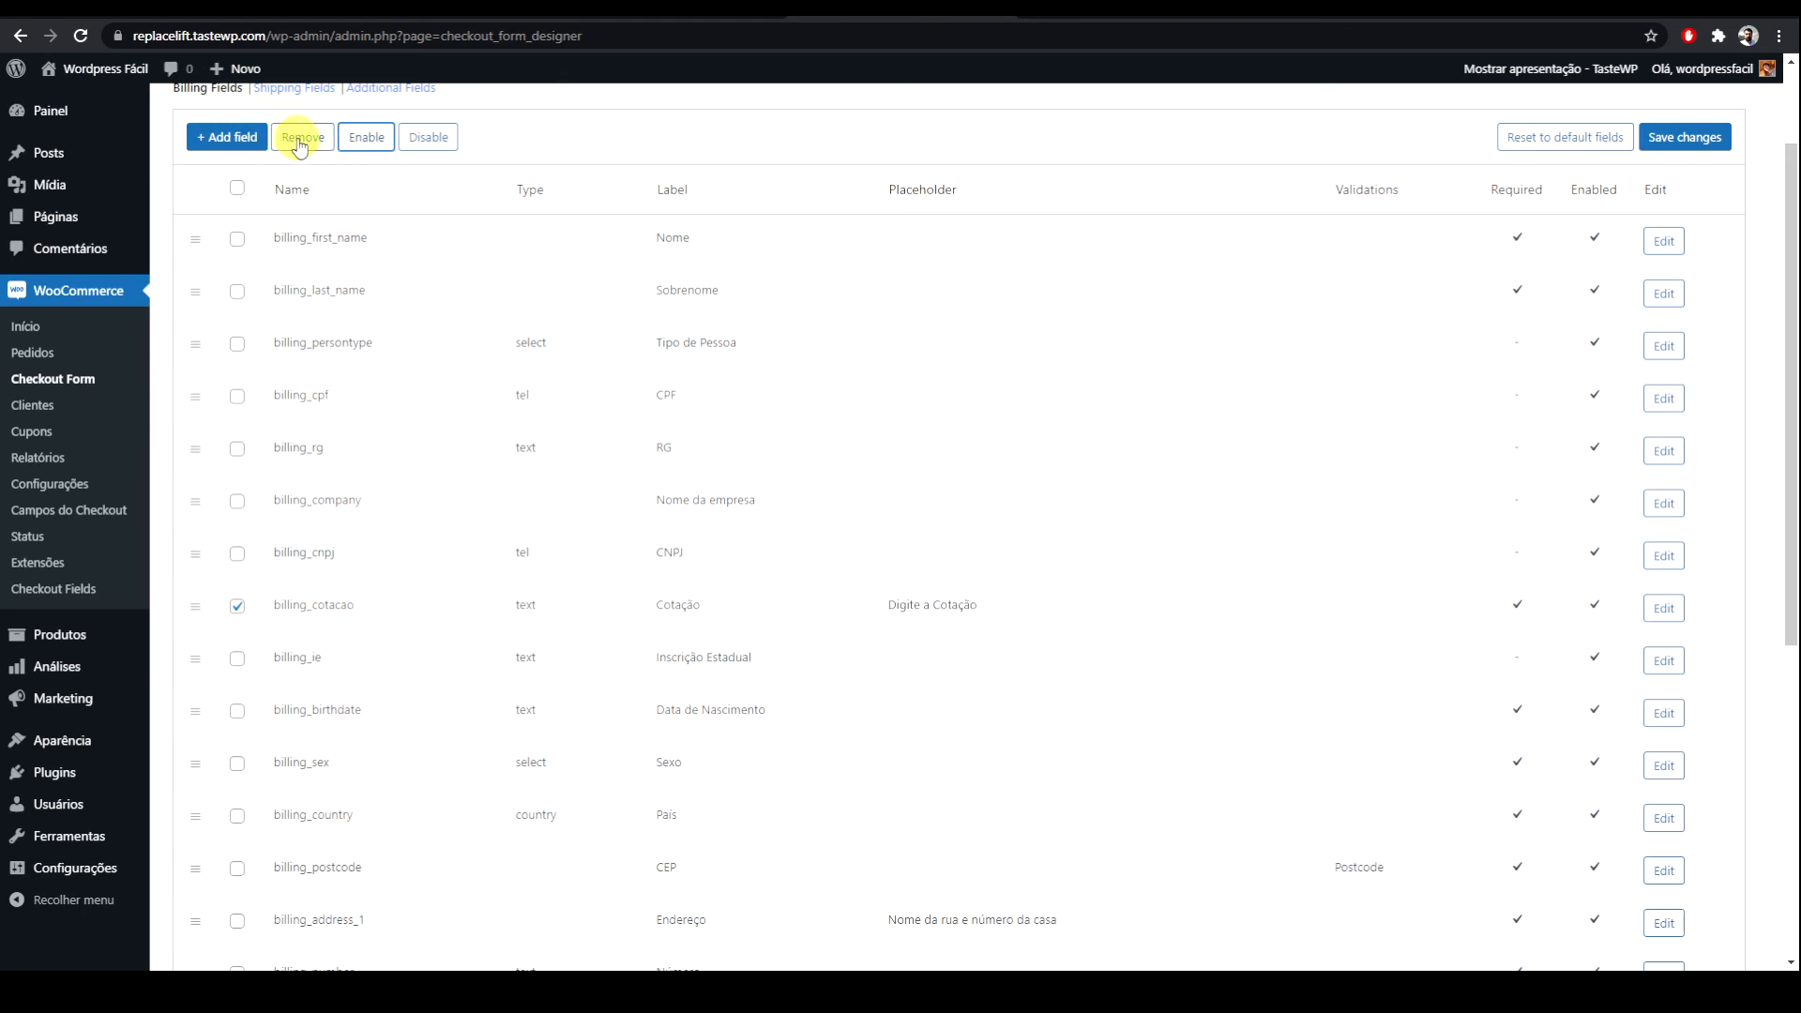
# Step: Save the billing field changes and reload the checkout page to look for the Cotação field
pyautogui.click(1694, 142)
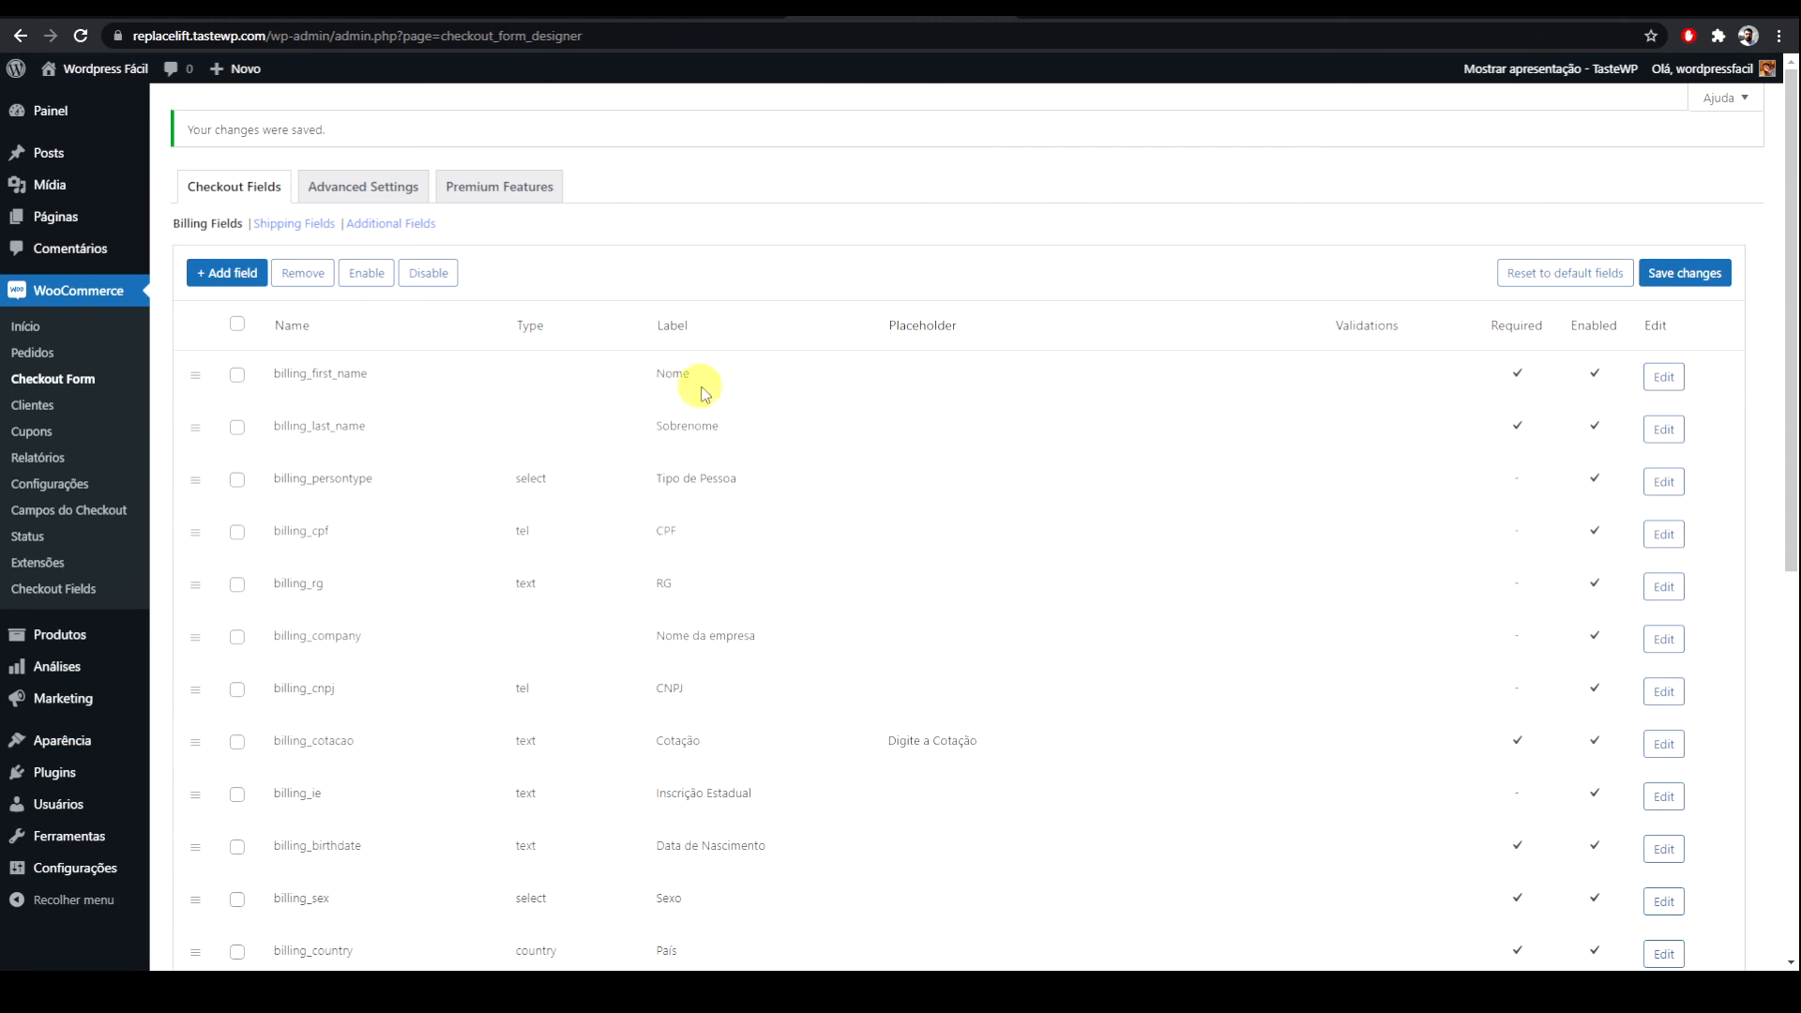
pyautogui.scroll(-4, 685, 569)
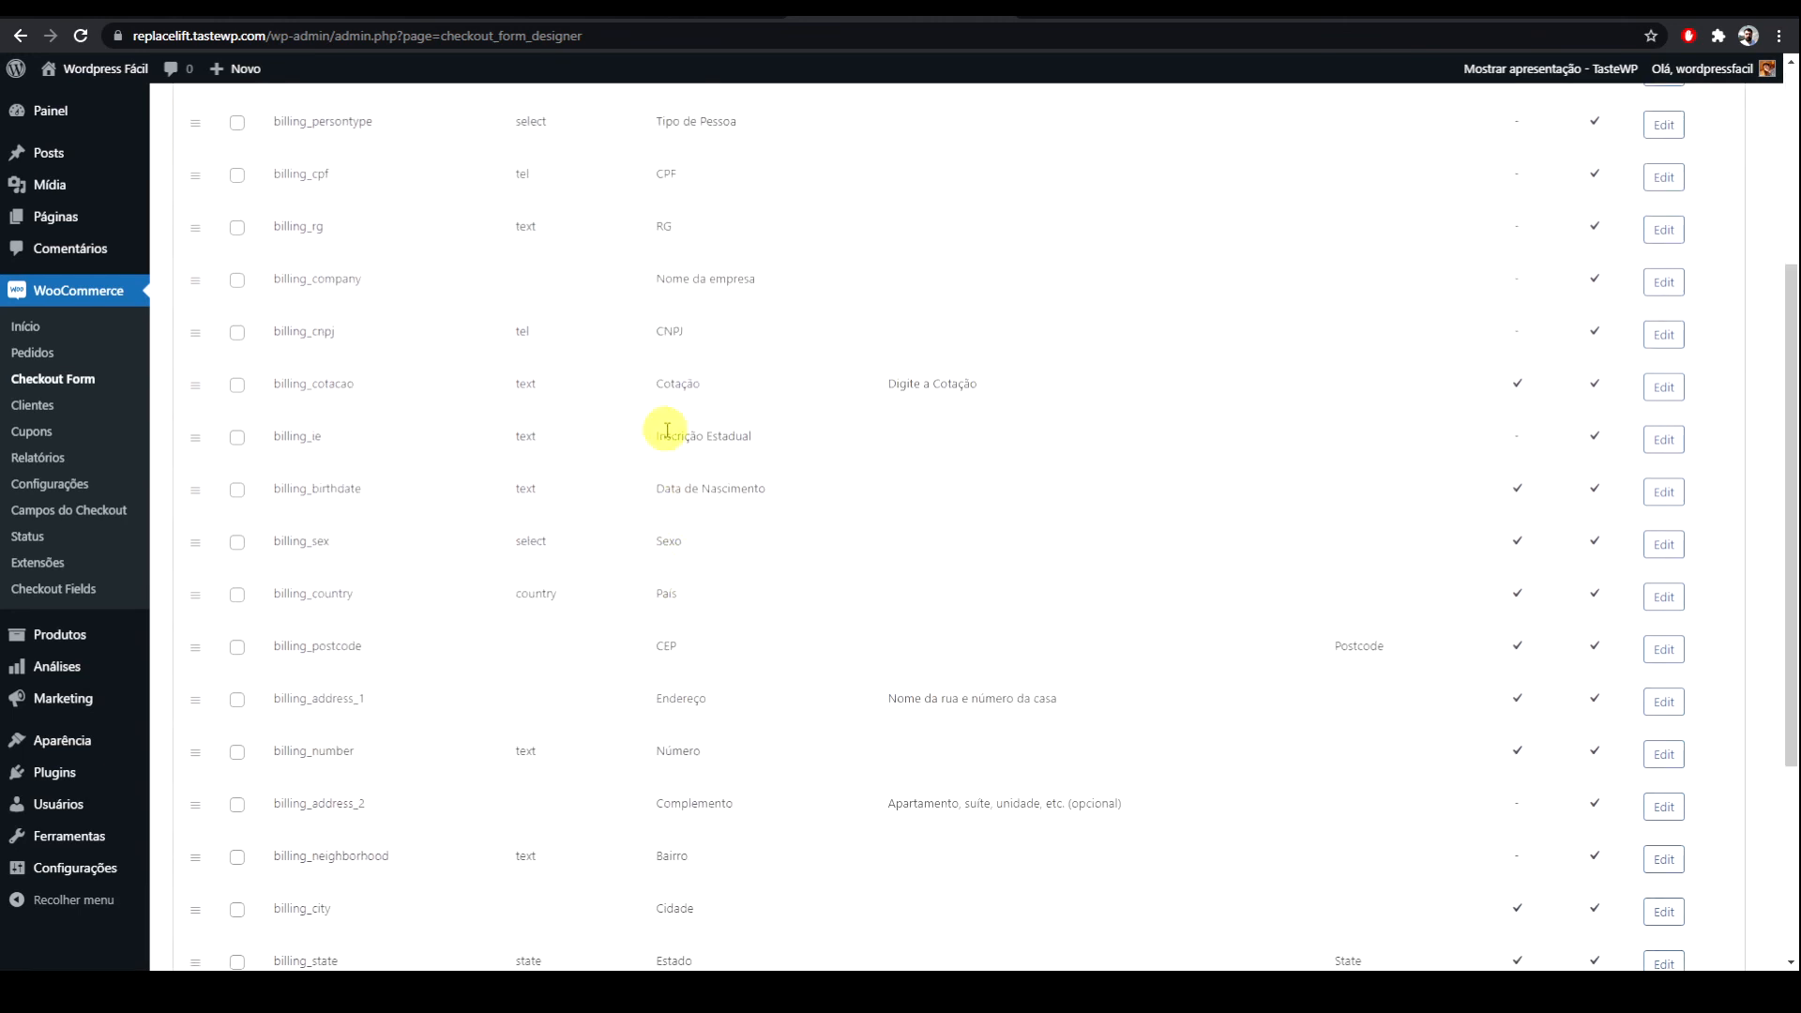
pyautogui.scroll(-2, 667, 430)
pyautogui.hotkey('ctrl', 'Tab')
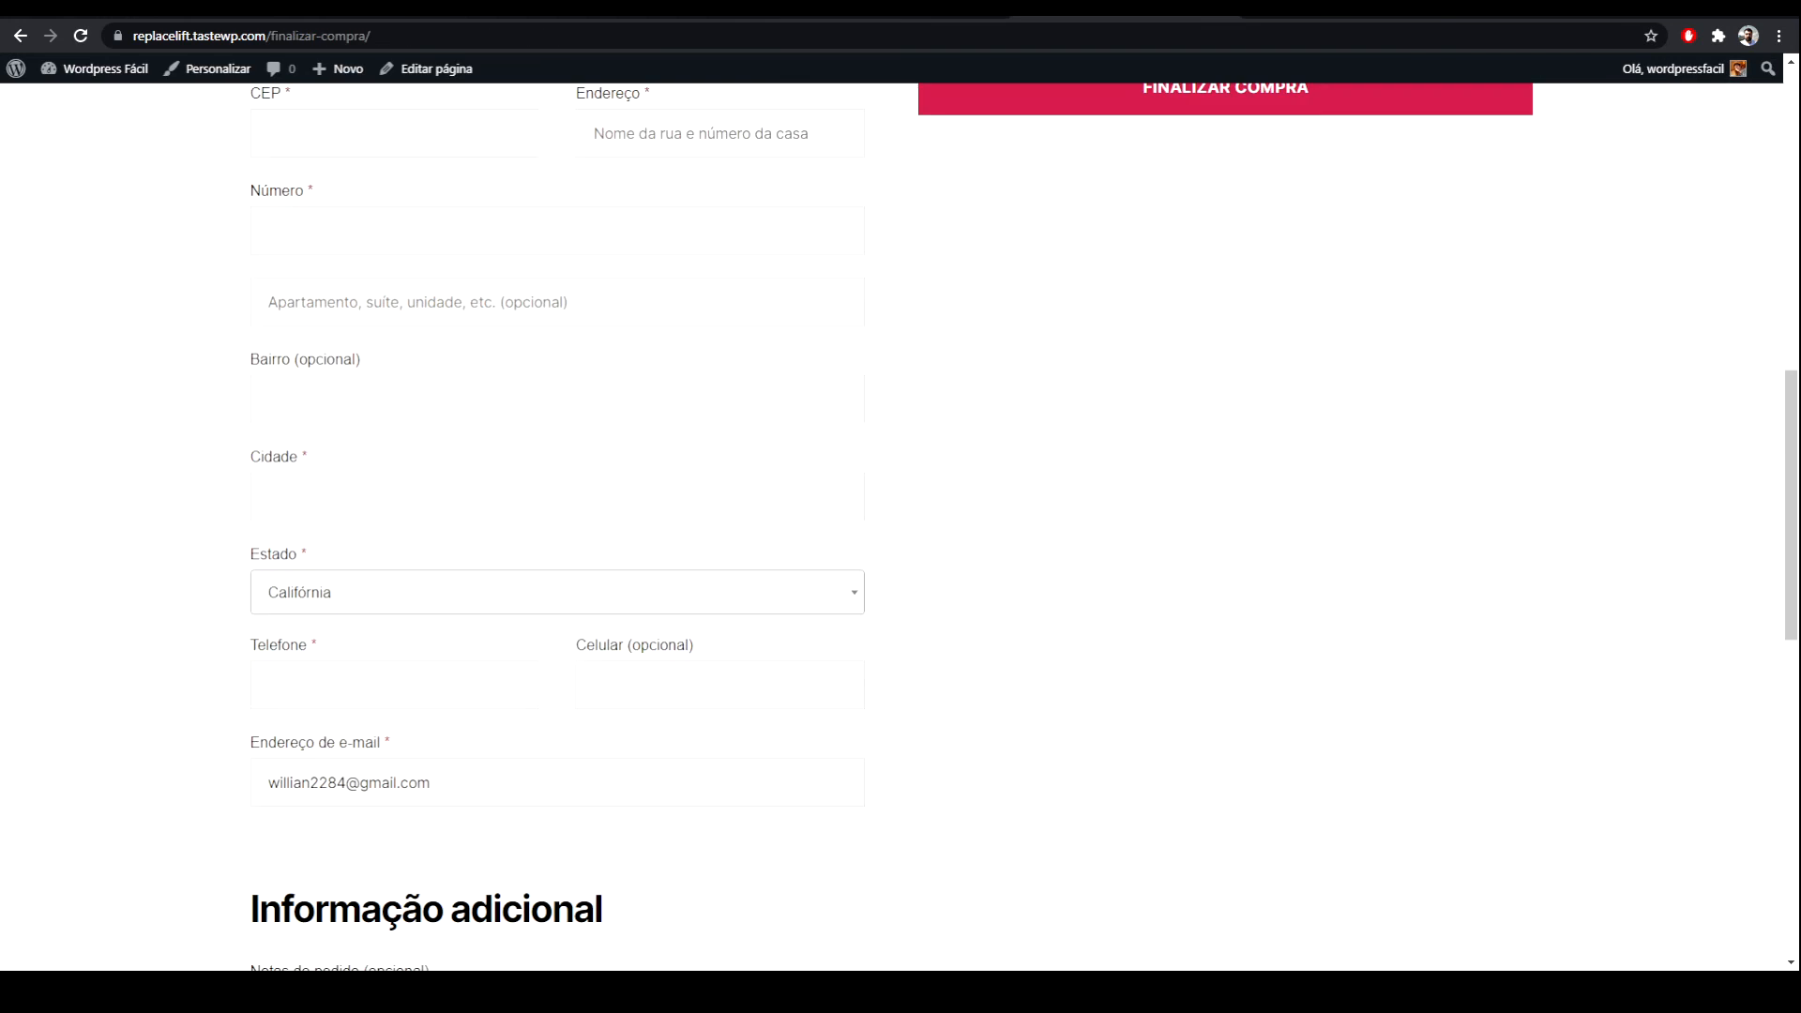
pyautogui.click(79, 36)
pyautogui.scroll(5, 212, 391)
pyautogui.scroll(2, 211, 391)
pyautogui.scroll(-4, 212, 391)
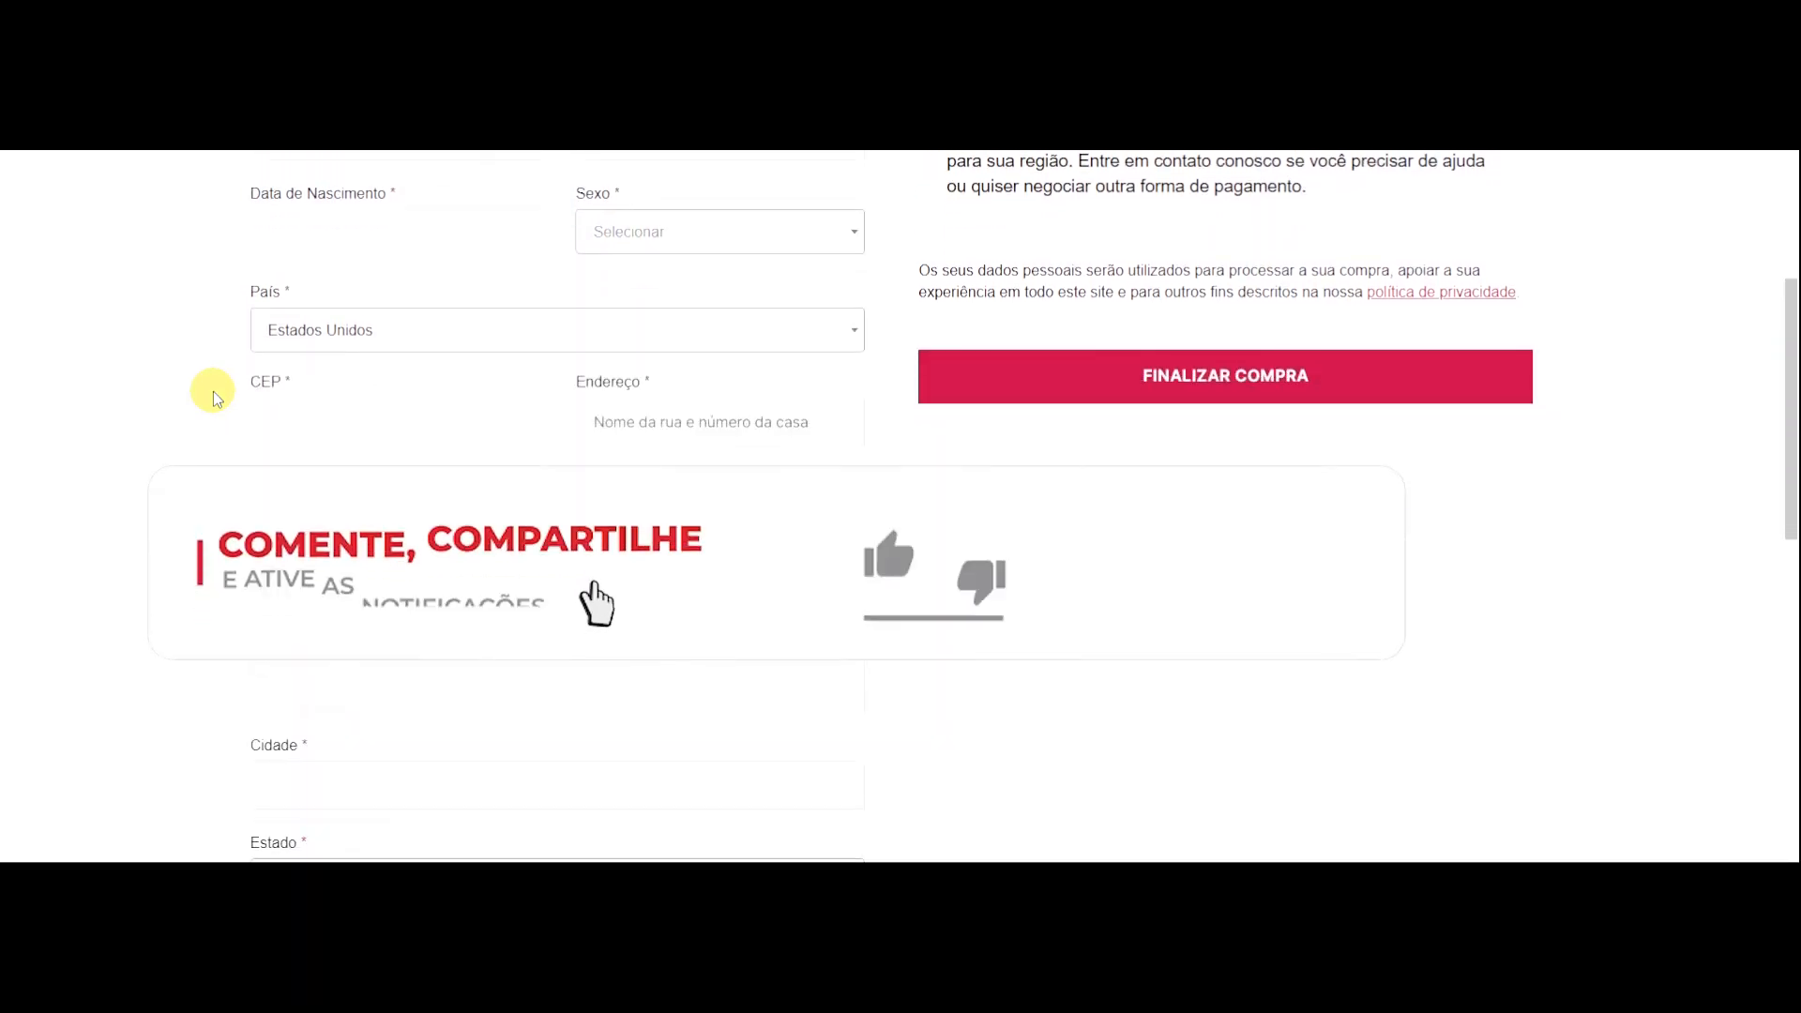
# Step: Set Tipo de Pessoa to Pessoa Jurídica on the checkout page and look through the billing fields for Cotação
pyautogui.scroll(3, 244, 353)
pyautogui.click(352, 323)
pyautogui.click(319, 414)
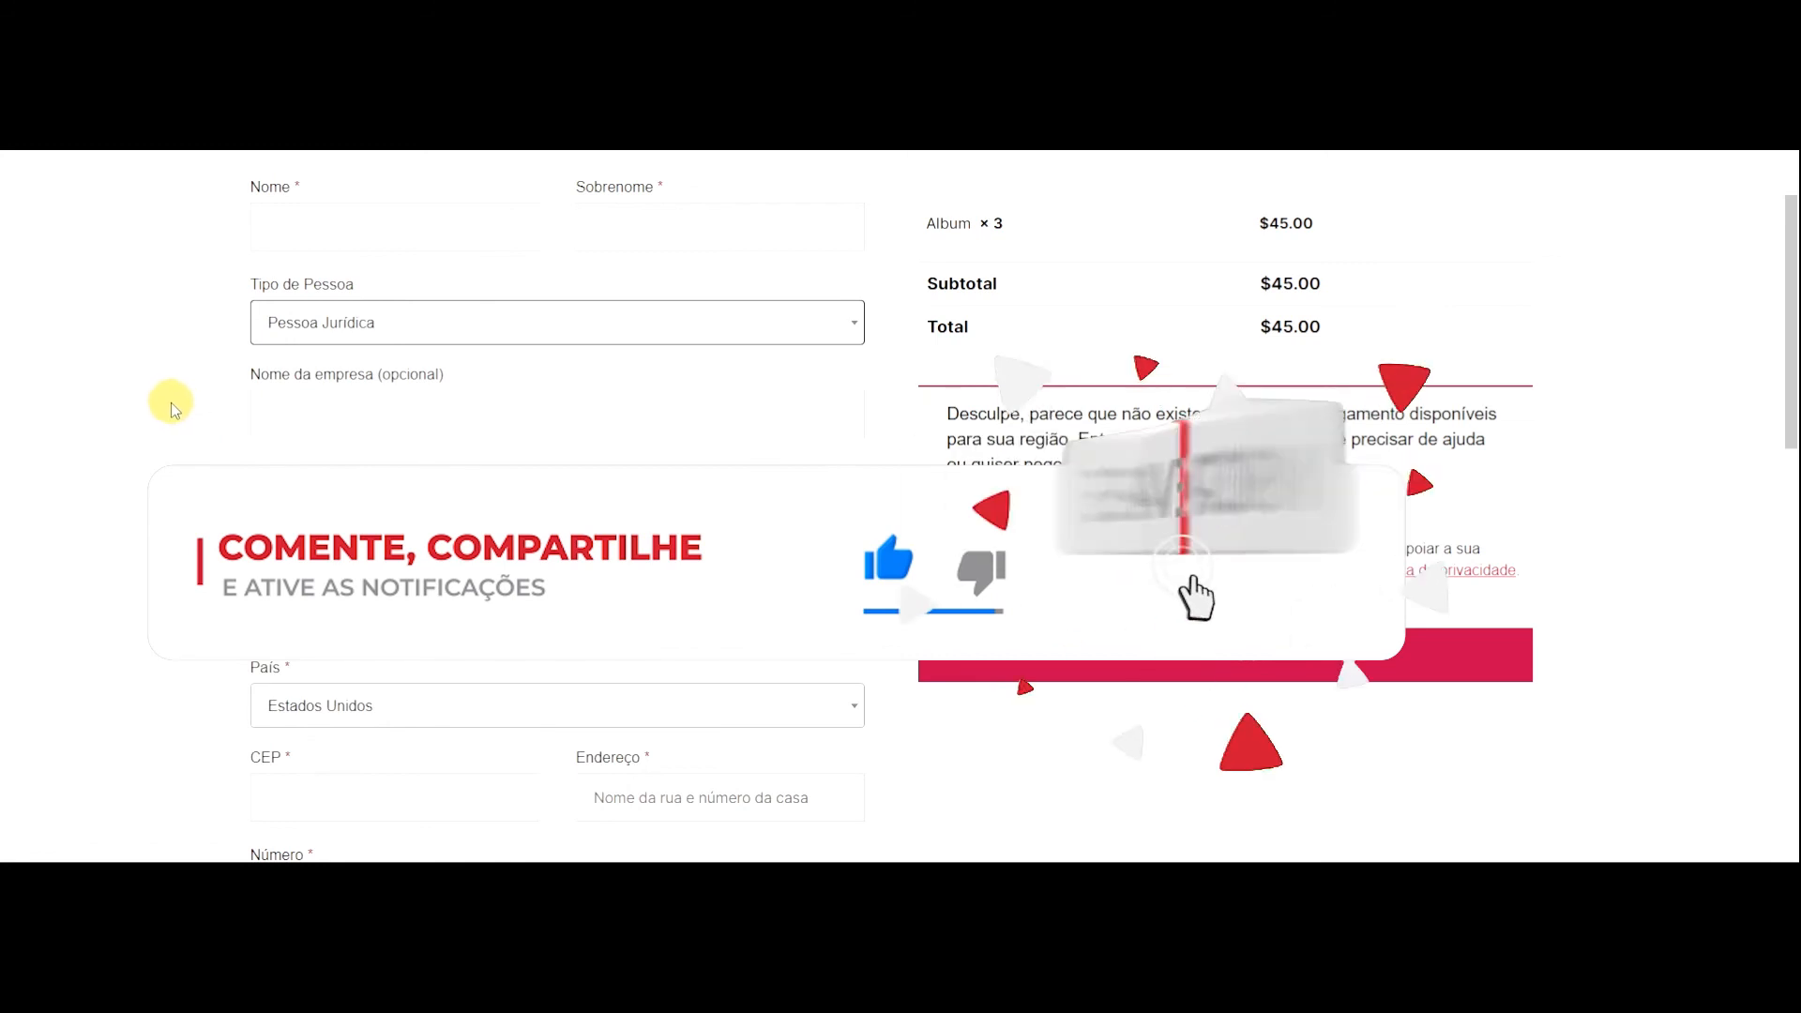
pyautogui.scroll(-2, 471, 456)
pyautogui.scroll(-2, 471, 456)
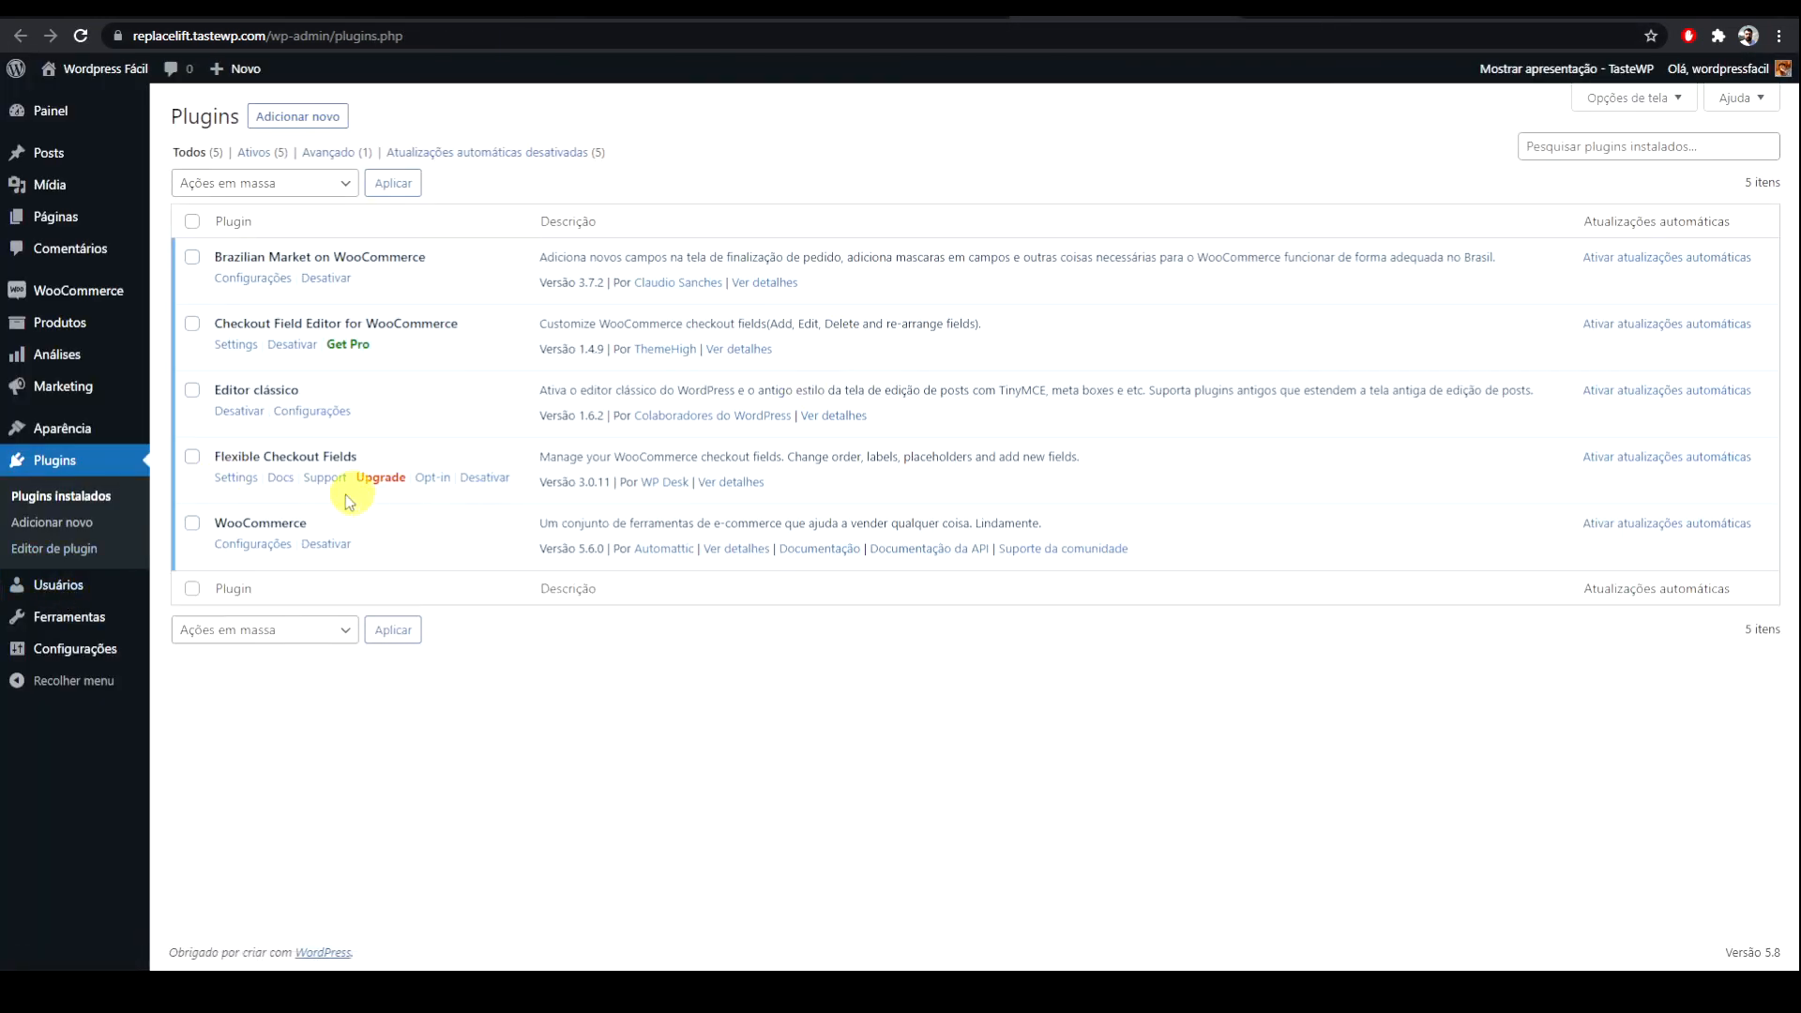
# Step: Deactivate the Flexible Checkout Fields plugin, skipping the feedback question
pyautogui.click(485, 478)
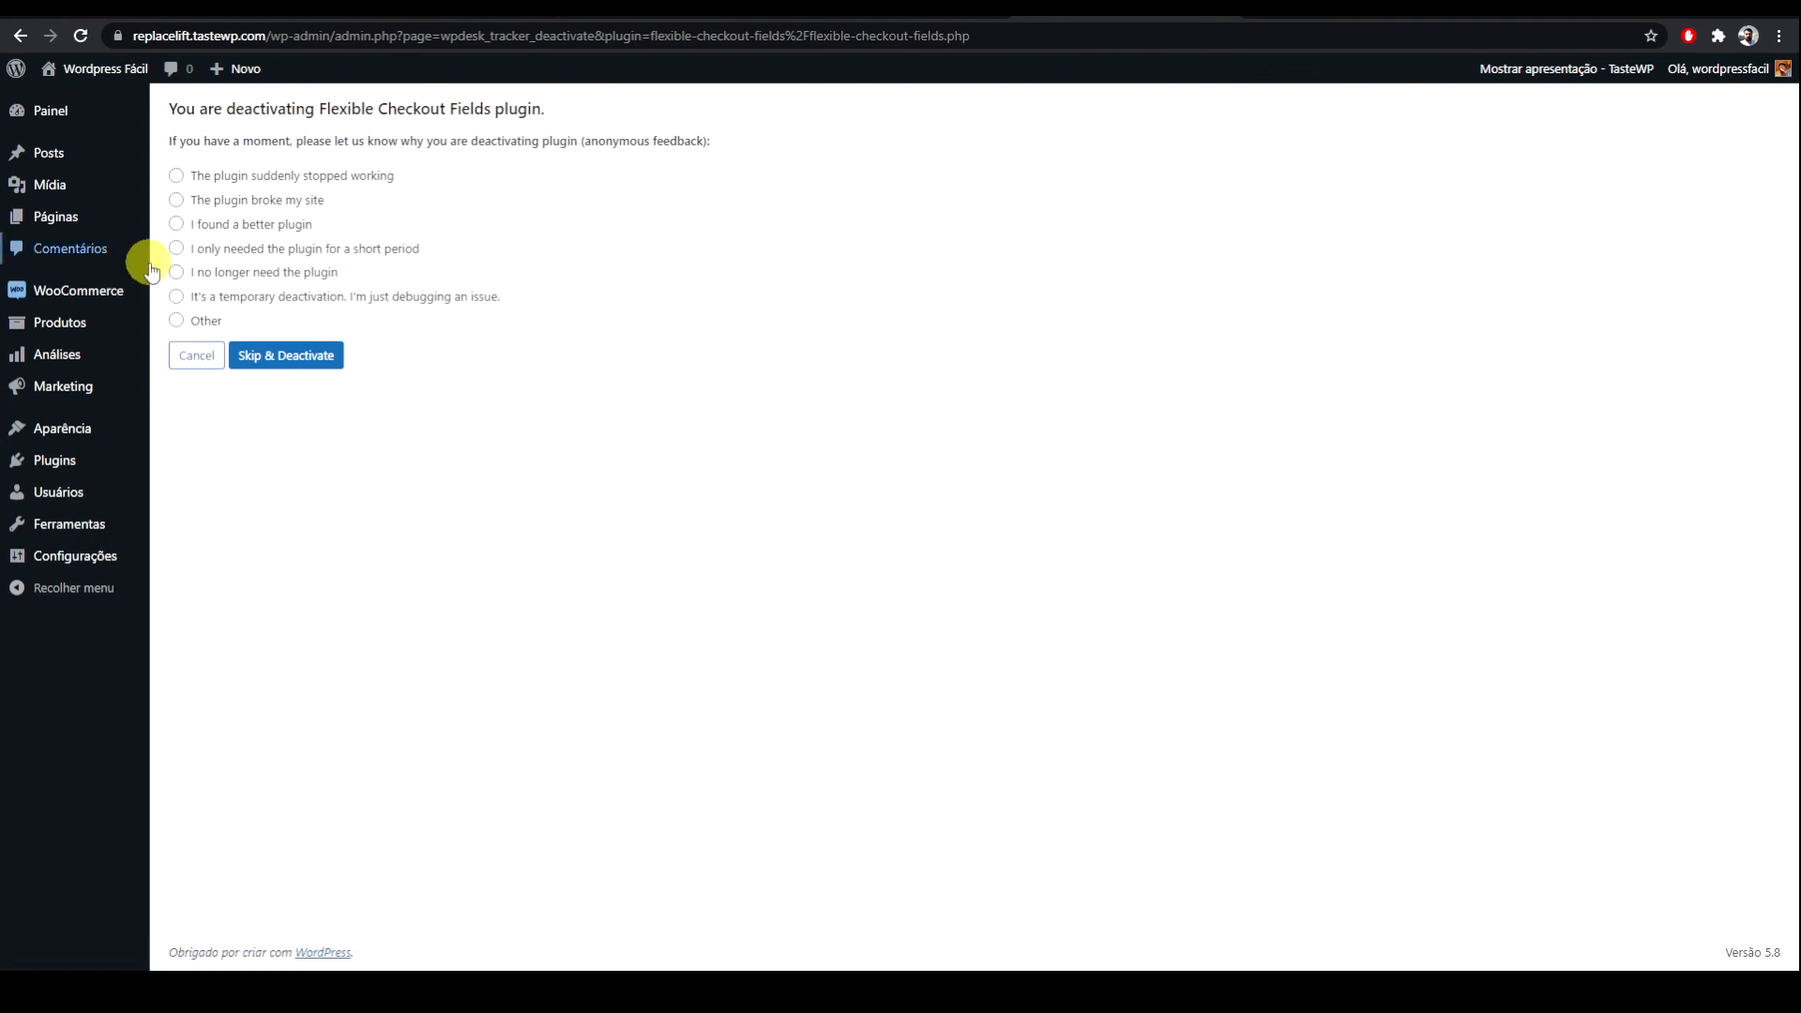
pyautogui.click(275, 354)
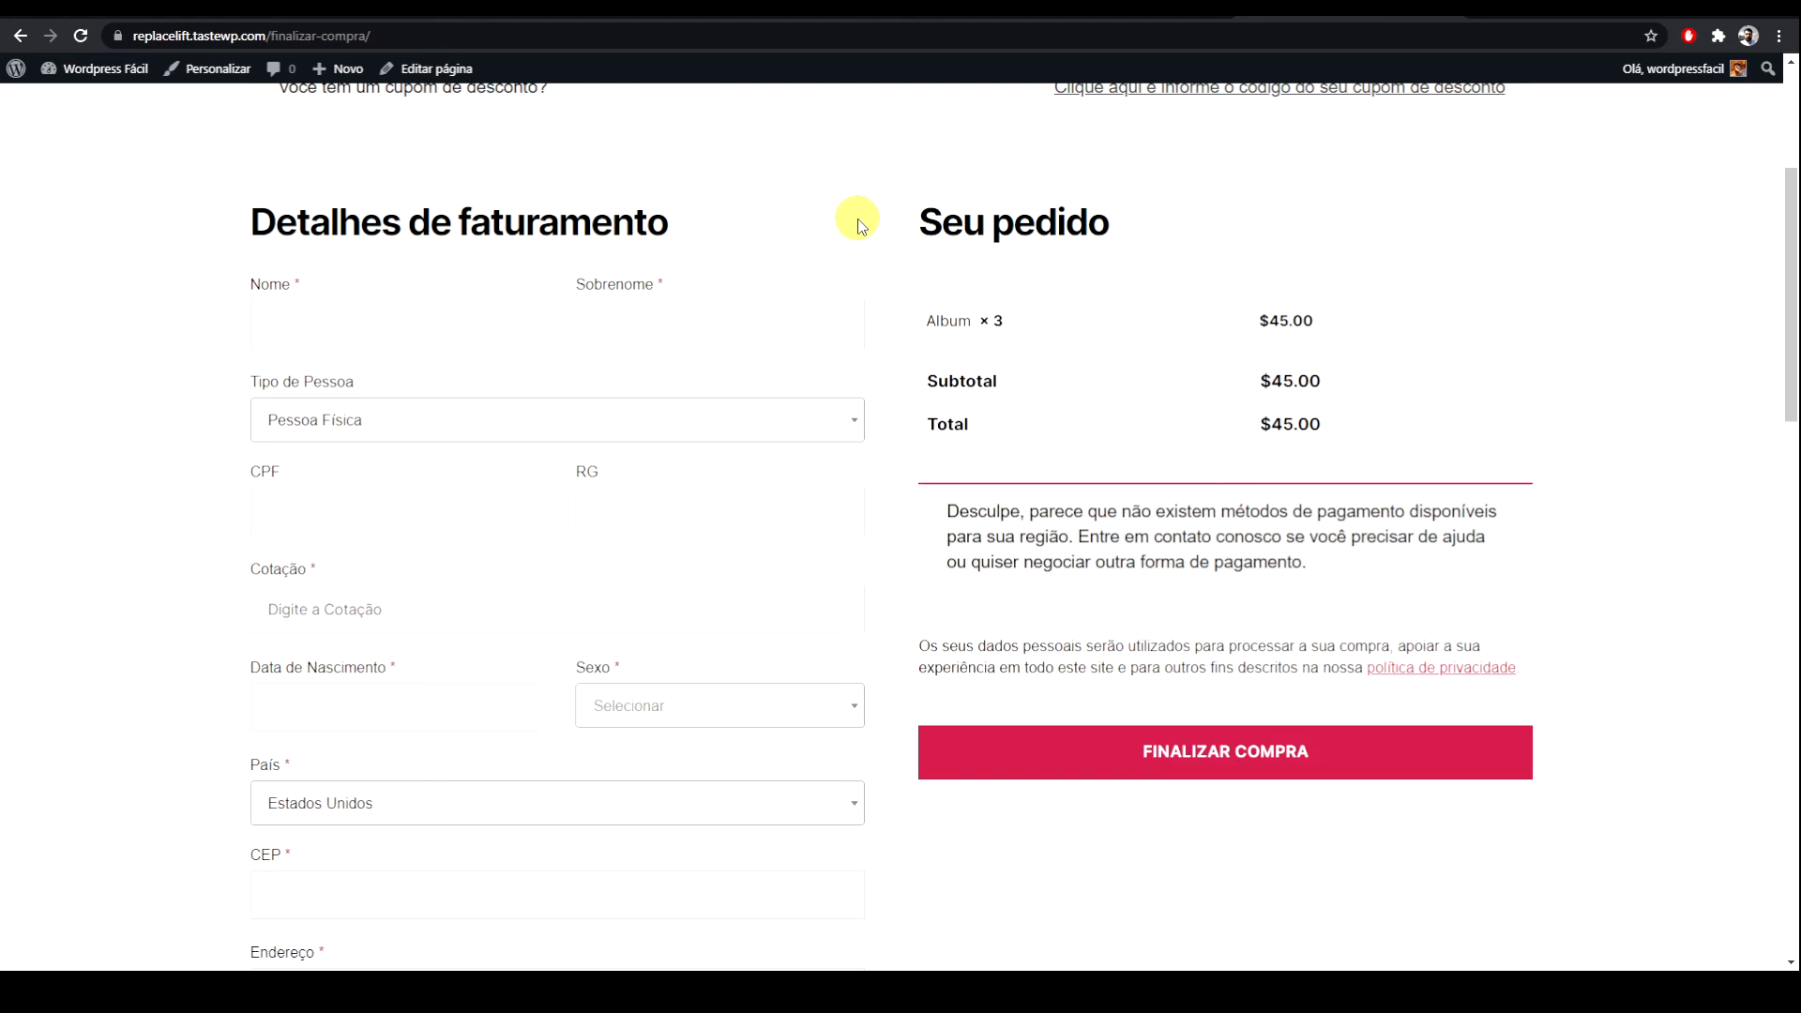
# Step: Examine the Cotação field among the checkout page's billing details and review which plugins are active
pyautogui.scroll(-2, 328, 611)
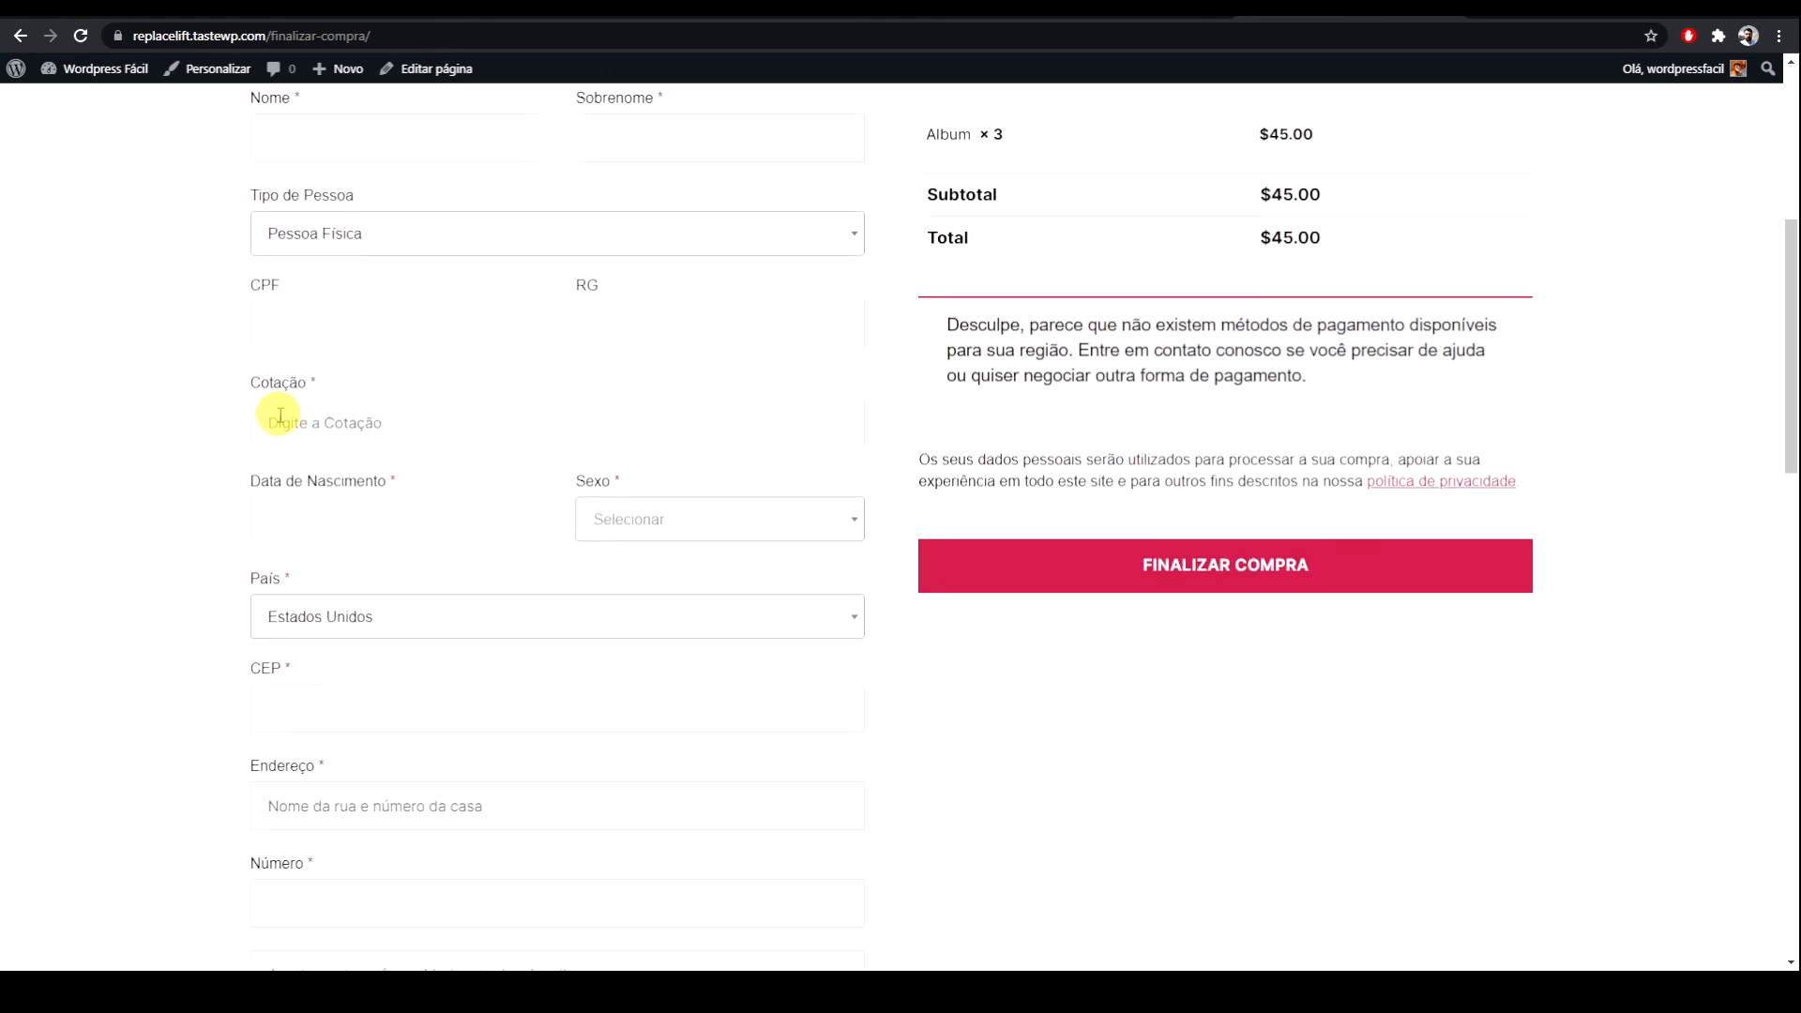
pyautogui.click(1107, 21)
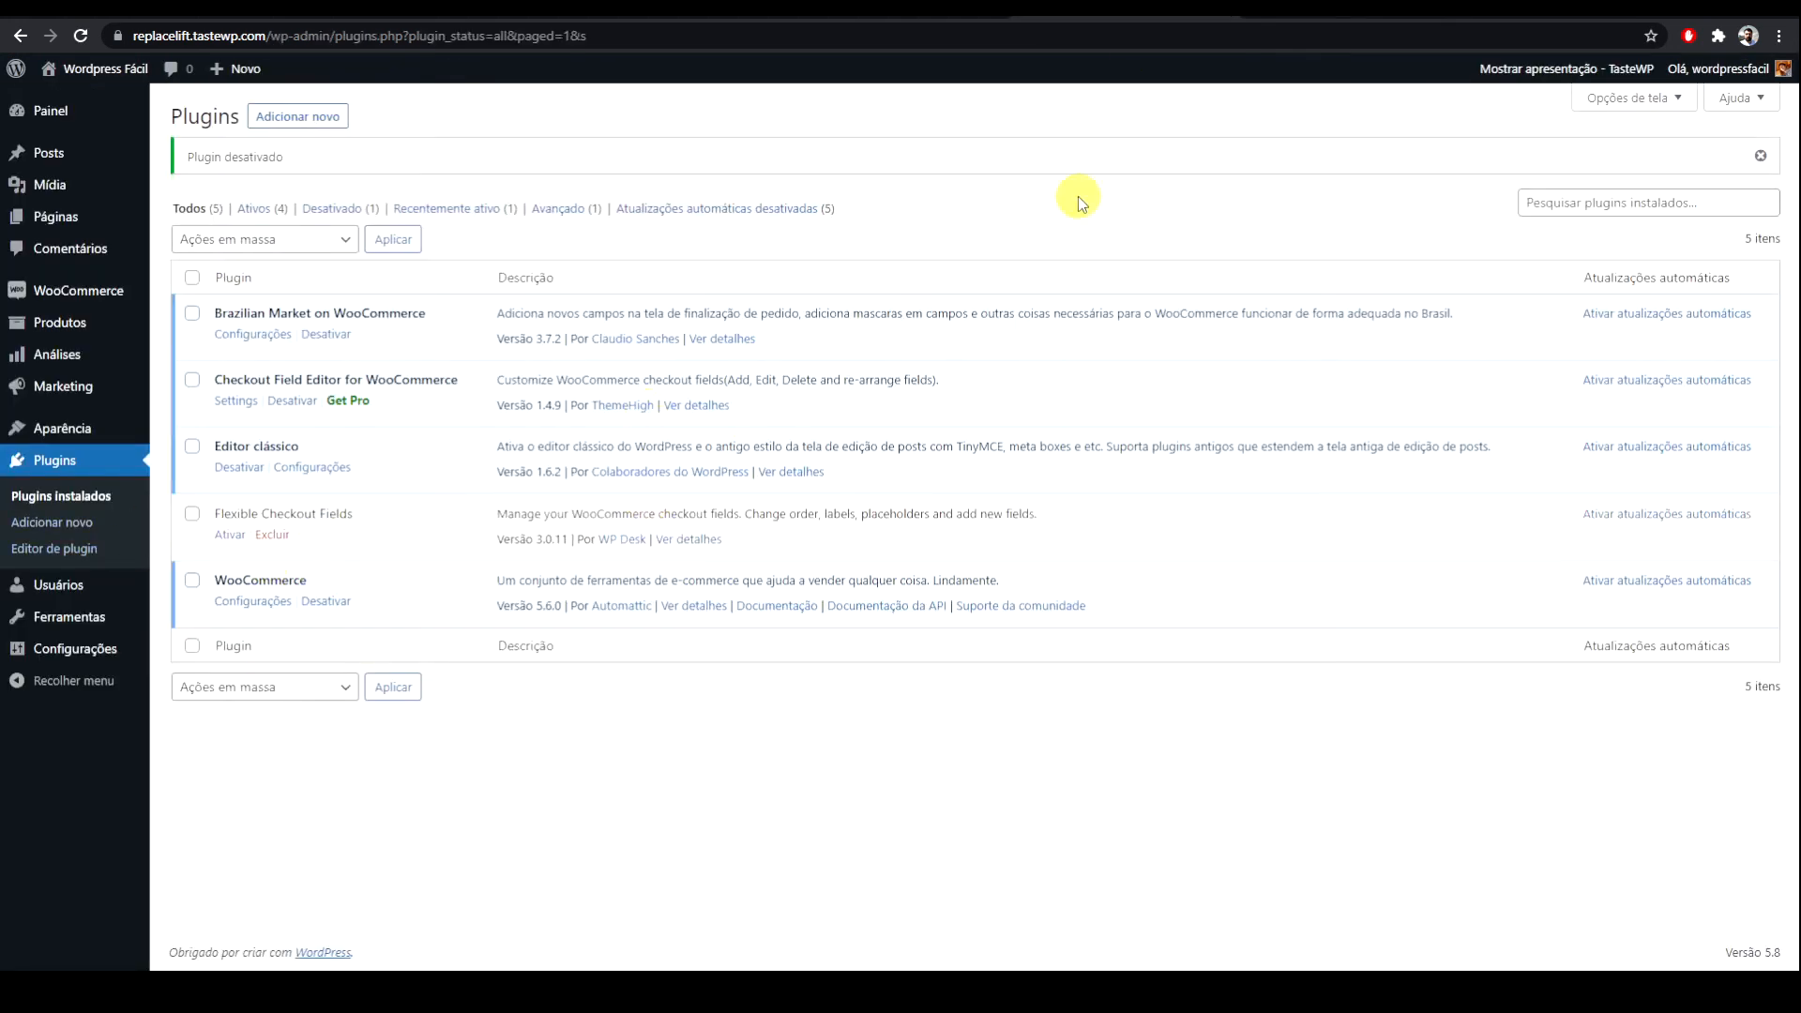
pyautogui.click(1280, 20)
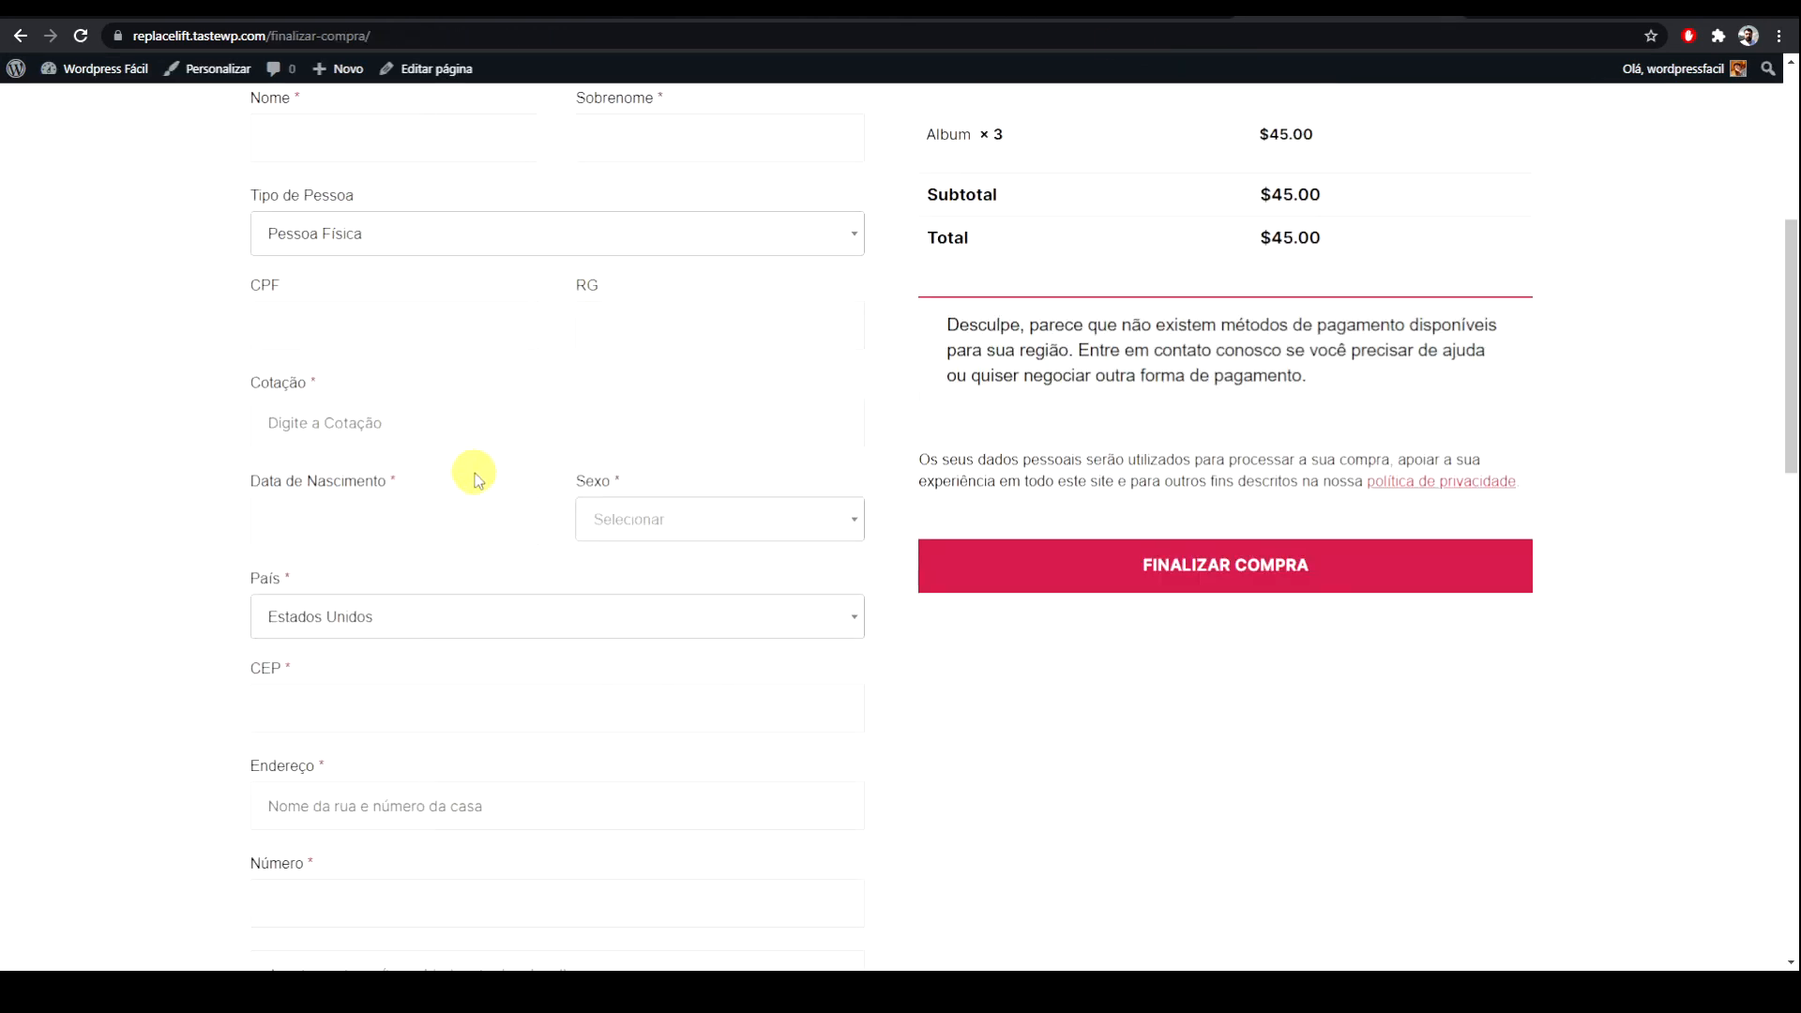
# Step: Examine the billing fields around Cotação on the checkout page and review the installed plugins list
pyautogui.scroll(-8, 475, 473)
pyautogui.scroll(-3, 474, 474)
pyautogui.scroll(10, 470, 466)
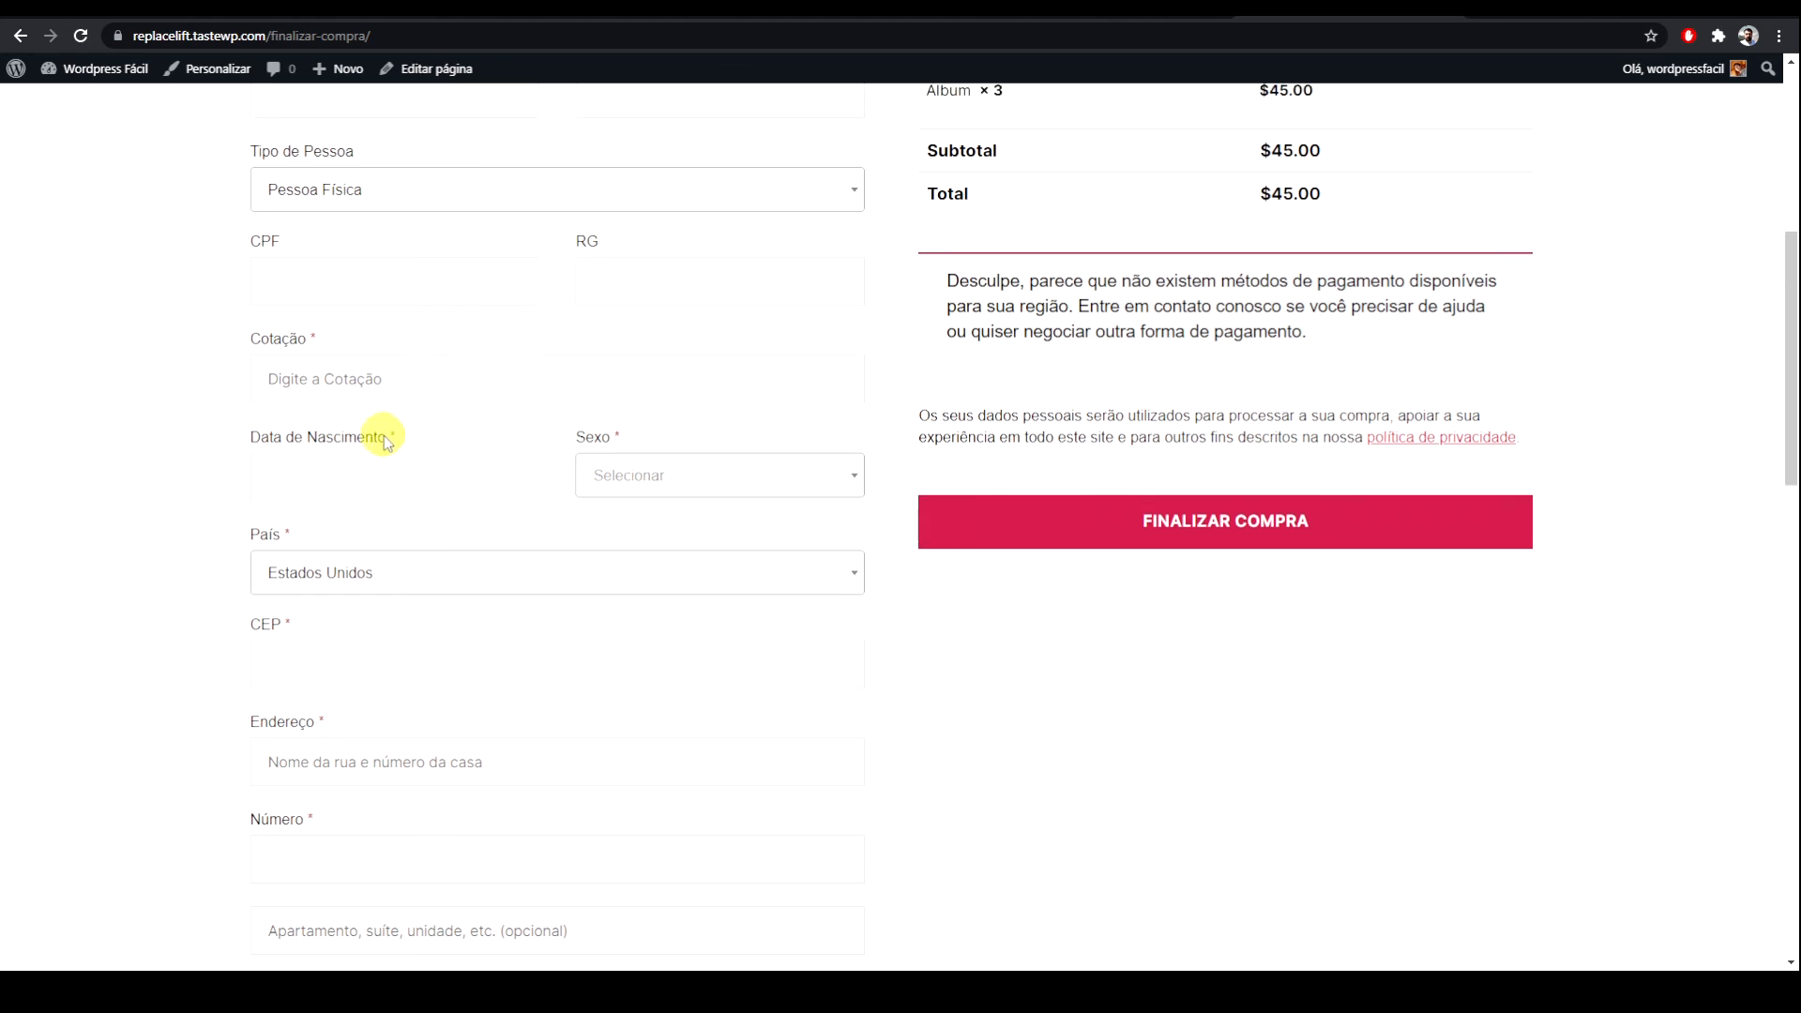
pyautogui.scroll(1, 385, 422)
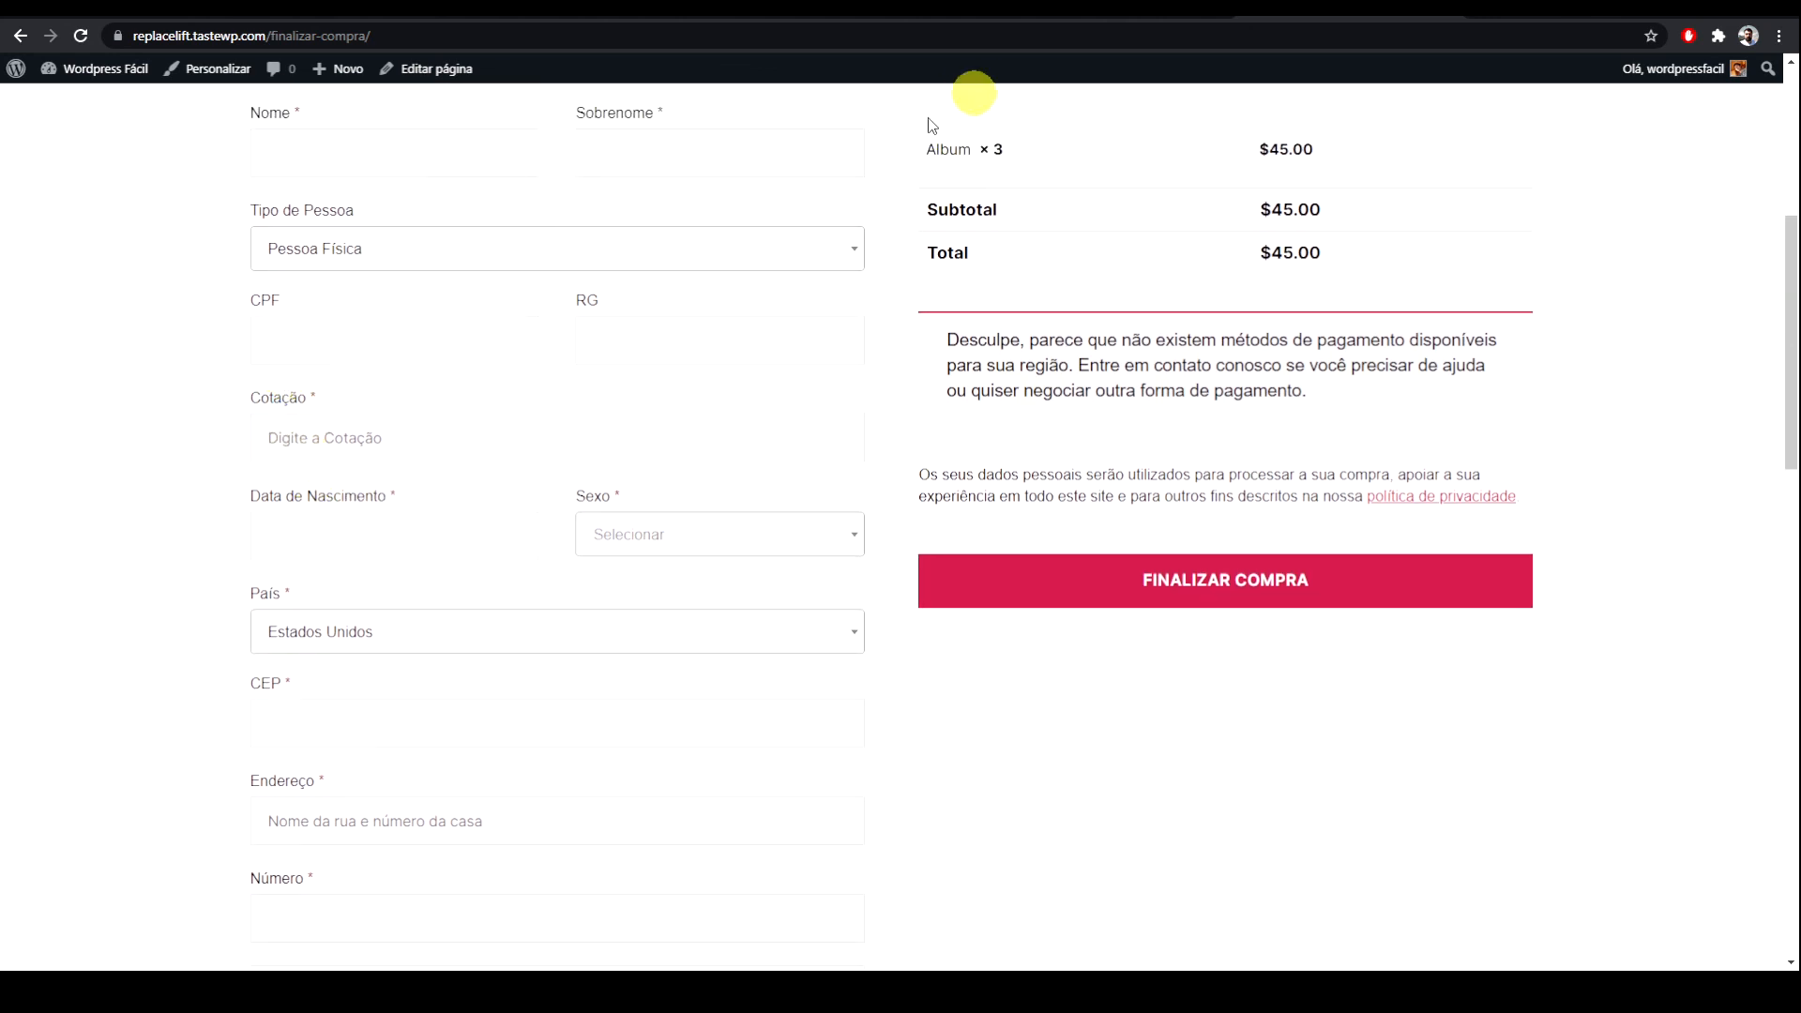
pyautogui.click(1123, 19)
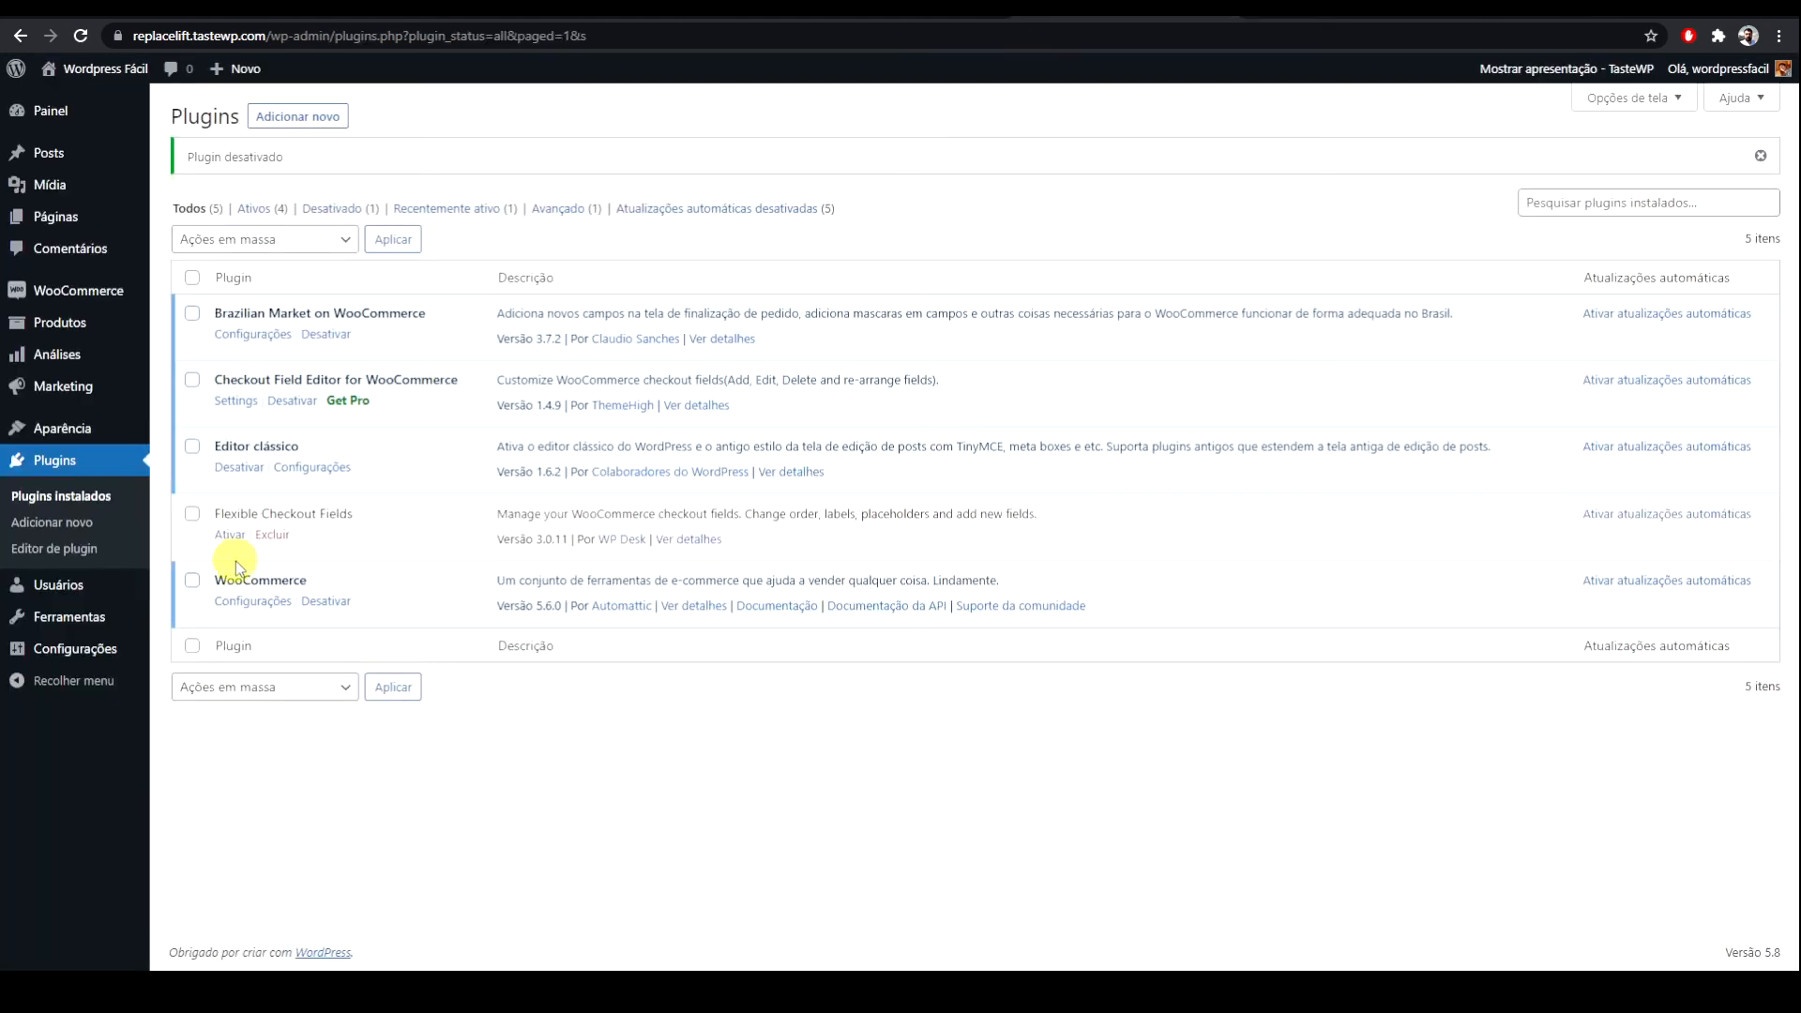
# Step: Disable the billing_cotacao field in the checkout form's billing fields
pyautogui.click(924, 17)
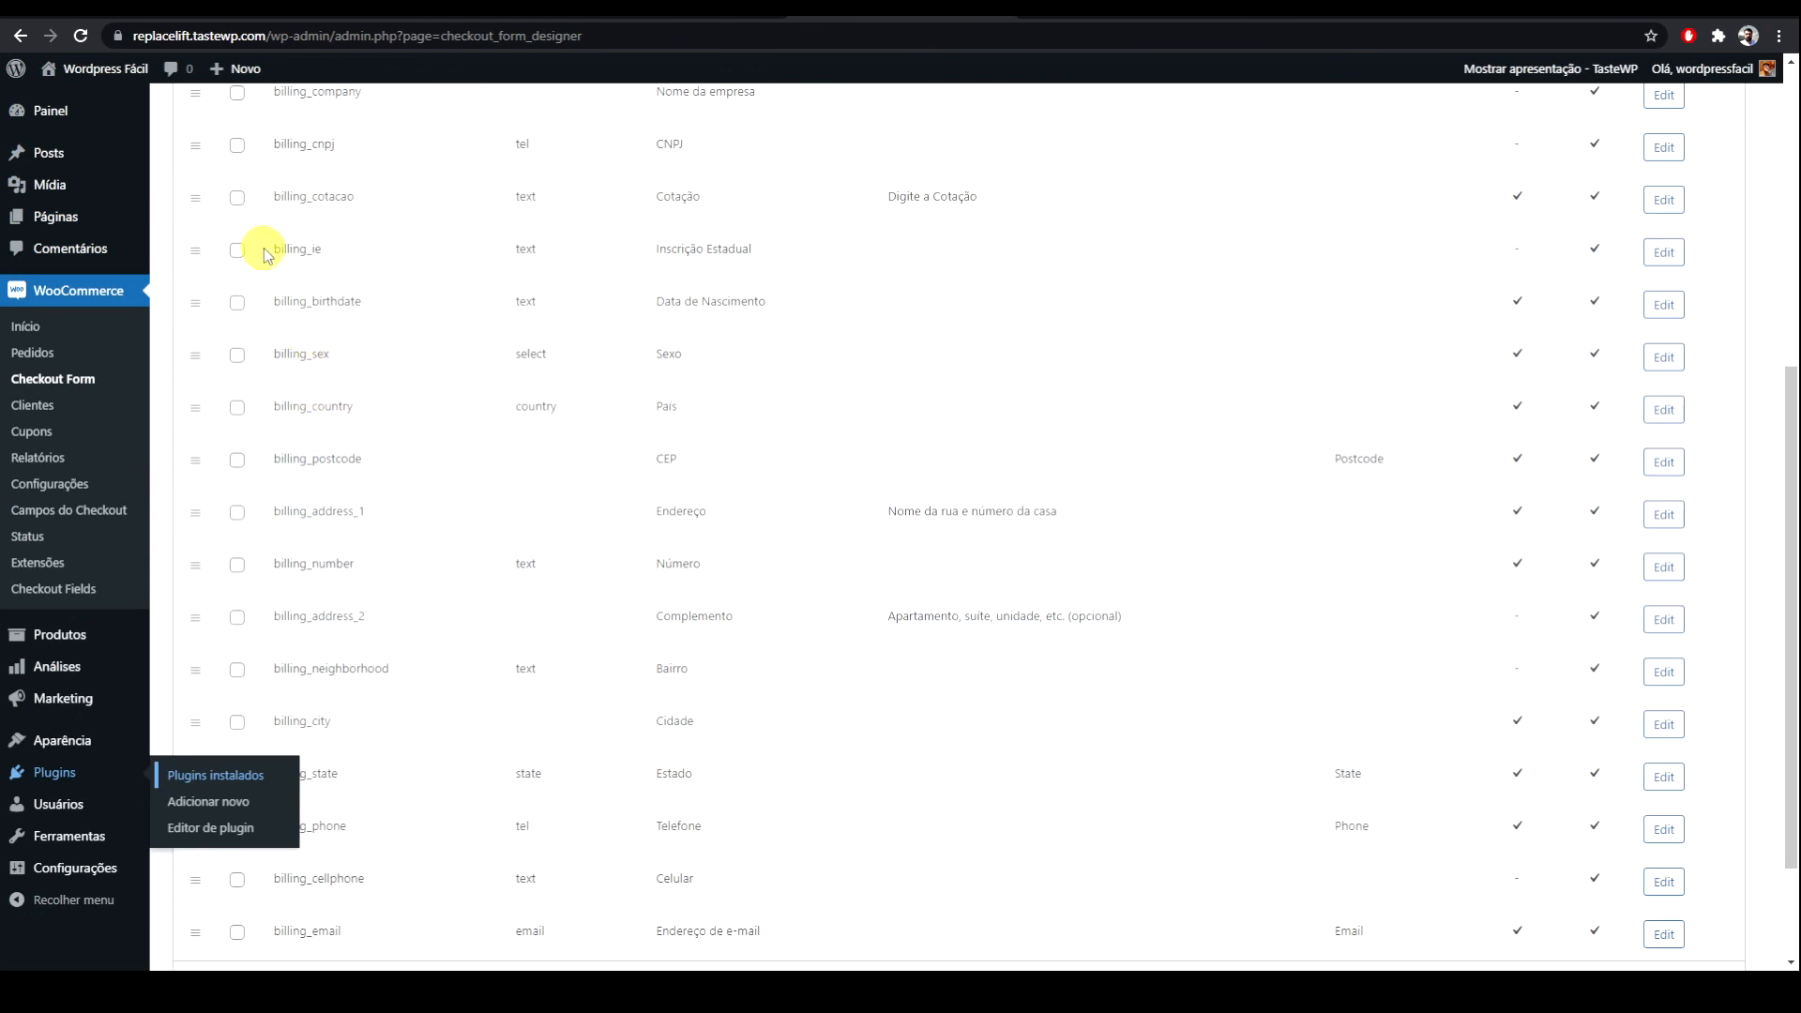
pyautogui.click(238, 197)
pyautogui.scroll(4, 253, 216)
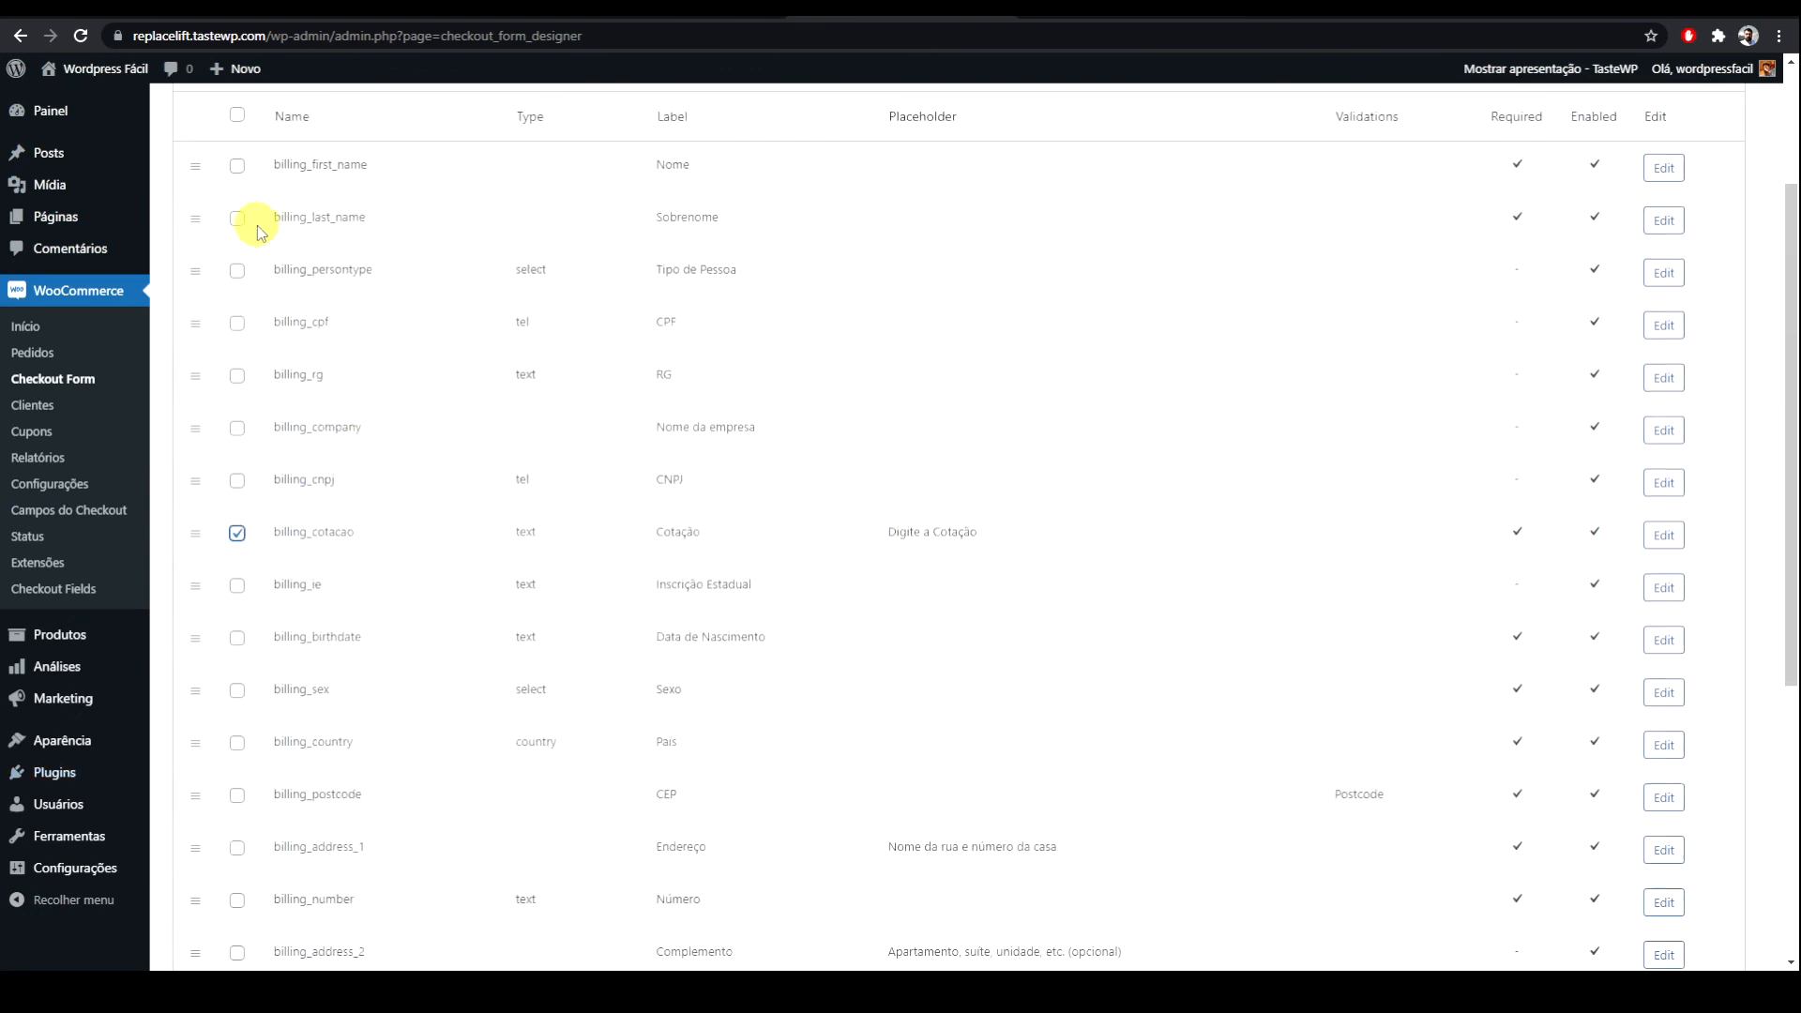
pyautogui.scroll(2, 261, 231)
pyautogui.click(433, 197)
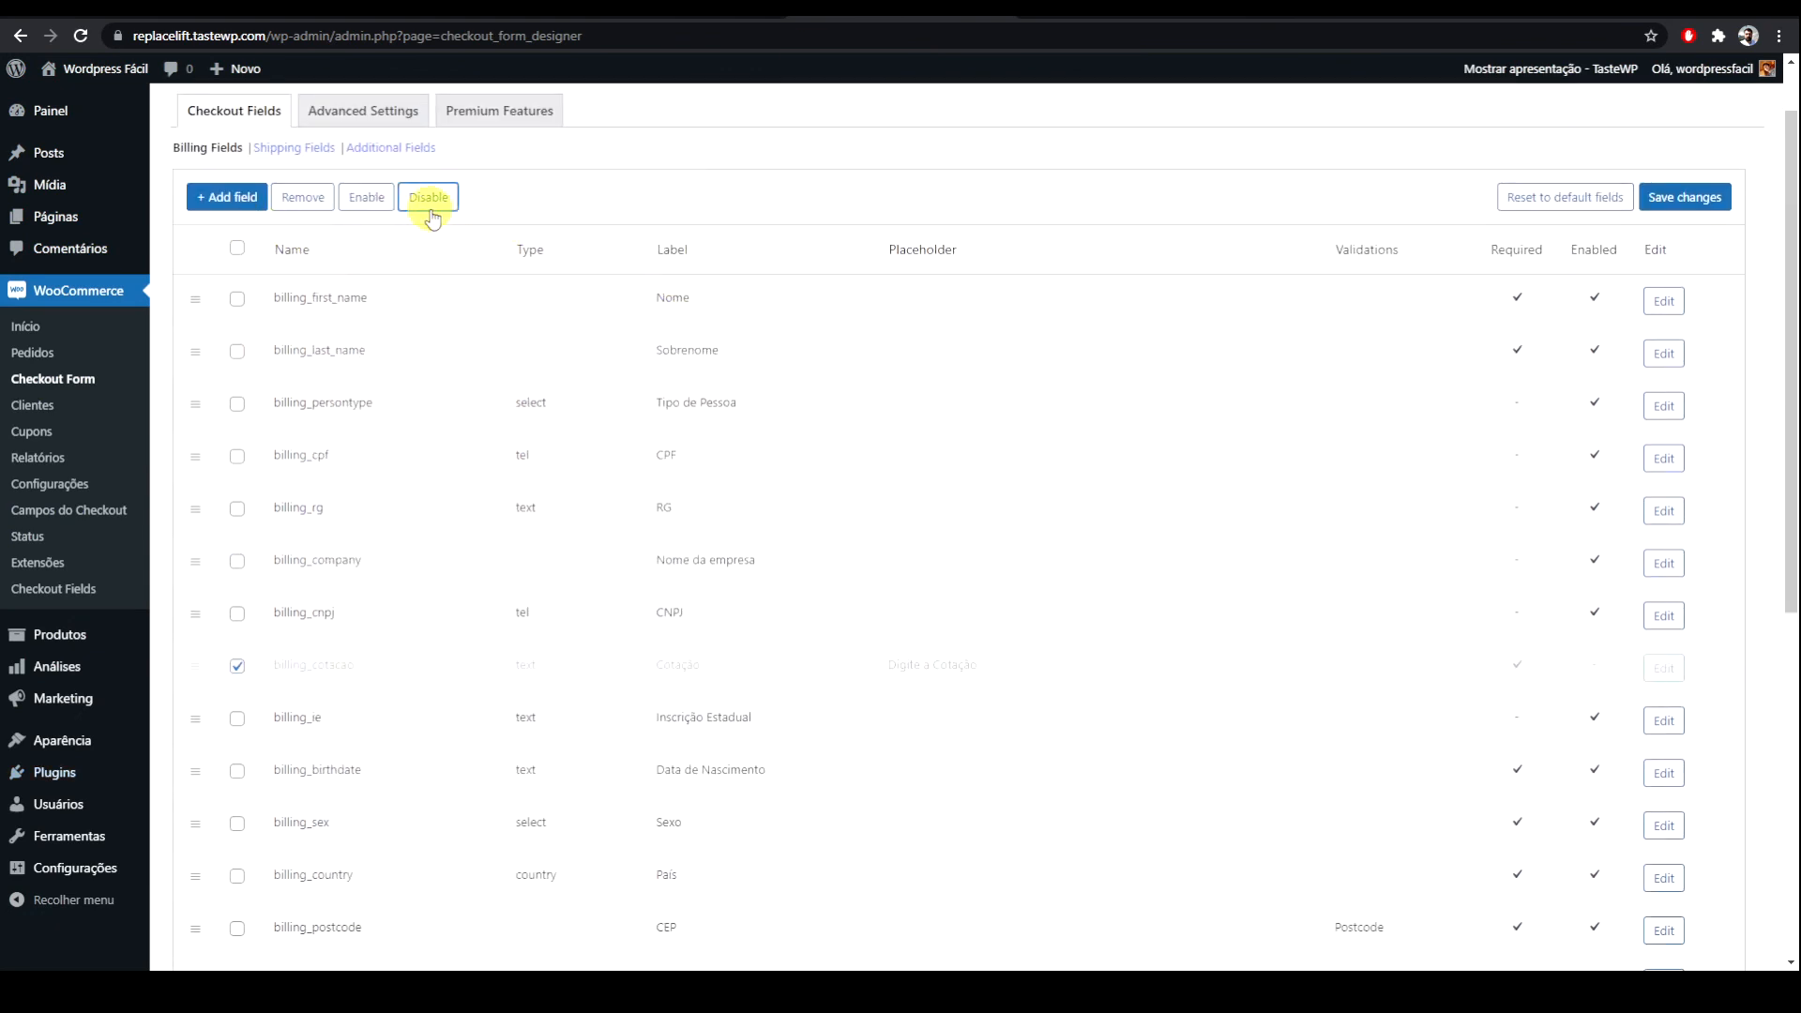
# Step: Save the billing fields with Cotação disabled and reload the checkout page to check the form
pyautogui.click(1712, 195)
pyautogui.click(1350, 17)
pyautogui.press('F5')
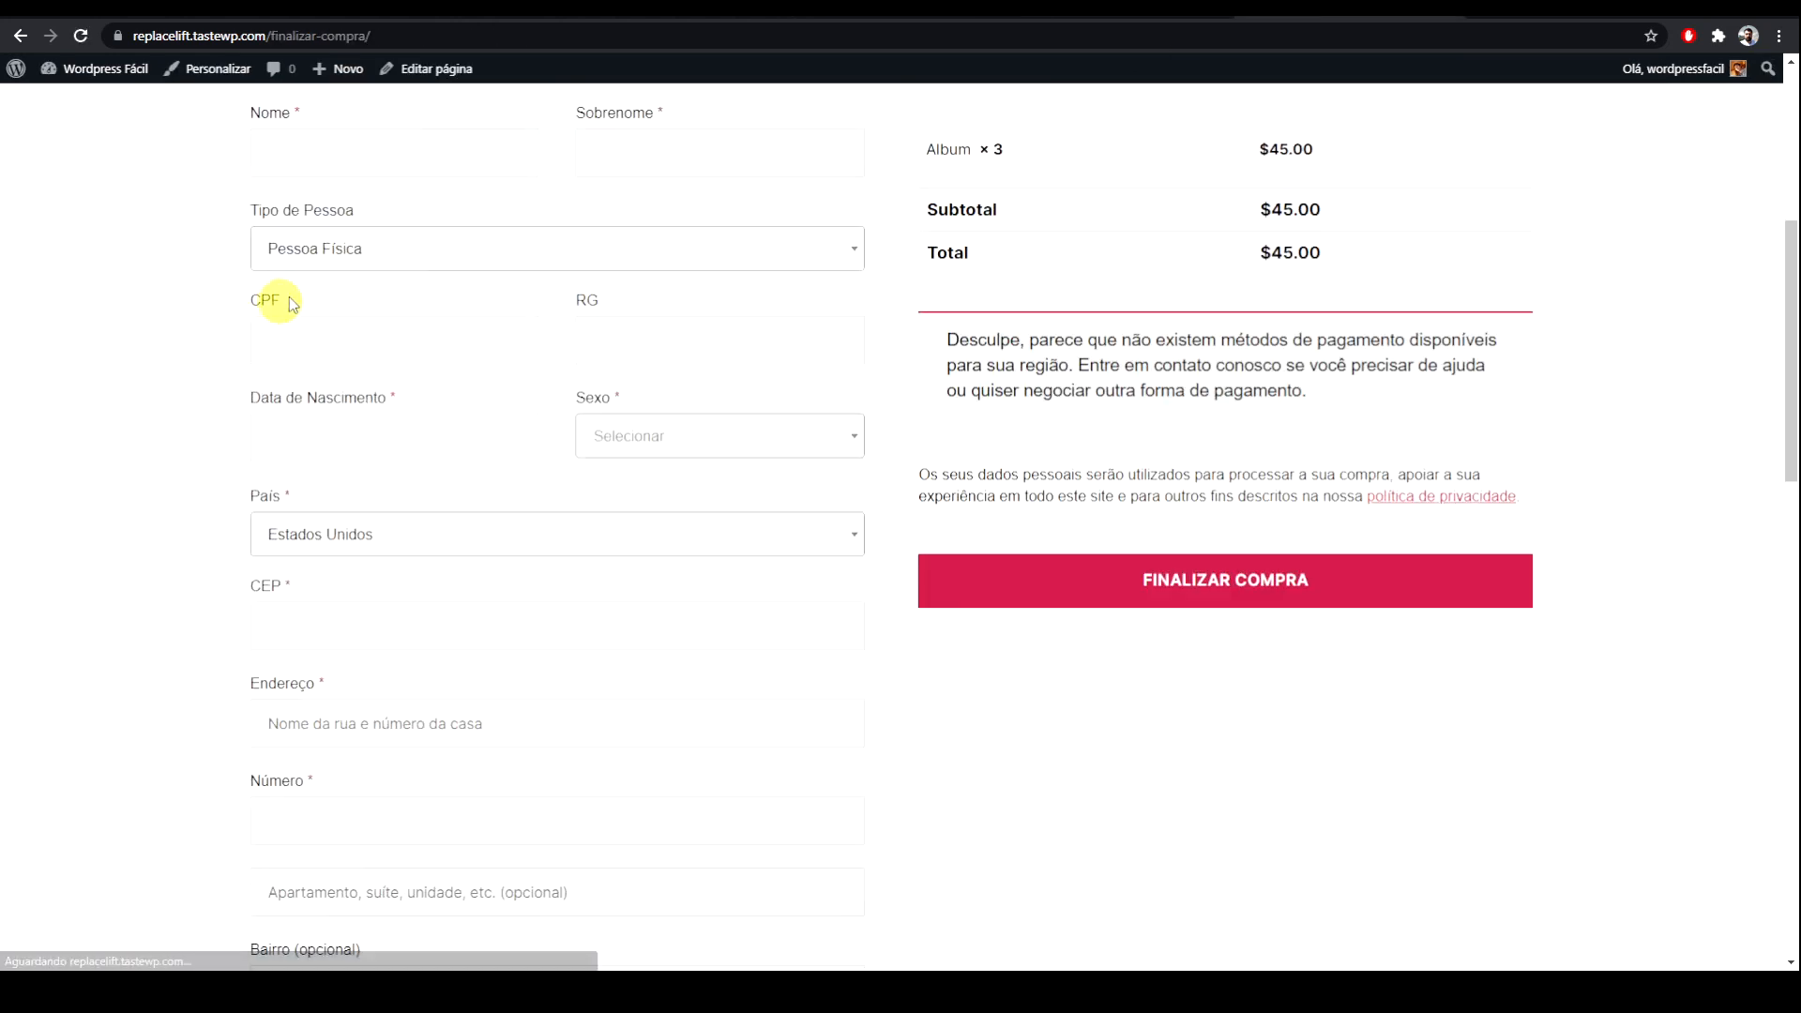